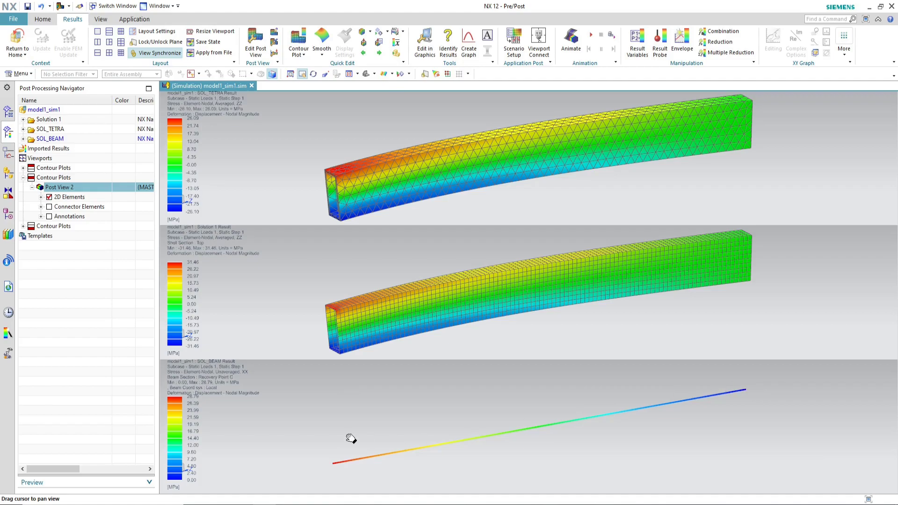
pyautogui.scroll(3, 337, 203)
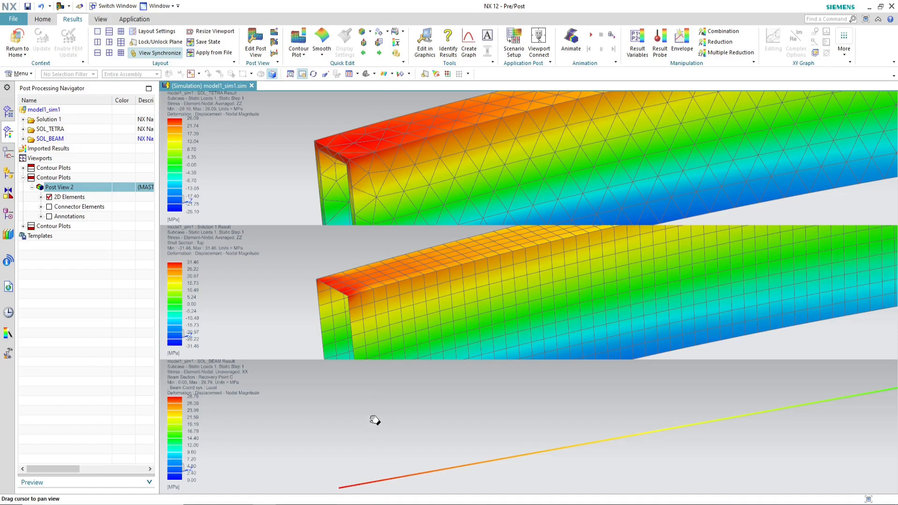
pyautogui.click(338, 504)
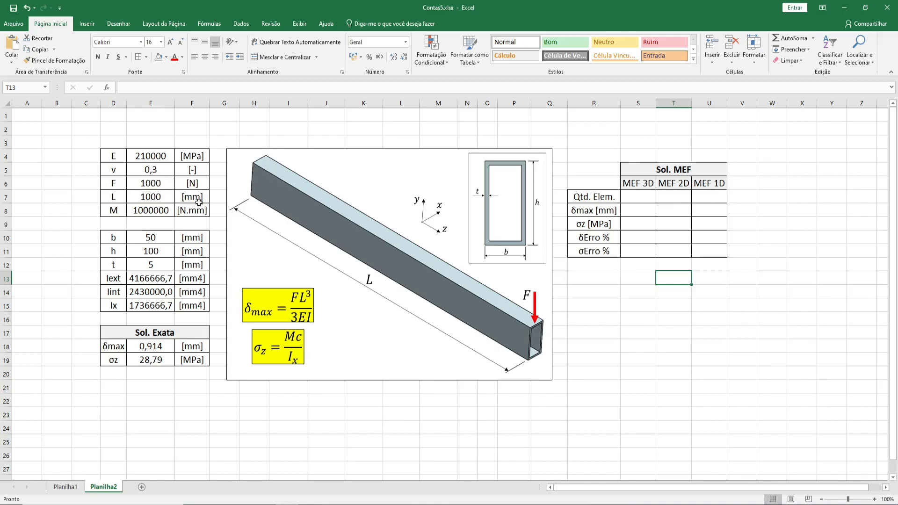
# Step: Review the beam's material and load values in the spreadsheet's parameter table
pyautogui.click(166, 159)
pyautogui.click(158, 169)
pyautogui.click(160, 159)
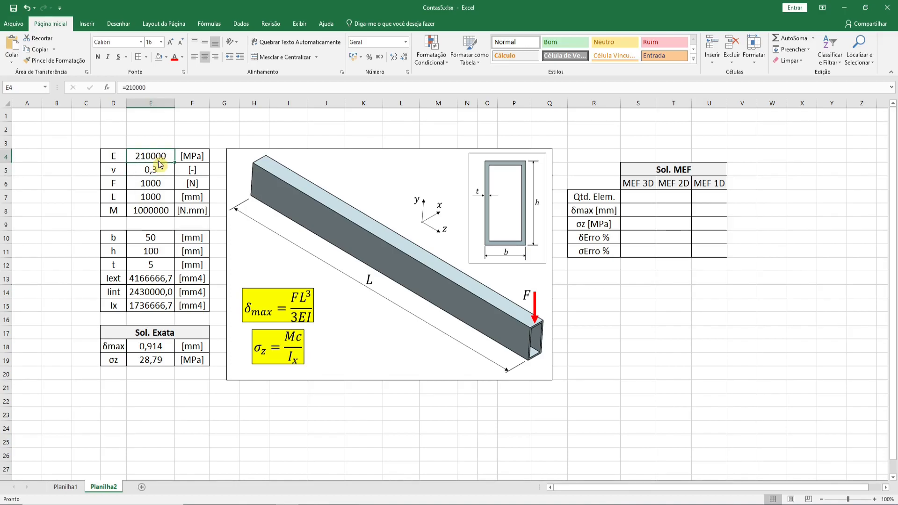
pyautogui.click(159, 170)
pyautogui.click(161, 156)
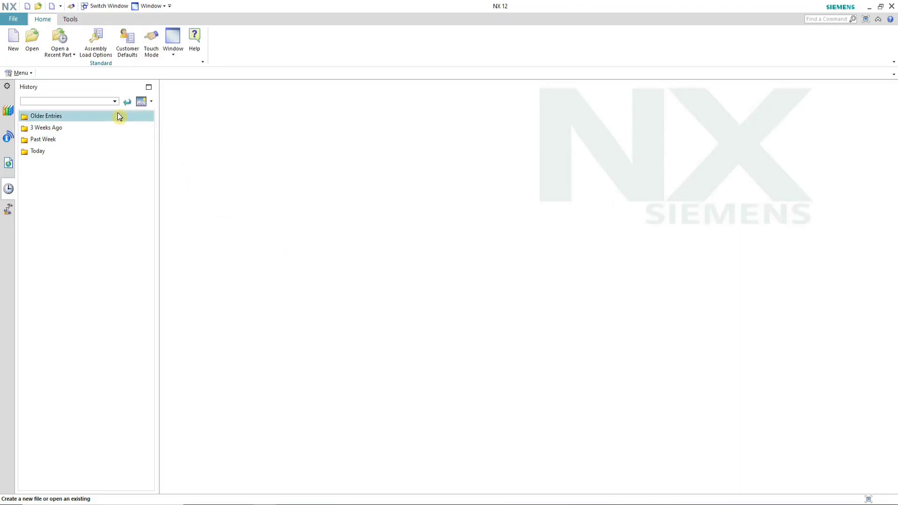
# Step: Create a new Model part named viga.prt in the project folder
pyautogui.click(13, 40)
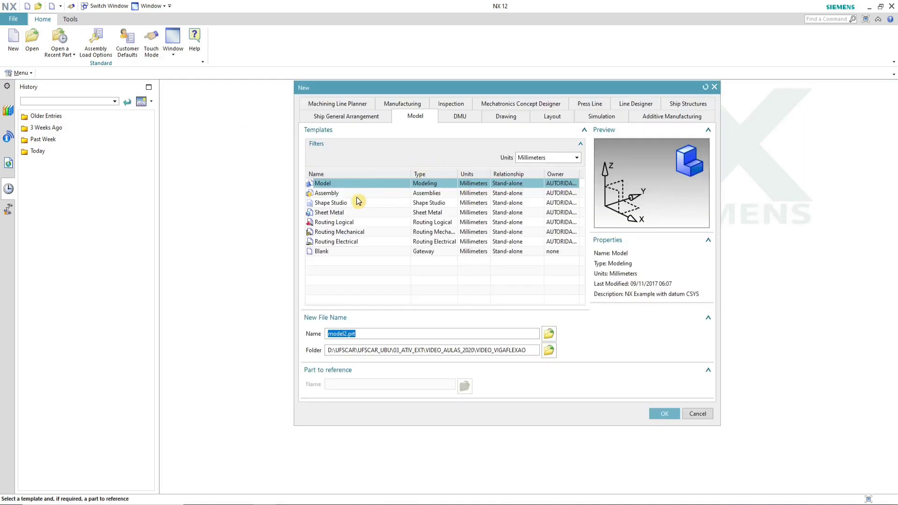
pyautogui.click(342, 334)
pyautogui.doubleClick(346, 334)
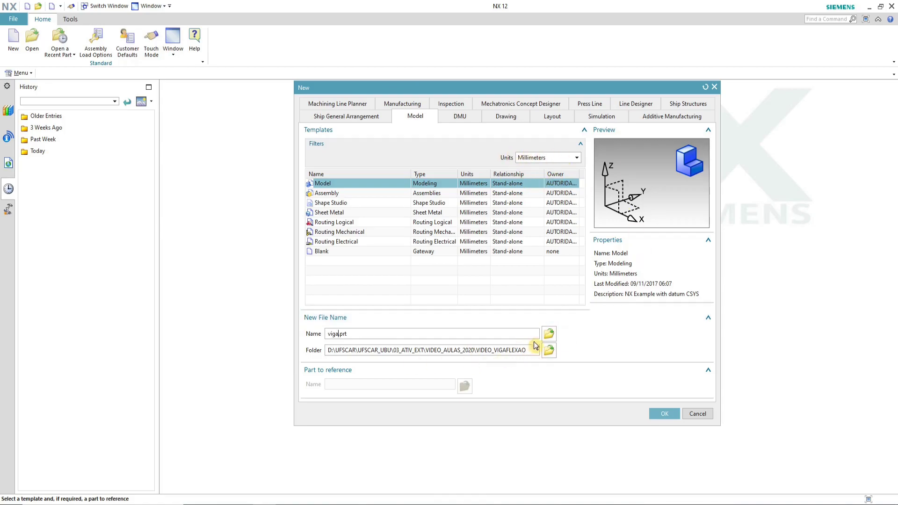
pyautogui.click(665, 415)
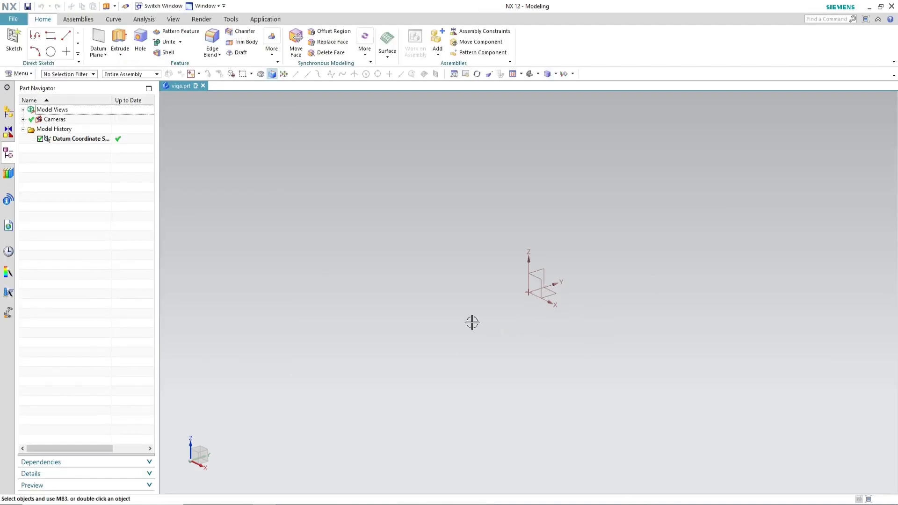
# Step: Start an Extrude on the XY plane and sketch a rectangle around the origin
pyautogui.click(120, 37)
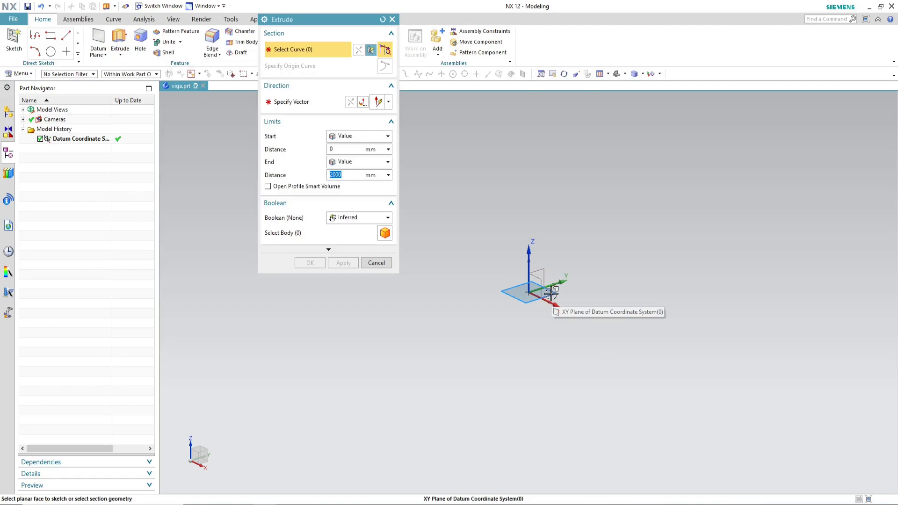
pyautogui.click(551, 292)
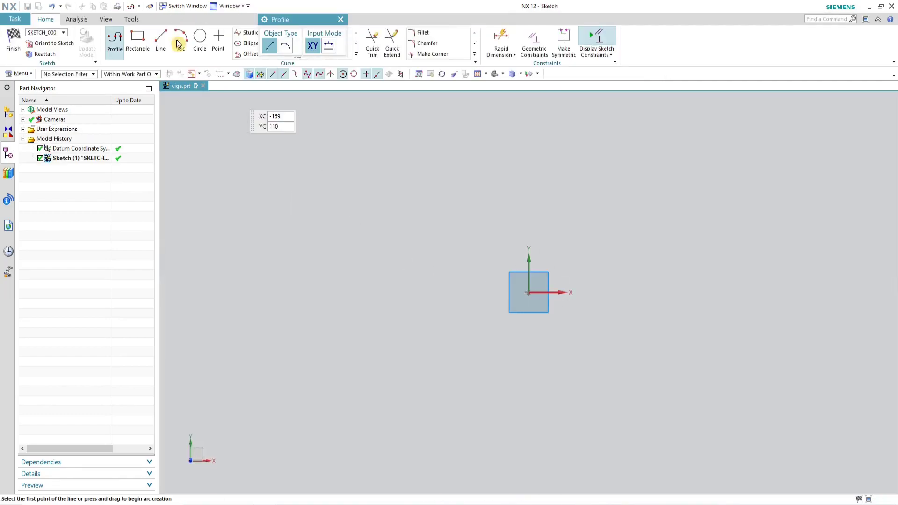
pyautogui.click(597, 57)
pyautogui.click(625, 187)
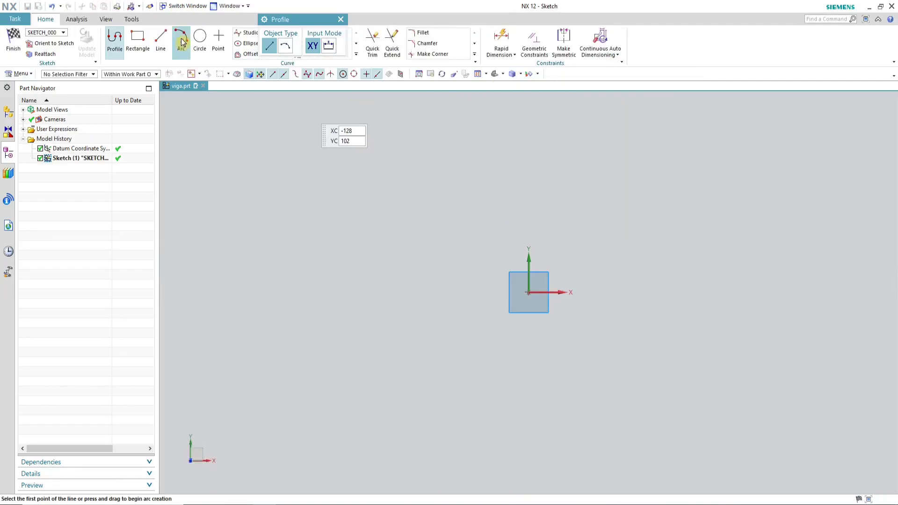
pyautogui.click(137, 37)
pyautogui.click(472, 211)
pyautogui.click(606, 399)
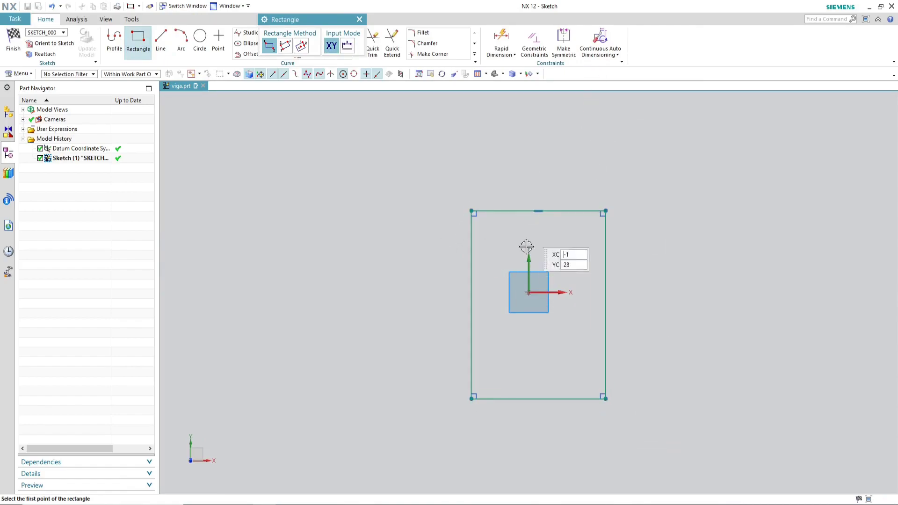
# Step: Make the rectangle's top and bottom edges symmetric about the horizontal axis
pyautogui.click(563, 38)
pyautogui.click(563, 211)
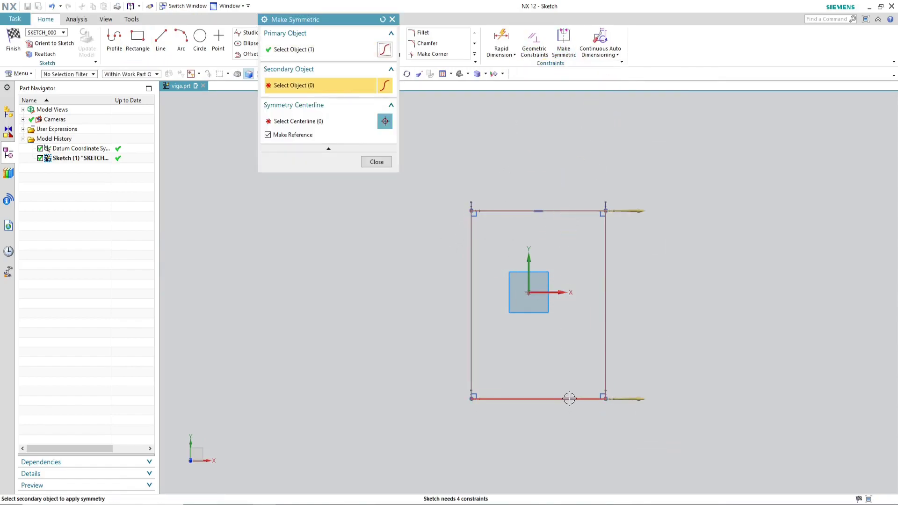
pyautogui.click(569, 399)
pyautogui.click(559, 292)
pyautogui.click(377, 162)
# Step: Make the rectangle's left and right edges symmetric about the vertical axis
pyautogui.click(564, 39)
pyautogui.click(604, 234)
pyautogui.click(471, 230)
pyautogui.click(529, 238)
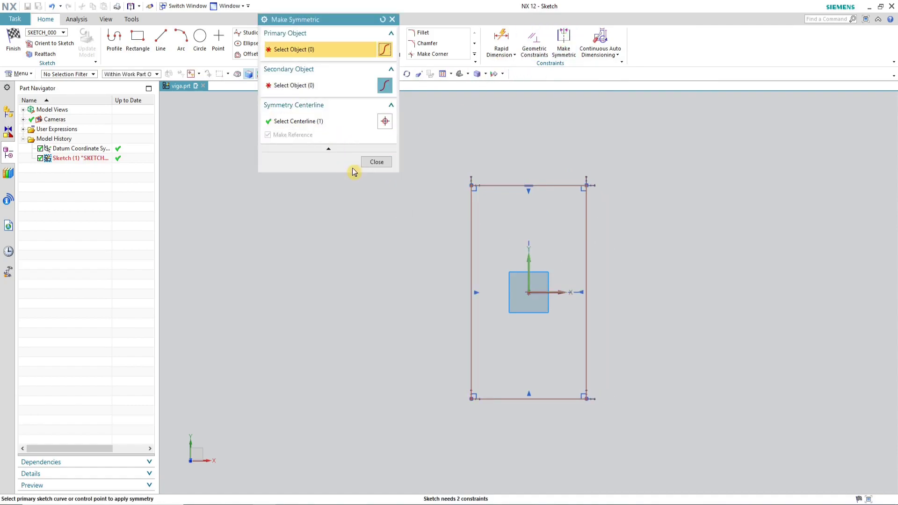
pyautogui.click(376, 162)
# Step: Dimension the rectangle 50 mm wide and 100 mm high
pyautogui.click(501, 38)
pyautogui.click(552, 399)
pyautogui.click(642, 467)
pyautogui.write('50')
pyautogui.press('Return')
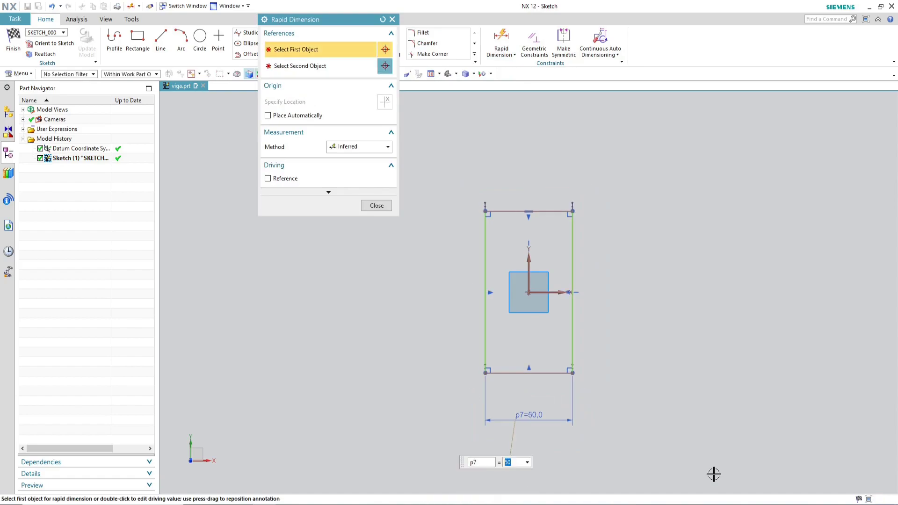
pyautogui.click(571, 267)
pyautogui.click(718, 364)
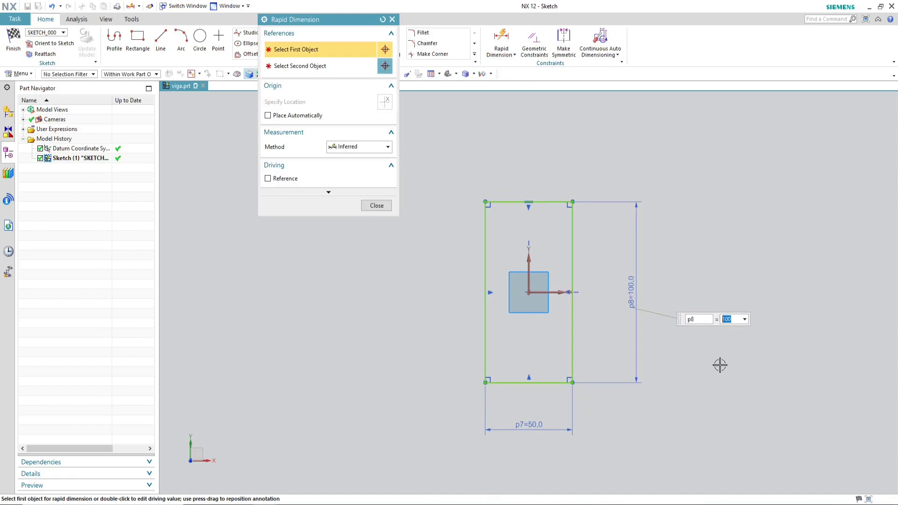
pyautogui.click(376, 205)
# Step: Offset the rectangle's four edges 5 mm inward to form the tube wall
pyautogui.click(249, 53)
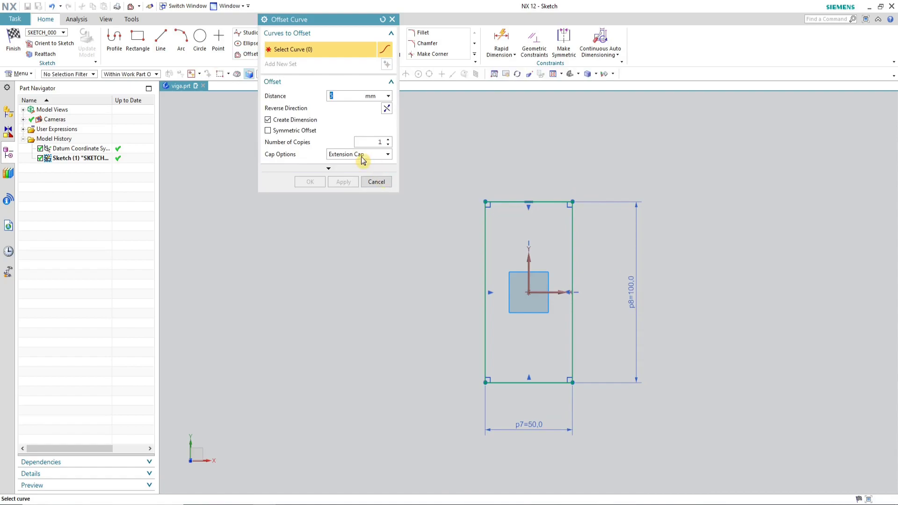
pyautogui.click(552, 210)
pyautogui.click(387, 108)
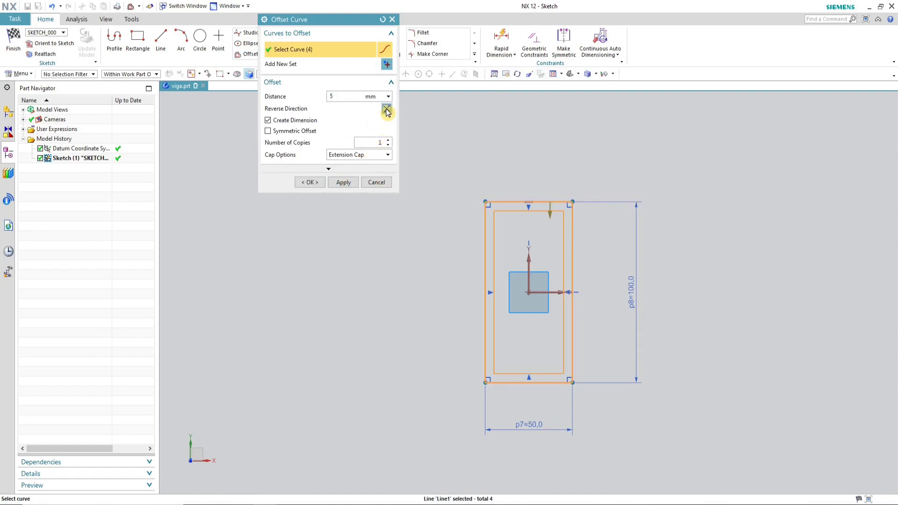
pyautogui.click(309, 182)
# Step: Finish the sketch and extrude the hollow profile 1000 mm
pyautogui.scroll(2, 730, 397)
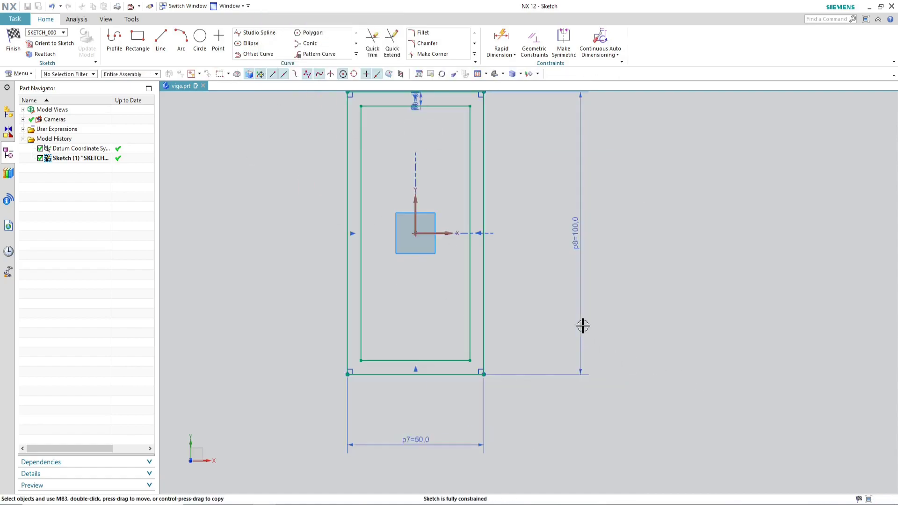
pyautogui.scroll(-2, 587, 335)
pyautogui.scroll(1, 492, 231)
pyautogui.click(14, 40)
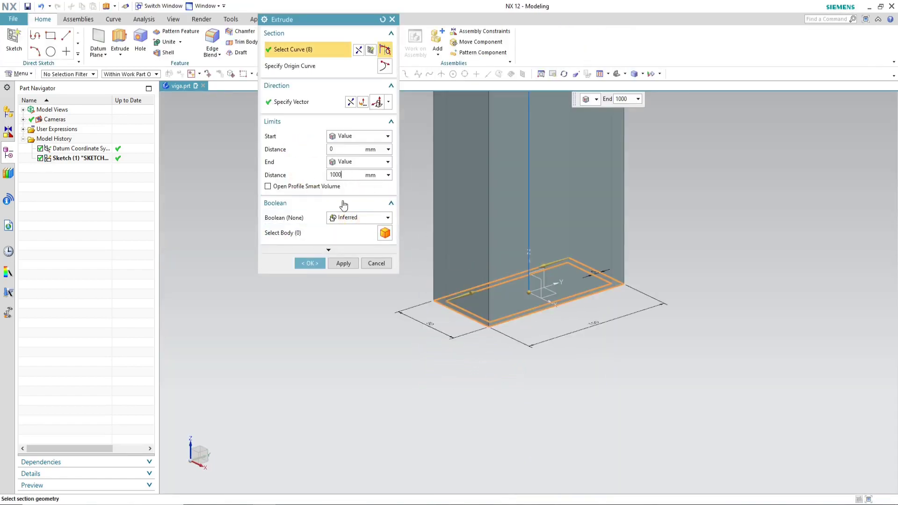
pyautogui.click(309, 263)
# Step: Save the beam part
pyautogui.scroll(-5, 395, 337)
pyautogui.moveTo(457, 294); pyautogui.dragTo(538, 356, button='middle')
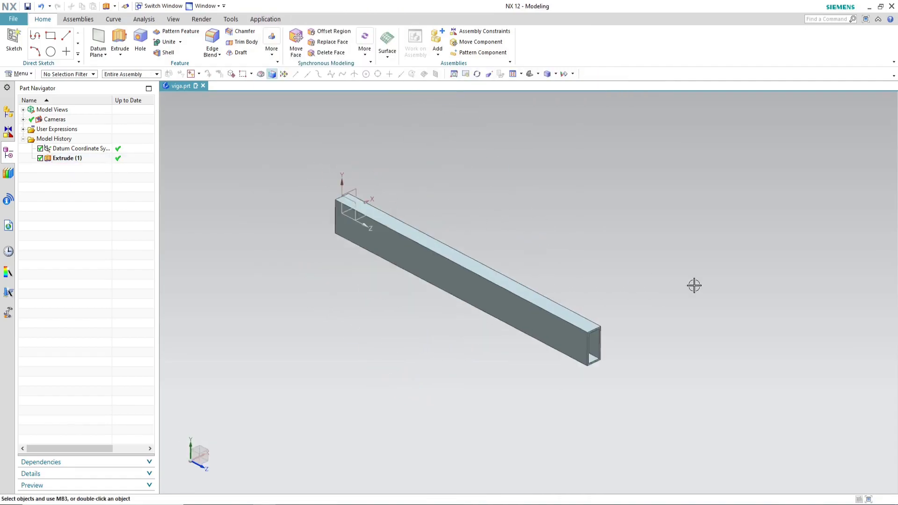
pyautogui.scroll(3, 688, 251)
pyautogui.hotkey('ctrl', 's')
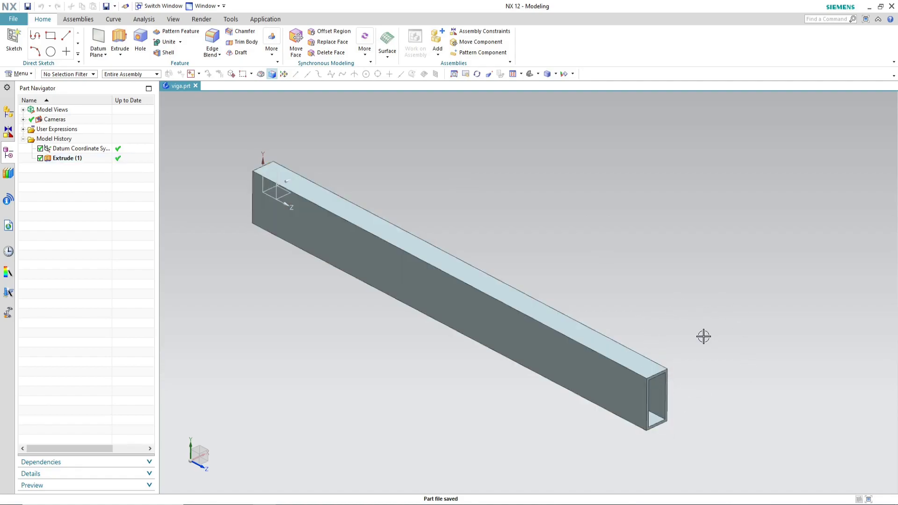
pyautogui.scroll(5, 662, 421)
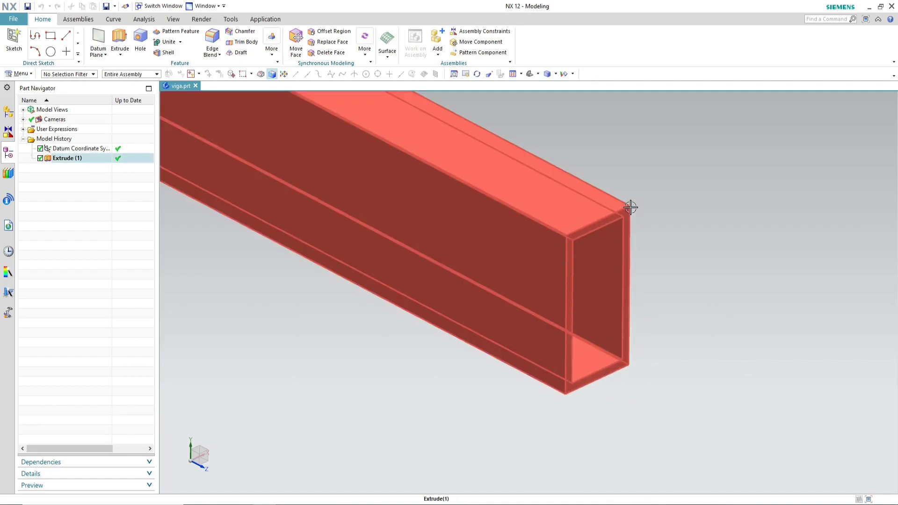
pyautogui.scroll(-2, 683, 325)
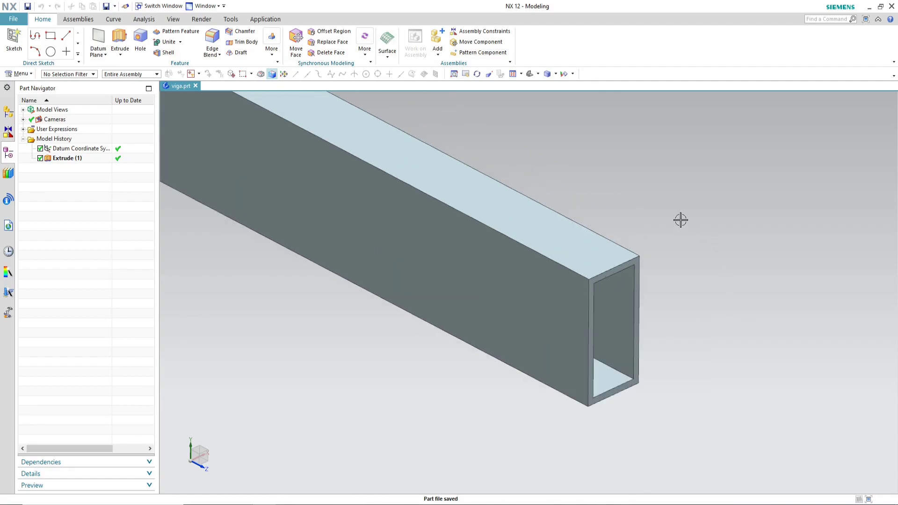
pyautogui.scroll(-4, 594, 274)
pyautogui.scroll(2, 490, 150)
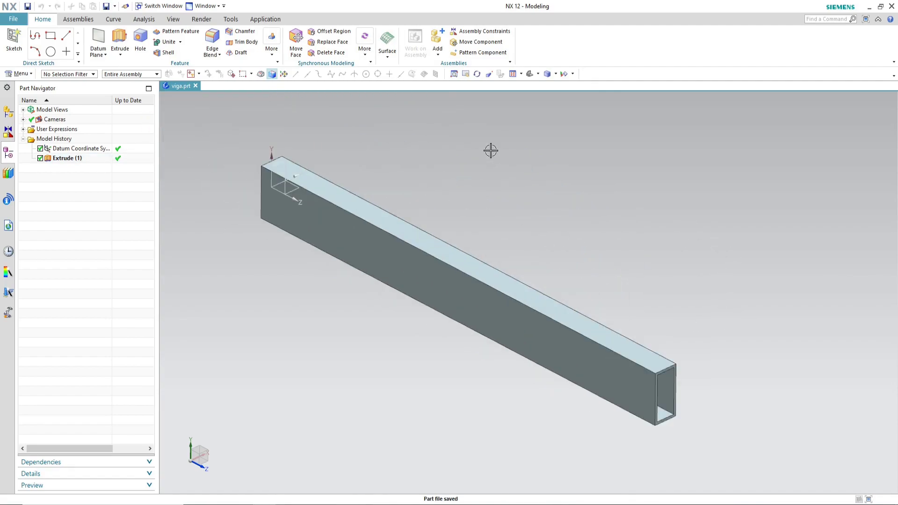
pyautogui.click(19, 74)
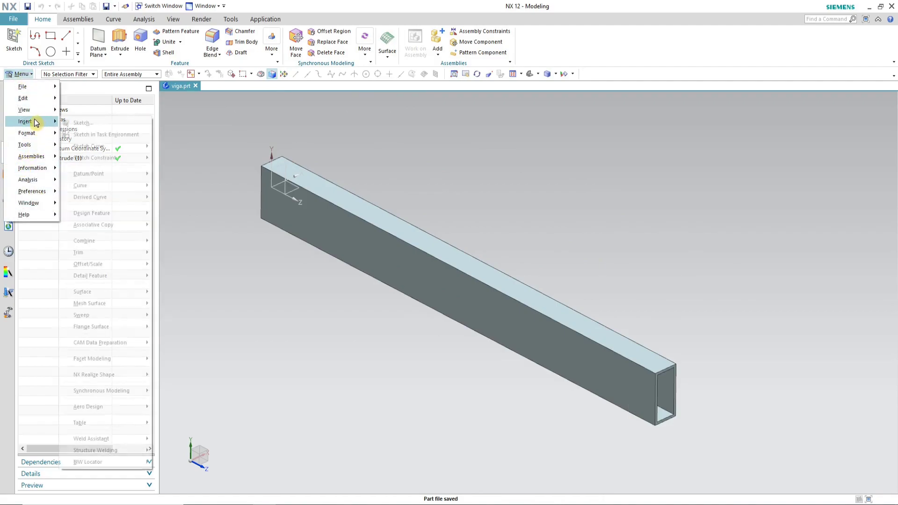
pyautogui.click(20, 74)
pyautogui.click(20, 74)
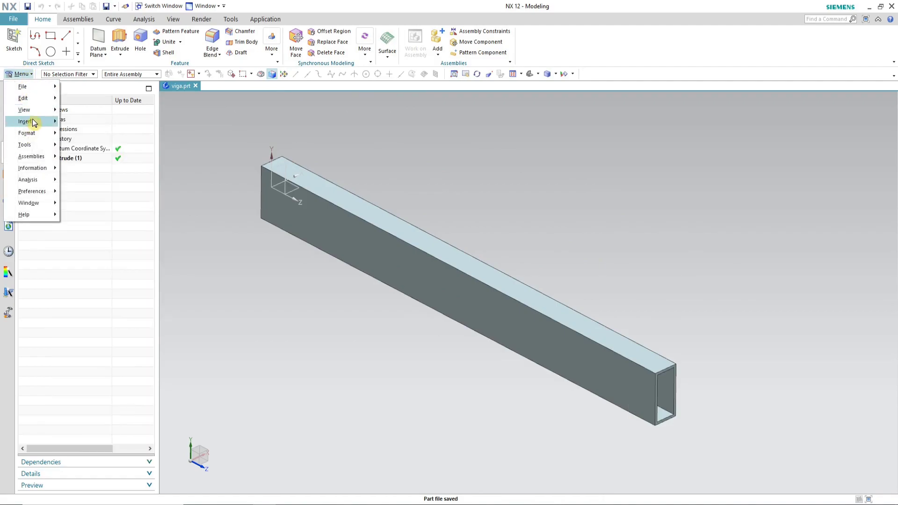
pyautogui.moveTo(38, 124)
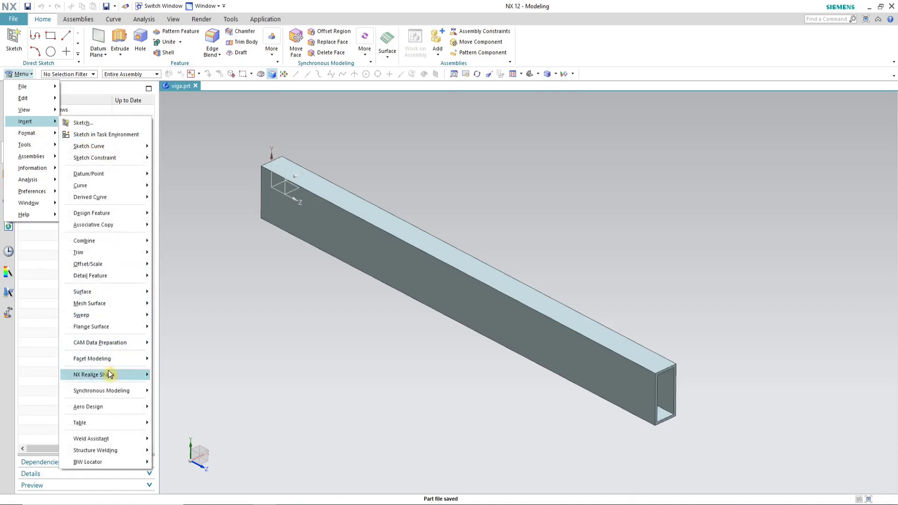
pyautogui.moveTo(116, 299)
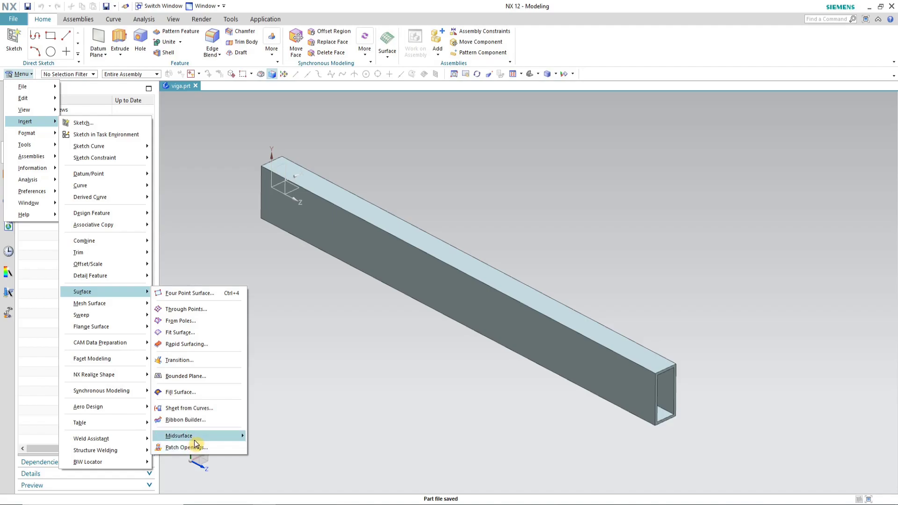
pyautogui.moveTo(196, 439)
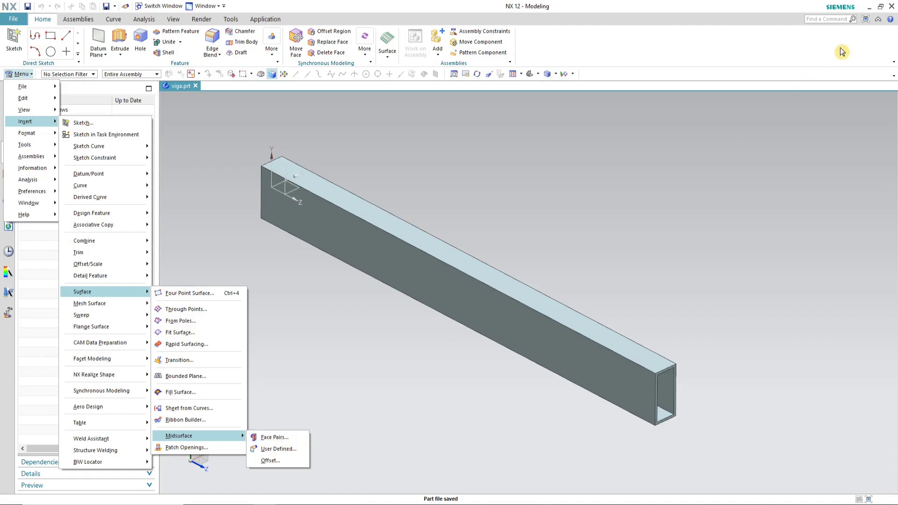
# Step: Create a midsurface by face pairs on the solid beam, generating the face pairs automatically
pyautogui.click(817, 20)
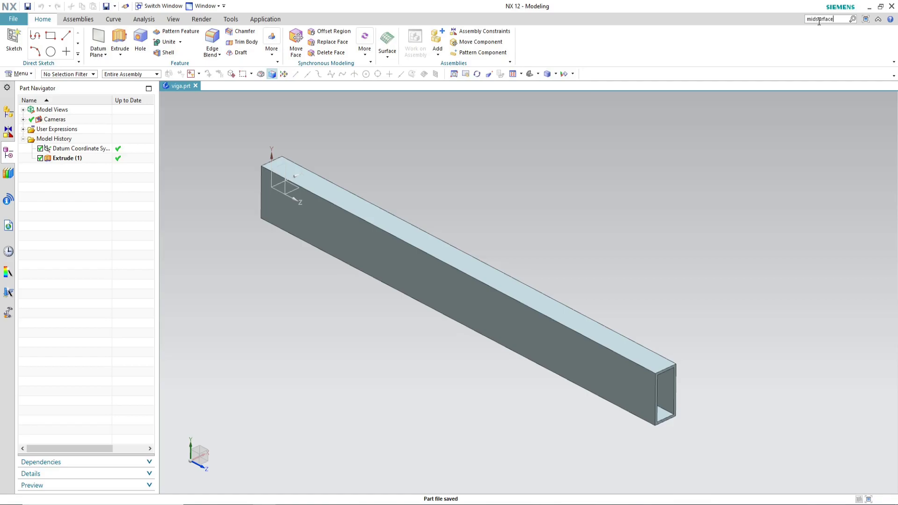
pyautogui.press('Return')
pyautogui.moveTo(754, 163)
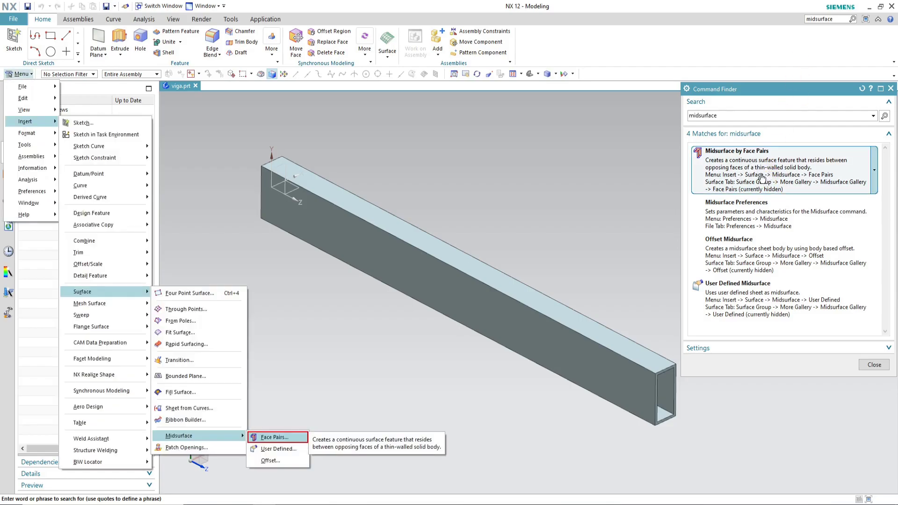
pyautogui.click(762, 178)
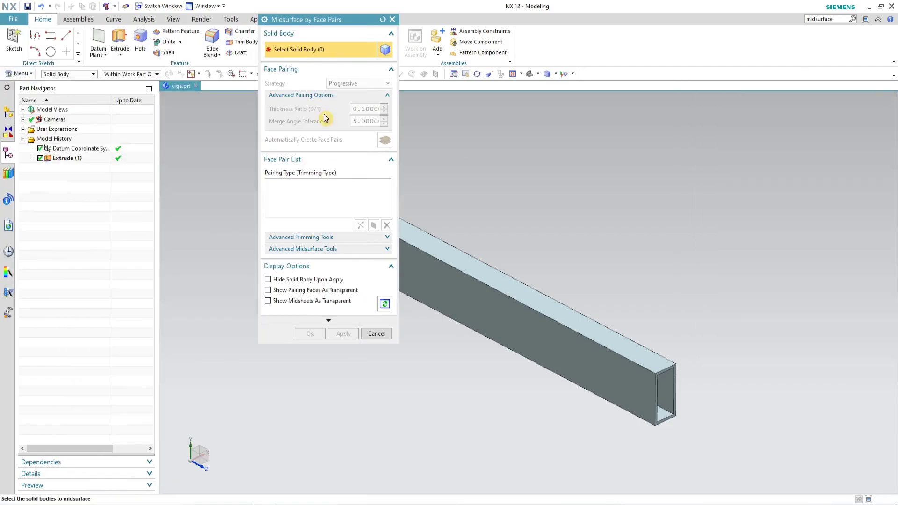
pyautogui.moveTo(313, 20); pyautogui.dragTo(195, 19)
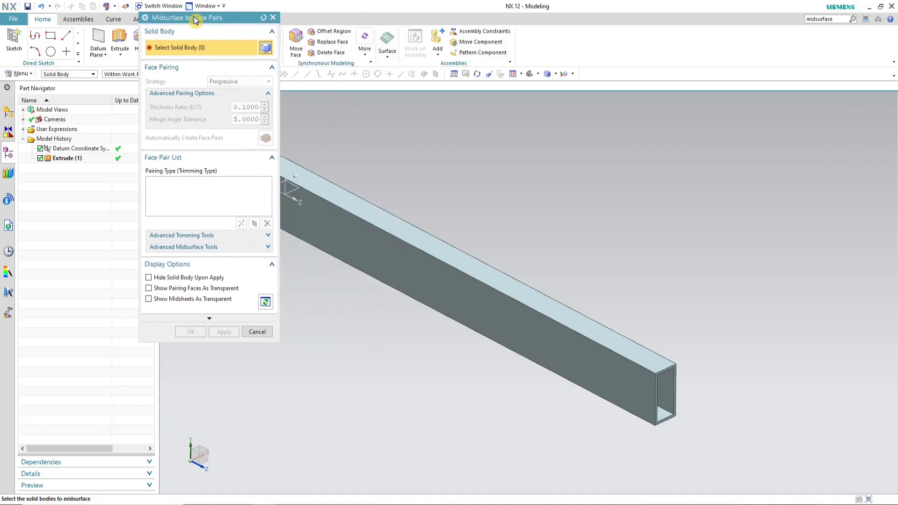
pyautogui.scroll(-3, 678, 363)
pyautogui.click(593, 332)
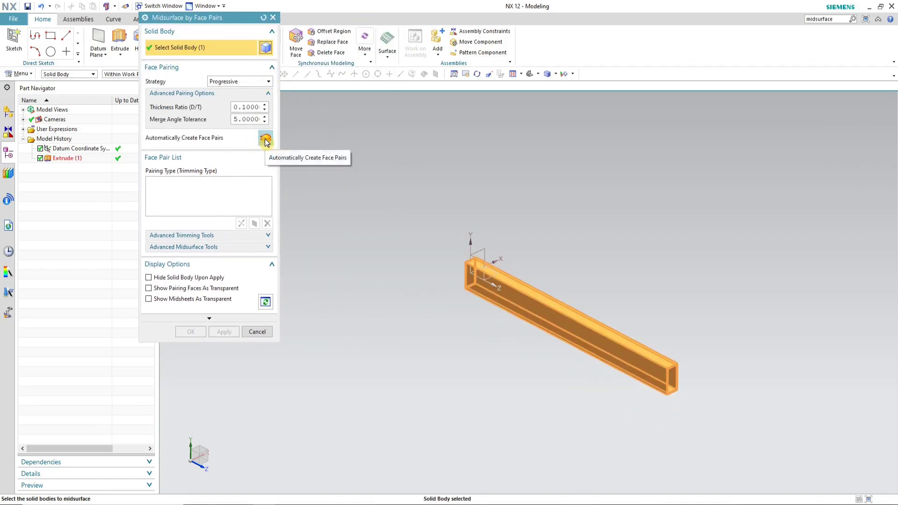
pyautogui.scroll(4, 679, 381)
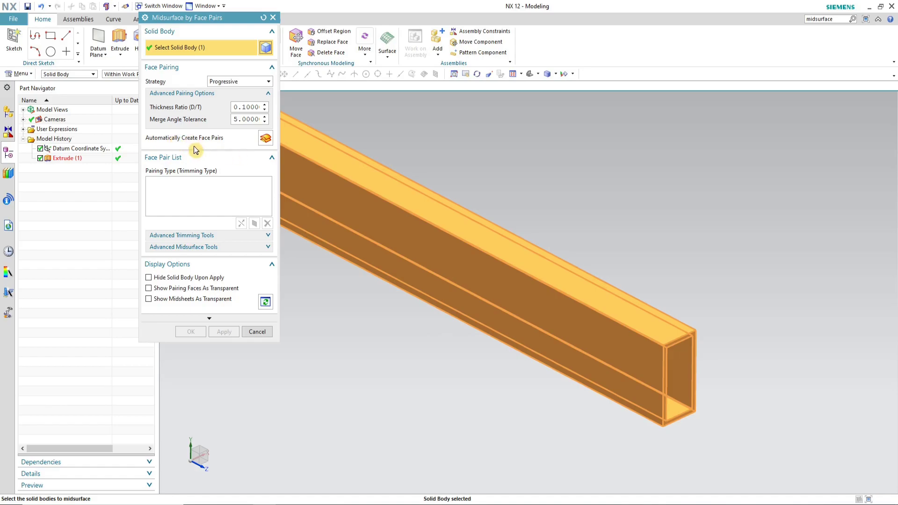
pyautogui.click(265, 139)
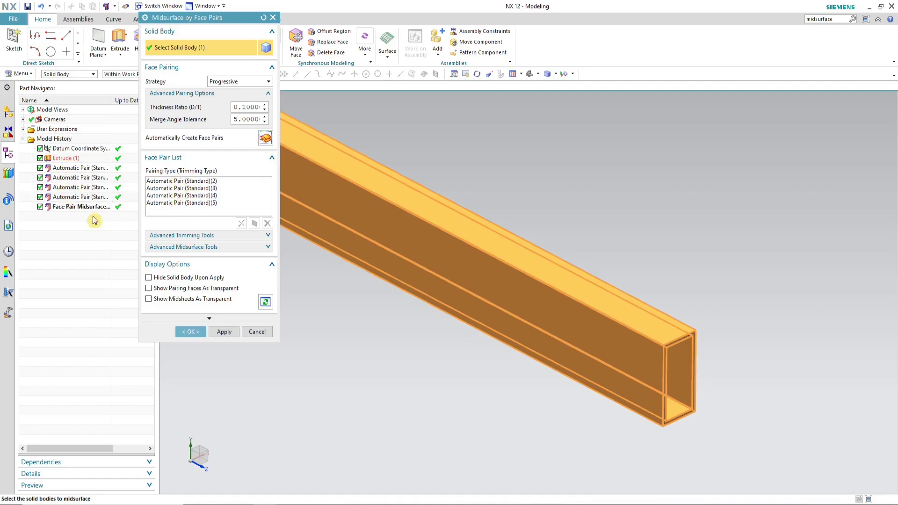
pyautogui.click(186, 335)
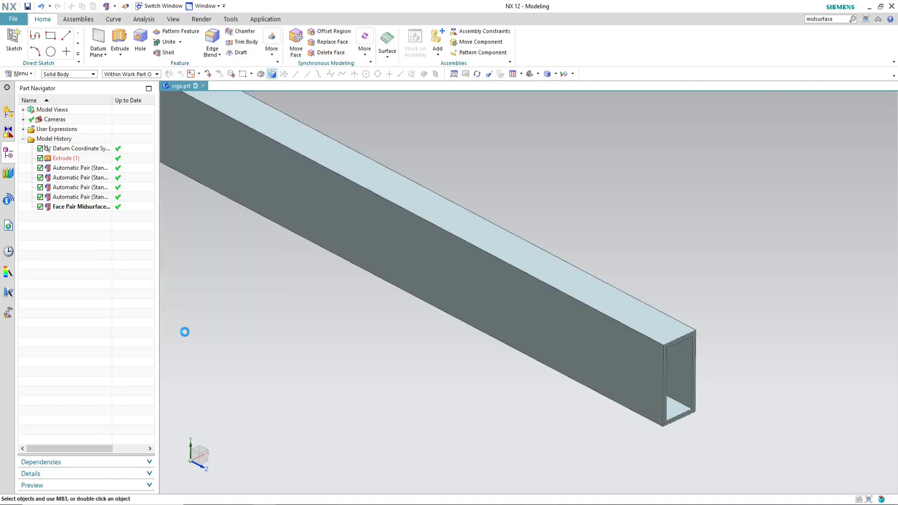
# Step: Hide the solid beam body to inspect the midsurface sheets inside it
pyautogui.scroll(3, 746, 316)
pyautogui.scroll(-1, 745, 329)
pyautogui.scroll(3, 746, 330)
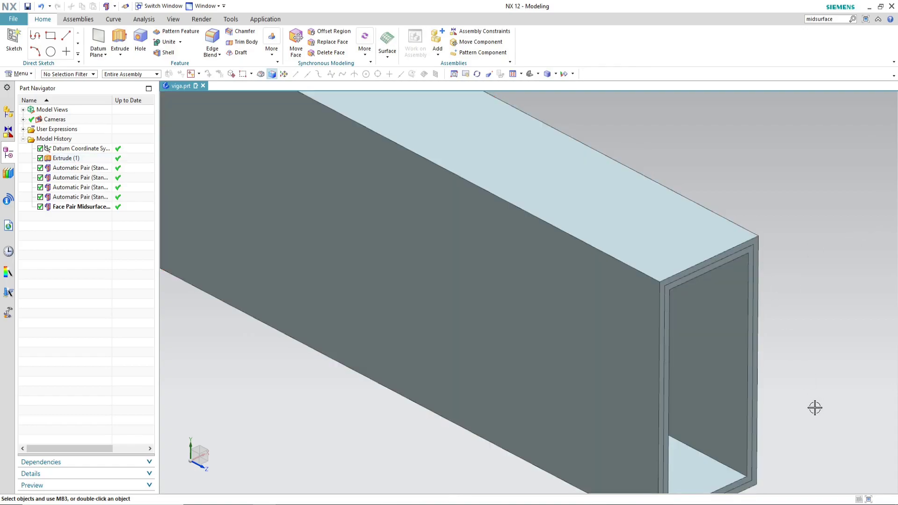
pyautogui.scroll(-3, 693, 483)
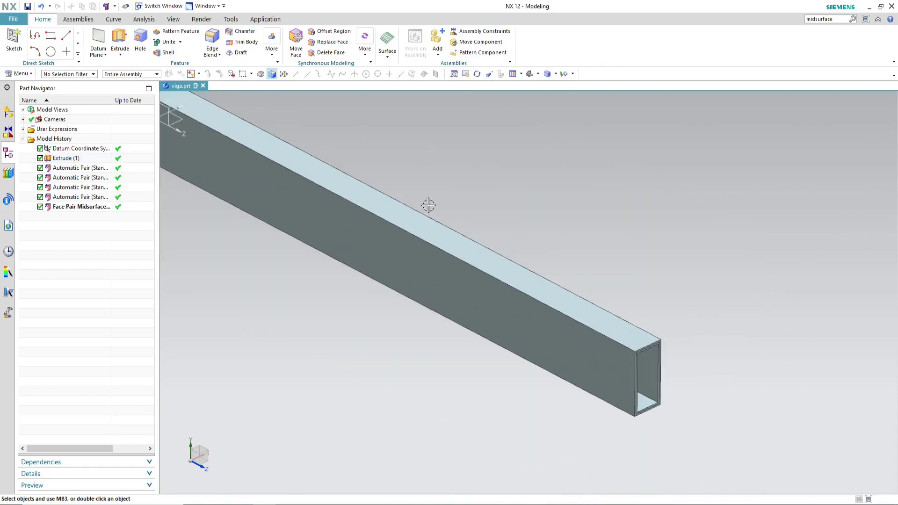
pyautogui.click(82, 74)
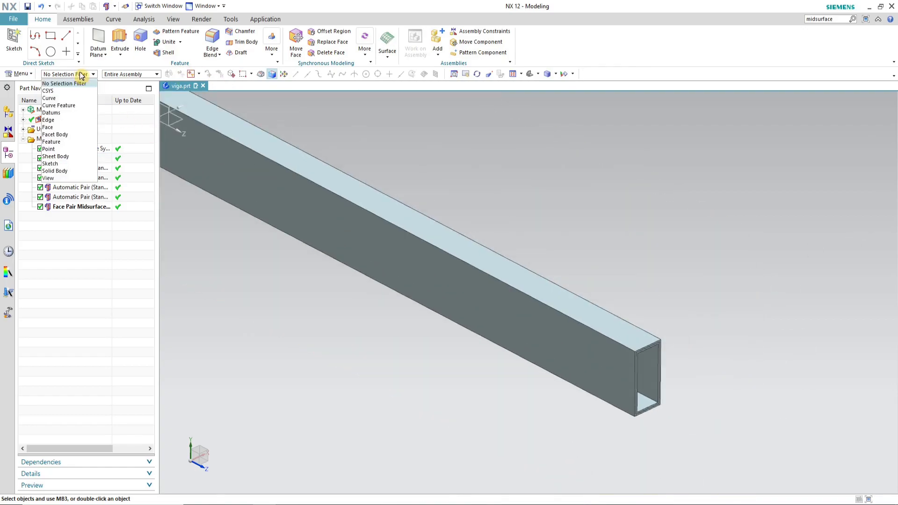
pyautogui.click(71, 171)
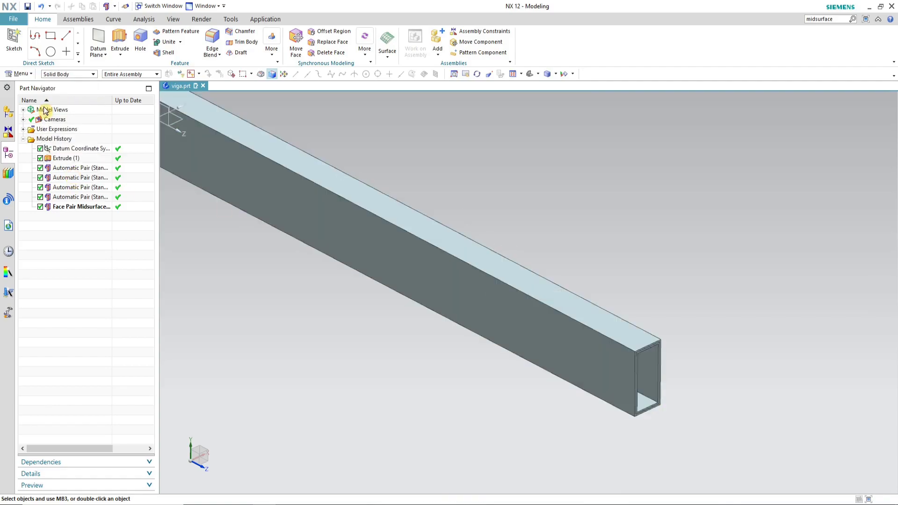
pyautogui.click(499, 270)
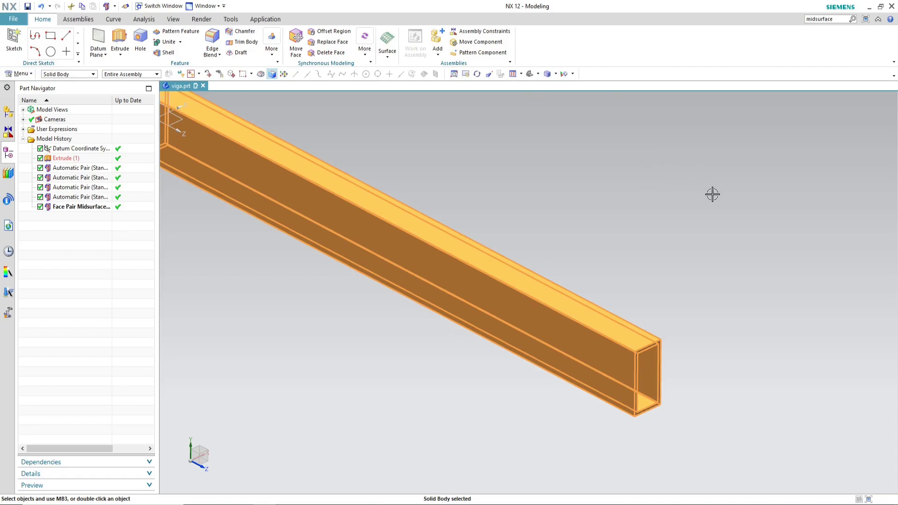
pyautogui.press('Escape')
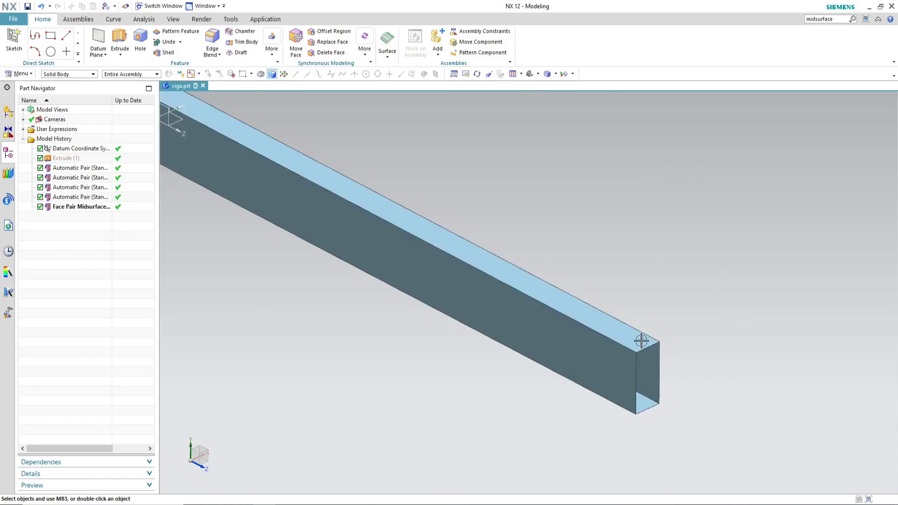
# Step: Show the extruded solid body again from the part navigator
pyautogui.scroll(3, 648, 401)
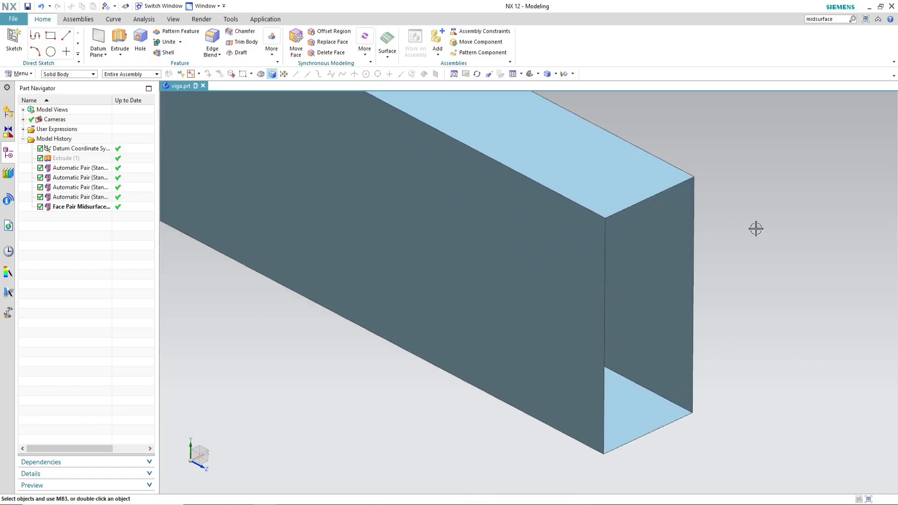
pyautogui.scroll(-3, 709, 394)
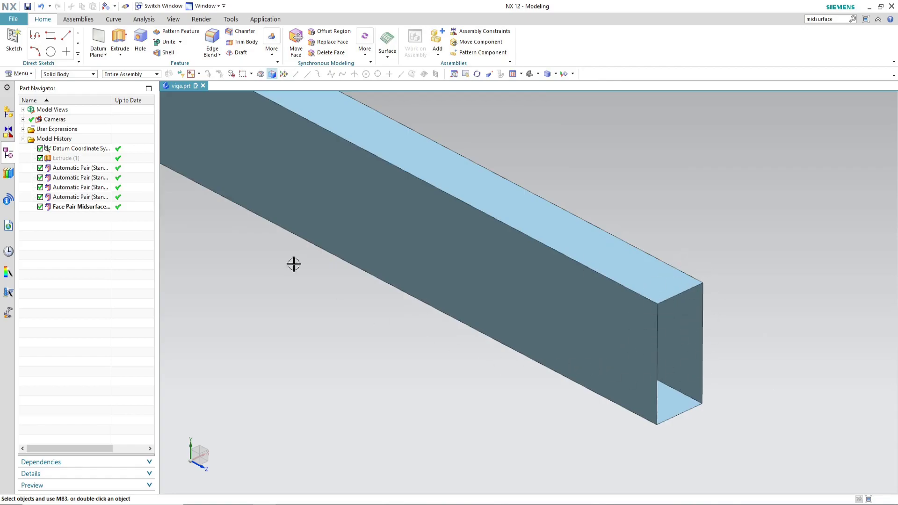
pyautogui.click(67, 167)
pyautogui.click(66, 159)
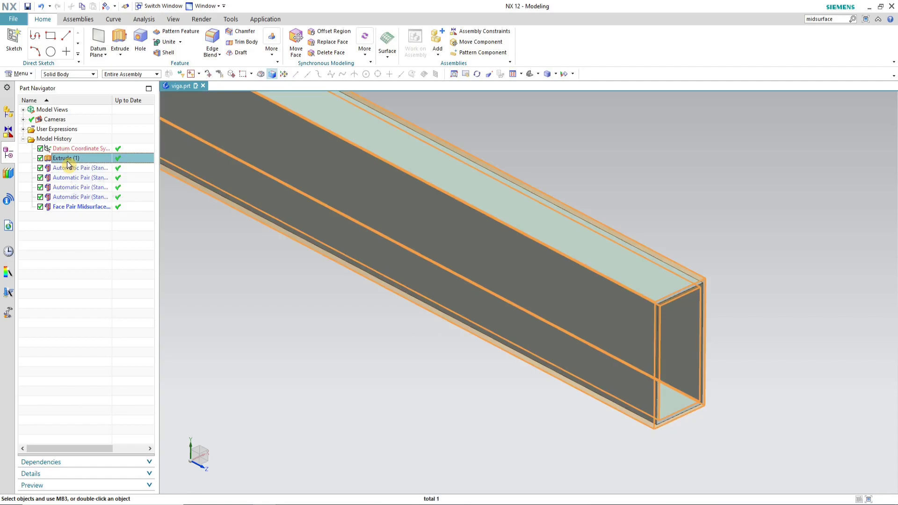
pyautogui.rightClick(66, 161)
pyautogui.click(104, 172)
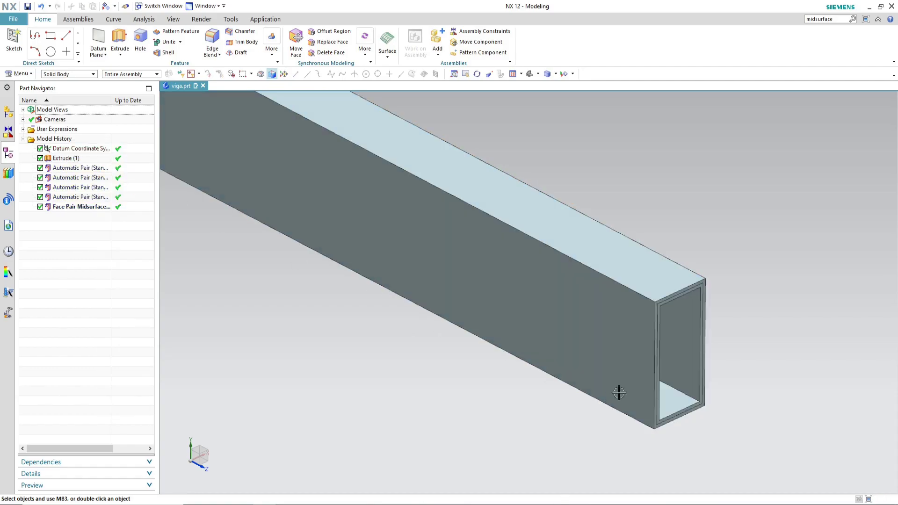
# Step: Sketch a 1000 mm line at 90° from the sketch origin along the beam axis and finish the sketch
pyautogui.scroll(-7, 613, 366)
pyautogui.scroll(4, 592, 337)
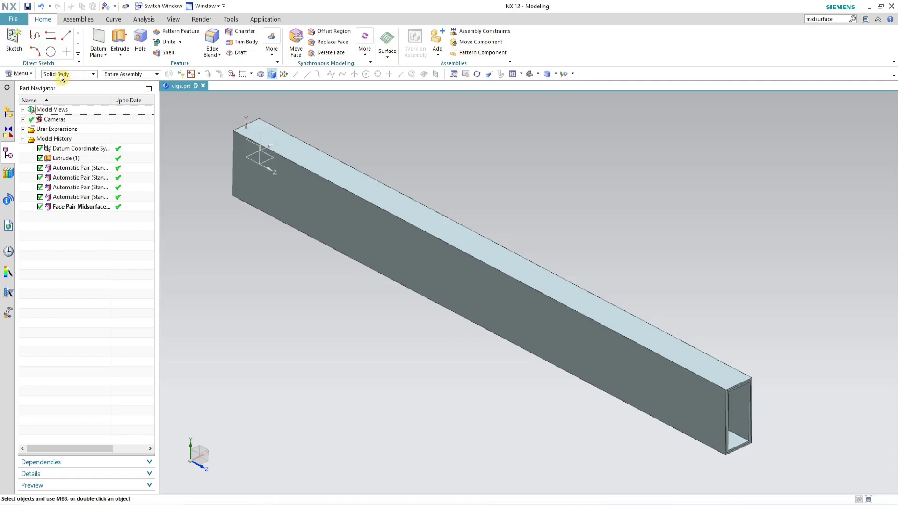
pyautogui.click(14, 44)
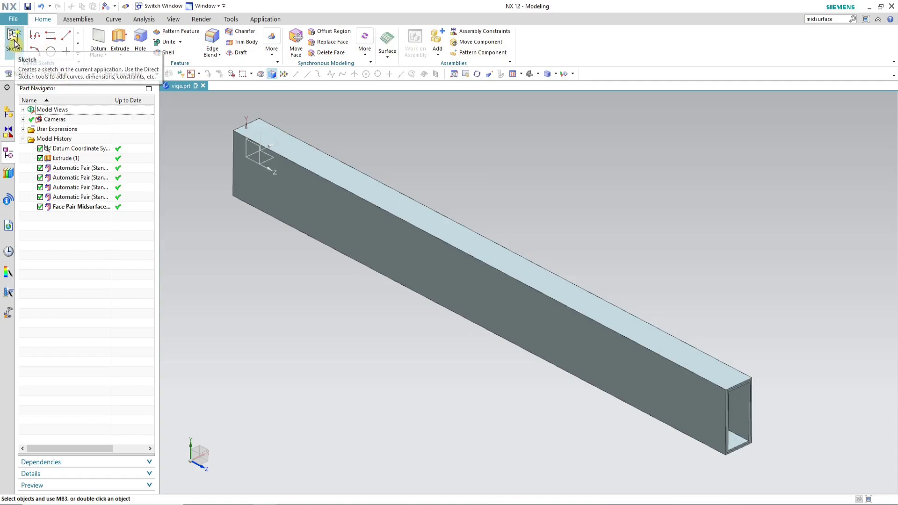
pyautogui.click(267, 158)
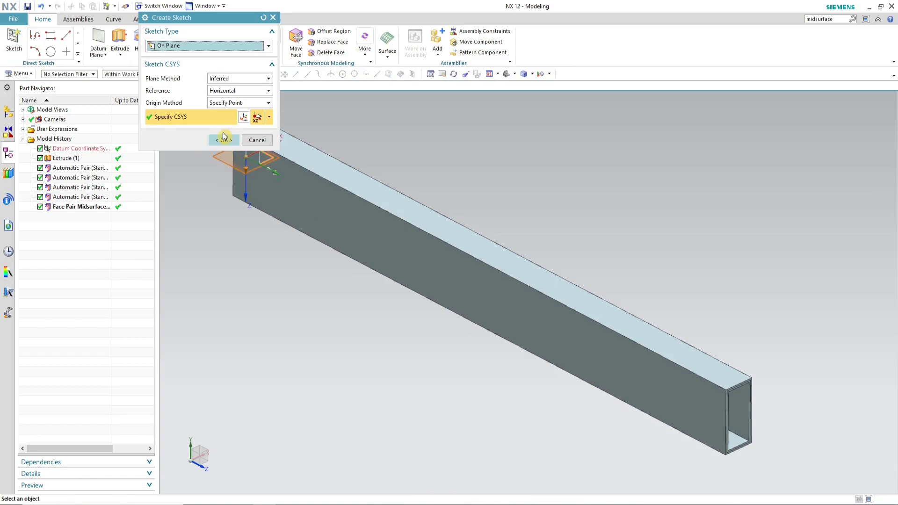
pyautogui.click(219, 140)
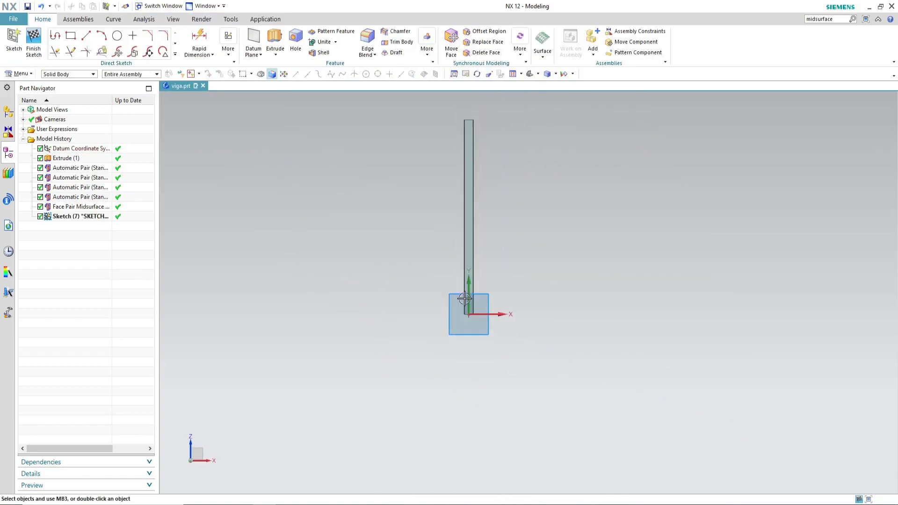
pyautogui.press('r')
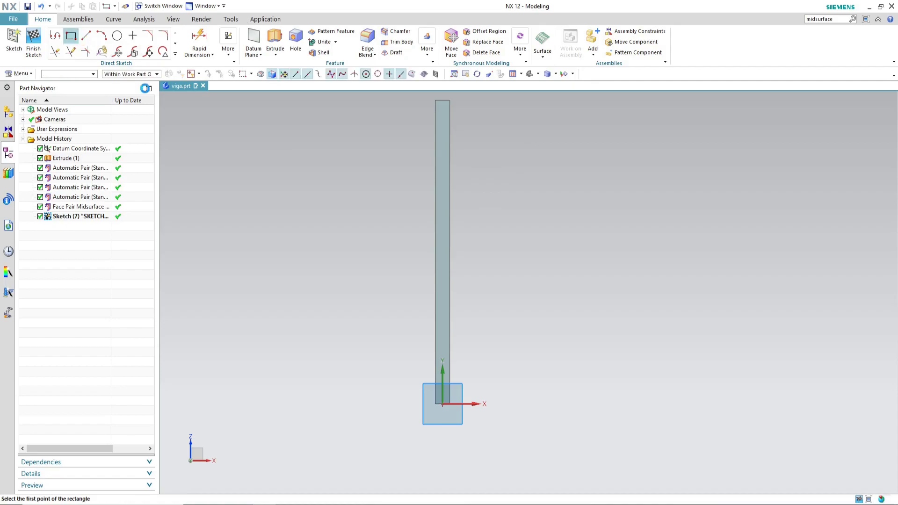
pyautogui.press('l')
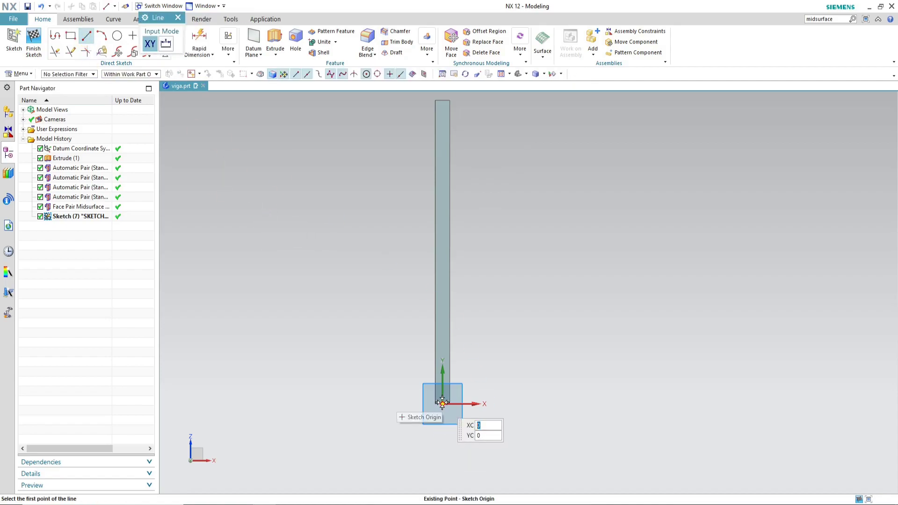
pyautogui.click(442, 402)
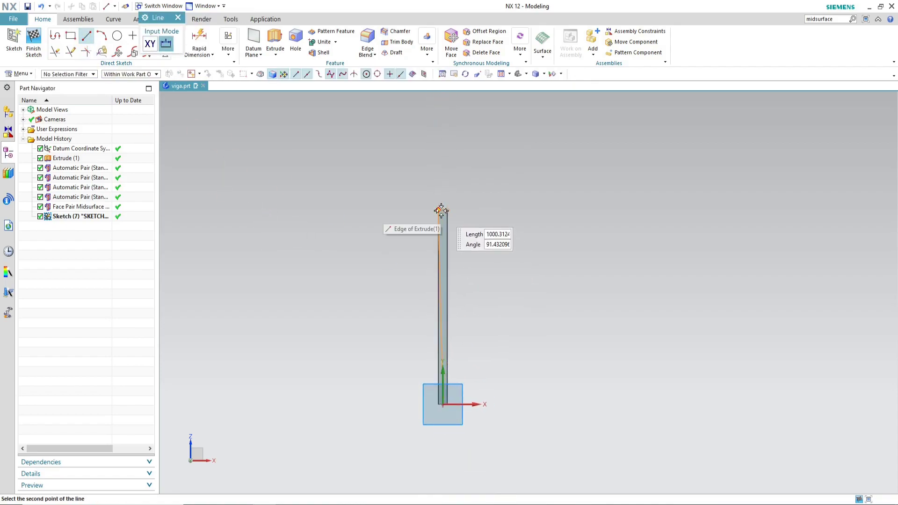
pyautogui.scroll(2, 444, 214)
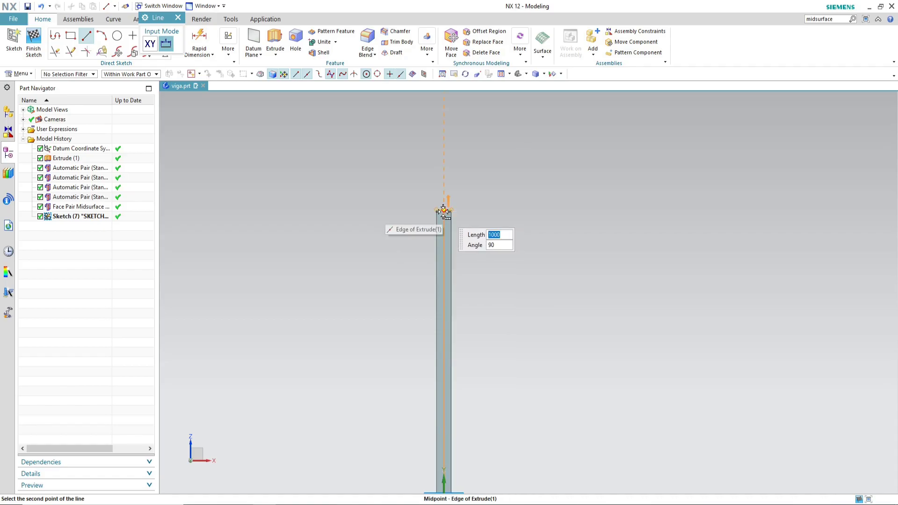
pyautogui.write('1000')
pyautogui.press('Tab')
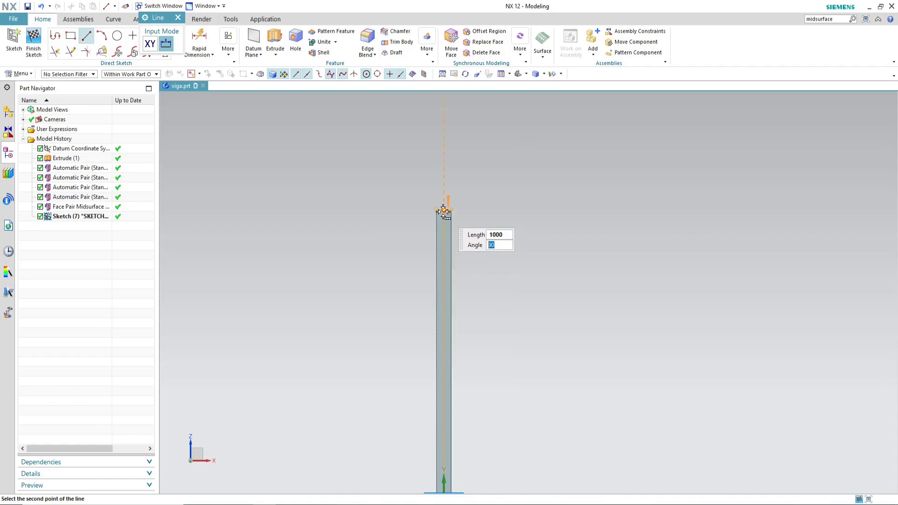
pyautogui.press('Return')
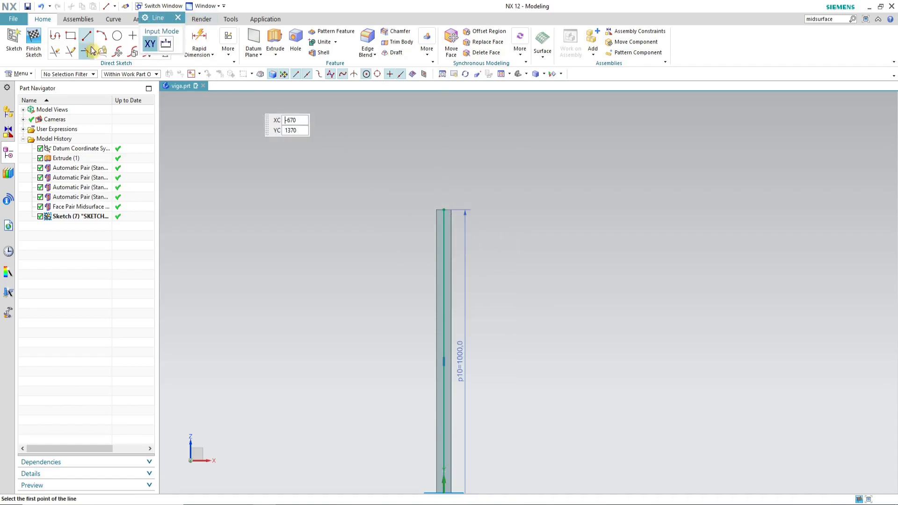
pyautogui.click(34, 42)
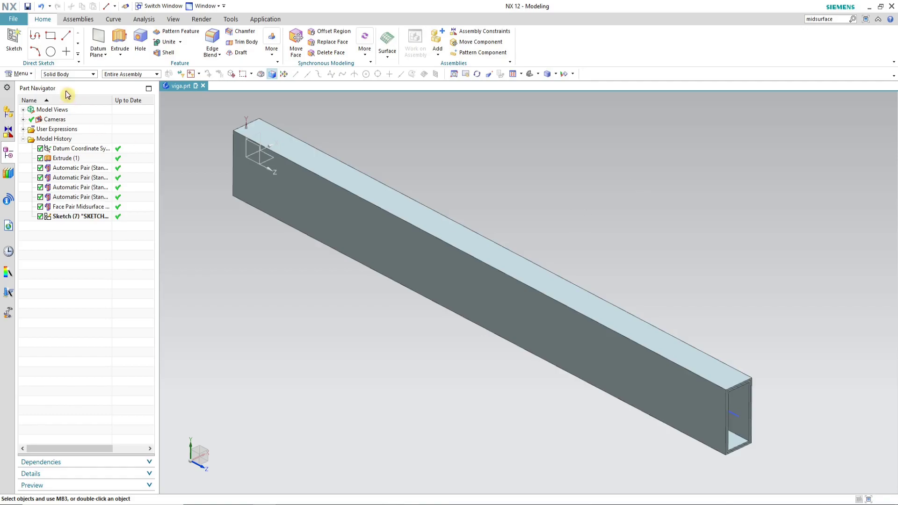
# Step: Save the part and switch to the Pre/Post application
pyautogui.hotkey('ctrl', 's')
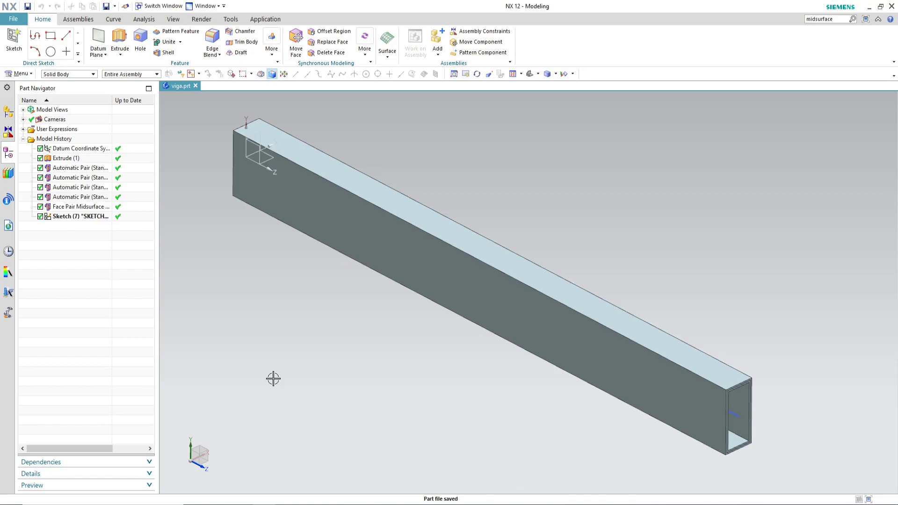
pyautogui.click(264, 21)
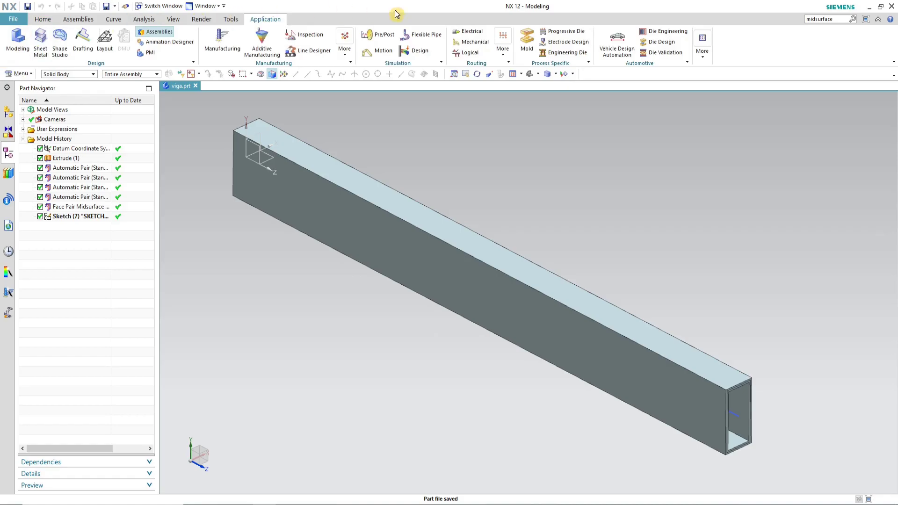
pyautogui.click(385, 37)
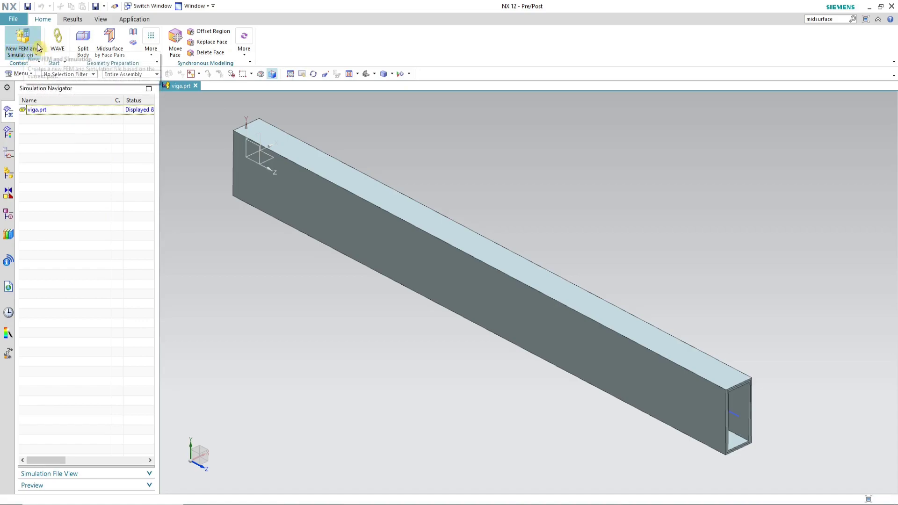
# Step: Create a new FEM and simulation with NX Nastran structural SOL 101 Linear Statics solution
pyautogui.click(17, 39)
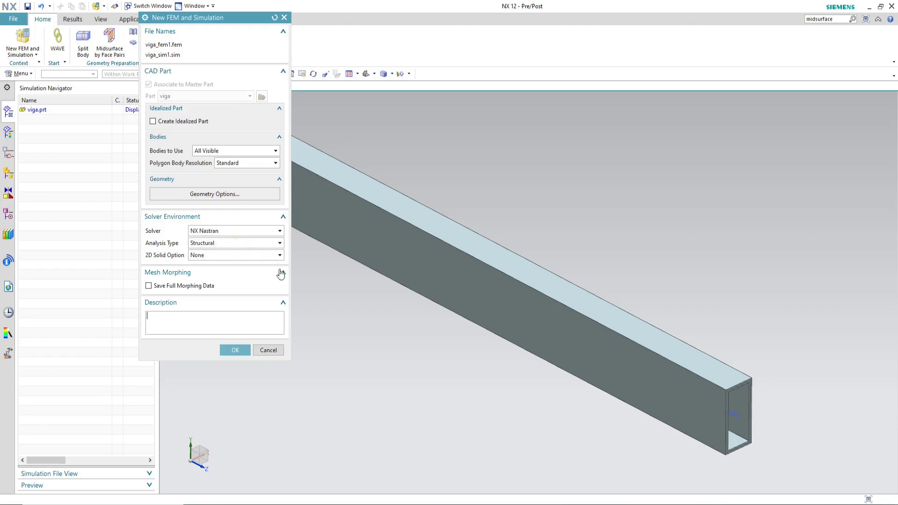
pyautogui.click(236, 352)
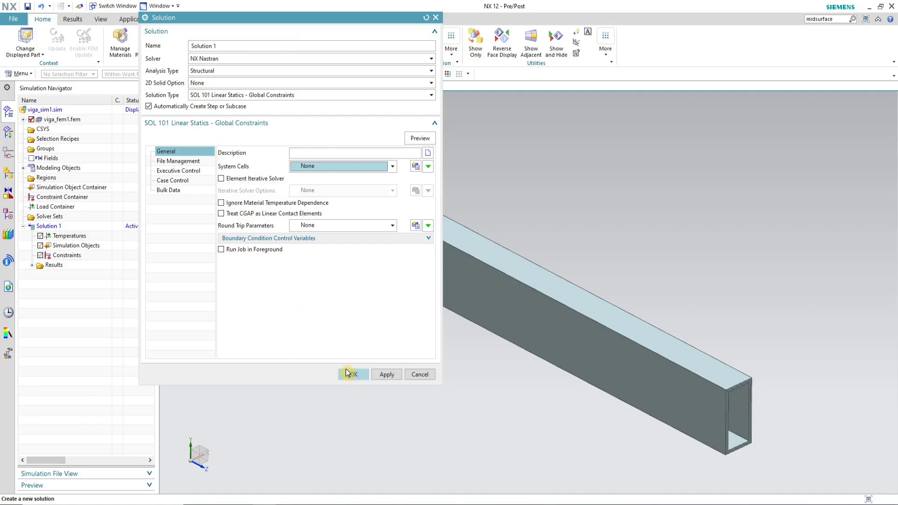
pyautogui.click(358, 376)
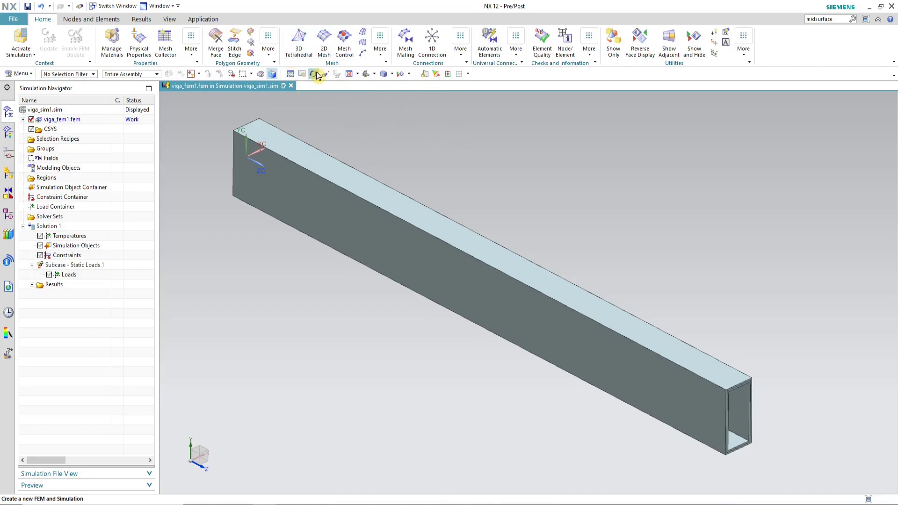
# Step: Mesh the beam solid with 3D Tetrahedral CTETRA(4) elements of 20 mm size
pyautogui.click(299, 46)
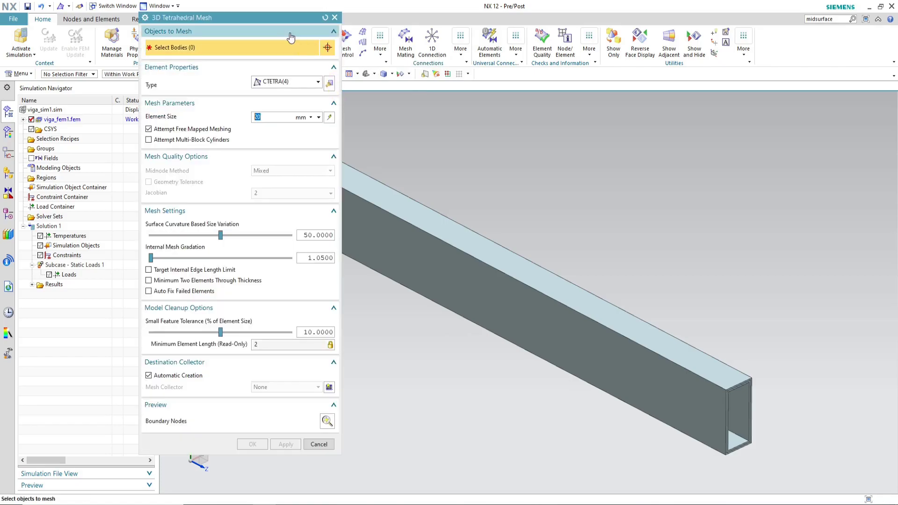
pyautogui.moveTo(287, 20); pyautogui.dragTo(188, 22)
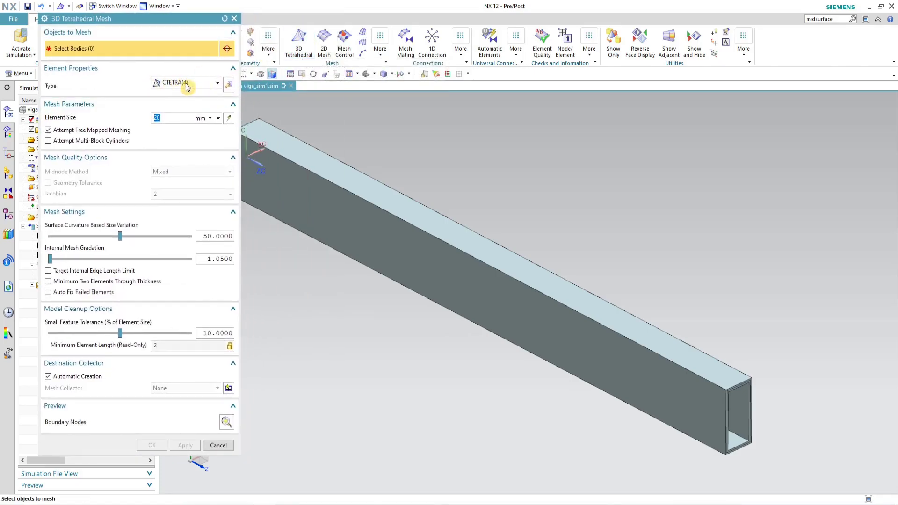
pyautogui.click(213, 85)
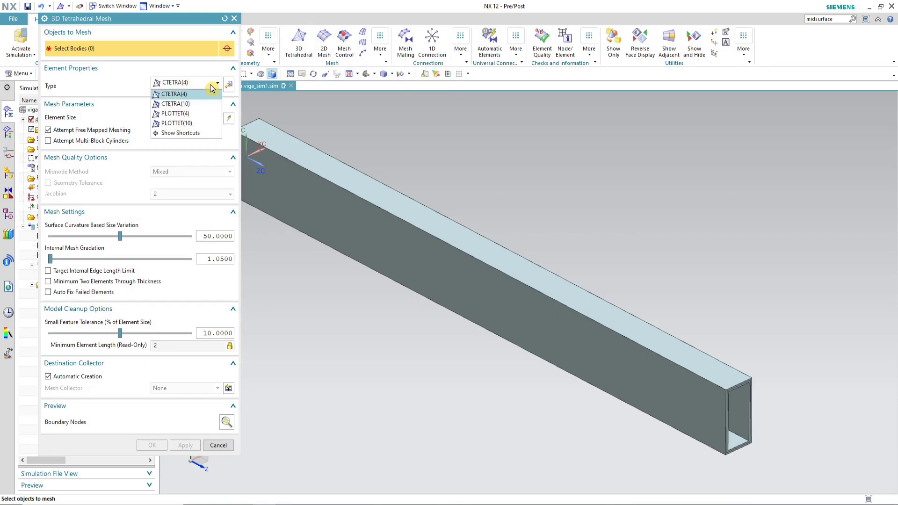
pyautogui.click(210, 86)
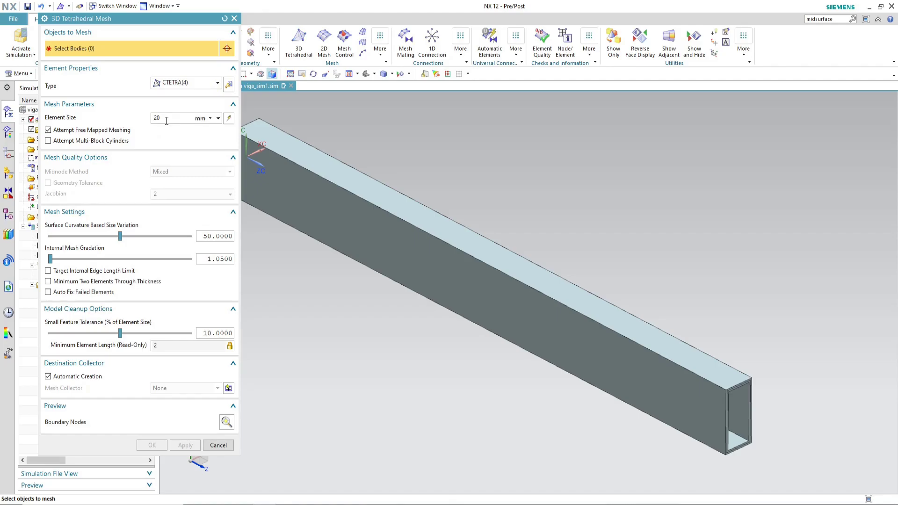
pyautogui.click(701, 368)
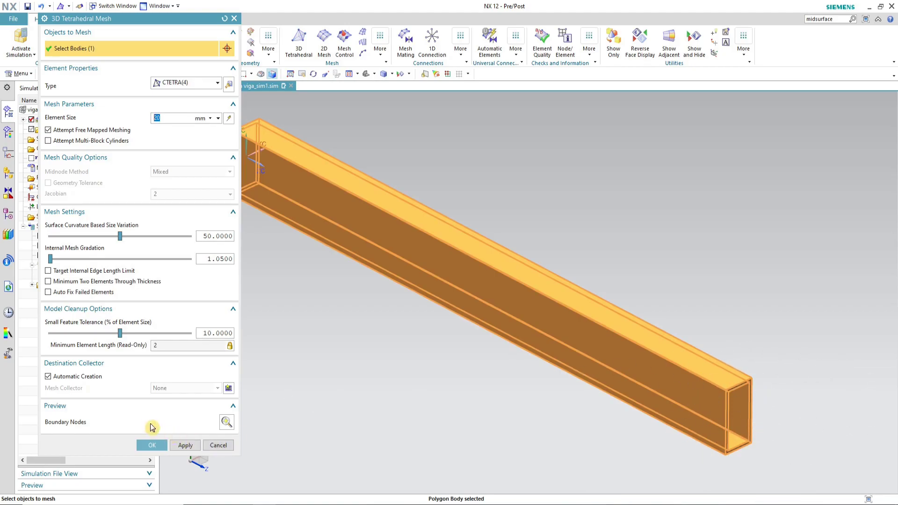
pyautogui.click(155, 445)
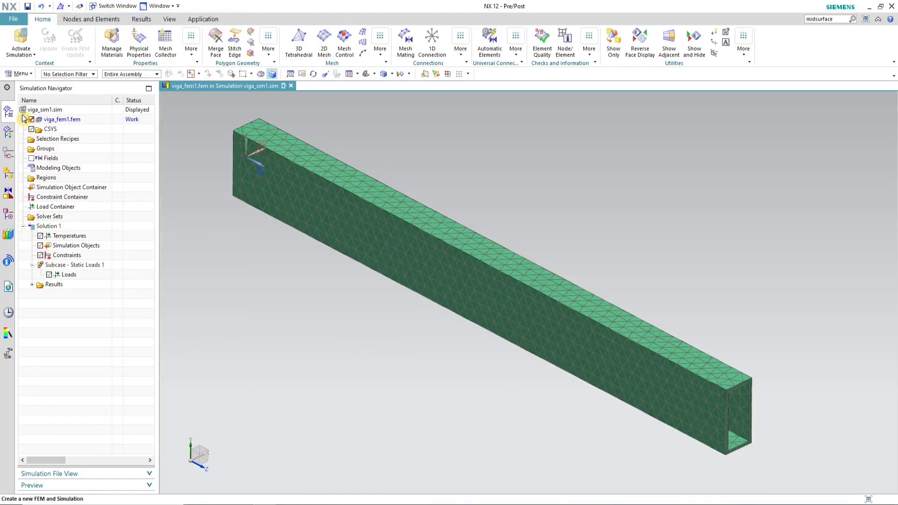
# Step: Make the FEM file the displayed part
pyautogui.click(55, 119)
pyautogui.rightClick(56, 120)
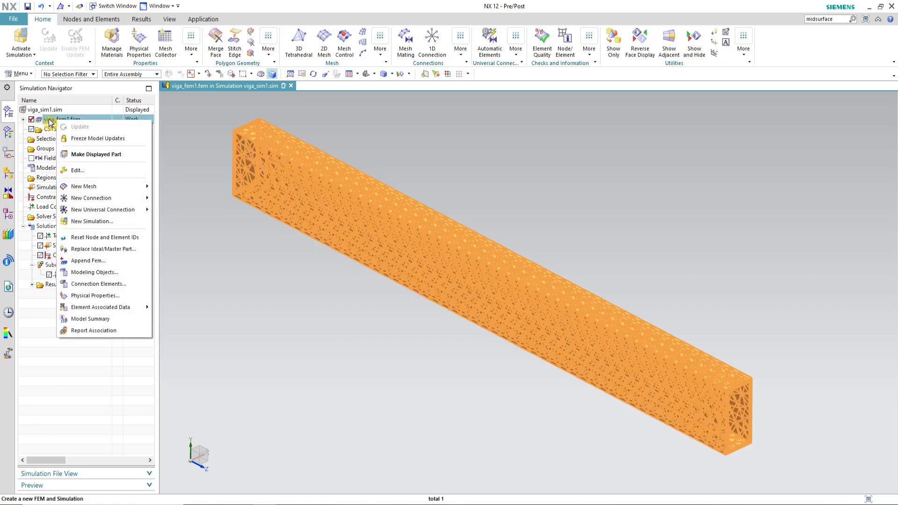
pyautogui.click(119, 154)
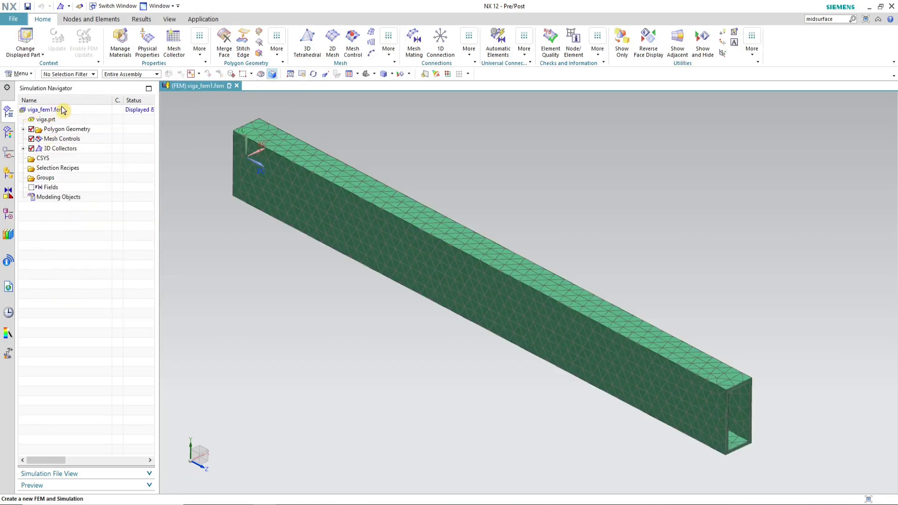
pyautogui.click(159, 6)
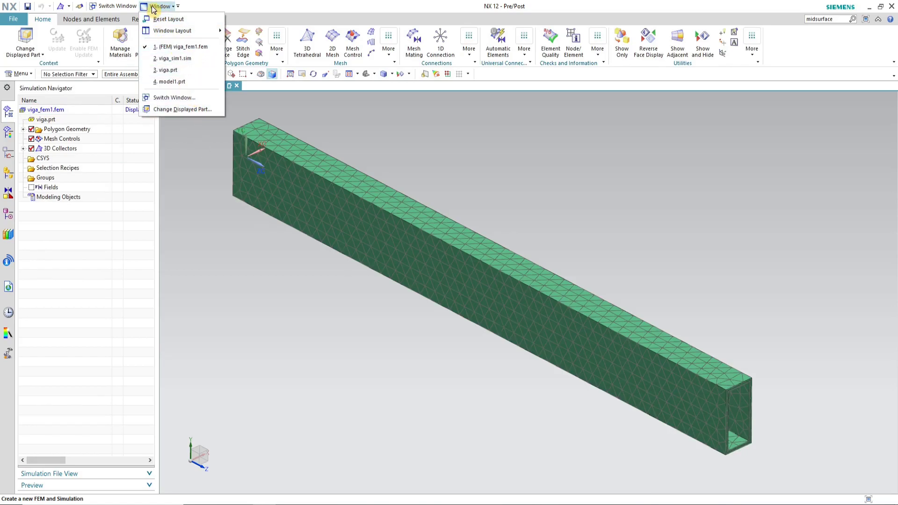
pyautogui.click(177, 6)
pyautogui.click(237, 254)
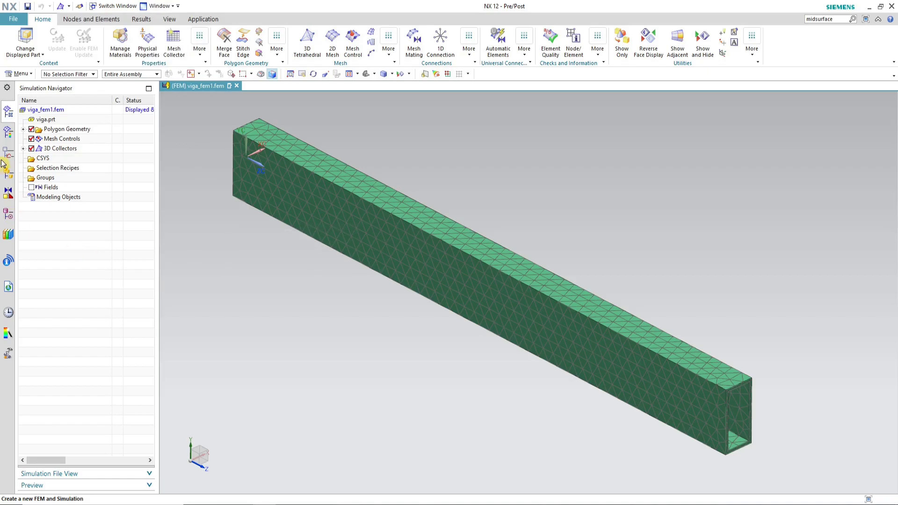
# Step: Create an isotropic material with Young's modulus 210e3 MPa and Poisson's ratio 0.3 for the Solid(1) collector's PSOLID1 property
pyautogui.click(24, 148)
pyautogui.click(60, 159)
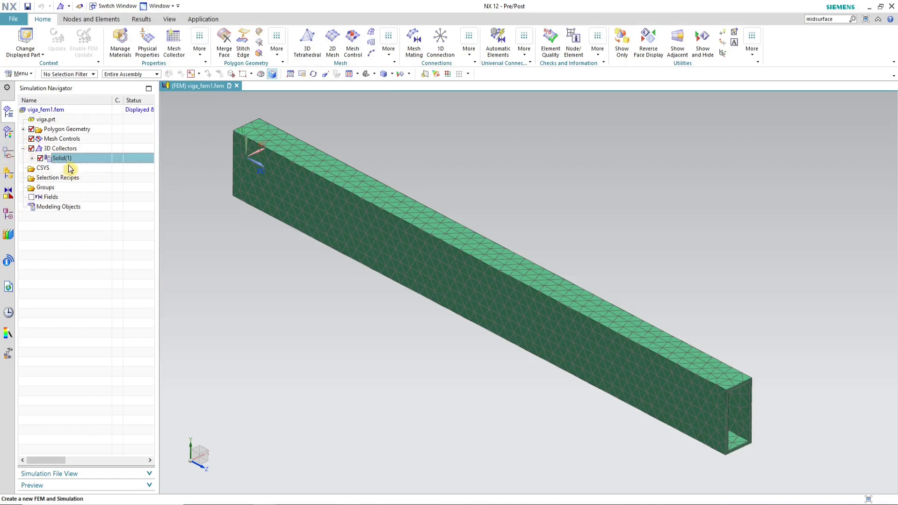
pyautogui.rightClick(66, 160)
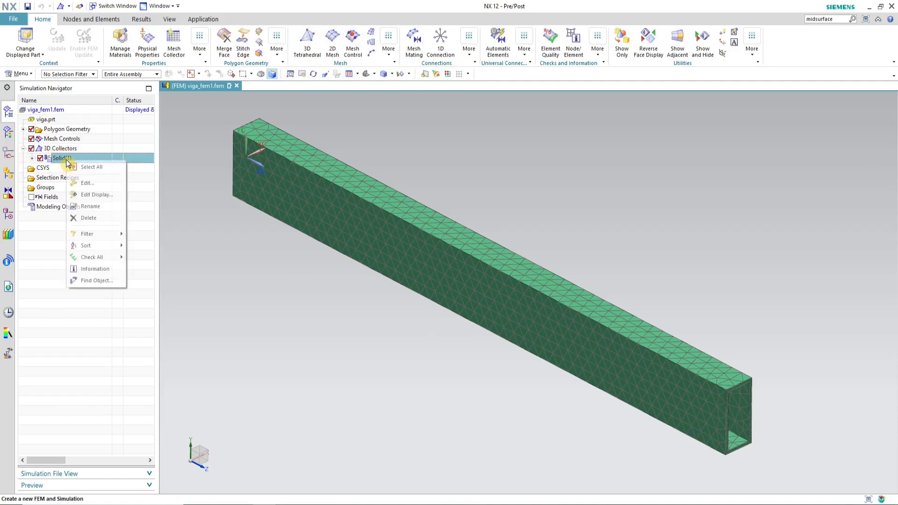
pyautogui.click(108, 185)
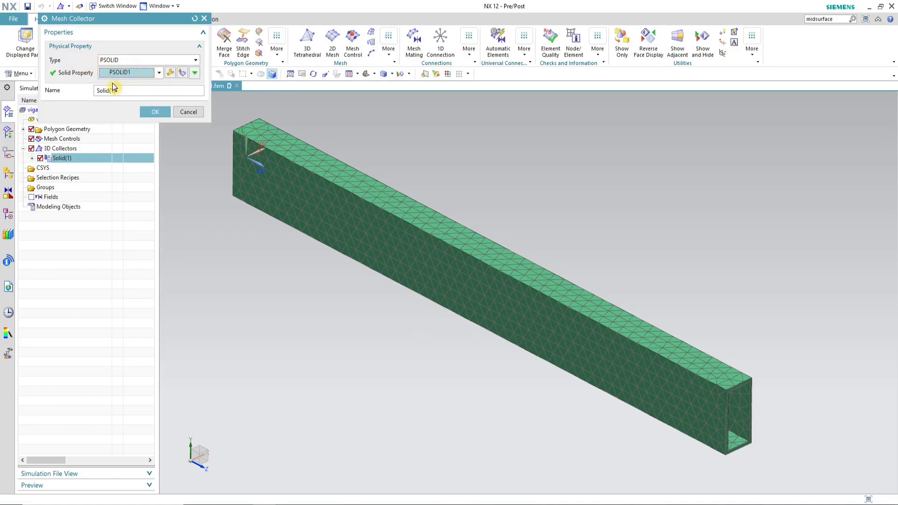
pyautogui.click(170, 73)
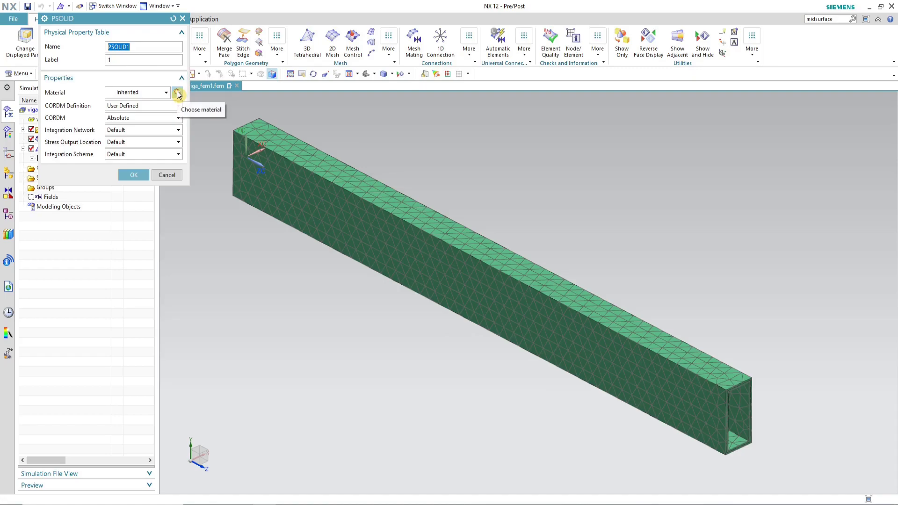
pyautogui.click(177, 94)
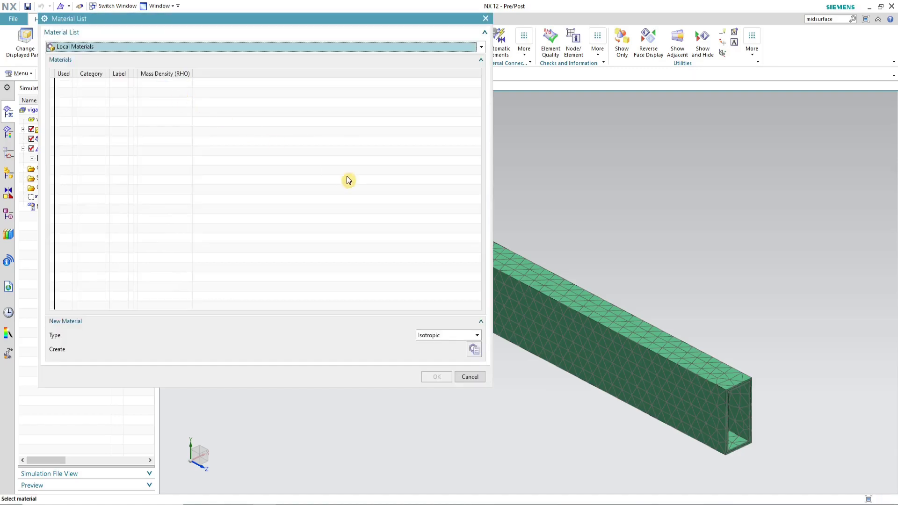
pyautogui.click(474, 349)
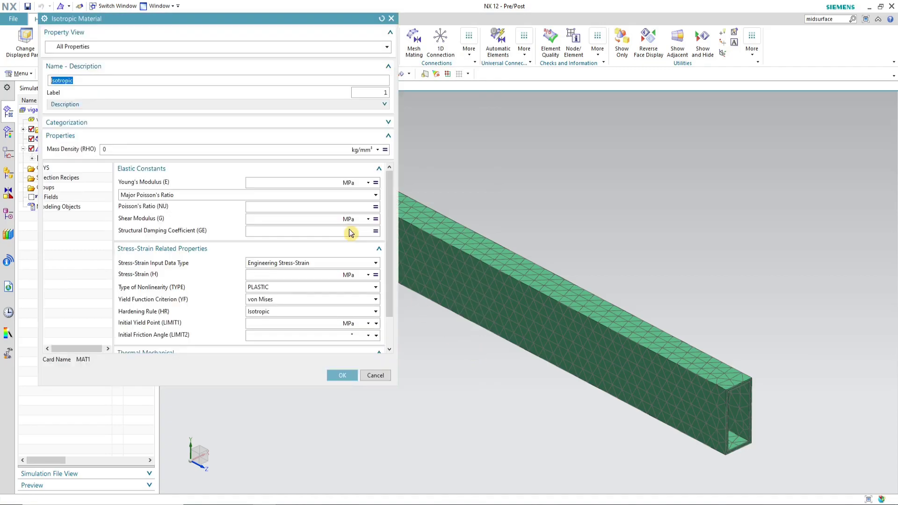
pyautogui.click(266, 184)
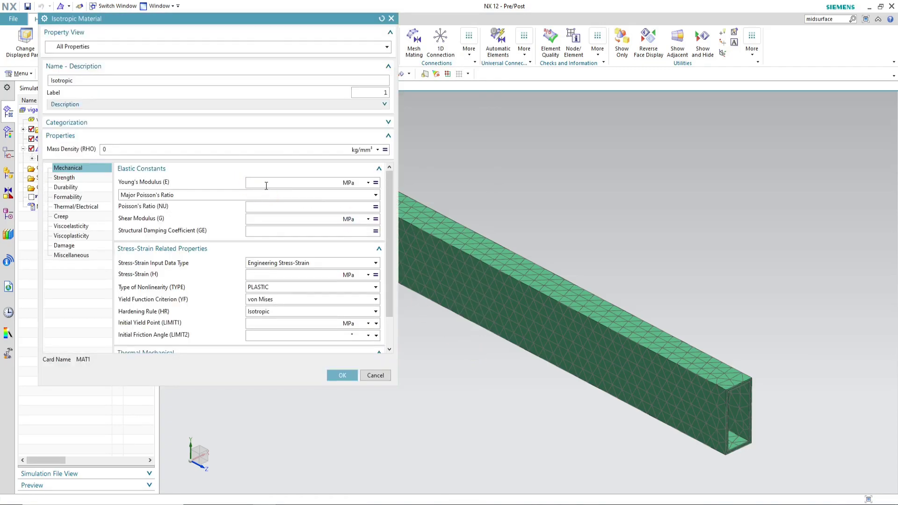
pyautogui.write('210e3')
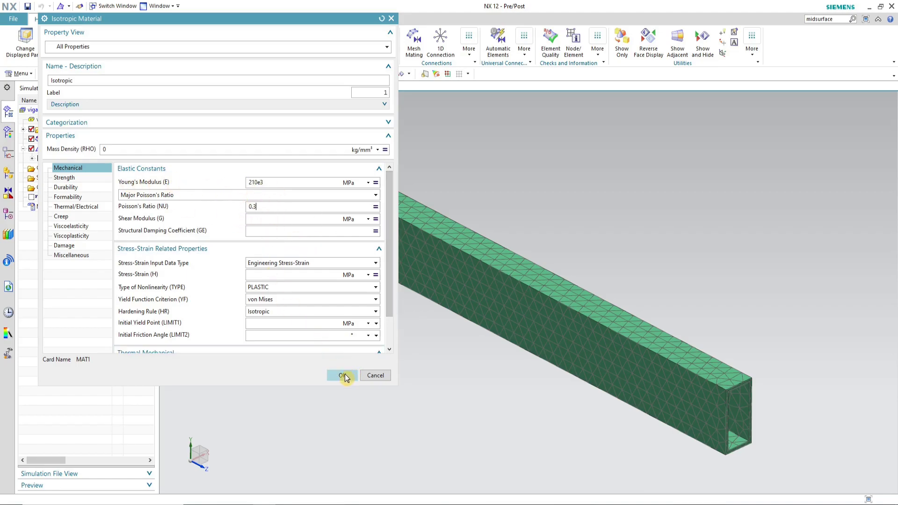
pyautogui.click(344, 375)
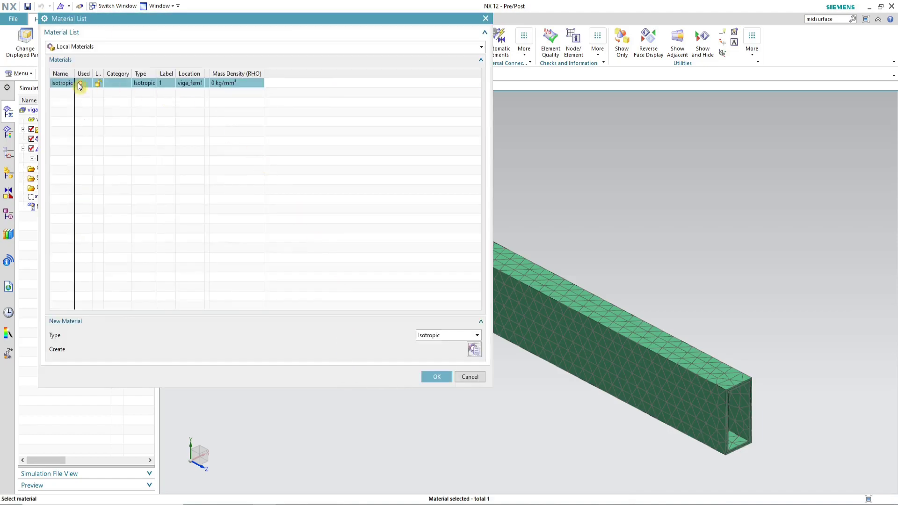
# Step: Assign the new Isotropic material to PSOLID1 and confirm the Solid(1) mesh collector
pyautogui.click(438, 377)
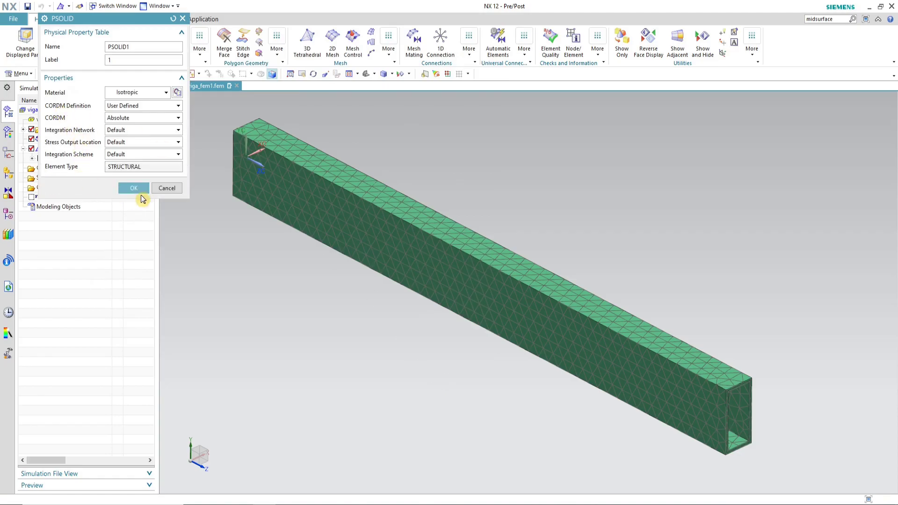
pyautogui.click(131, 188)
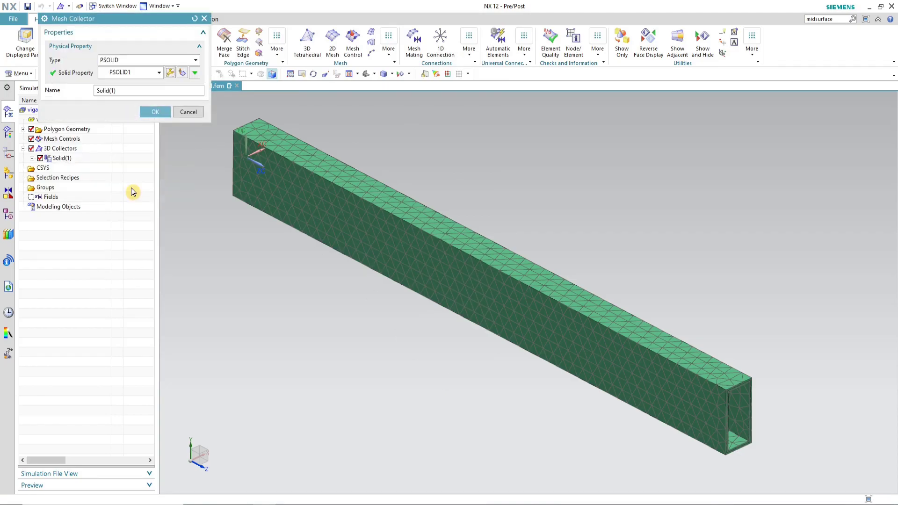
pyautogui.click(156, 113)
# Step: Save the FEM part
pyautogui.click(28, 6)
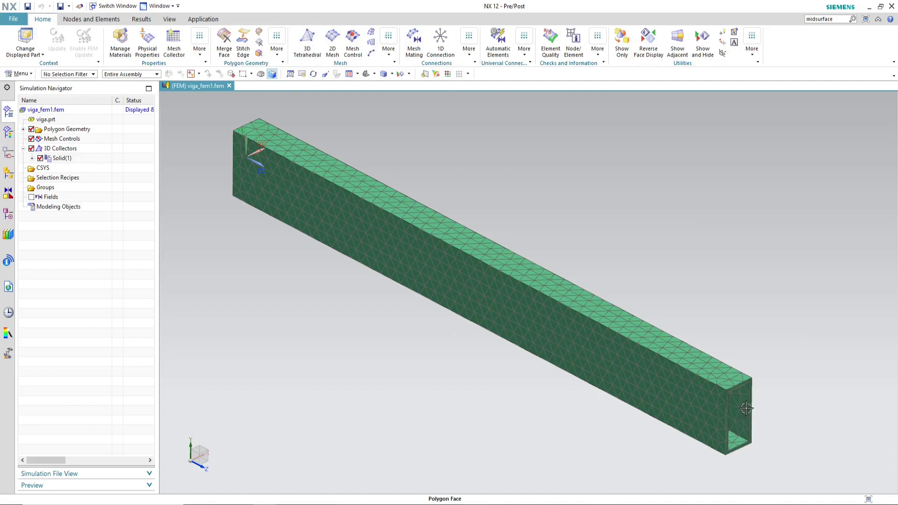
pyautogui.hotkey('ctrl', 's')
# Step: Create a node at X 0, Y 0, Z 1000 mm
pyautogui.click(110, 19)
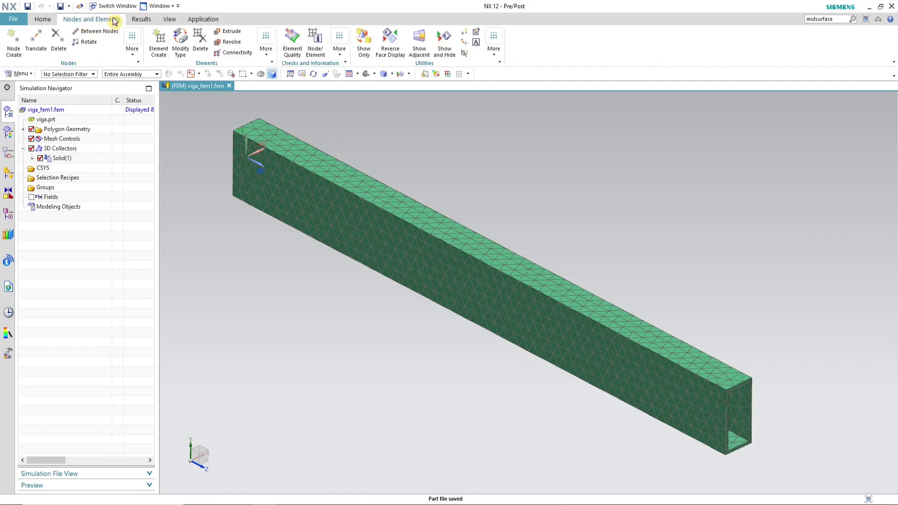
pyautogui.click(18, 47)
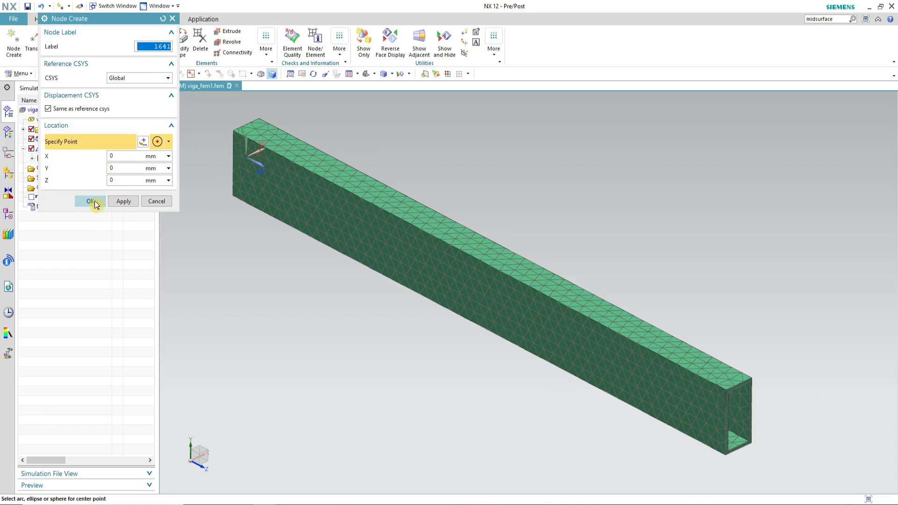
pyautogui.click(117, 180)
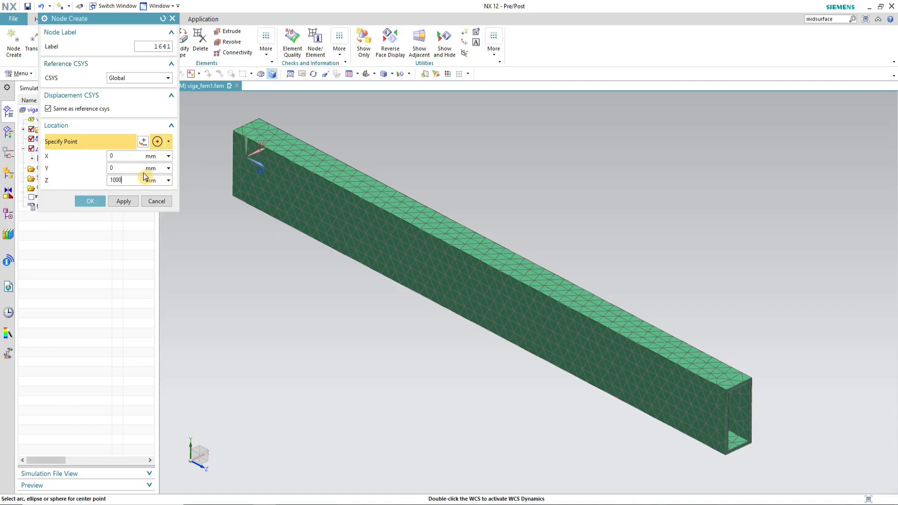
pyautogui.click(96, 202)
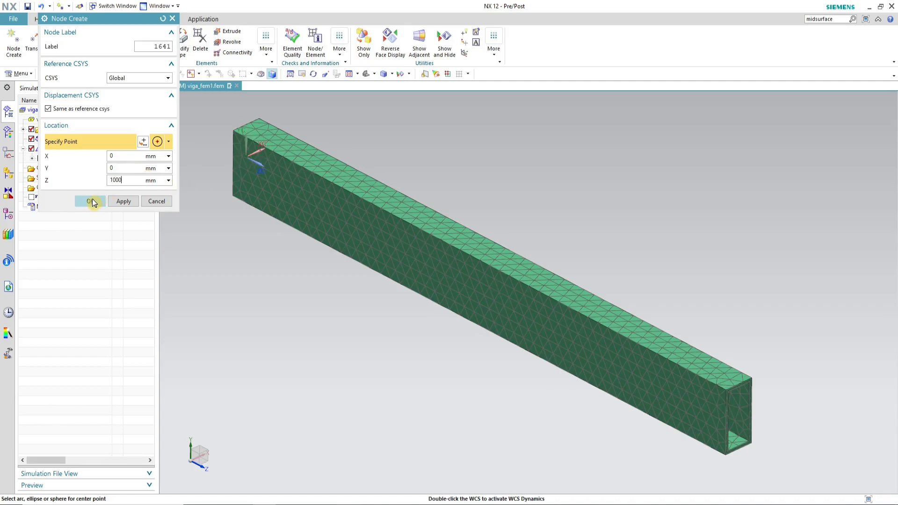
# Step: Start a node-to-node RBE2 1D Connection and select the new node at the beam end as source
pyautogui.scroll(3, 770, 451)
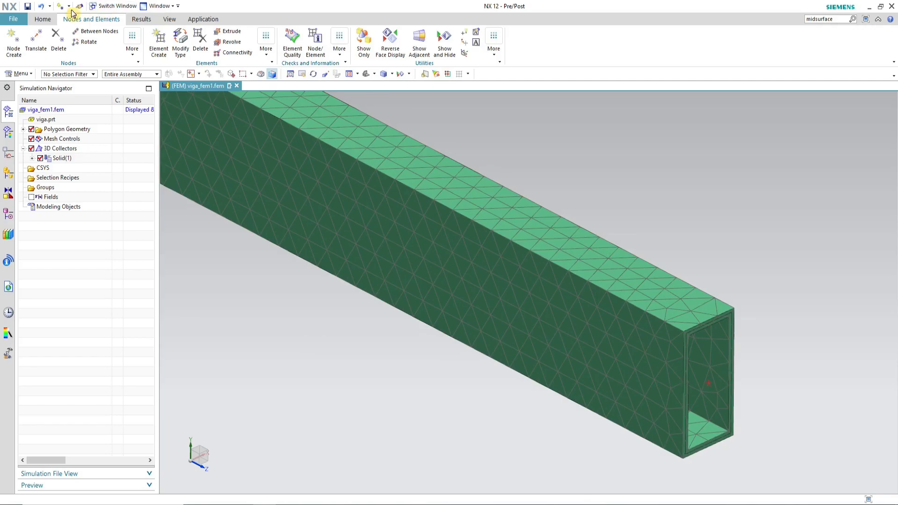
pyautogui.click(42, 19)
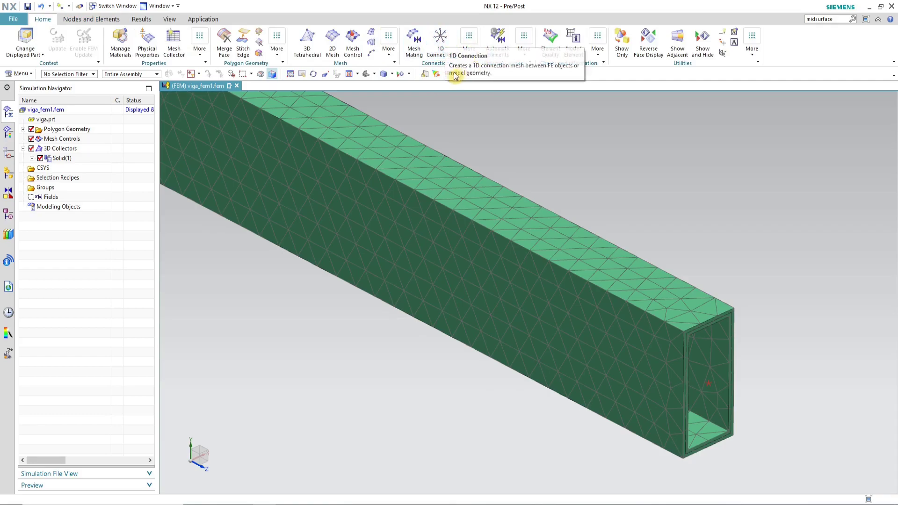
pyautogui.click(435, 46)
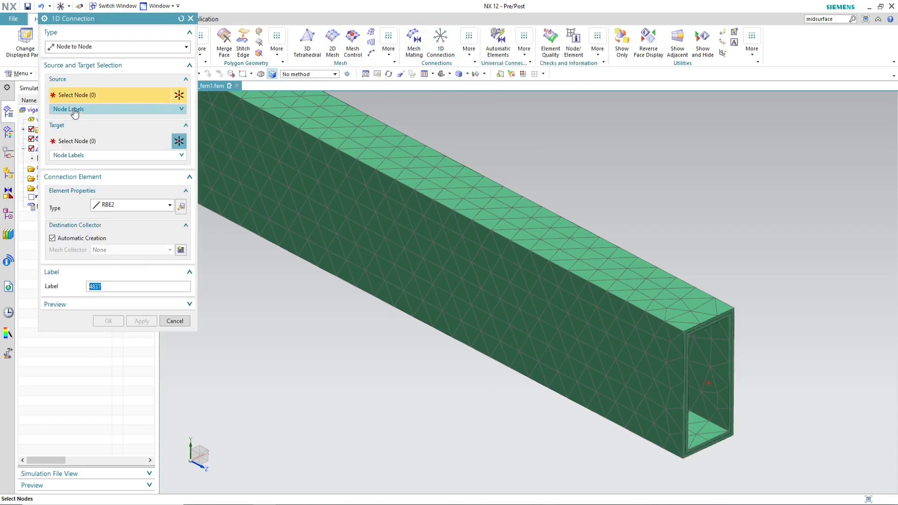
pyautogui.click(130, 207)
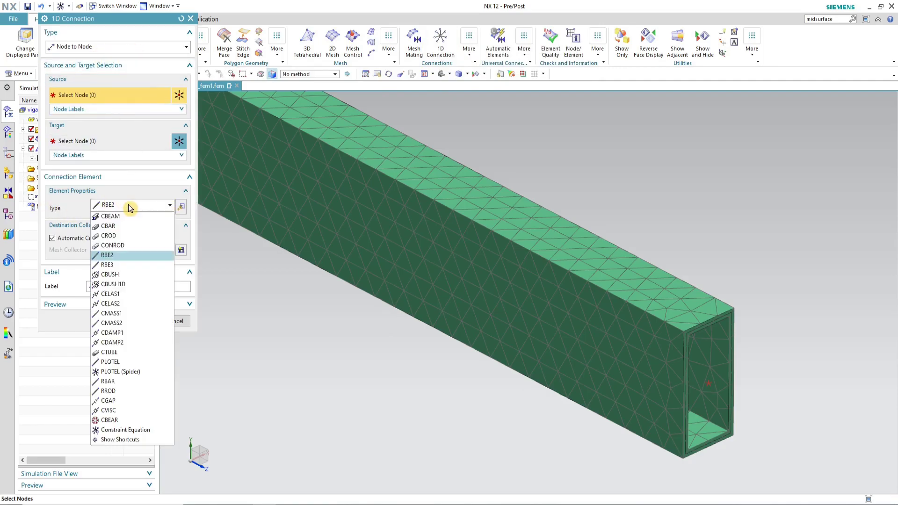
pyautogui.click(125, 255)
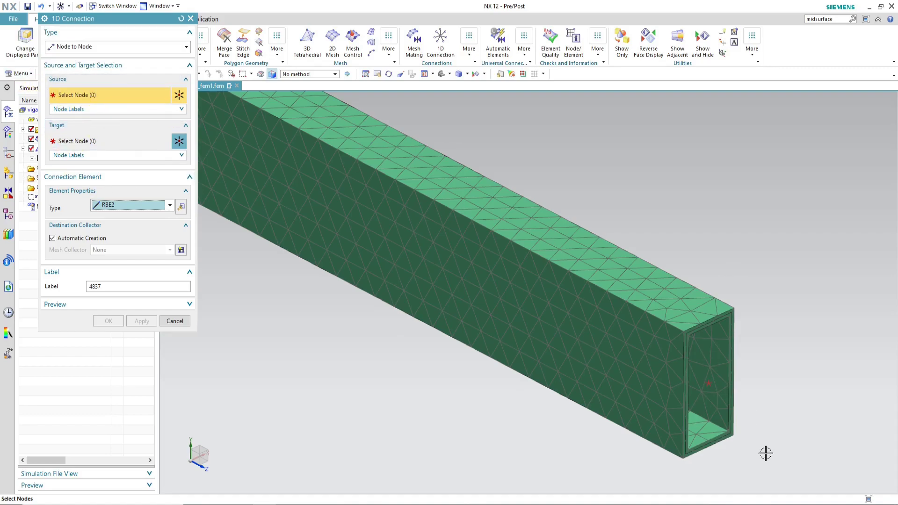
pyautogui.click(709, 384)
# Step: Box-select the nodes on the beam's end face as RBE2 targets and create the connection
pyautogui.click(83, 146)
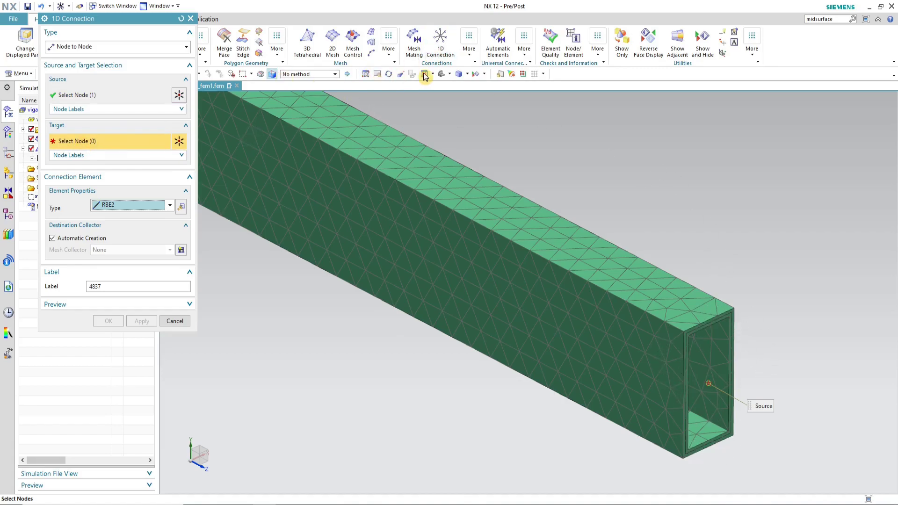
pyautogui.click(448, 73)
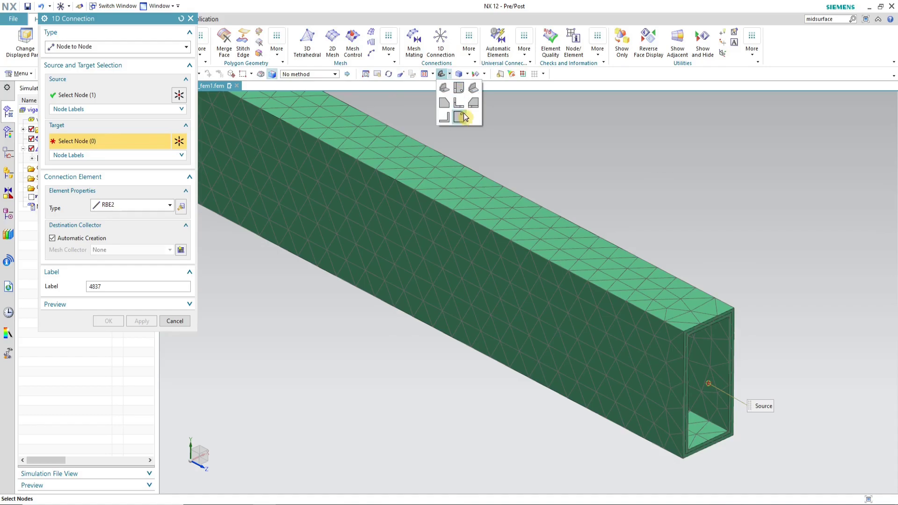
pyautogui.click(460, 103)
pyautogui.scroll(-2, 445, 353)
pyautogui.scroll(7, 457, 191)
pyautogui.moveTo(411, 176); pyautogui.dragTo(538, 204)
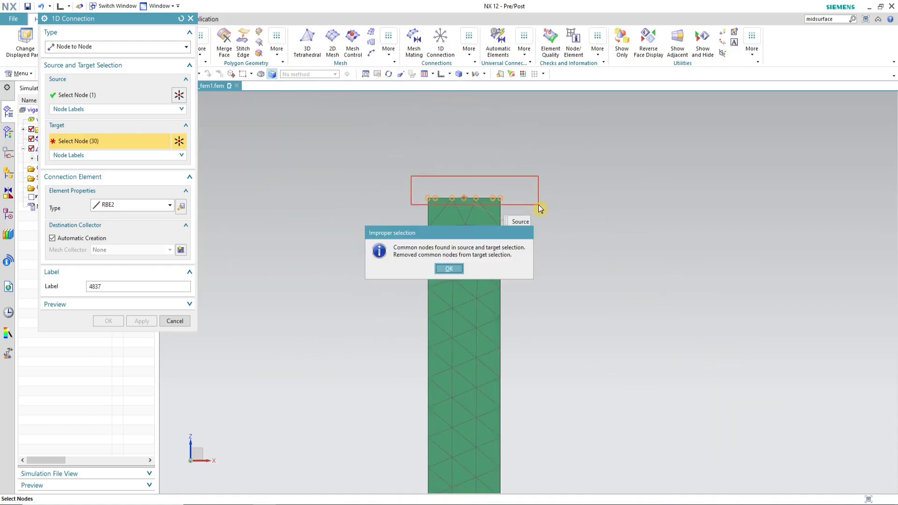
pyautogui.click(455, 270)
pyautogui.moveTo(561, 225); pyautogui.dragTo(577, 247, button='middle')
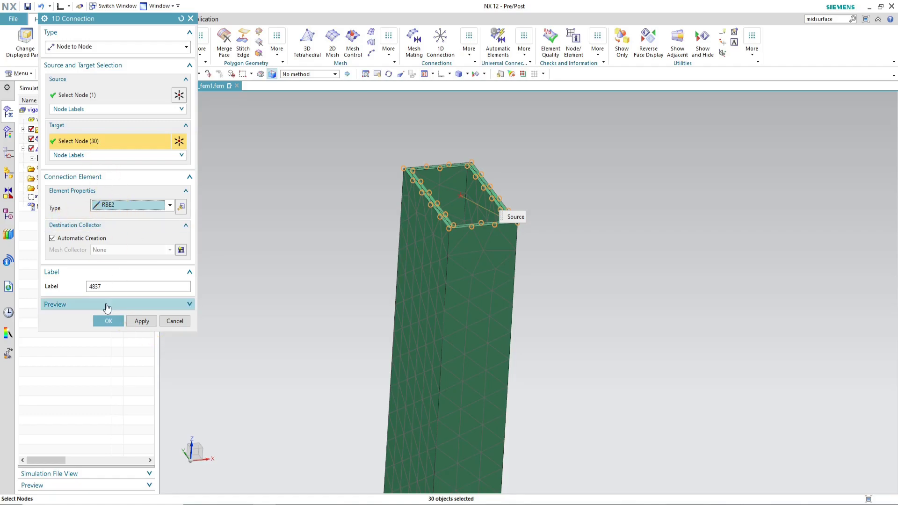
pyautogui.click(108, 321)
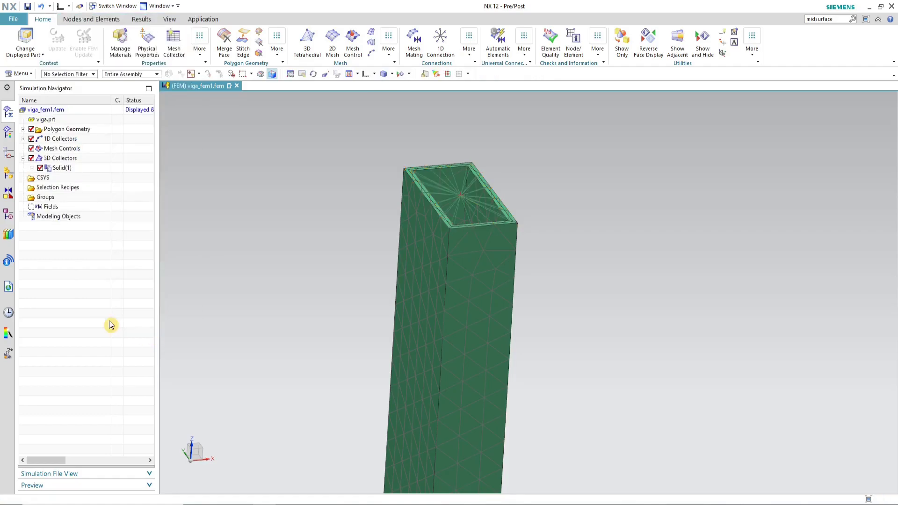
# Step: Rename the new RBE2 collector under 1D Collectors to RBE2 3D
pyautogui.click(23, 159)
pyautogui.click(24, 140)
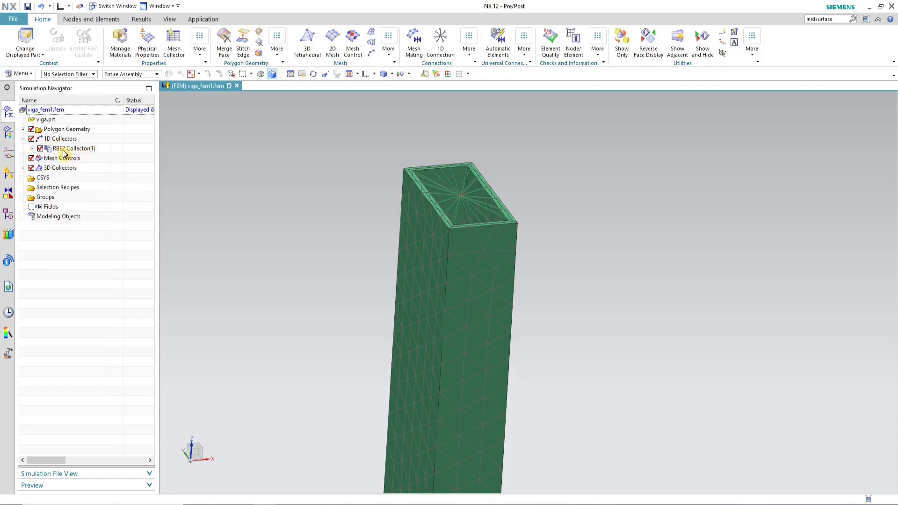
pyautogui.click(82, 150)
pyautogui.rightClick(83, 150)
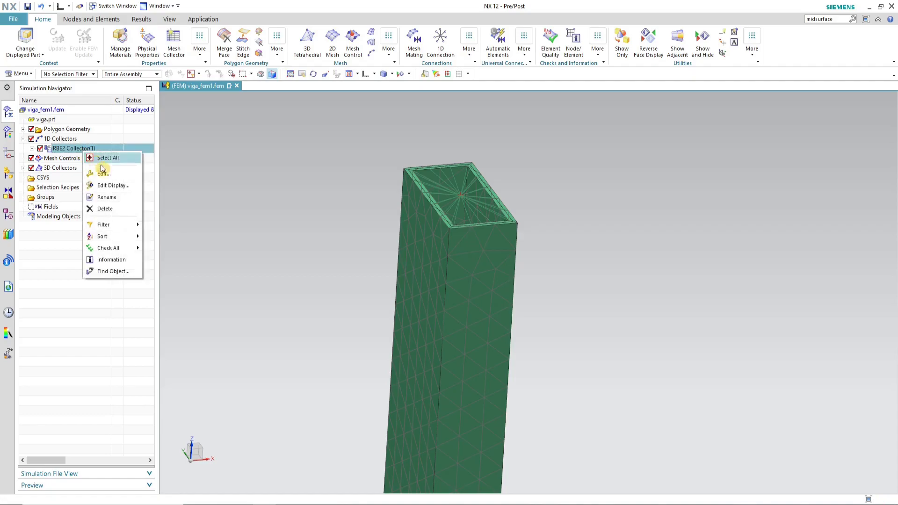
pyautogui.click(111, 196)
pyautogui.click(69, 148)
pyautogui.hotkey('shift', 'End')
pyautogui.write('3')
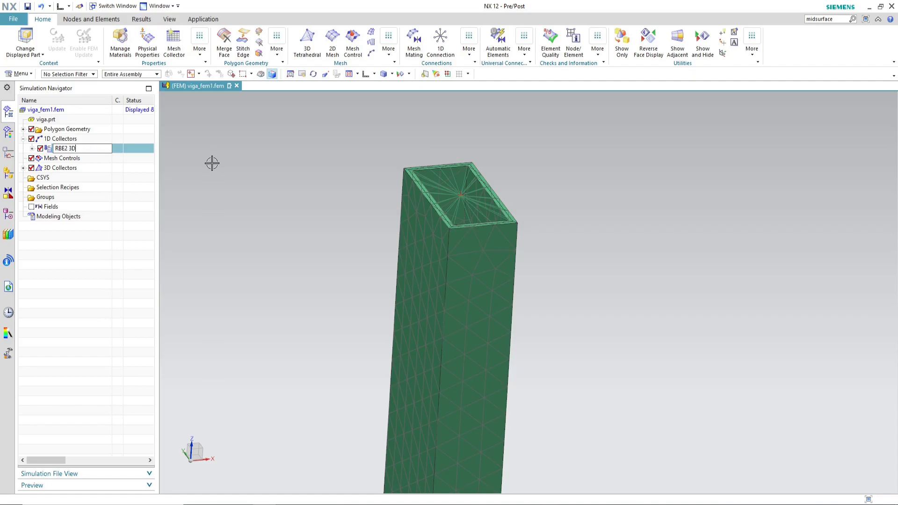
pyautogui.press('Return')
# Step: Inspect the RBE2 spider at the beam end and save the FEM part
pyautogui.scroll(-2, 514, 171)
pyautogui.moveTo(514, 171); pyautogui.dragTo(582, 221, button='middle')
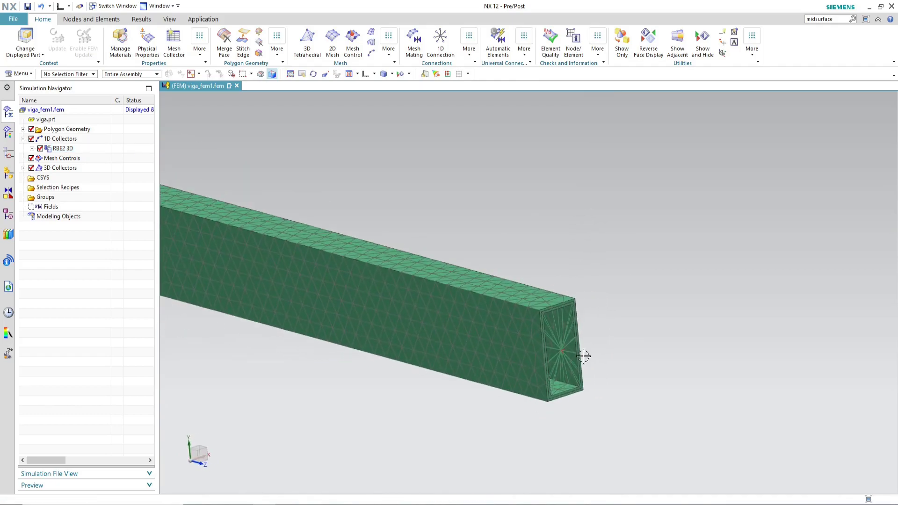
pyautogui.scroll(2, 589, 350)
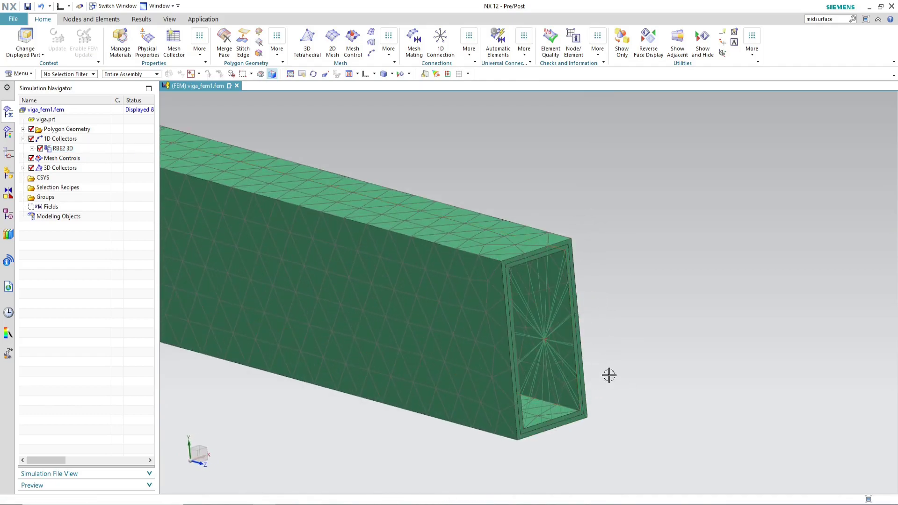
pyautogui.scroll(-2, 593, 337)
pyautogui.scroll(3, 568, 331)
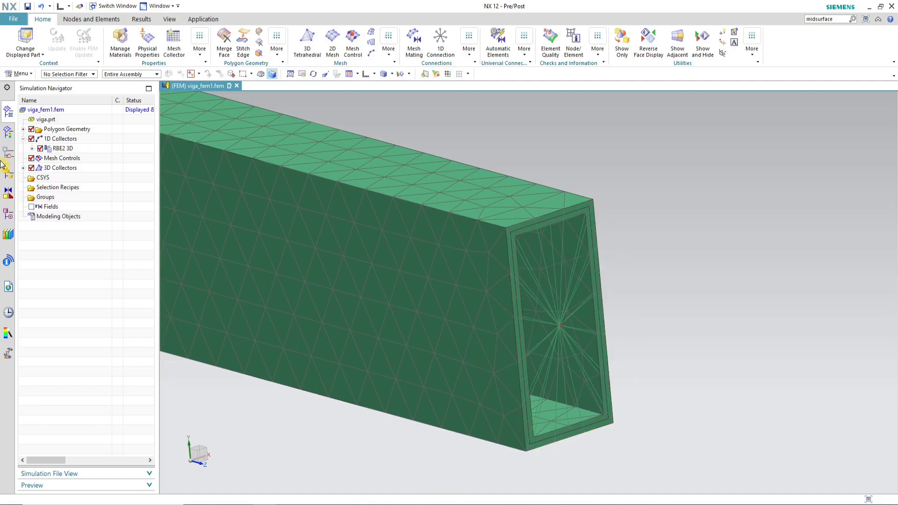
pyautogui.scroll(-5, 644, 406)
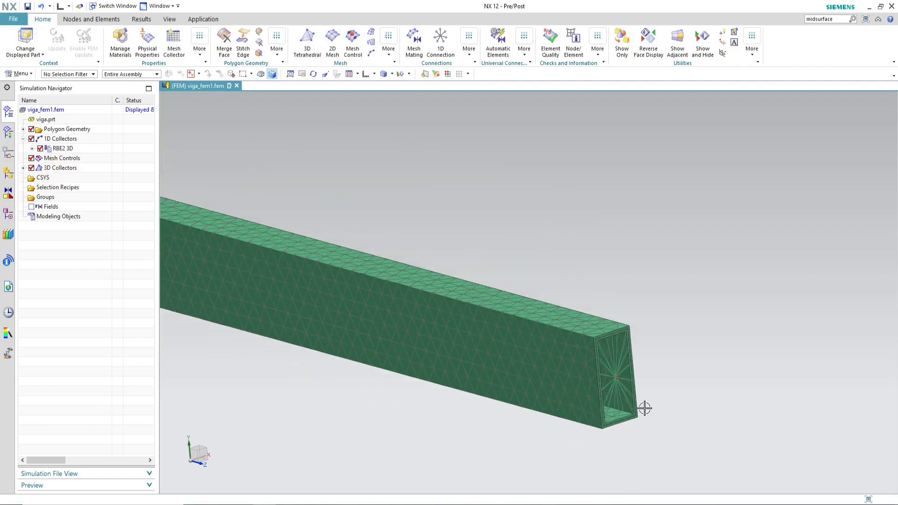
pyautogui.scroll(5, 491, 253)
pyautogui.moveTo(475, 299); pyautogui.dragTo(474, 279, button='middle')
pyautogui.scroll(-3, 474, 279)
pyautogui.moveTo(503, 393); pyautogui.dragTo(513, 371, button='middle')
pyautogui.moveTo(425, 246)
pyautogui.mouseDown(button='middle')
pyautogui.moveTo(433, 246)
pyautogui.moveTo(417, 257)
pyautogui.mouseUp(button='middle')
pyautogui.click(27, 7)
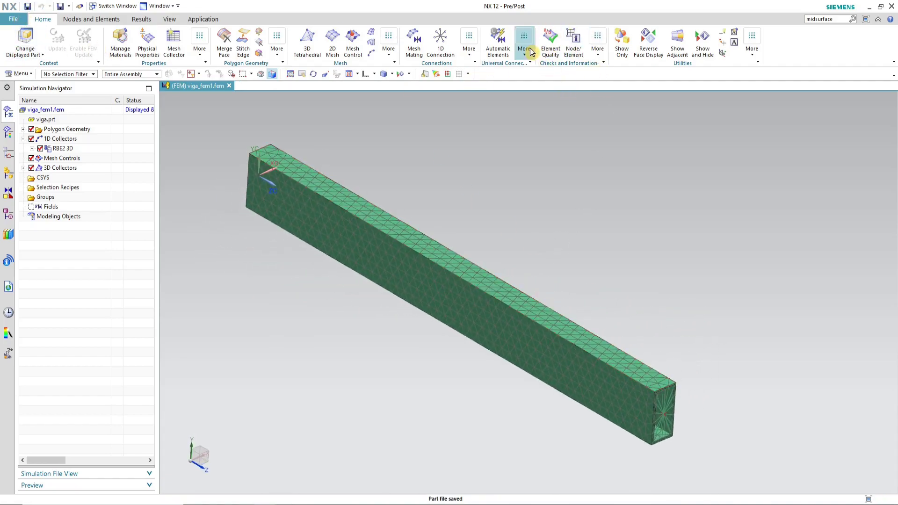
# Step: Open the Finite Element Model Summary and copy the total number of elements in the part
pyautogui.click(596, 51)
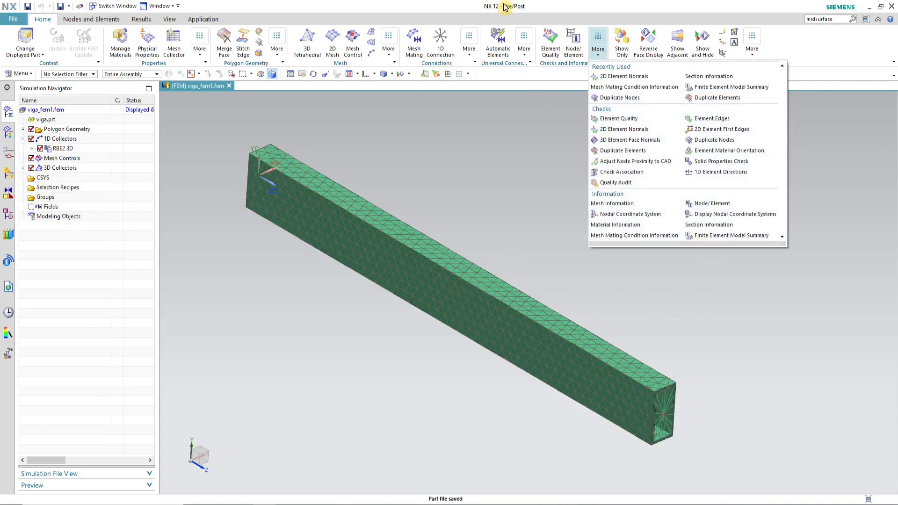
pyautogui.click(600, 55)
pyautogui.click(600, 56)
pyautogui.click(754, 236)
pyautogui.scroll(9, 493, 250)
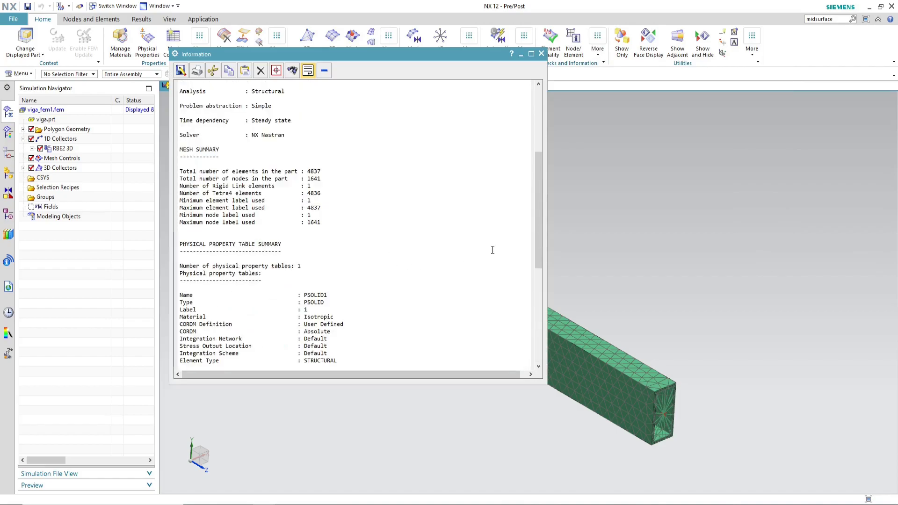
pyautogui.scroll(5, 493, 249)
pyautogui.scroll(-3, 401, 243)
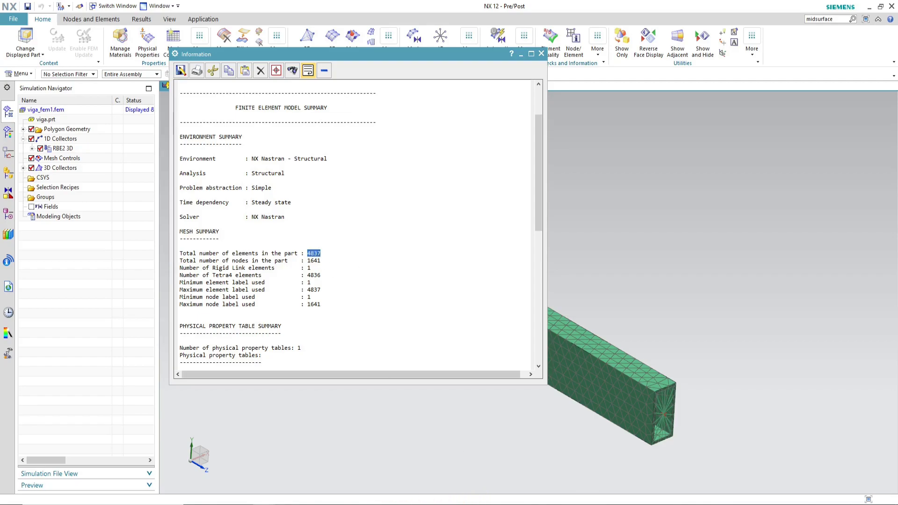
# Step: Switch to Excel and paste the element count into the MEF 3D Qtd. Elem. cell, matching destination formatting
pyautogui.hotkey('alt', 'Tab')
pyautogui.click(760, 294)
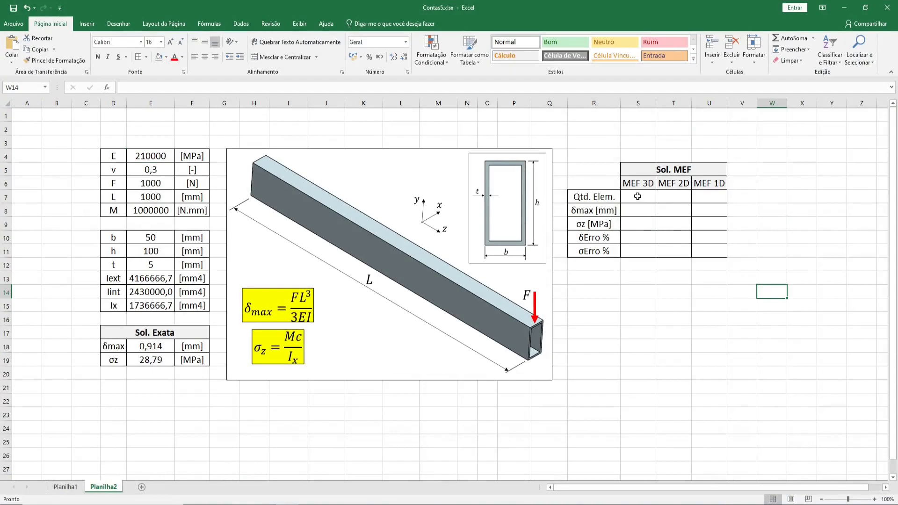
pyautogui.click(639, 196)
pyautogui.write('4837')
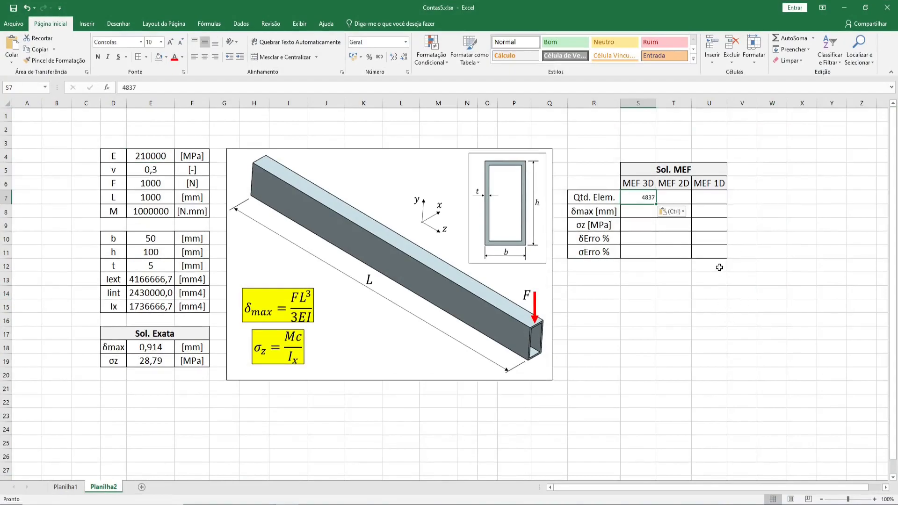
pyautogui.click(672, 212)
pyautogui.click(679, 239)
# Step: Save the Contas5 workbook
pyautogui.click(744, 306)
pyautogui.click(719, 304)
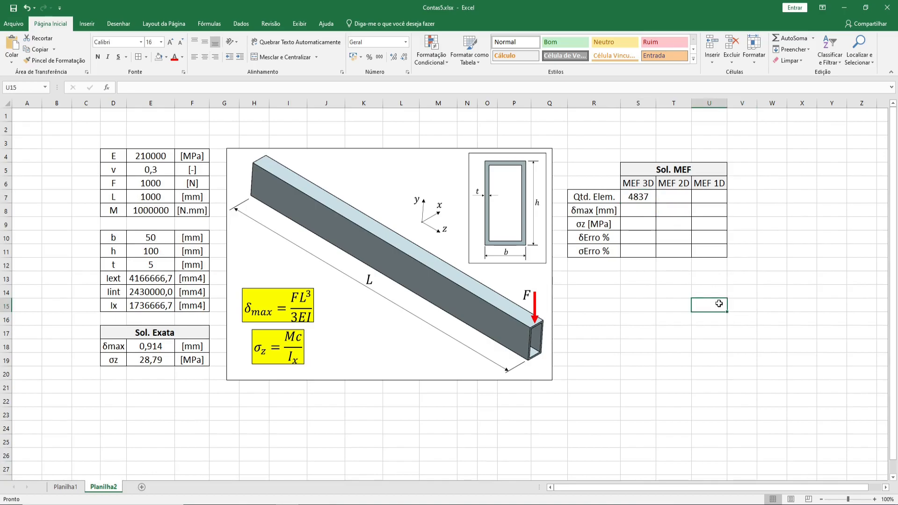
pyautogui.click(629, 201)
pyautogui.click(673, 200)
pyautogui.click(709, 197)
pyautogui.click(637, 194)
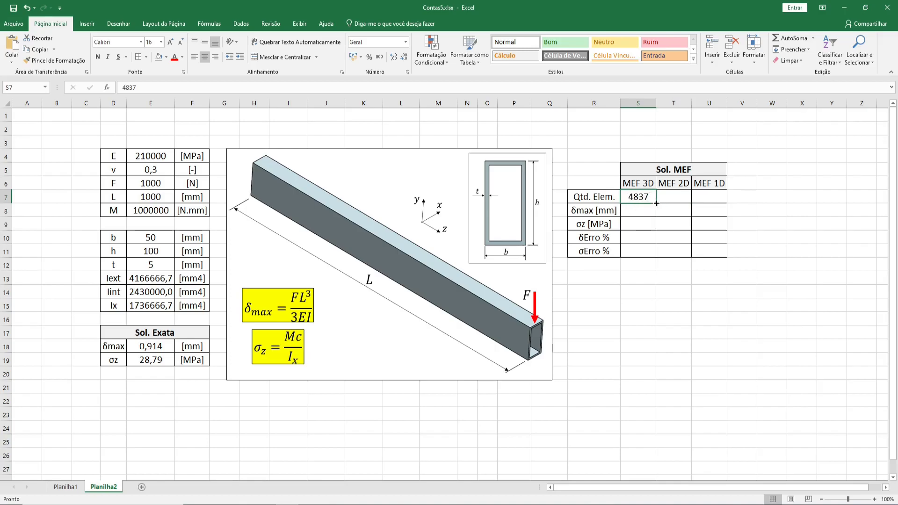
pyautogui.click(597, 201)
pyautogui.click(638, 196)
pyautogui.click(18, 8)
# Step: Return to NX, close the information window and save the FEM part
pyautogui.hotkey('alt', 'Tab')
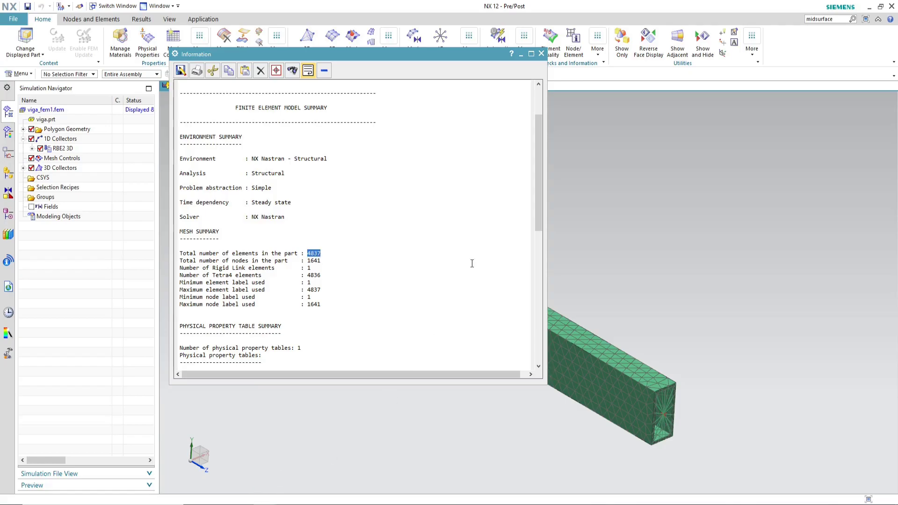
pyautogui.click(541, 55)
pyautogui.hotkey('ctrl', 's')
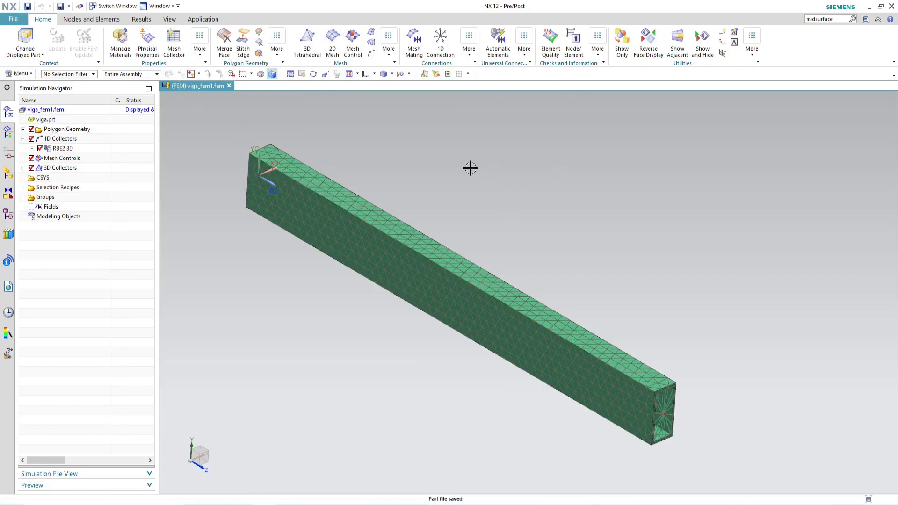
# Step: Switch to the viga_sim1.sim simulation file and activate it as the work part
pyautogui.scroll(-2, 593, 265)
pyautogui.scroll(2, 535, 240)
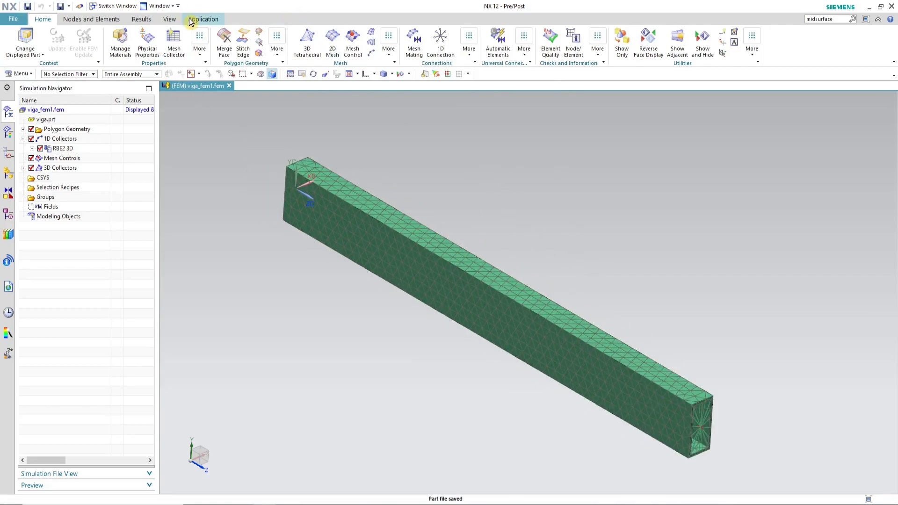
pyautogui.click(159, 6)
pyautogui.click(197, 58)
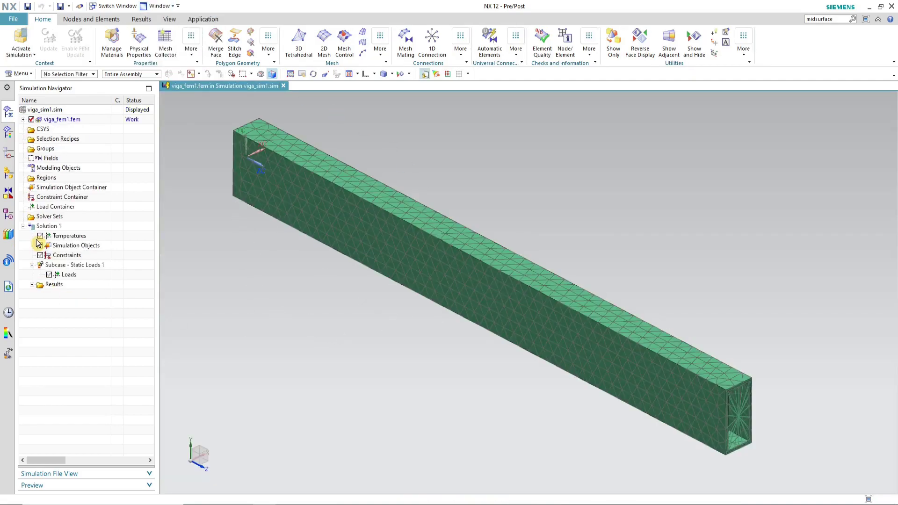
pyautogui.click(48, 227)
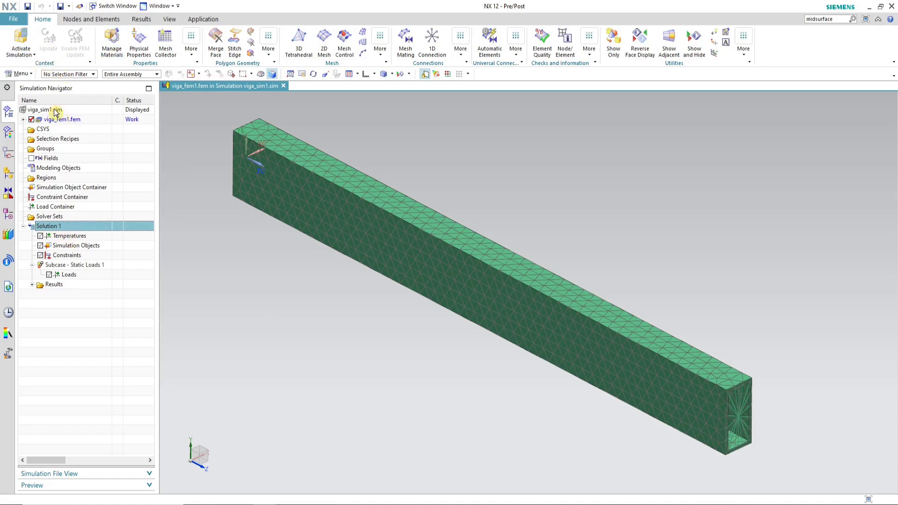
pyautogui.click(29, 40)
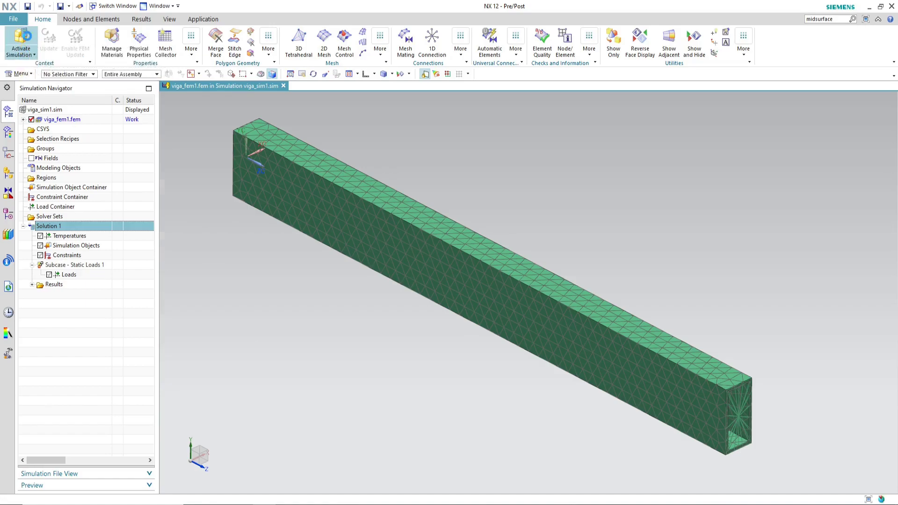
# Step: Edit Solution 1 and rename it Viga3D
pyautogui.rightClick(63, 229)
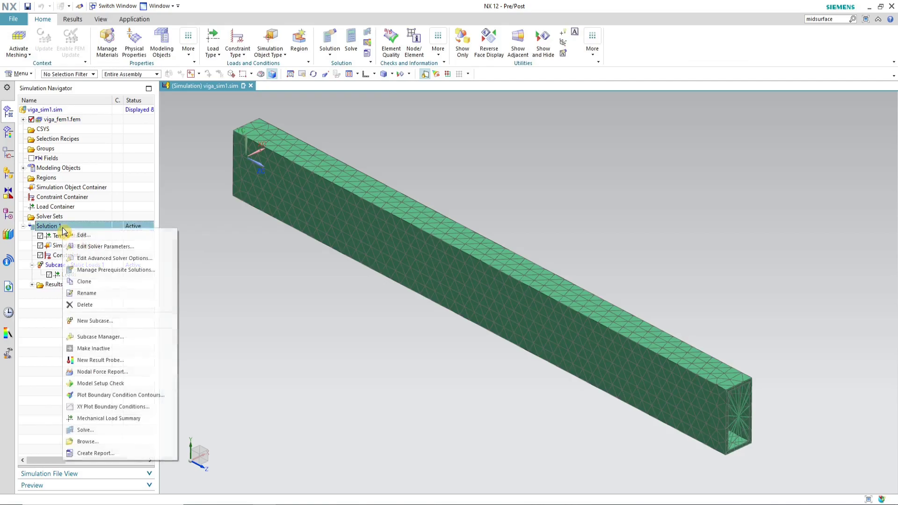
pyautogui.click(104, 239)
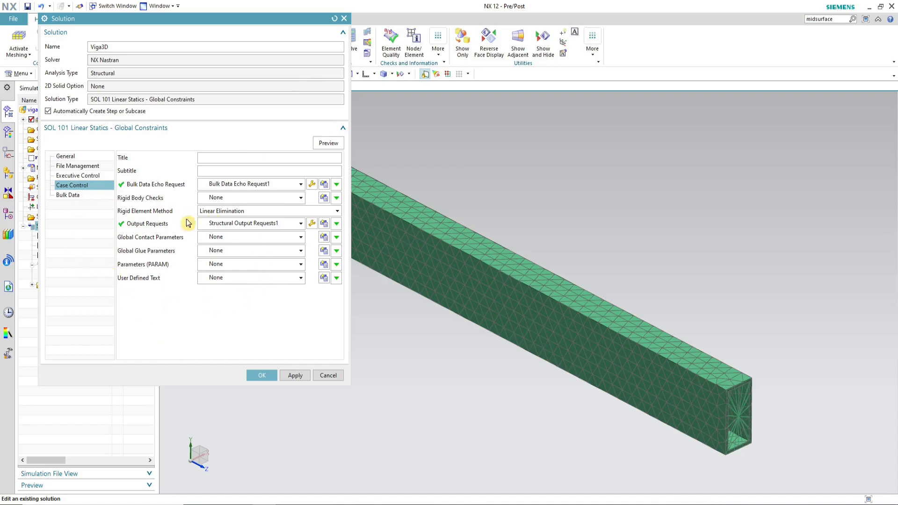
pyautogui.click(262, 376)
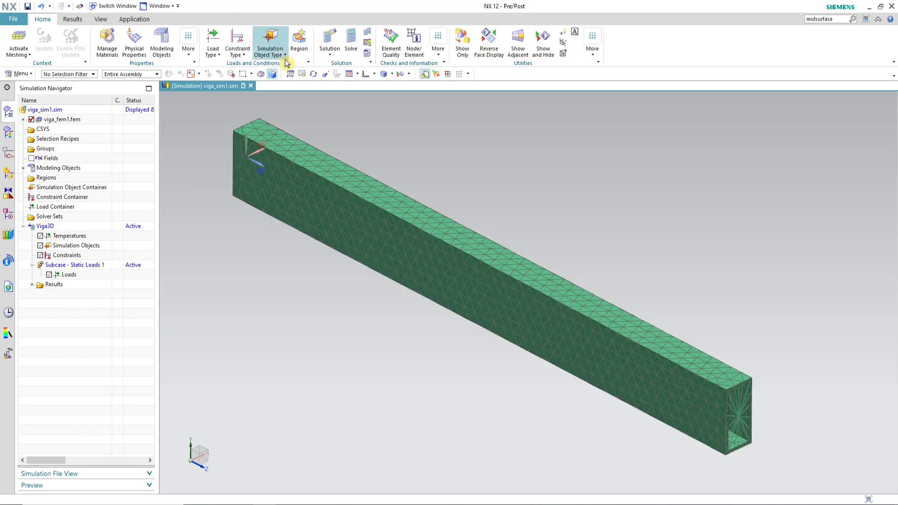
# Step: Add a user-defined constraint fixing all six degrees of freedom on the nodes along the beam's bottom end edge
pyautogui.click(241, 56)
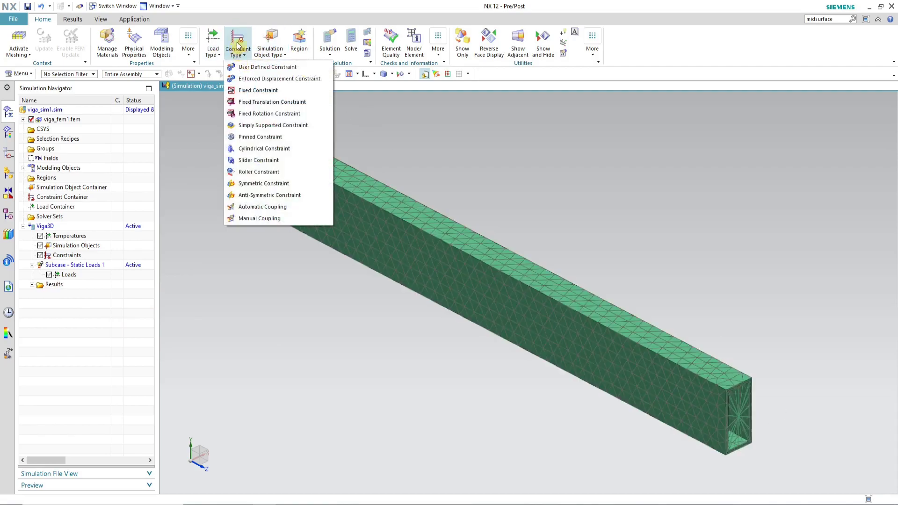
pyautogui.click(286, 70)
pyautogui.click(449, 75)
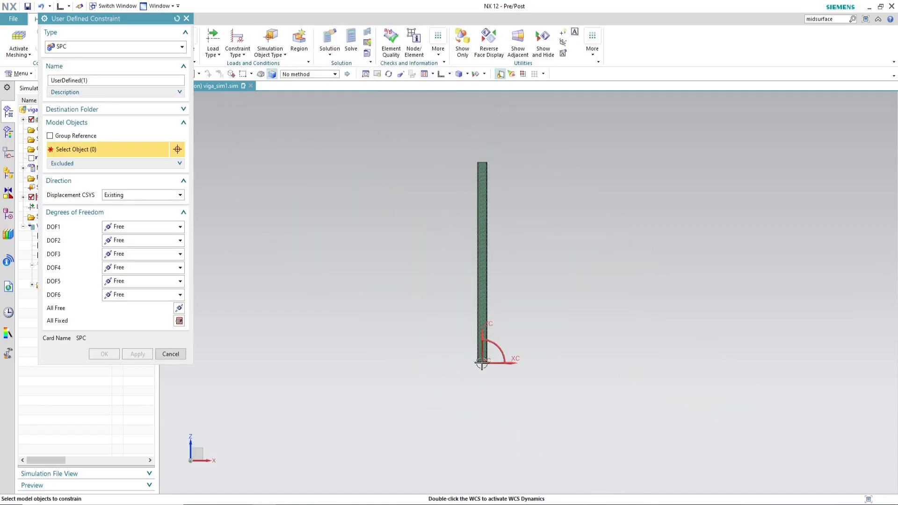
pyautogui.scroll(10, 485, 357)
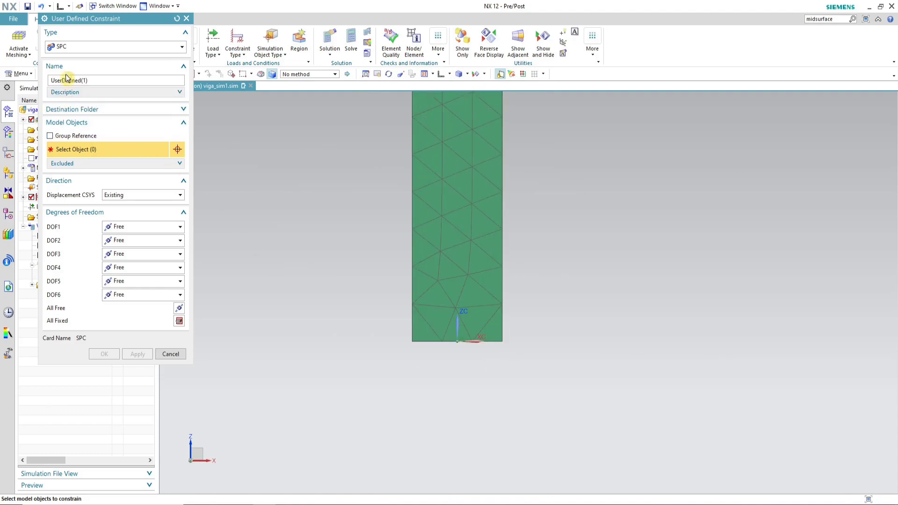
pyautogui.moveTo(116, 18); pyautogui.dragTo(237, 96)
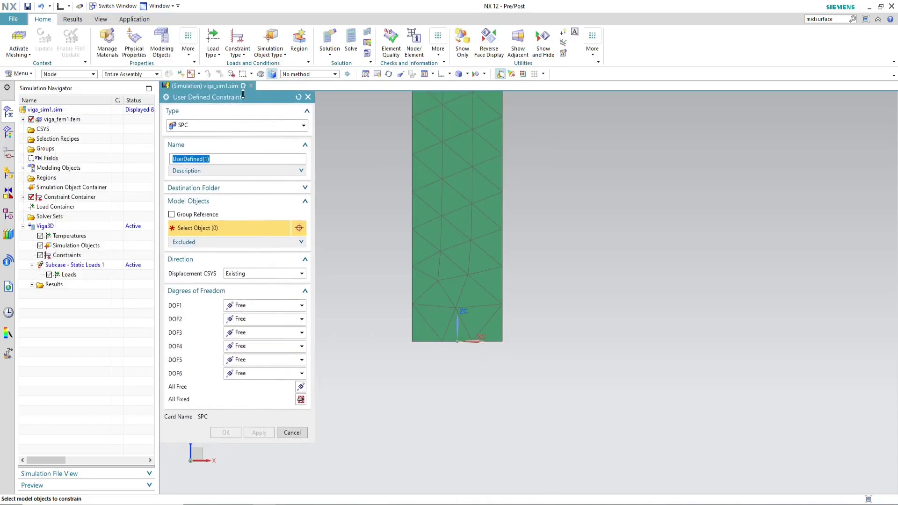
pyautogui.moveTo(544, 387); pyautogui.dragTo(373, 334)
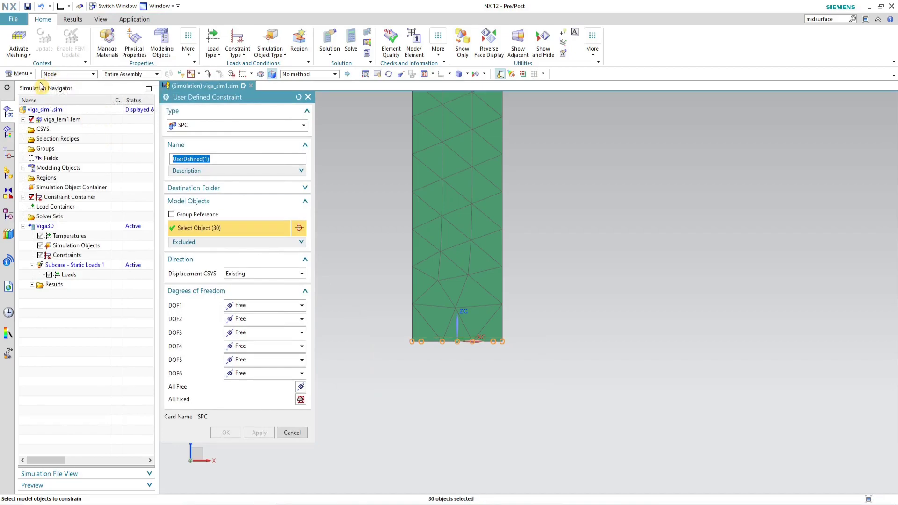
pyautogui.click(301, 399)
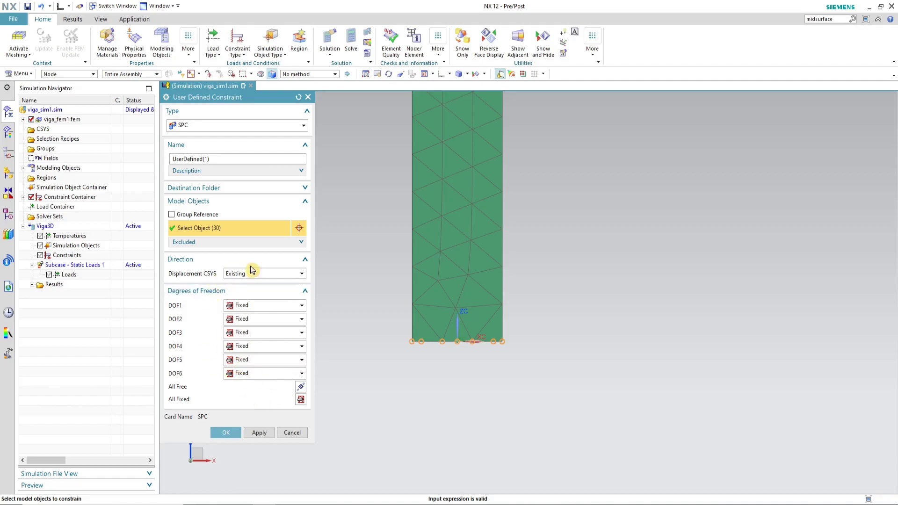
pyautogui.click(226, 433)
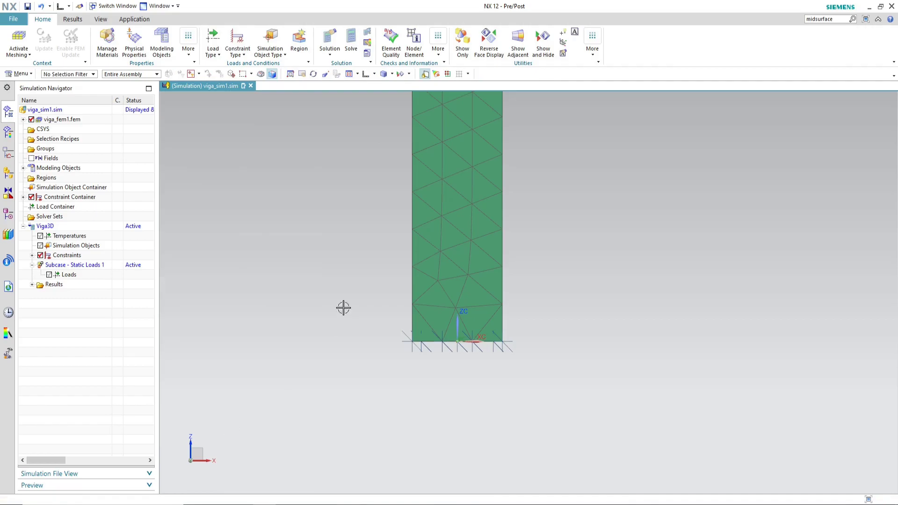
# Step: Apply a 1000 N force named FY along the -YC direction on the central RBE2 node at the beam's free end
pyautogui.scroll(-5, 374, 387)
pyautogui.moveTo(380, 380); pyautogui.dragTo(427, 324, button='middle')
pyautogui.scroll(5, 503, 304)
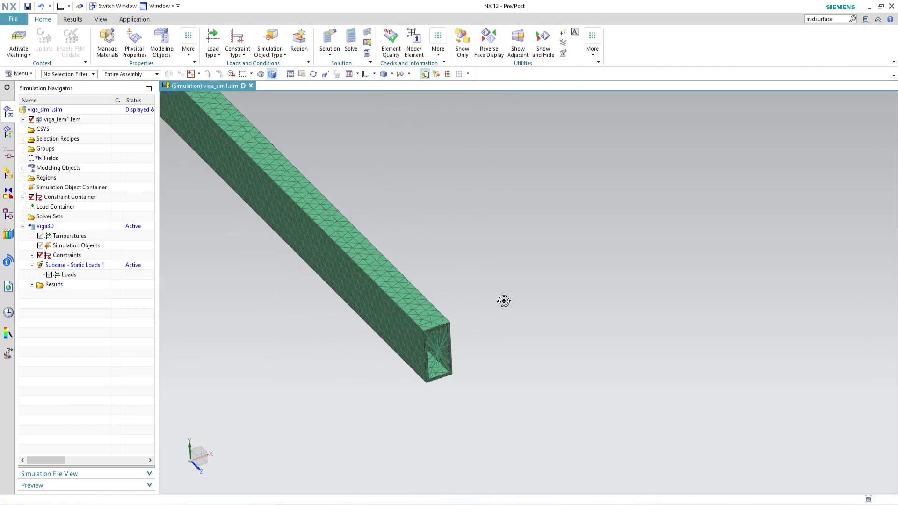
pyautogui.click(213, 53)
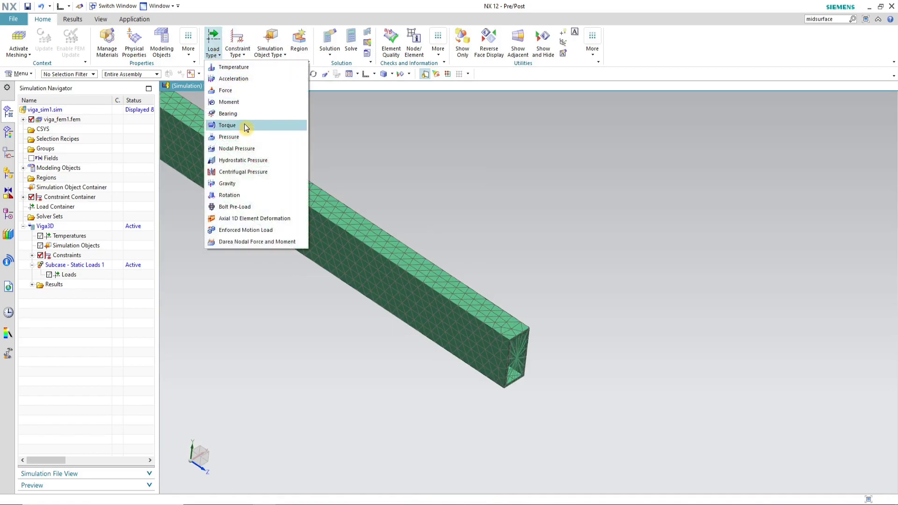
pyautogui.click(242, 92)
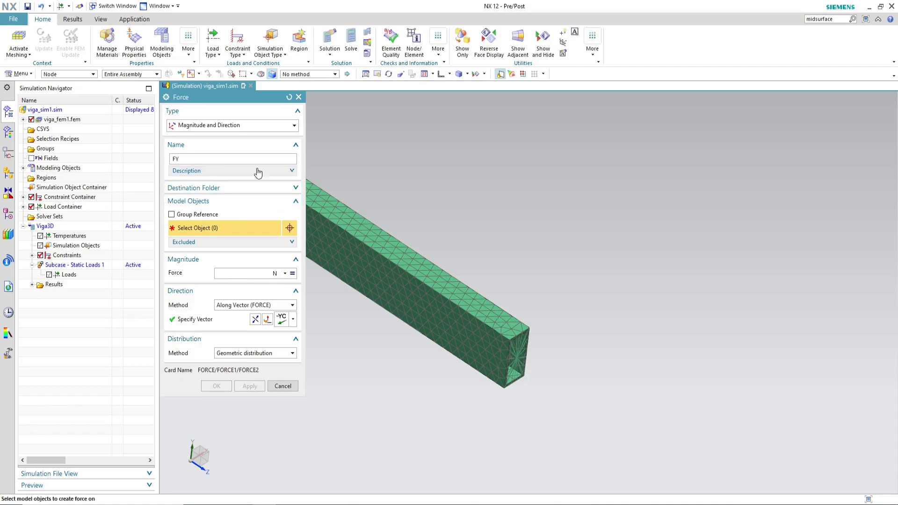
pyautogui.click(292, 319)
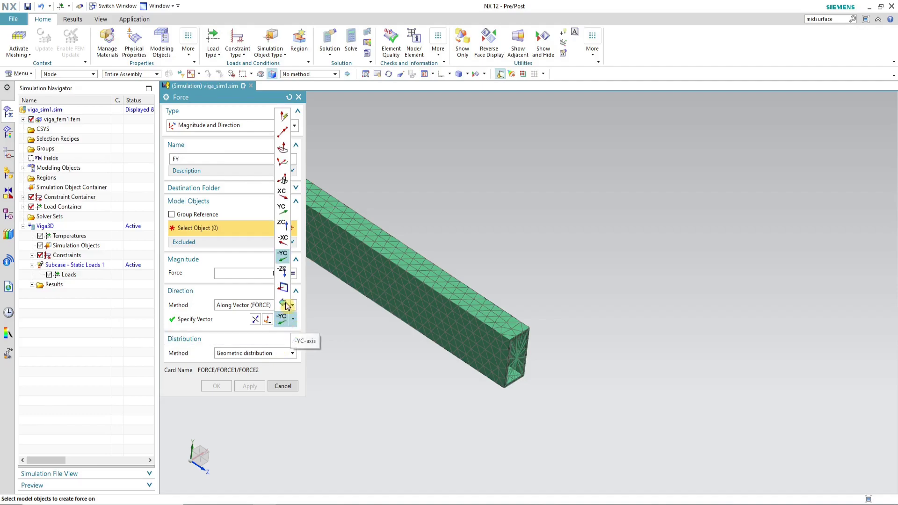
pyautogui.click(283, 256)
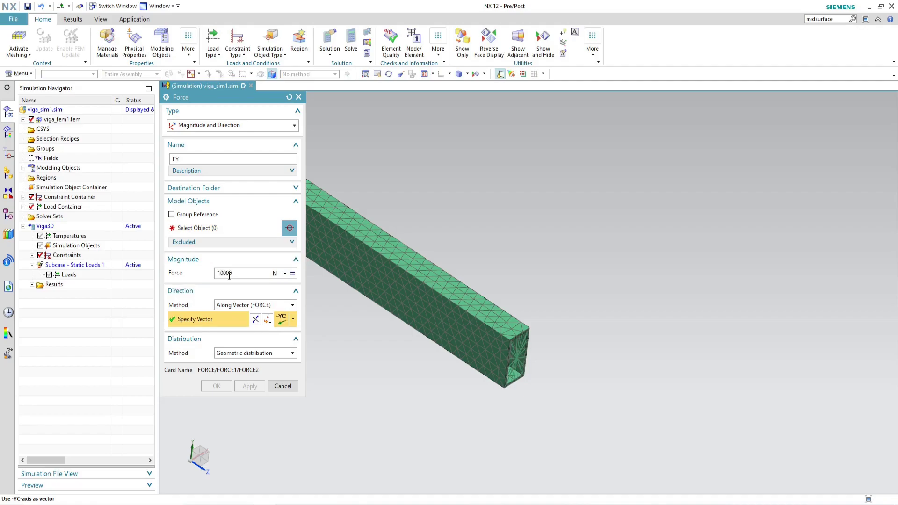
pyautogui.click(197, 230)
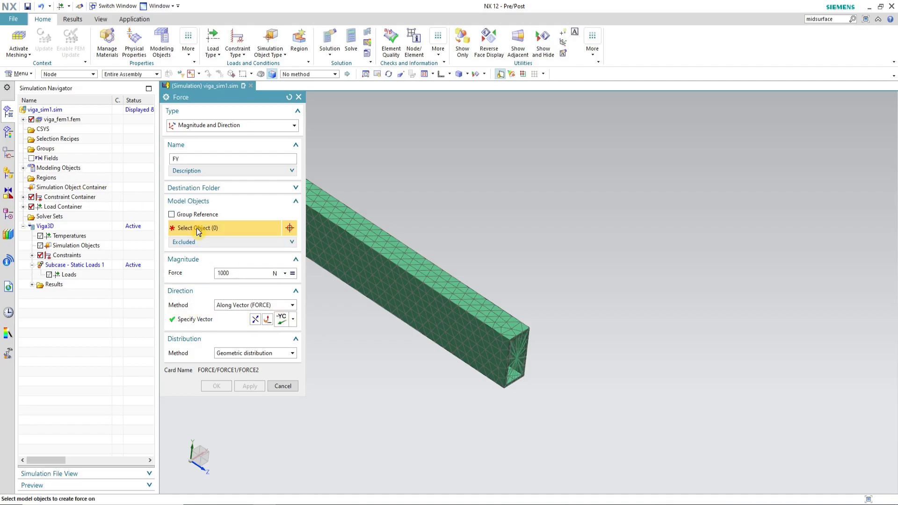
pyautogui.scroll(5, 516, 361)
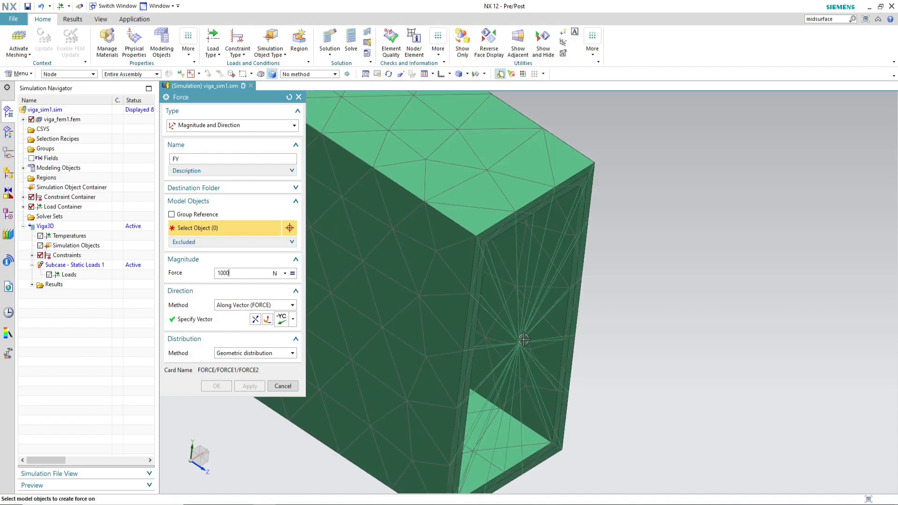
pyautogui.click(519, 343)
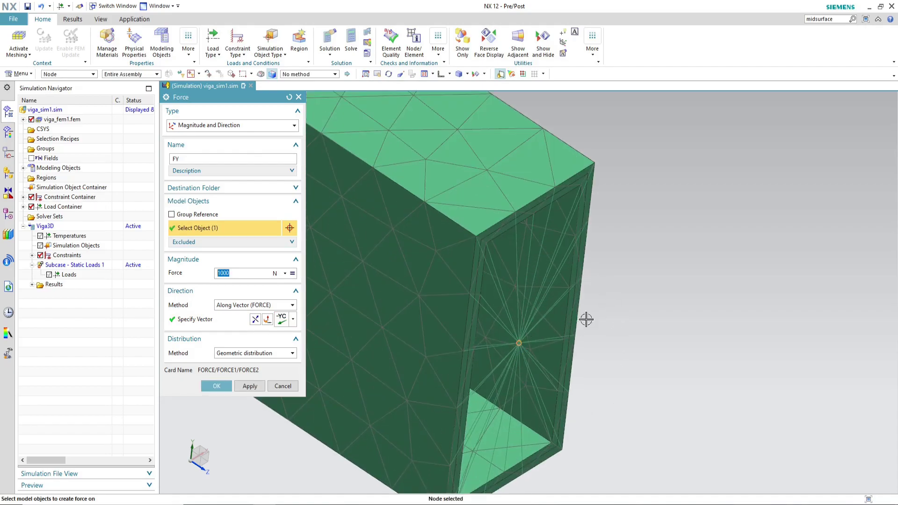
pyautogui.scroll(-2, 578, 329)
pyautogui.scroll(-1, 628, 317)
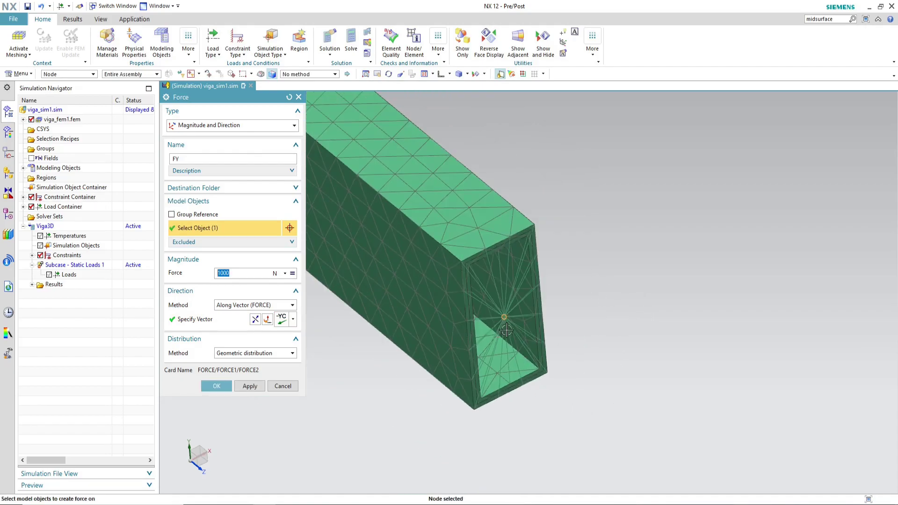
pyautogui.scroll(4, 506, 330)
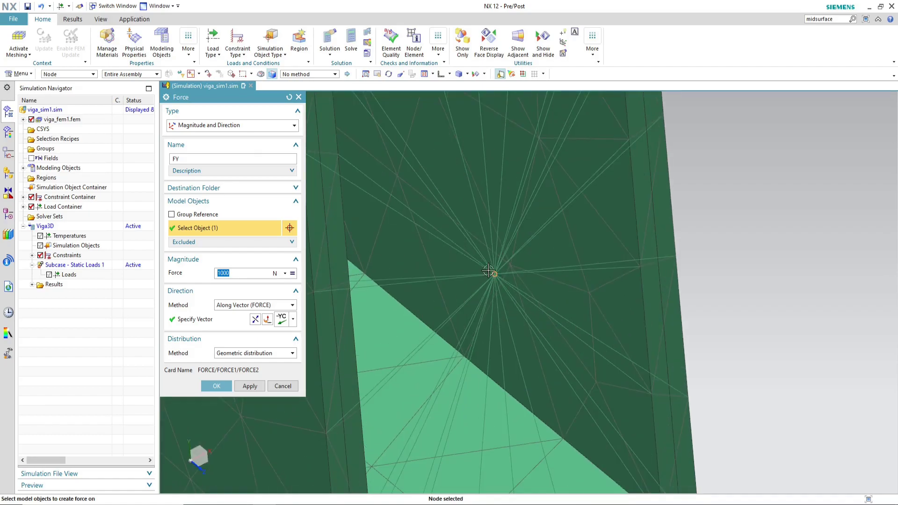
pyautogui.click(216, 386)
# Step: Save the simulation file
pyautogui.scroll(-4, 559, 370)
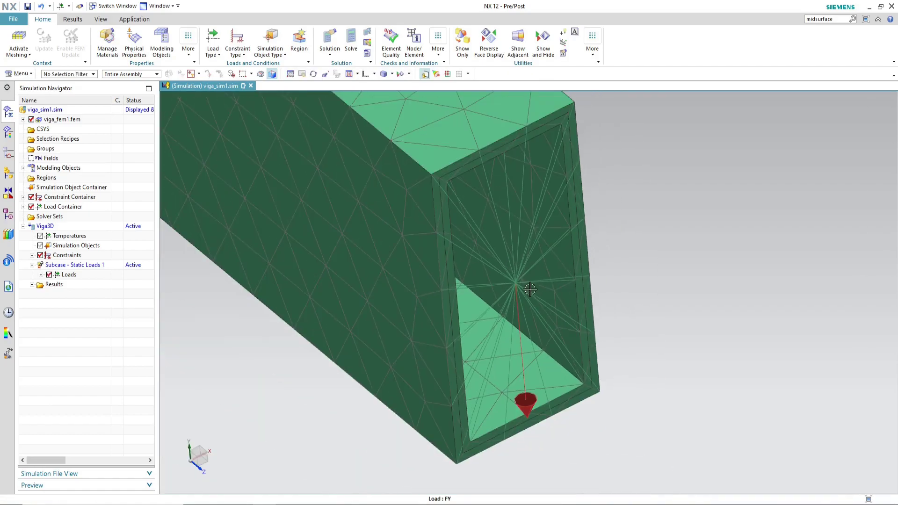
pyautogui.scroll(-4, 559, 370)
pyautogui.moveTo(579, 346); pyautogui.dragTo(594, 333, button='middle')
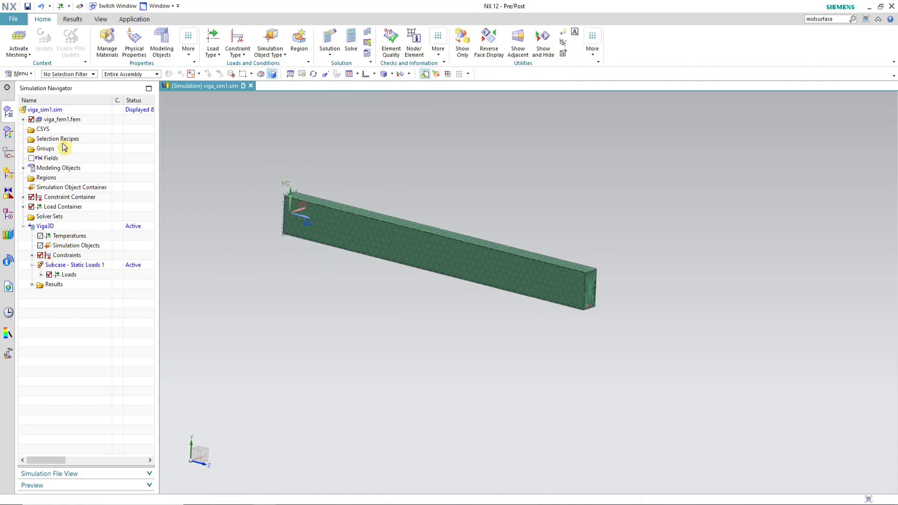
pyautogui.click(28, 6)
# Step: Solve the Viga3D solution, declining the message review, and close the solution monitor and information windows
pyautogui.rightClick(55, 228)
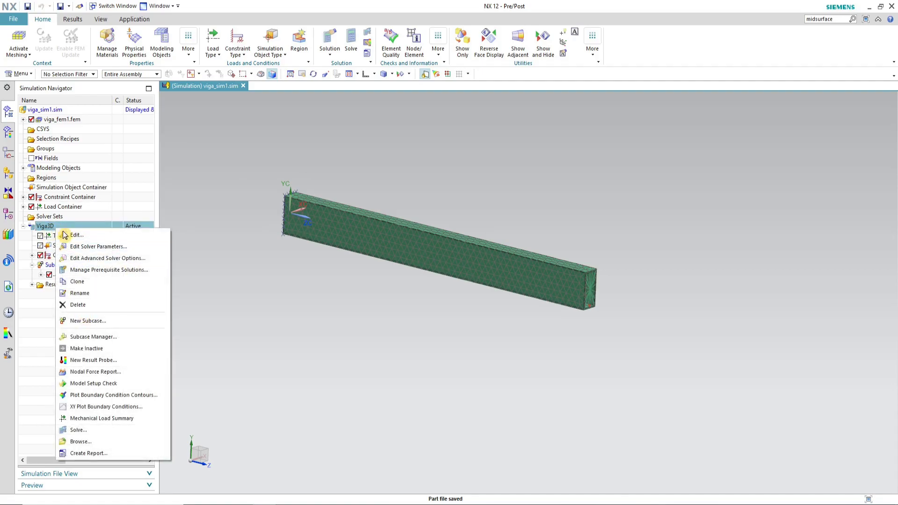
pyautogui.click(117, 428)
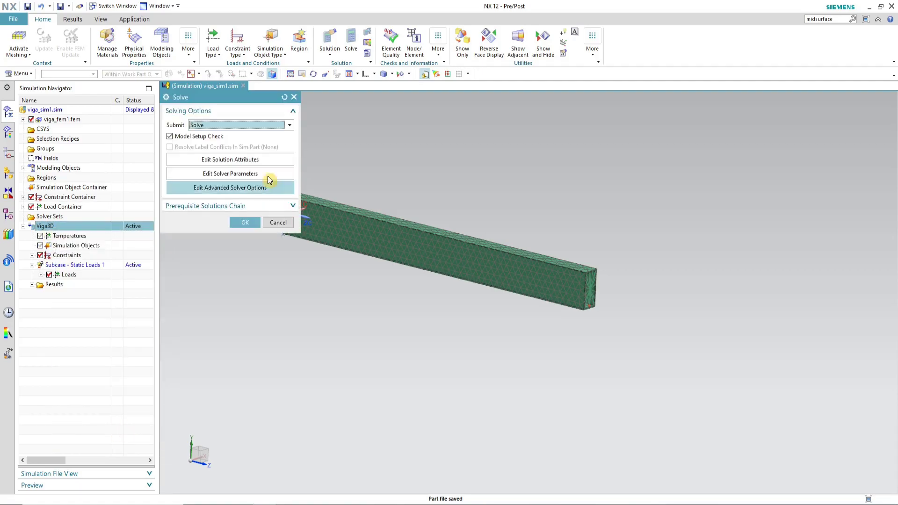
pyautogui.click(245, 223)
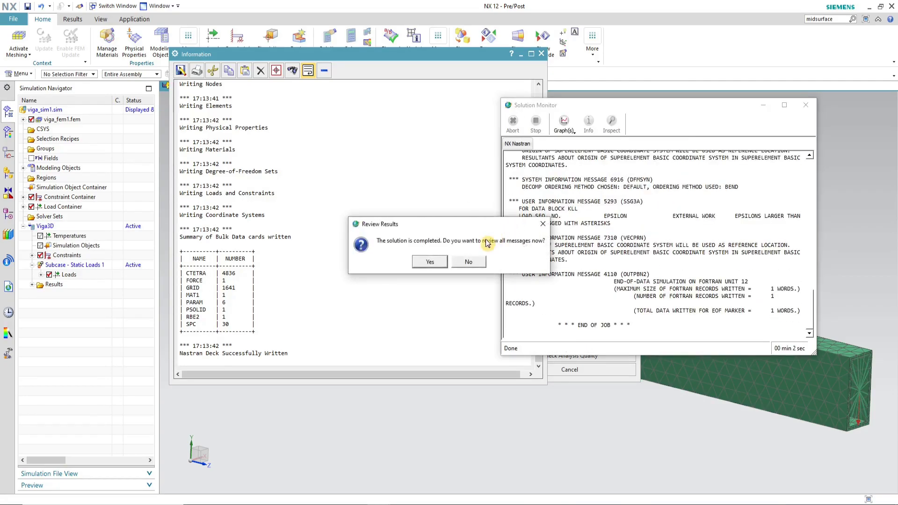
pyautogui.click(468, 261)
pyautogui.click(805, 105)
pyautogui.click(583, 369)
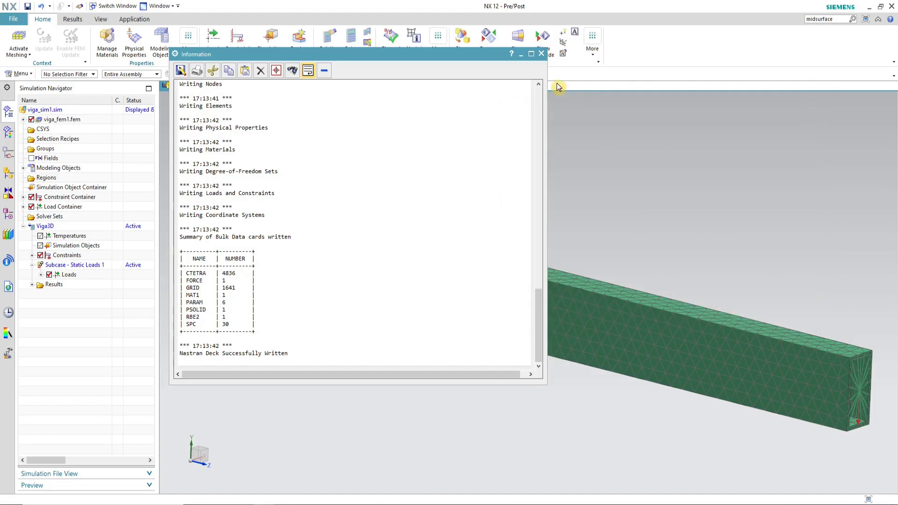
pyautogui.click(541, 54)
# Step: Open the structural results and display the nodal displacement contour plot
pyautogui.click(49, 275)
pyautogui.click(31, 285)
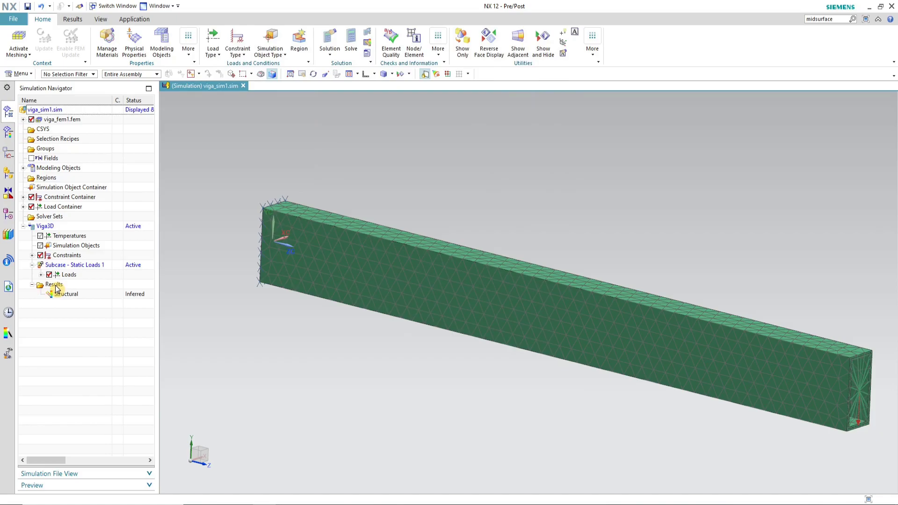
pyautogui.doubleClick(71, 294)
pyautogui.click(32, 129)
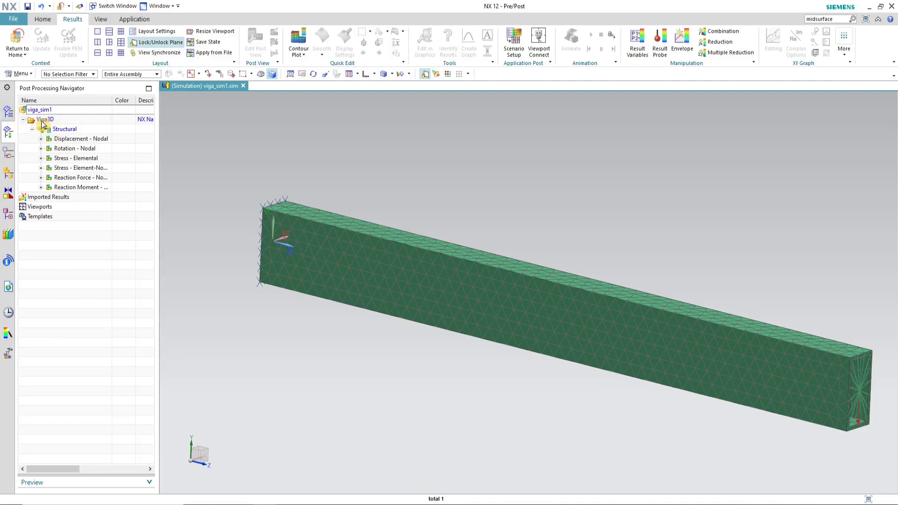
pyautogui.doubleClick(78, 141)
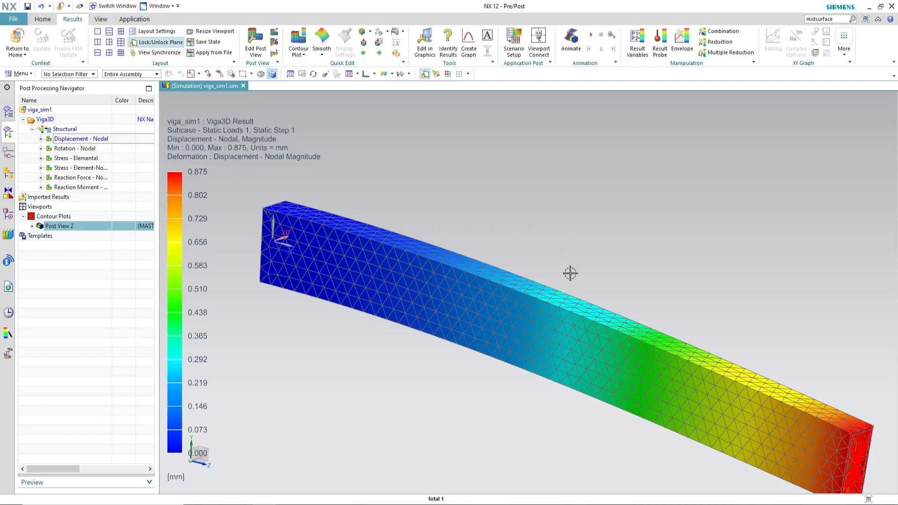
# Step: Switch the displacement contour to its Y component
pyautogui.scroll(-1, 560, 220)
pyautogui.scroll(1, 563, 233)
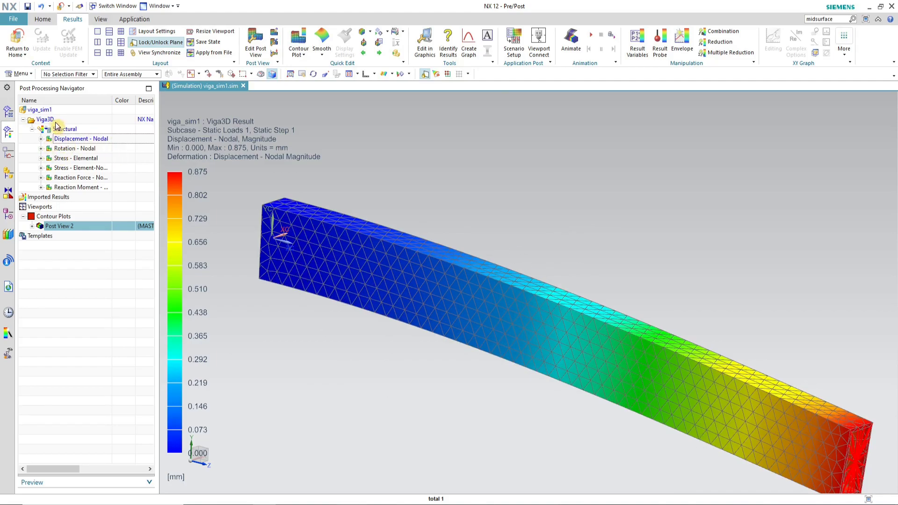
pyautogui.click(41, 139)
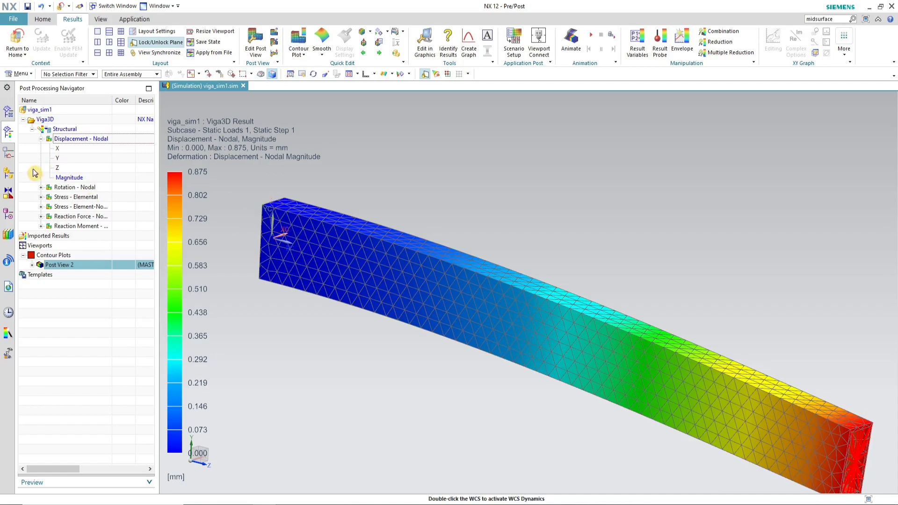
pyautogui.scroll(-3, 711, 324)
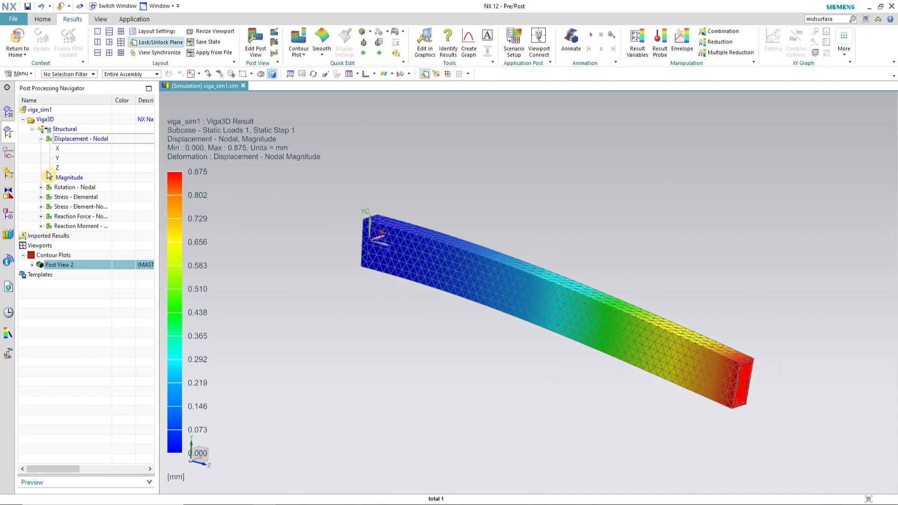
pyautogui.doubleClick(75, 160)
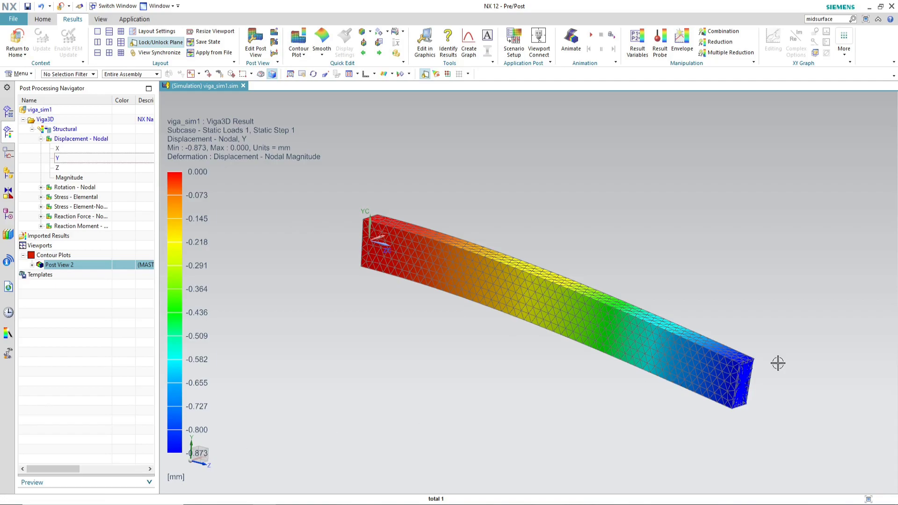
# Step: Identify the Y displacement value at the loaded node on the beam's free end
pyautogui.scroll(5, 760, 388)
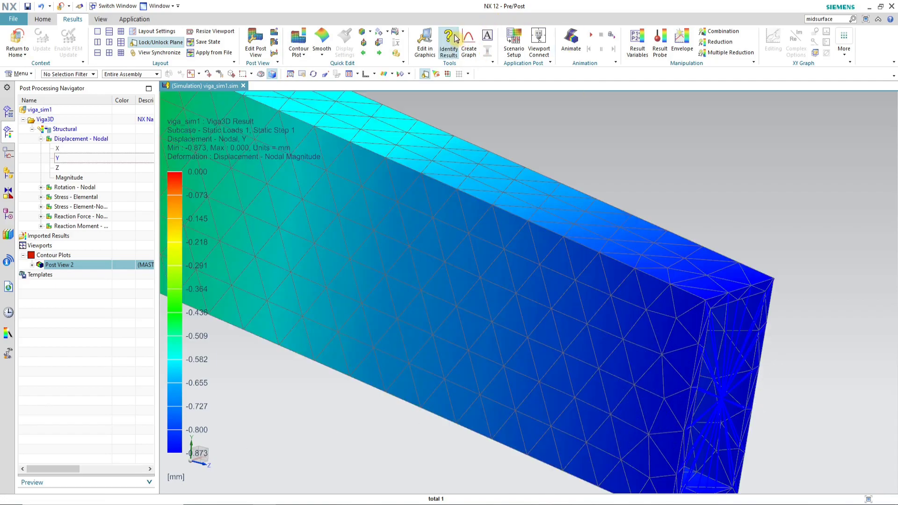
pyautogui.click(449, 39)
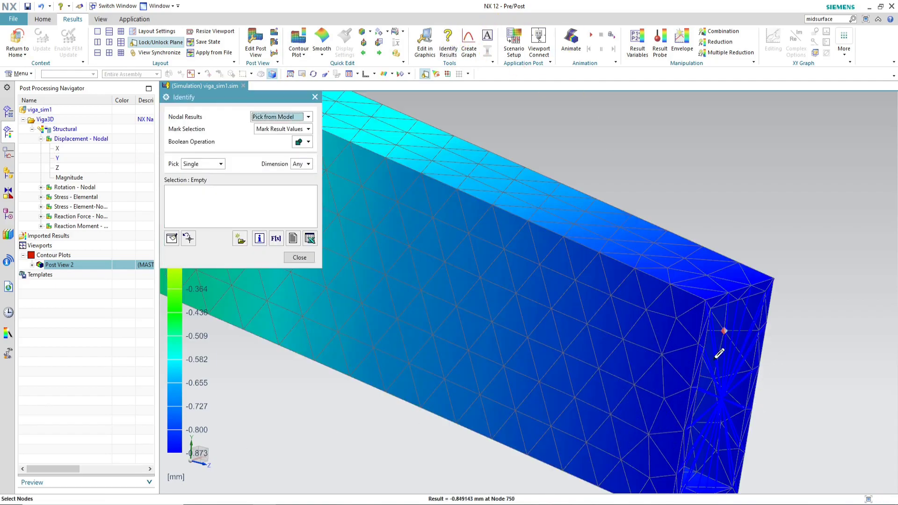
pyautogui.click(721, 399)
pyautogui.scroll(5, 725, 392)
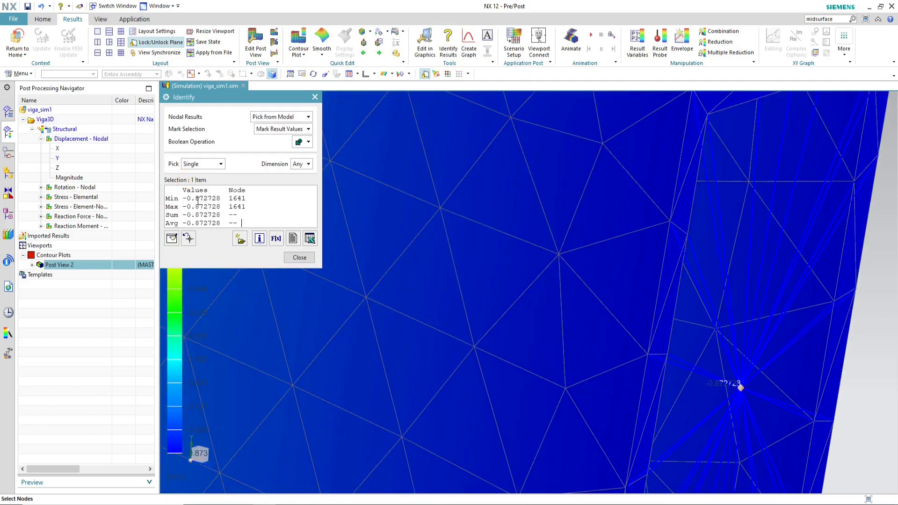
pyautogui.click(300, 257)
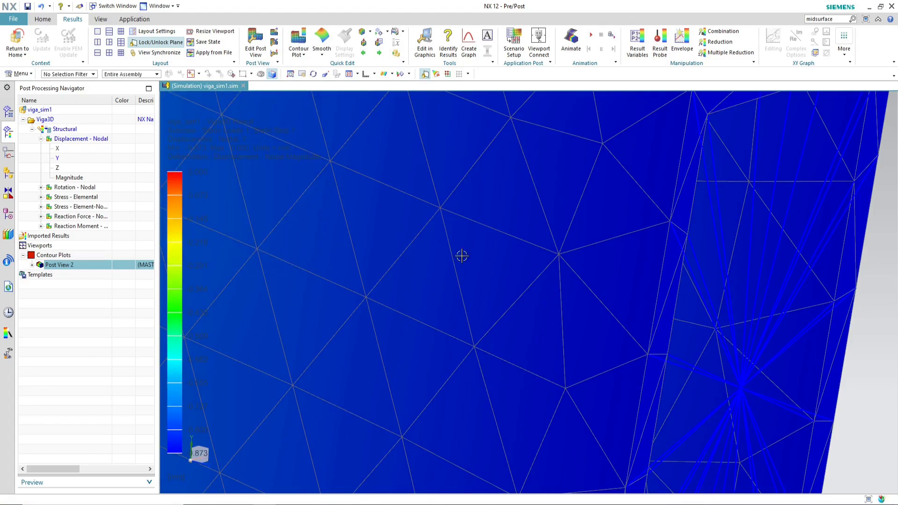
pyautogui.scroll(-8, 571, 260)
pyautogui.scroll(2, 567, 101)
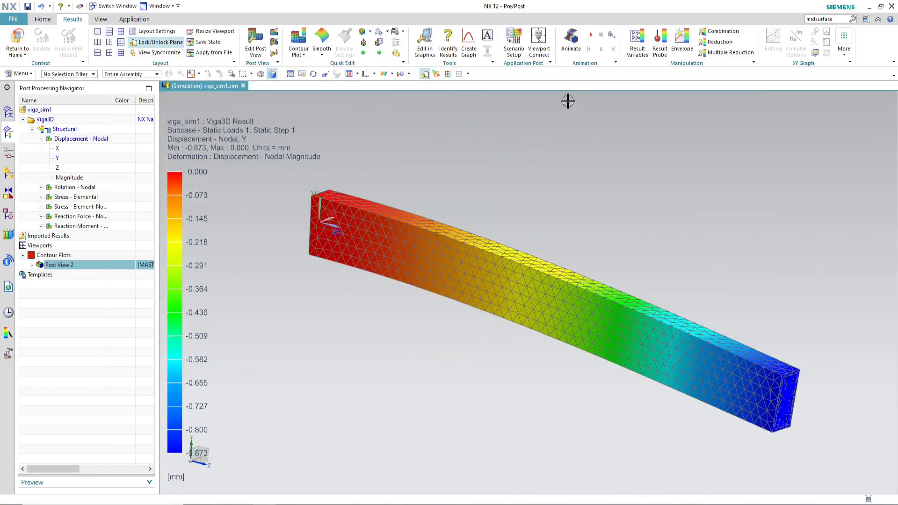
# Step: Display the element-nodal stress contour for the ZZ component, zoomed in on the beam's fixed end
pyautogui.moveTo(287, 503)
pyautogui.click(41, 139)
pyautogui.moveTo(312, 255); pyautogui.dragTo(392, 312, button='middle')
pyautogui.scroll(3, 391, 311)
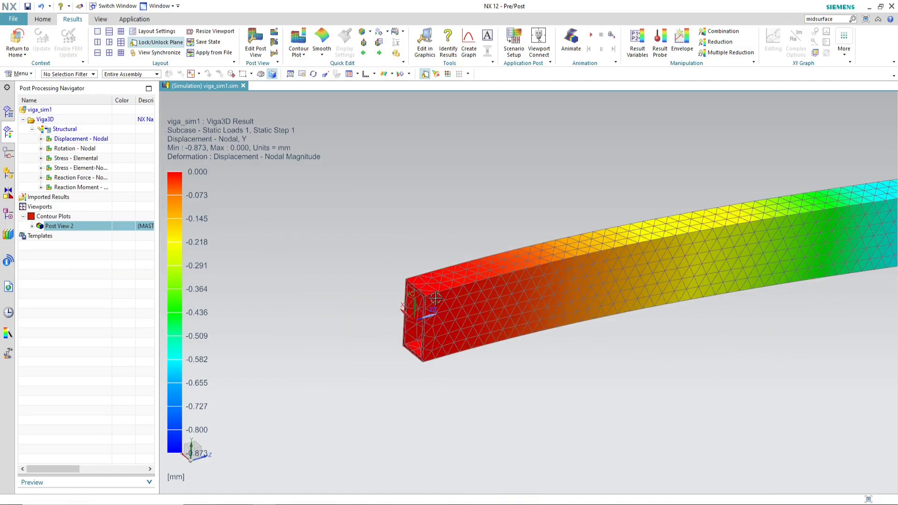
pyautogui.click(41, 168)
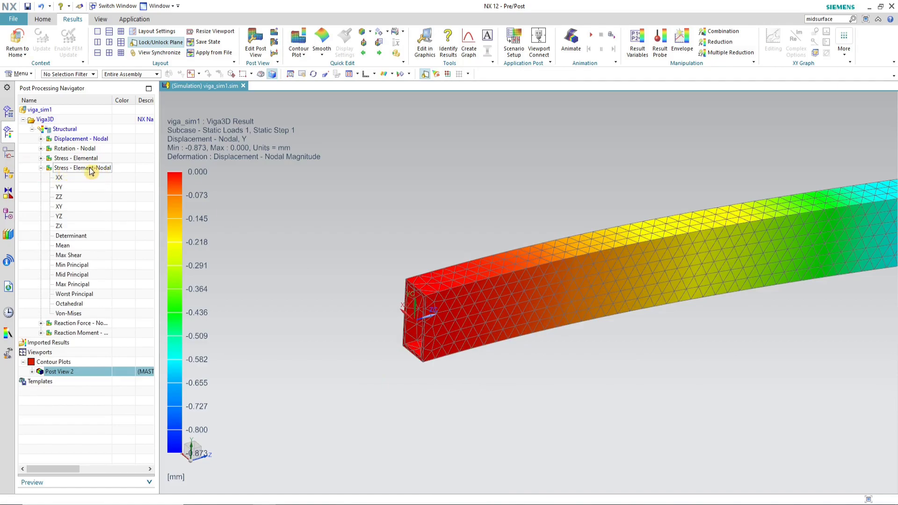
pyautogui.click(68, 198)
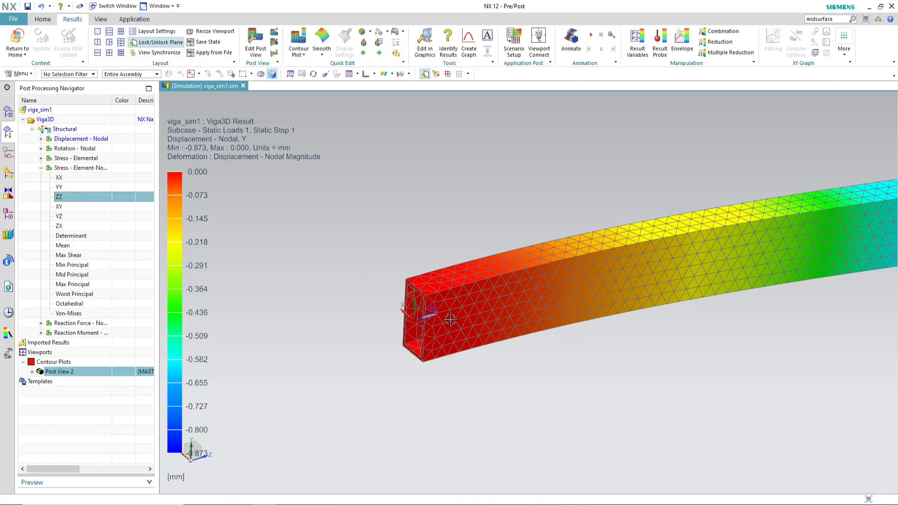
pyautogui.doubleClick(69, 197)
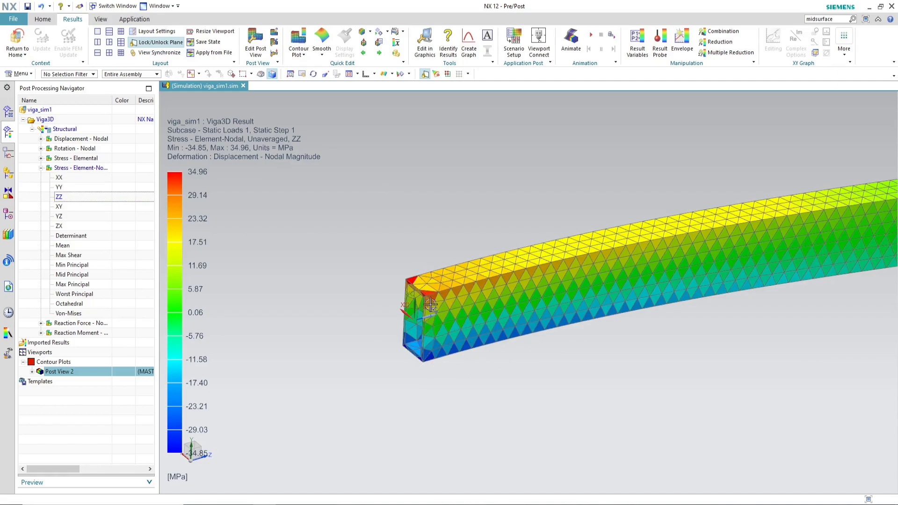
# Step: Turn on result averaging for the ZZ stress contour
pyautogui.scroll(2, 401, 273)
pyautogui.scroll(3, 481, 323)
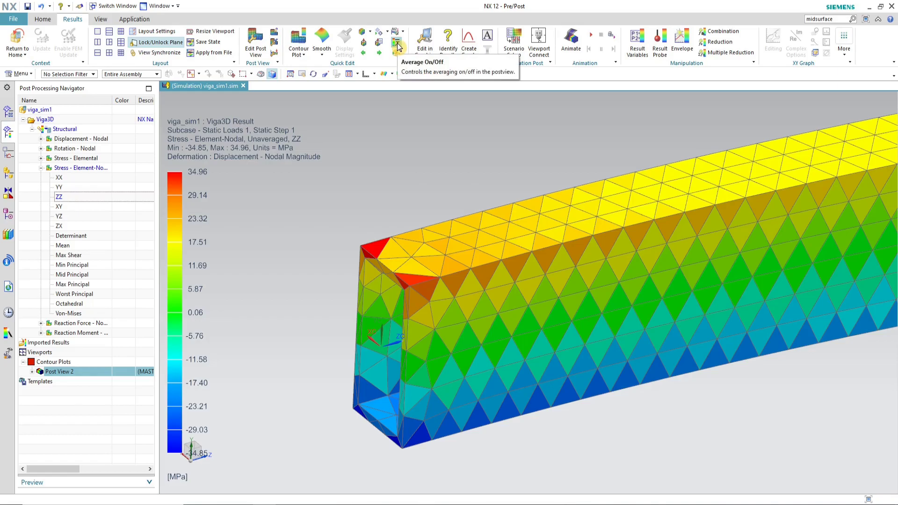
pyautogui.click(397, 46)
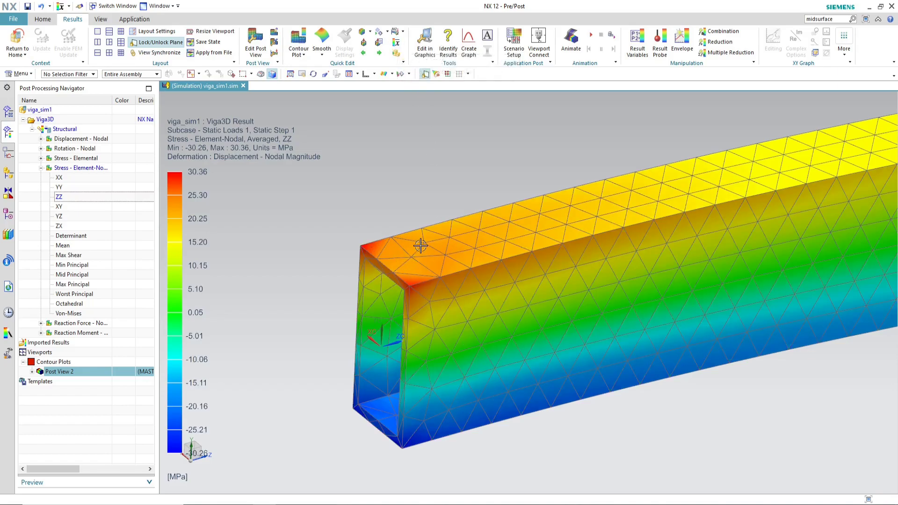
# Step: Identify the ZZ stress values at the top and bottom corner nodes of the end section, then close the dialog
pyautogui.scroll(-1, 417, 247)
pyautogui.scroll(3, 505, 354)
pyautogui.scroll(-1, 550, 341)
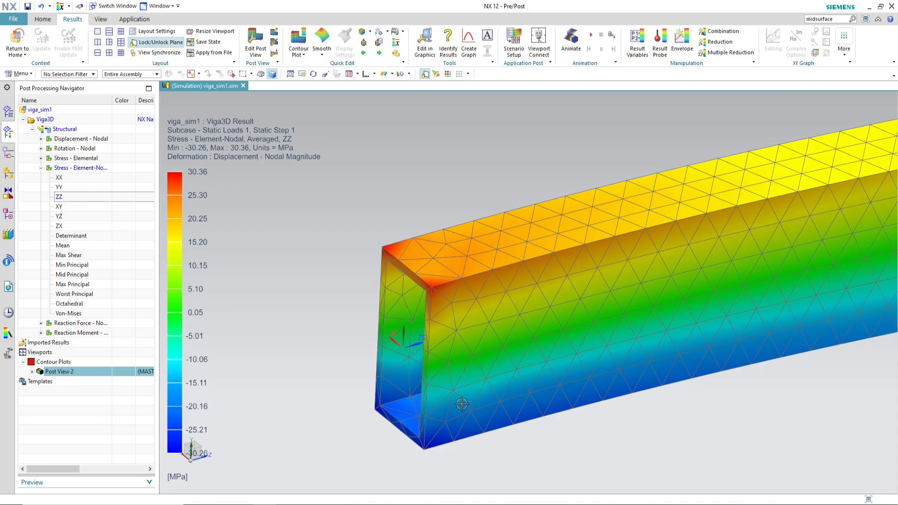
pyautogui.scroll(-1, 462, 402)
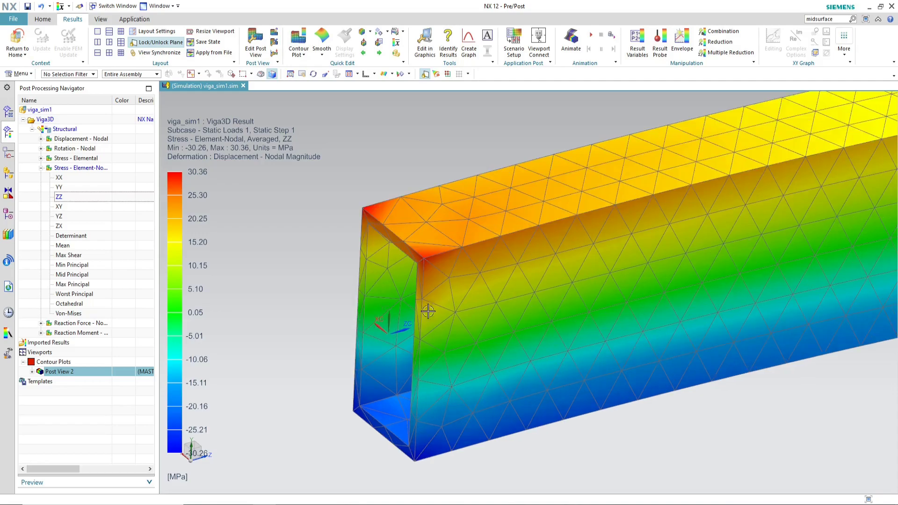
pyautogui.click(448, 46)
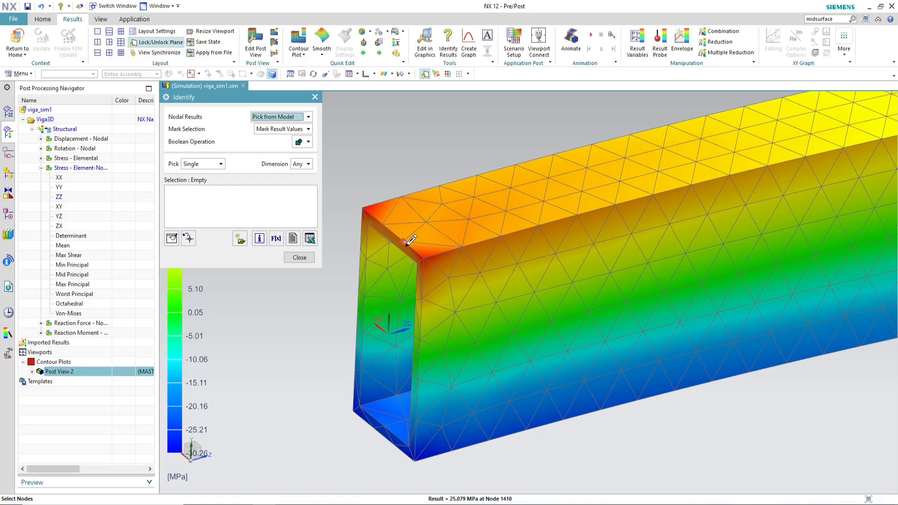
pyautogui.click(406, 243)
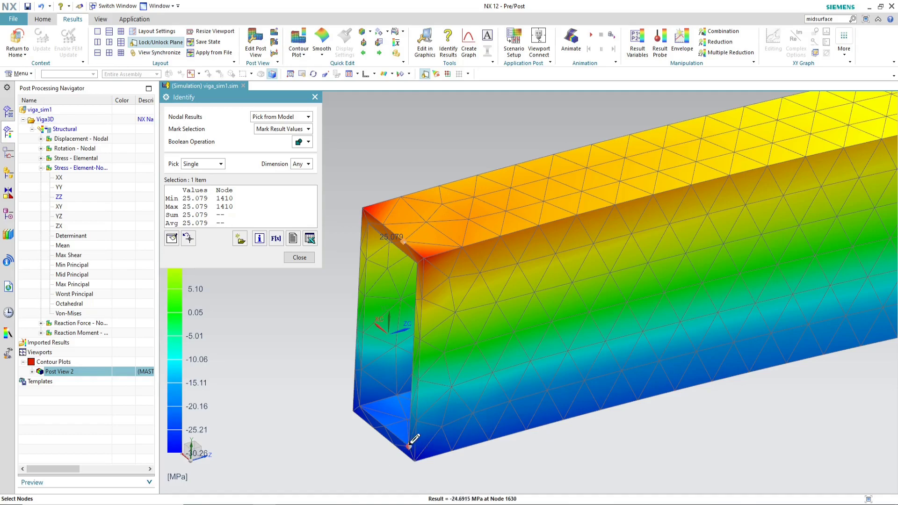
pyautogui.click(369, 424)
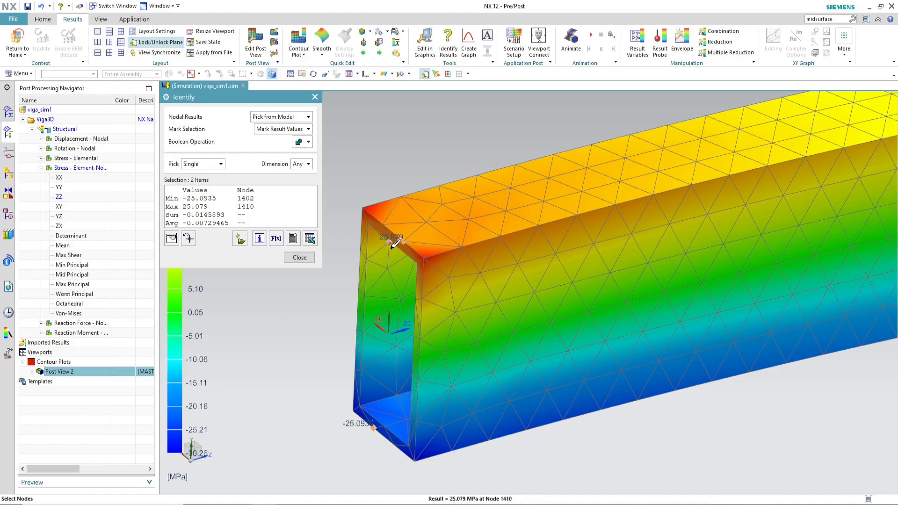
pyautogui.click(299, 258)
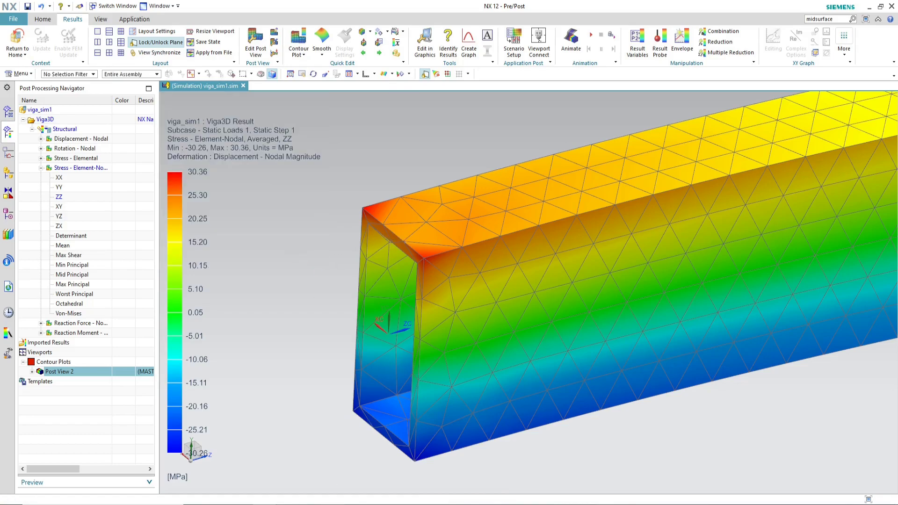
# Step: Switch to the Excel workbook and record 25,08 as the MEF 3D σz [MPa] value
pyautogui.click(288, 504)
pyautogui.press('Up')
pyautogui.press('Up')
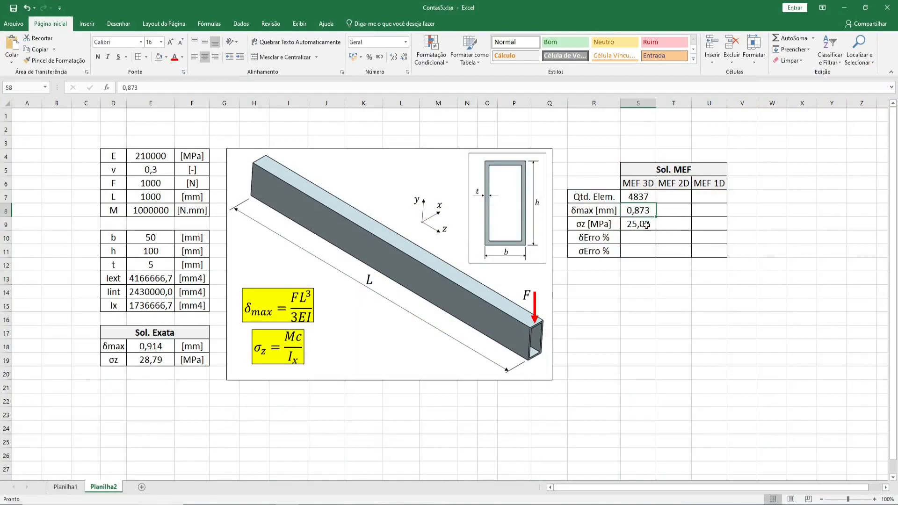
pyautogui.click(673, 278)
pyautogui.moveTo(637, 183); pyautogui.dragTo(639, 238)
pyautogui.click(665, 318)
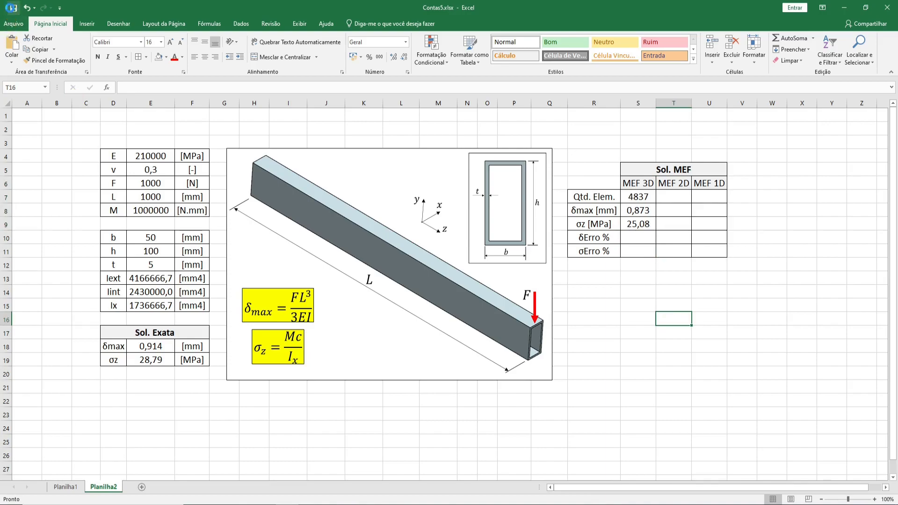
pyautogui.moveTo(632, 237); pyautogui.dragTo(633, 249)
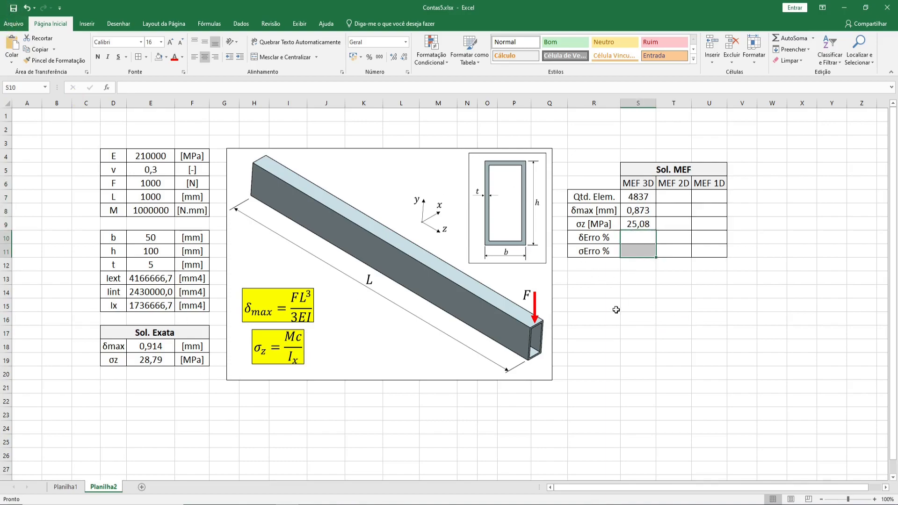
pyautogui.click(615, 309)
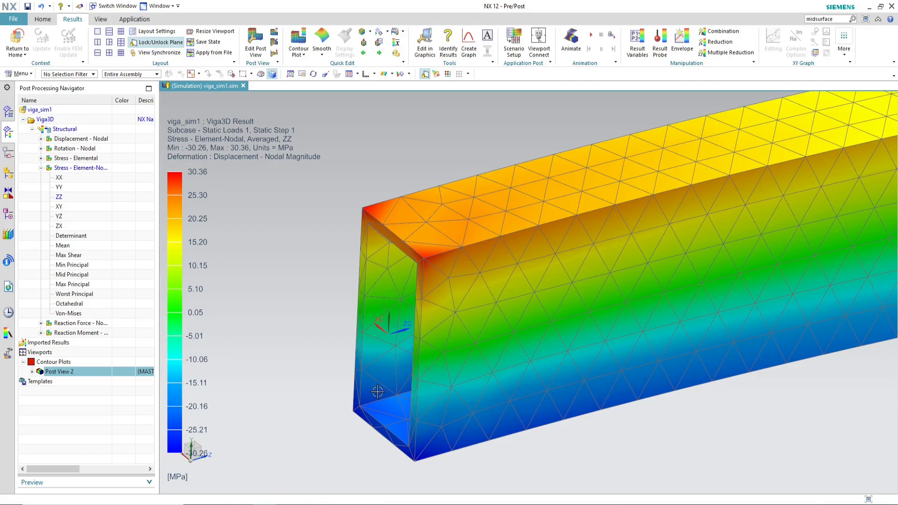
pyautogui.moveTo(515, 327); pyautogui.dragTo(395, 281, button='middle')
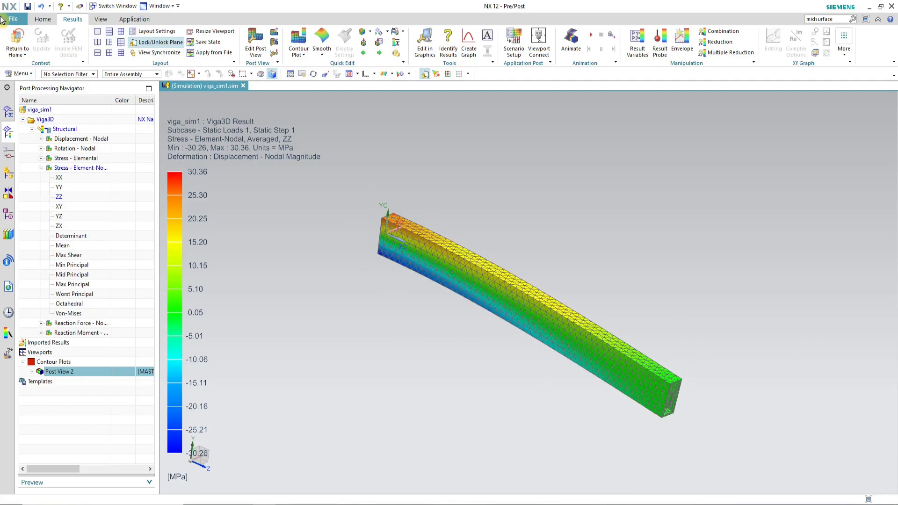
# Step: Save the part and return from post-processing to the simulation model
pyautogui.click(28, 6)
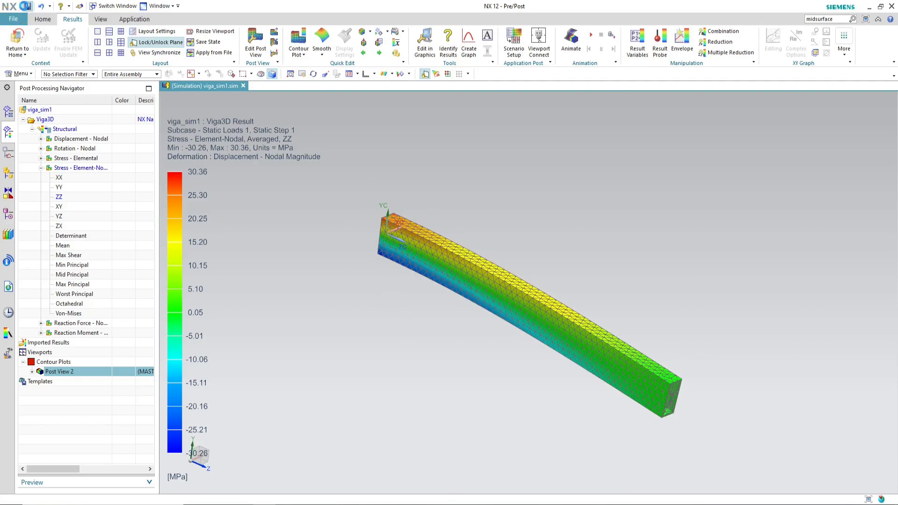
pyautogui.click(23, 39)
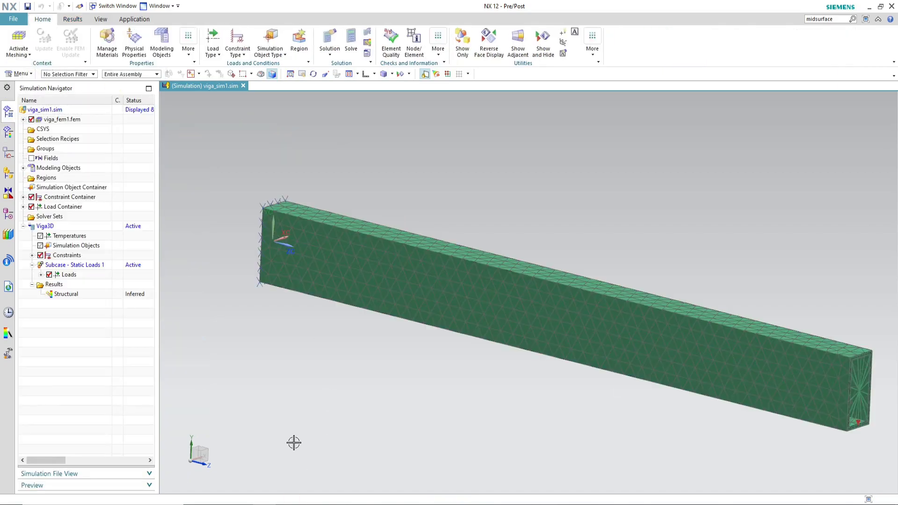
# Step: Open the viga_fem1.fem file and disable Export Mesh to Solver for the 3d_mesh(1) solid mesh
pyautogui.click(166, 7)
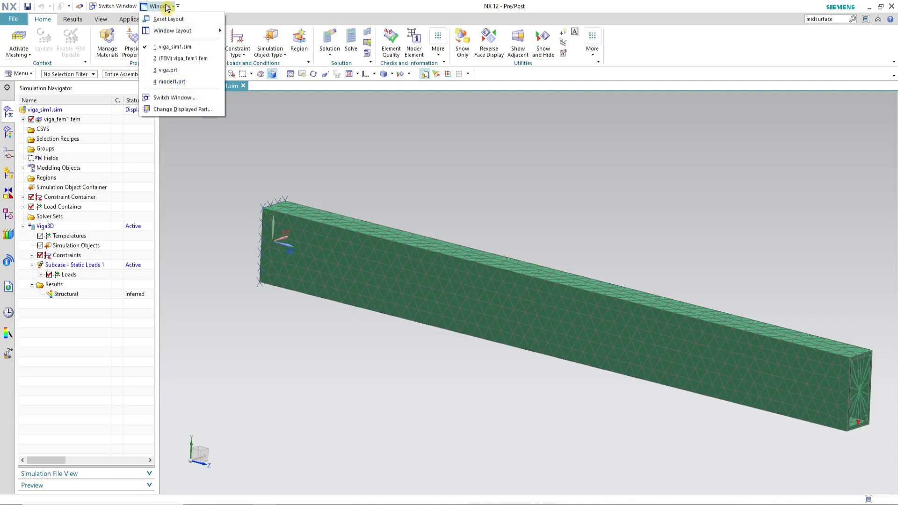
pyautogui.click(206, 60)
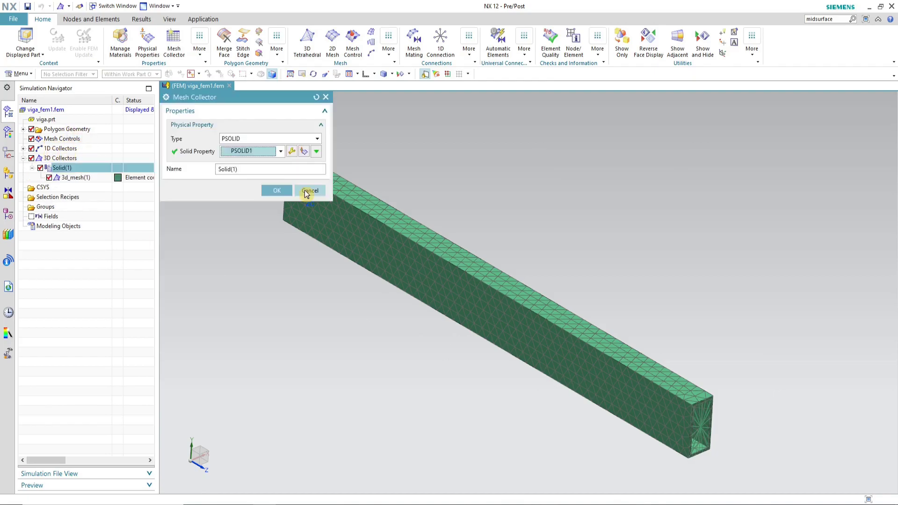
pyautogui.click(307, 191)
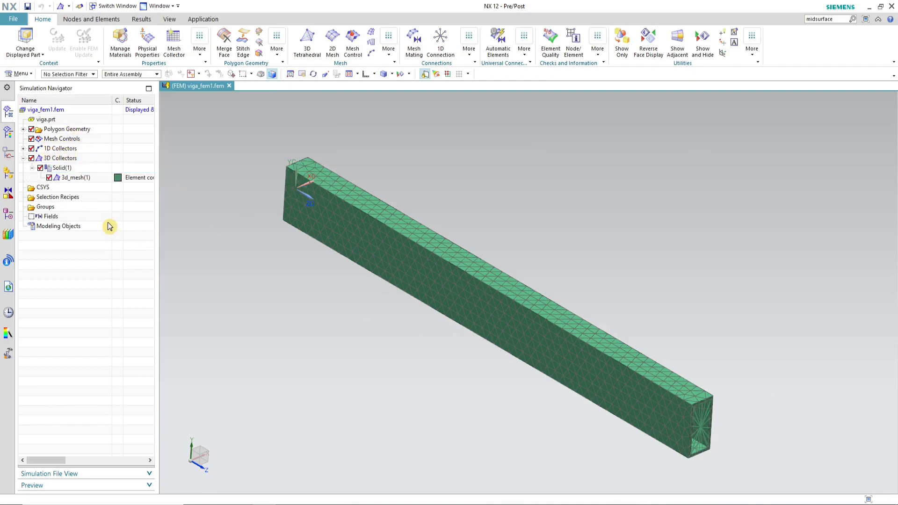
pyautogui.rightClick(88, 182)
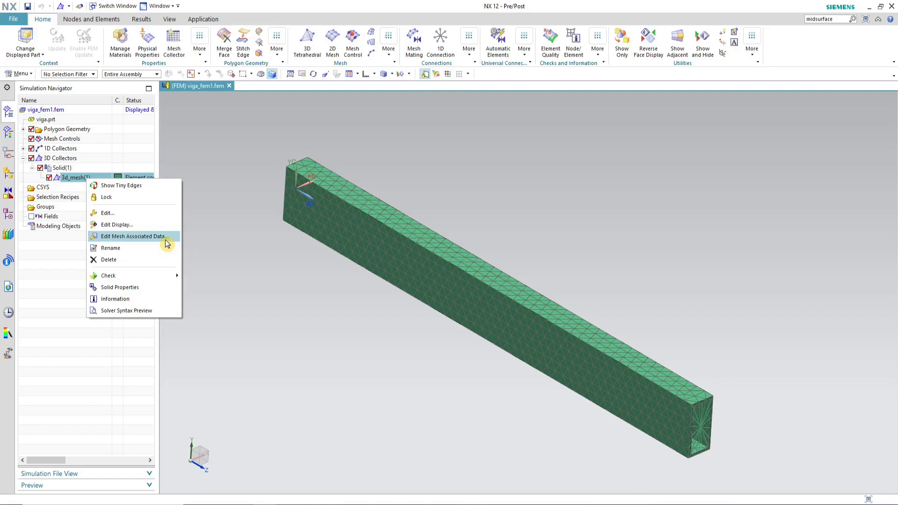
pyautogui.click(150, 236)
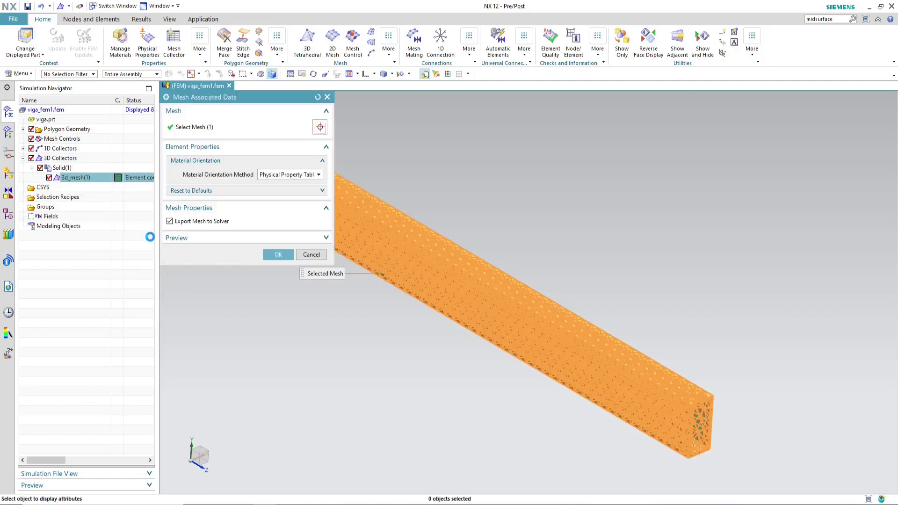
pyautogui.click(195, 222)
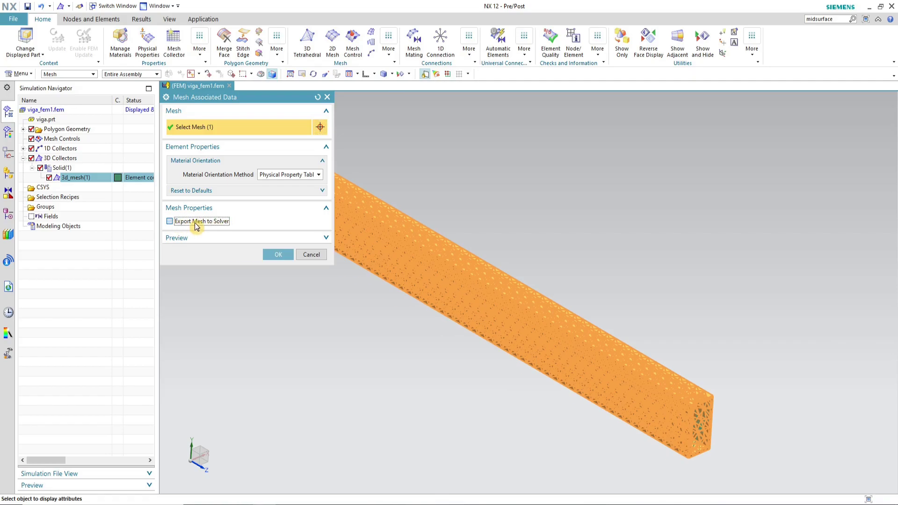
pyautogui.click(282, 255)
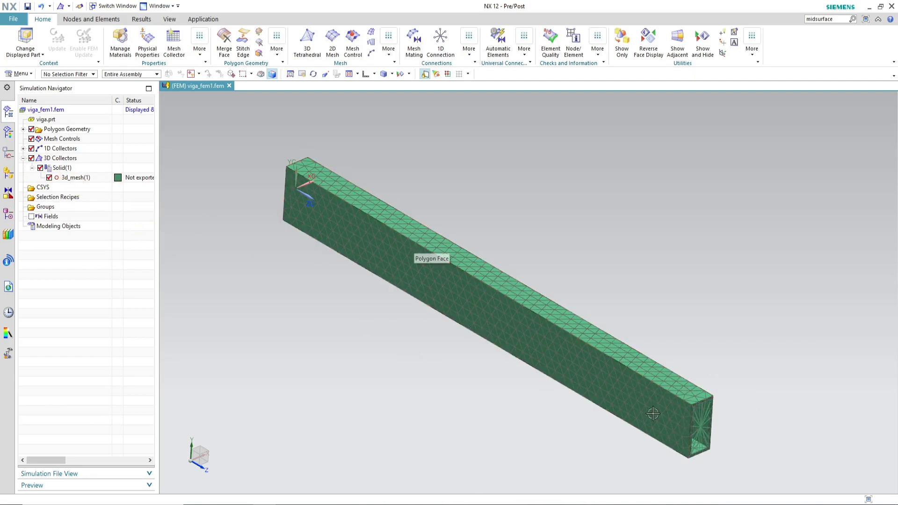
# Step: Disable Export Mesh to Solver for the RBE2 3D connection_mesh(1) in the 1D collectors
pyautogui.click(23, 159)
pyautogui.click(23, 148)
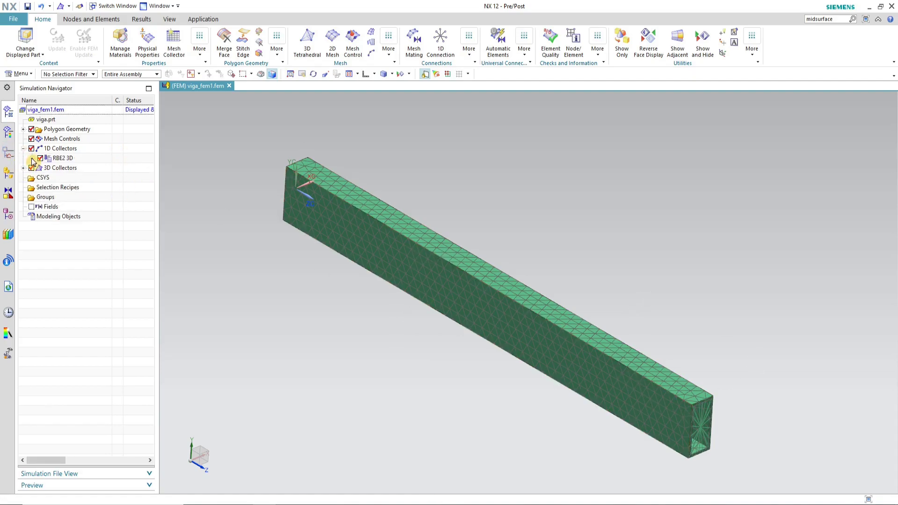
pyautogui.click(32, 158)
pyautogui.rightClick(80, 171)
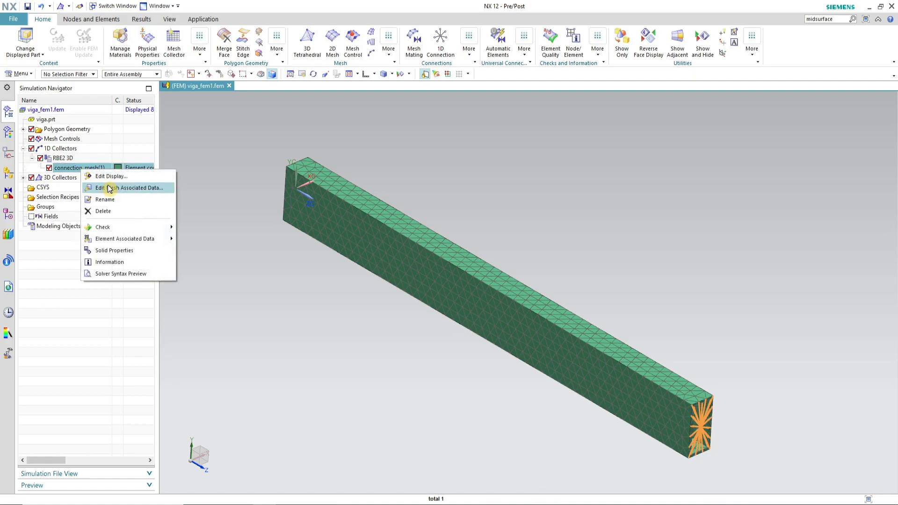
pyautogui.click(151, 188)
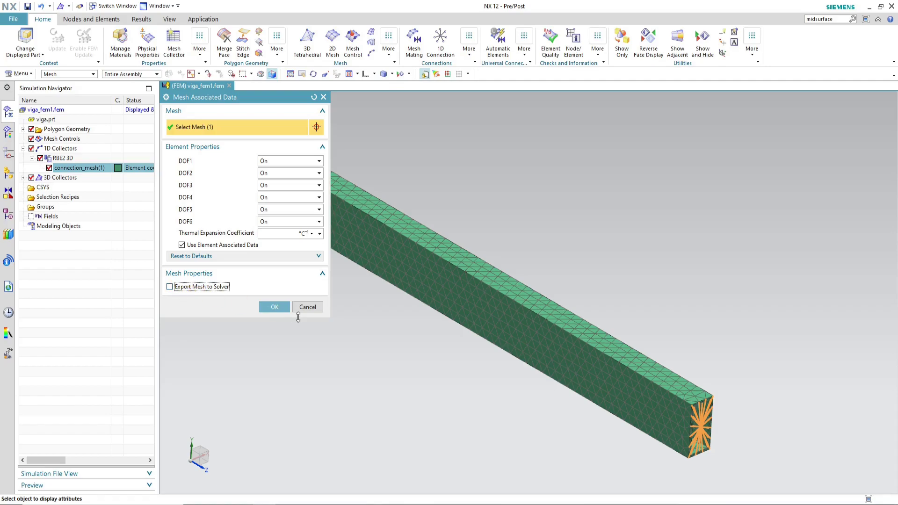
pyautogui.click(281, 310)
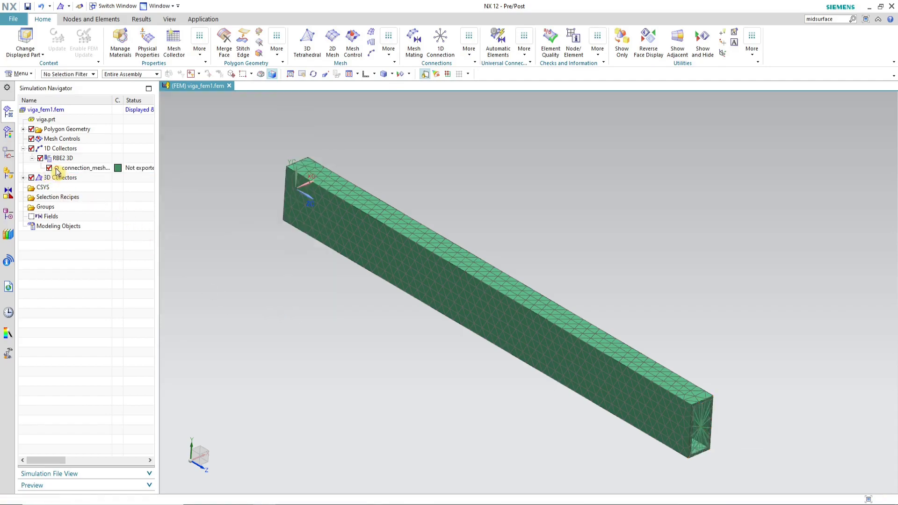
# Step: Hide the 1D and 3D collectors so only the beam geometry is displayed
pyautogui.click(23, 148)
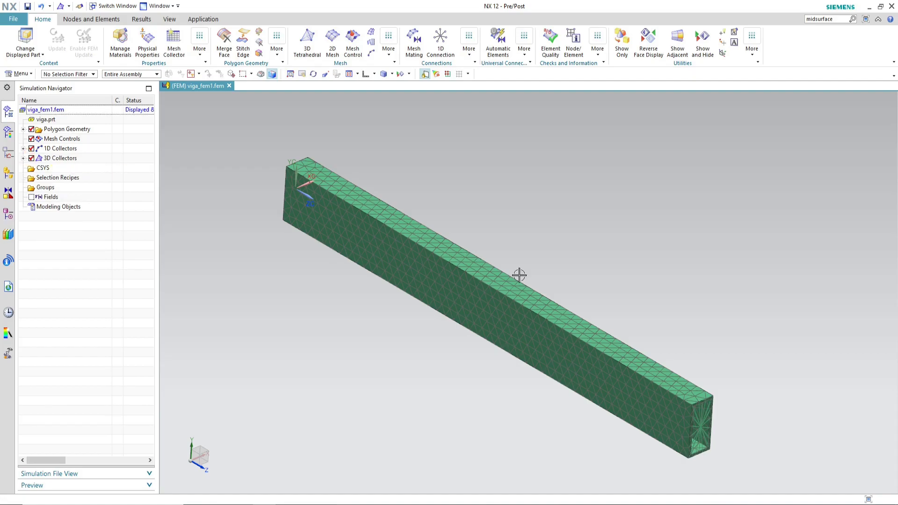
pyautogui.click(31, 148)
pyautogui.click(32, 158)
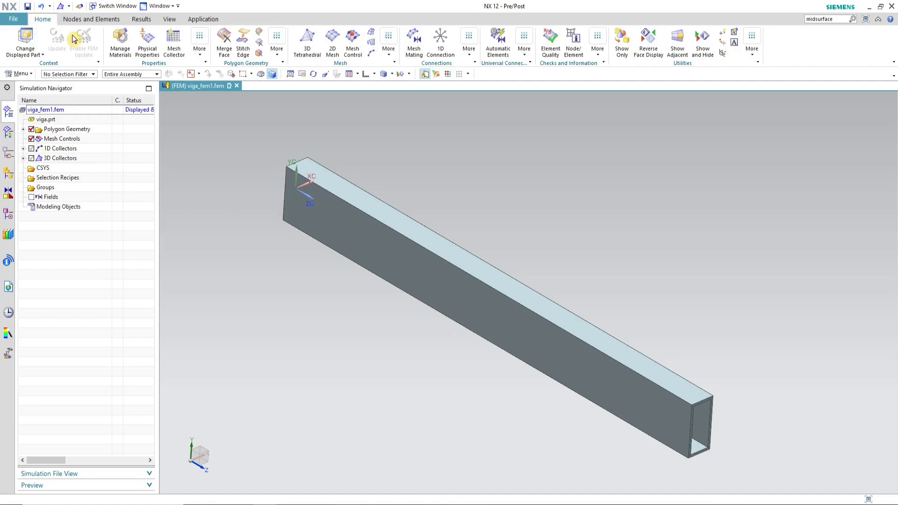
# Step: Select the beam's polygon body with the Polygon Body filter and hide it
pyautogui.click(94, 74)
pyautogui.click(94, 76)
pyautogui.click(80, 74)
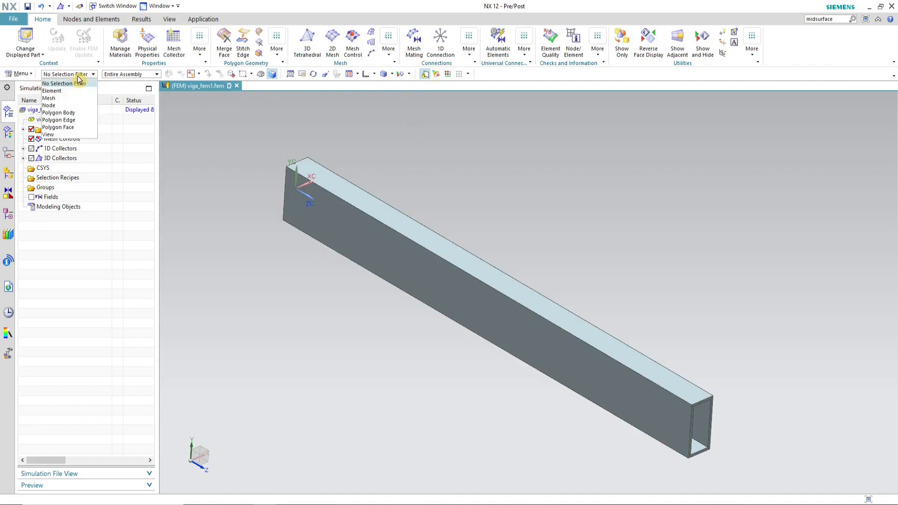
pyautogui.click(77, 113)
pyautogui.click(513, 290)
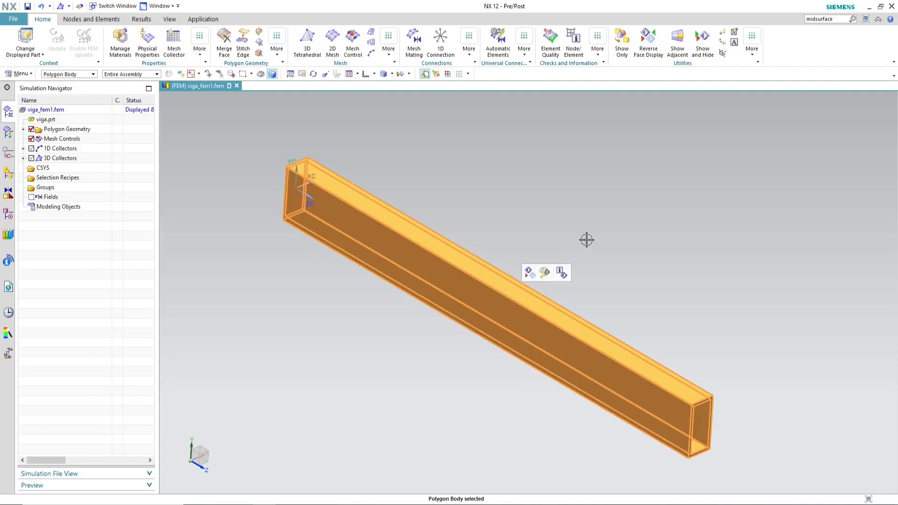
pyautogui.hotkey('ctrl', 'b')
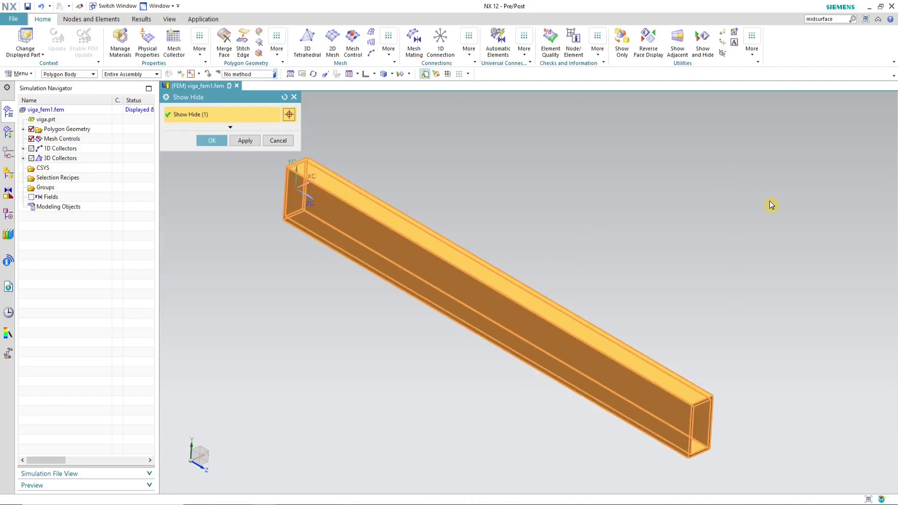
pyautogui.click(217, 142)
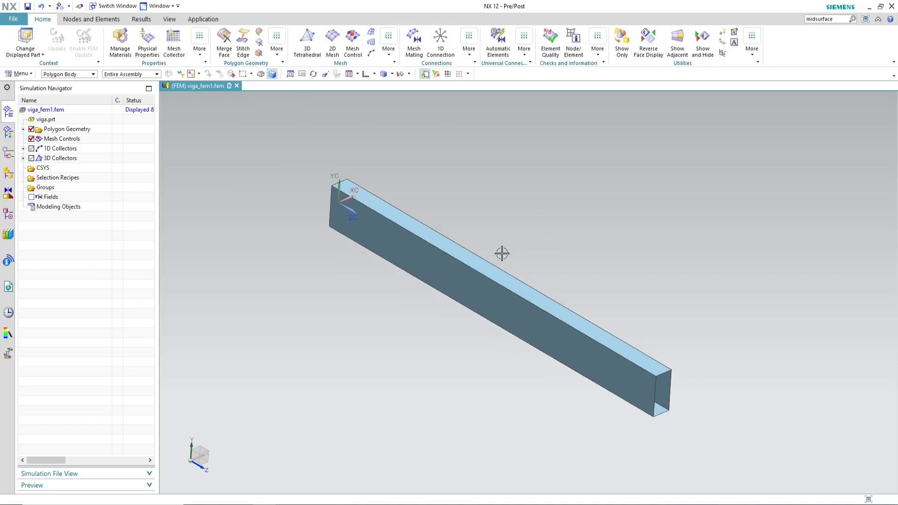
# Step: Create a 2D mapped CQUAD4 mesh on all eight beam faces with a 10 mm element size
pyautogui.scroll(3, 623, 341)
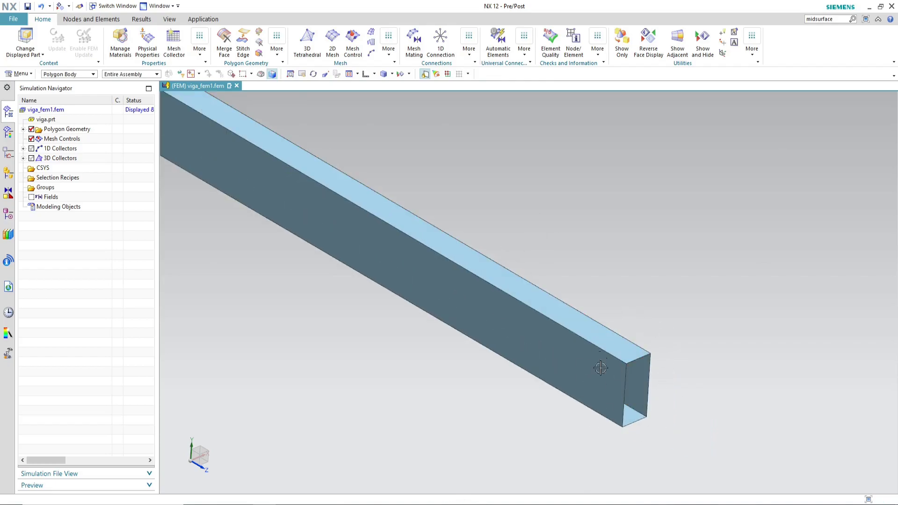
pyautogui.scroll(-3, 682, 334)
pyautogui.scroll(2, 648, 311)
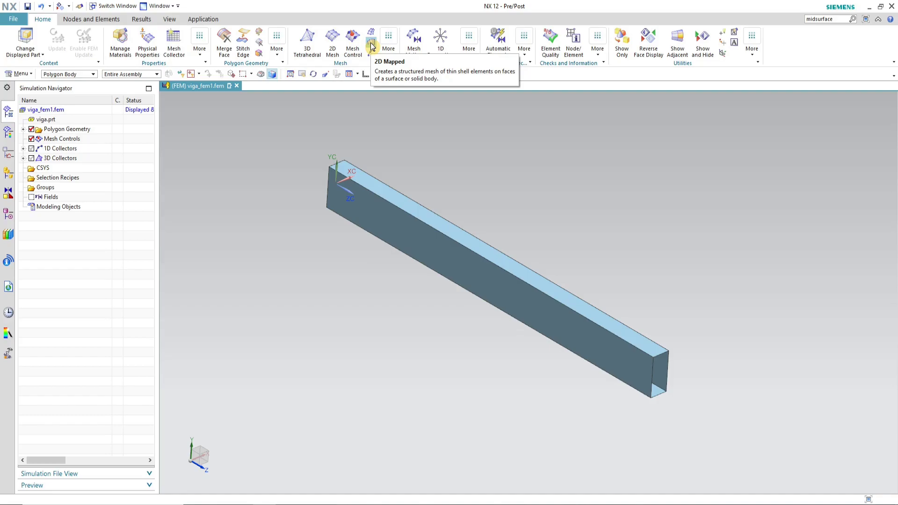
pyautogui.click(371, 45)
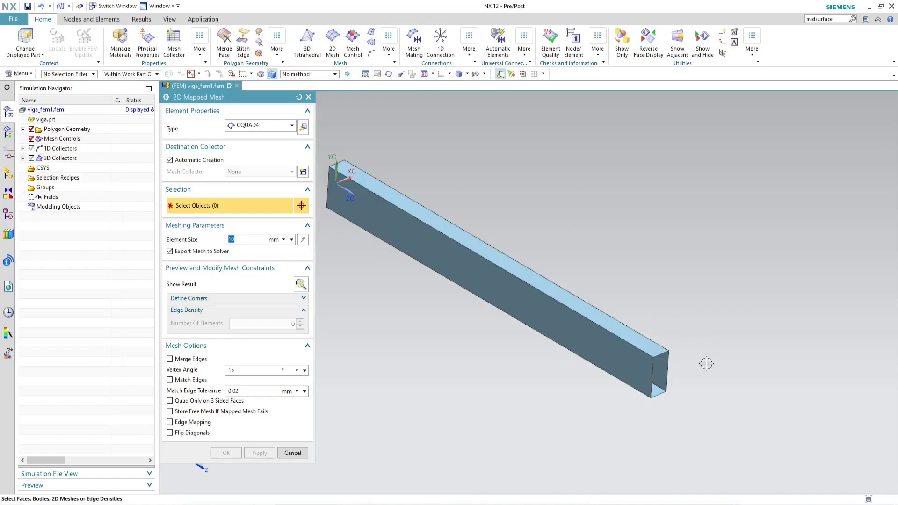
pyautogui.scroll(-2, 700, 356)
pyautogui.moveTo(363, 149); pyautogui.dragTo(735, 427)
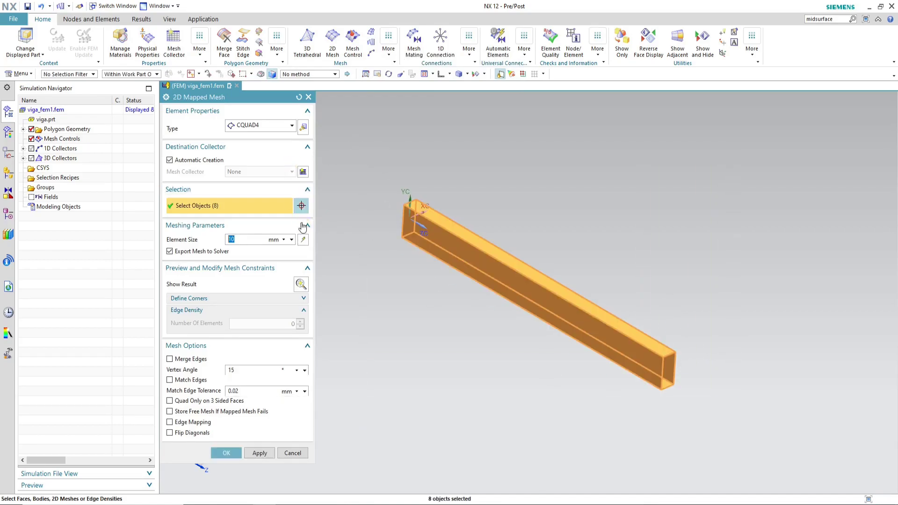
pyautogui.click(227, 453)
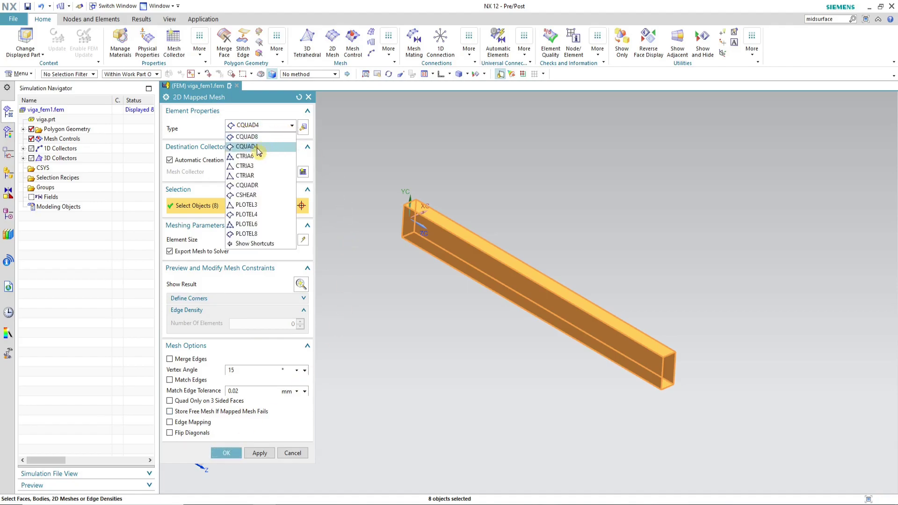
pyautogui.click(273, 150)
pyautogui.click(272, 149)
pyautogui.click(280, 127)
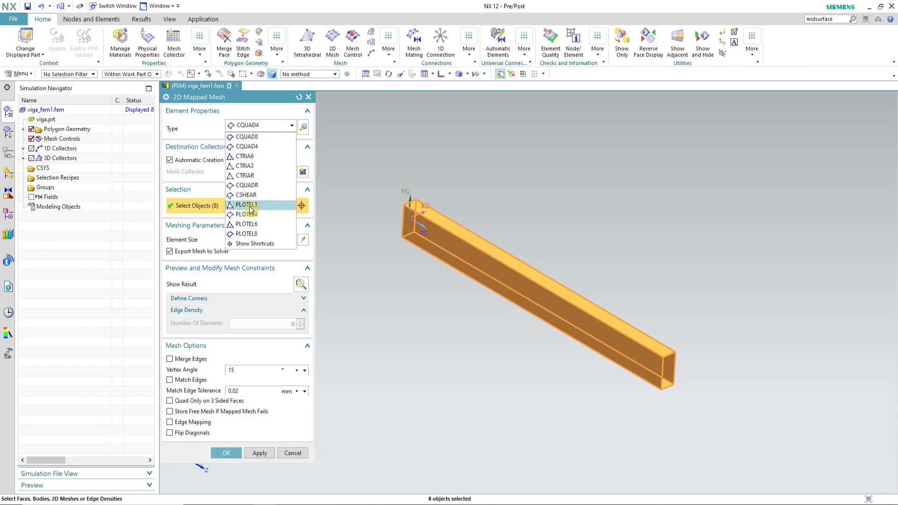
pyautogui.click(260, 148)
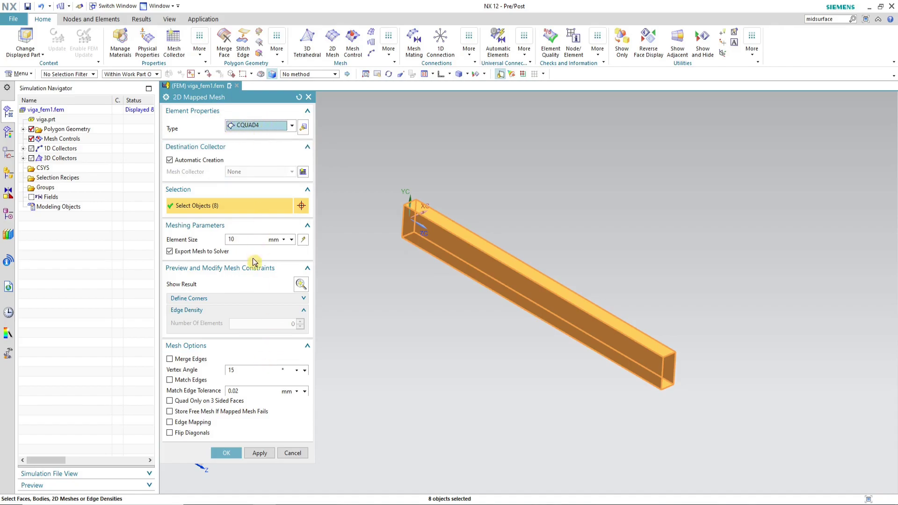
pyautogui.click(244, 239)
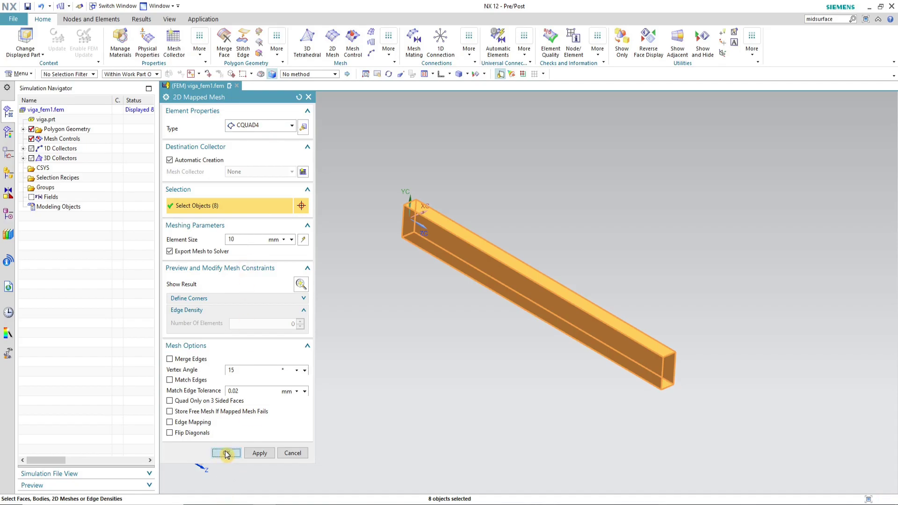
pyautogui.click(226, 453)
# Step: Inspect the generated shell mesh along the beam from different angles
pyautogui.scroll(3, 680, 351)
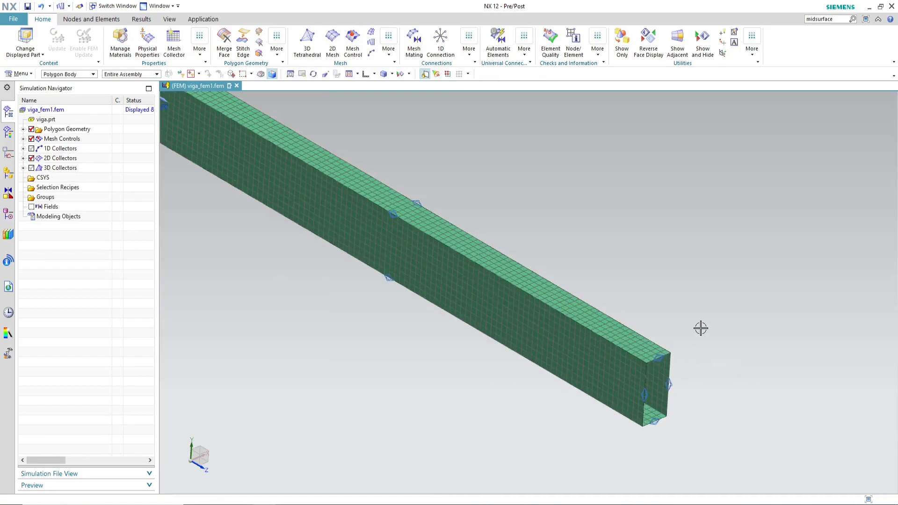
pyautogui.scroll(-2, 701, 328)
pyautogui.scroll(2, 359, 201)
pyautogui.moveTo(500, 257)
pyautogui.mouseDown(button='middle')
pyautogui.moveTo(511, 245)
pyautogui.moveTo(574, 267)
pyautogui.moveTo(515, 241)
pyautogui.moveTo(499, 252)
pyautogui.mouseUp(button='middle')
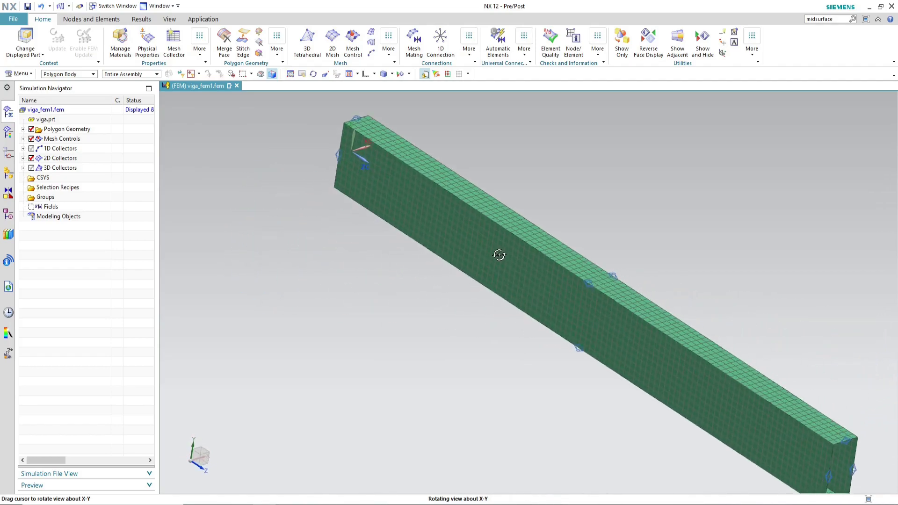
pyautogui.scroll(-2, 354, 199)
pyautogui.scroll(3, 621, 302)
pyautogui.scroll(-2, 622, 304)
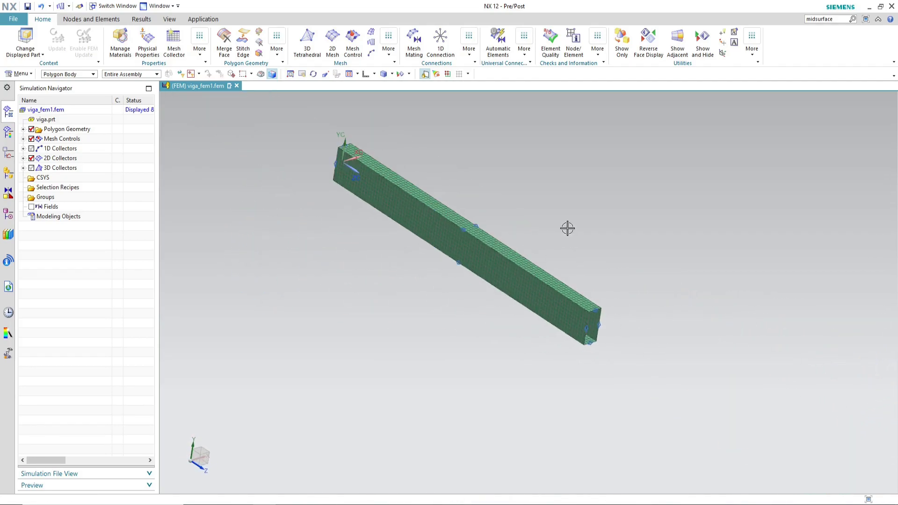
pyautogui.scroll(2, 500, 217)
pyautogui.moveTo(577, 265)
pyautogui.mouseDown(button='middle')
pyautogui.moveTo(575, 237)
pyautogui.moveTo(569, 253)
pyautogui.mouseUp(button='middle')
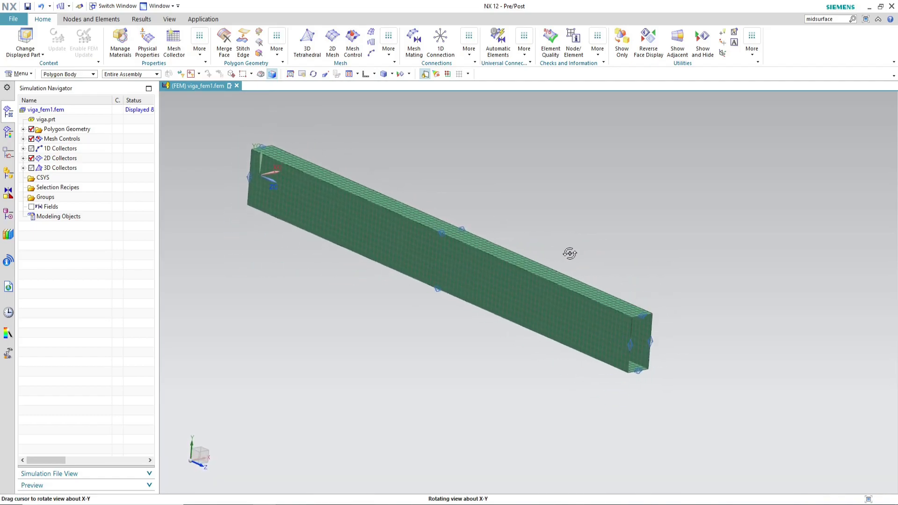
pyautogui.scroll(1, 624, 288)
pyautogui.scroll(-1, 716, 291)
pyautogui.scroll(-1, 716, 291)
pyautogui.scroll(1, 551, 196)
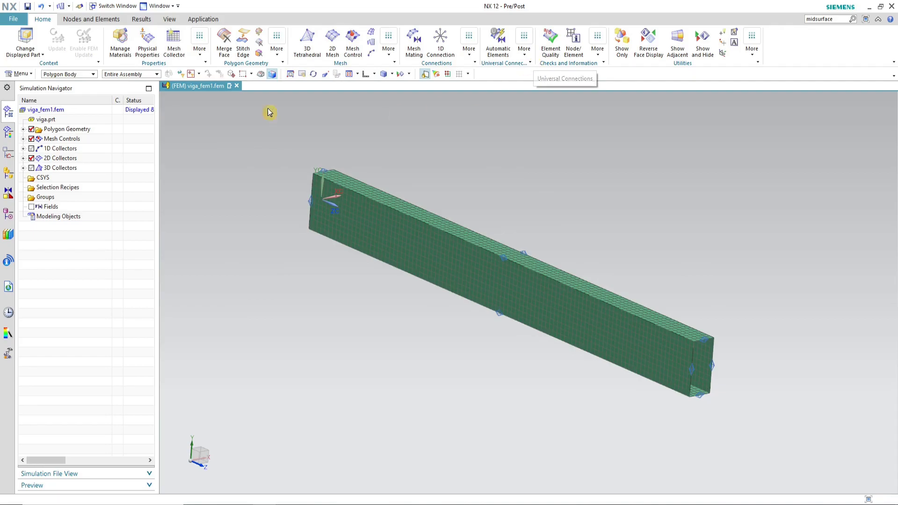
# Step: Check the 2D element normals of the beam's shell mesh, displaying them as arrows on the cross-section
pyautogui.click(602, 52)
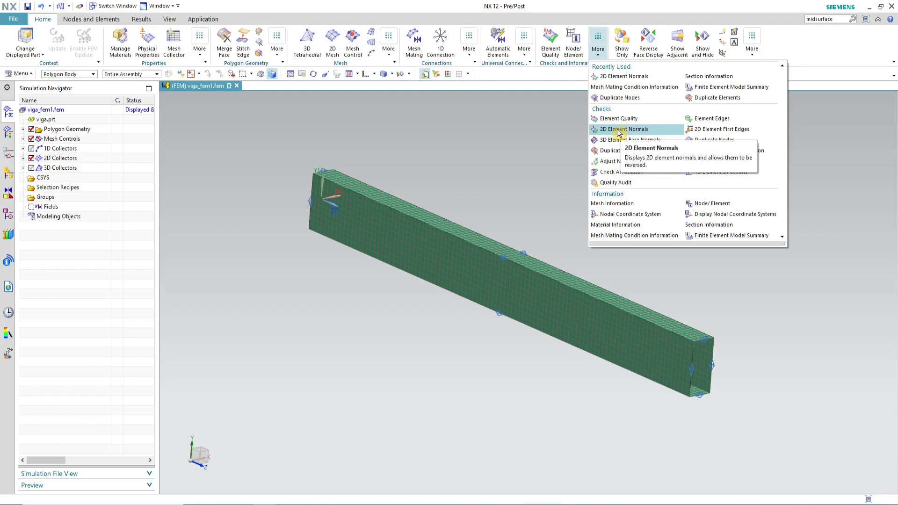
pyautogui.click(650, 130)
pyautogui.scroll(-2, 617, 248)
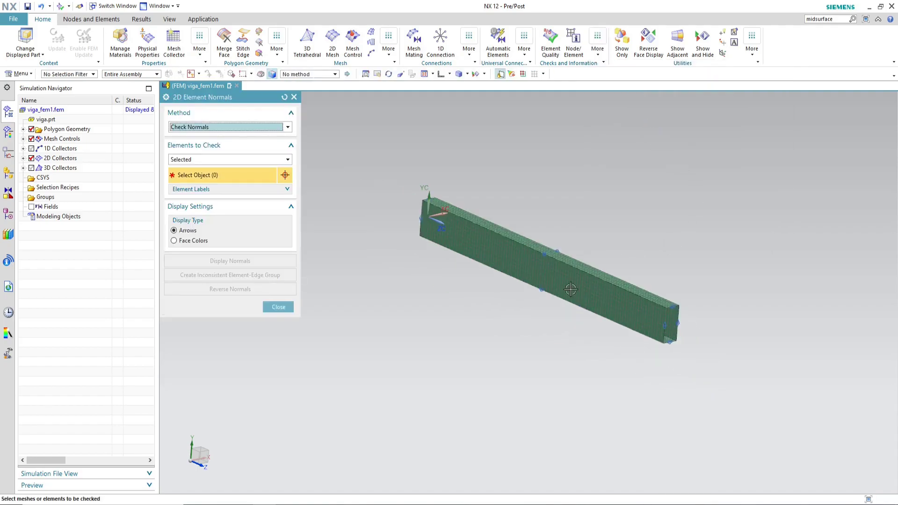
pyautogui.scroll(2, 589, 248)
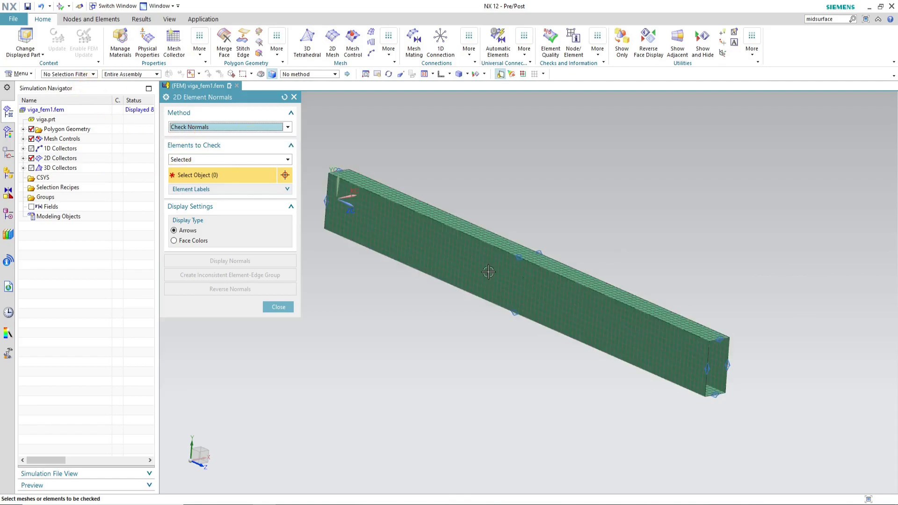
pyautogui.scroll(-1, 683, 292)
pyautogui.moveTo(366, 164); pyautogui.dragTo(782, 421)
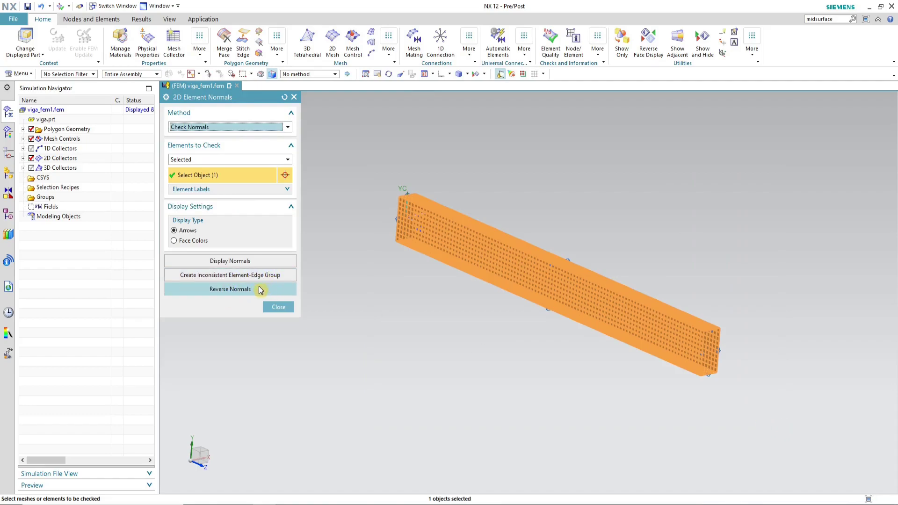
pyautogui.click(263, 263)
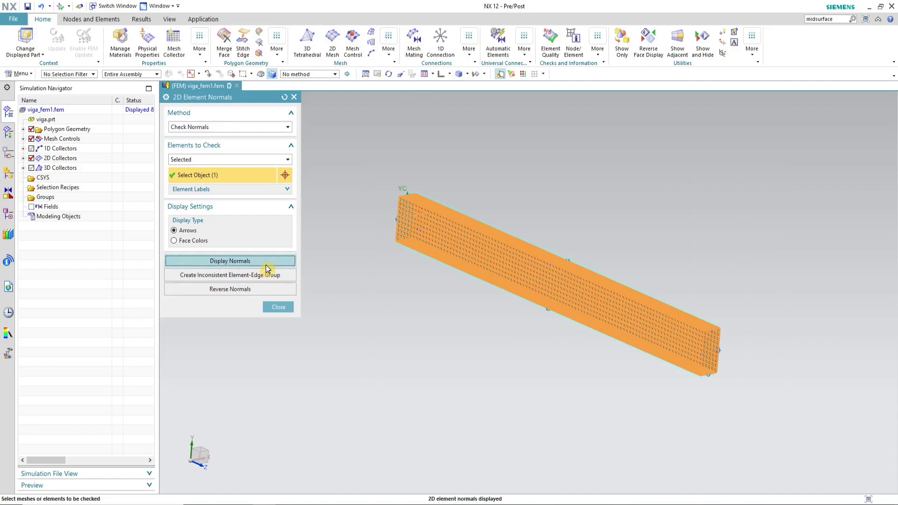
pyautogui.click(457, 76)
pyautogui.click(456, 103)
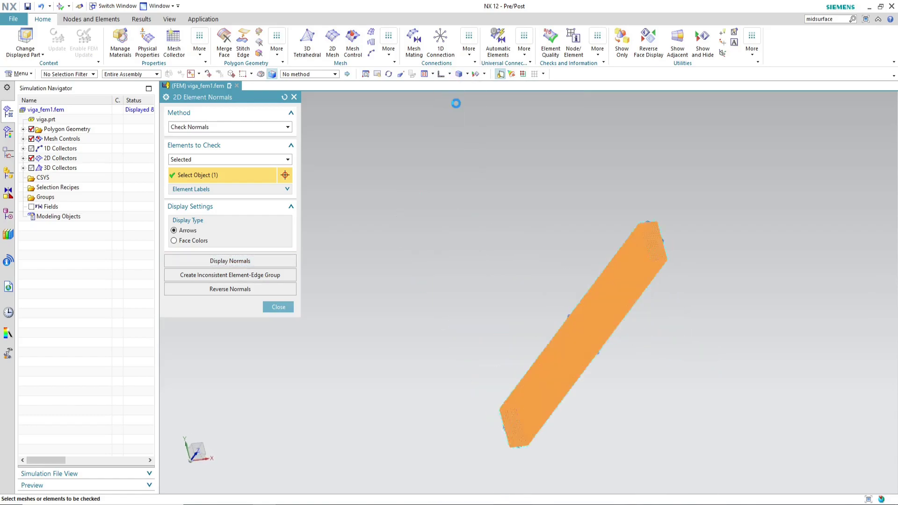
pyautogui.click(449, 74)
pyautogui.click(459, 92)
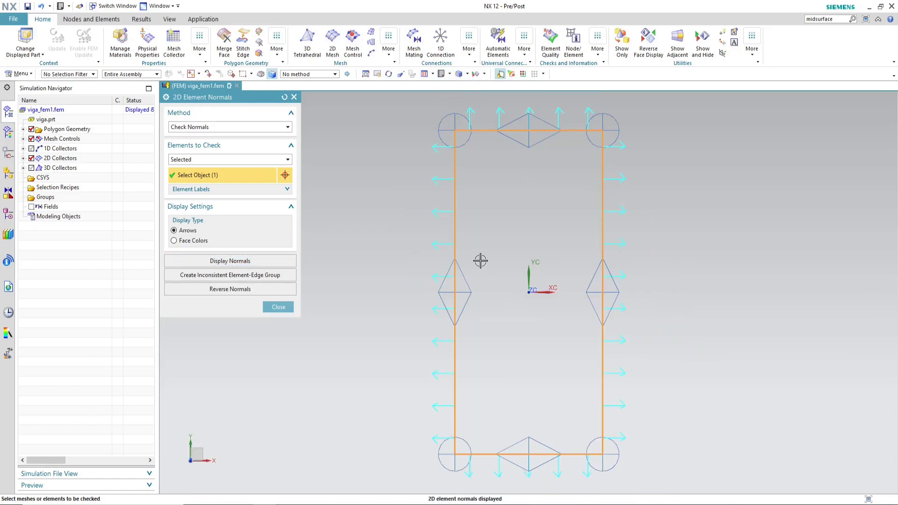
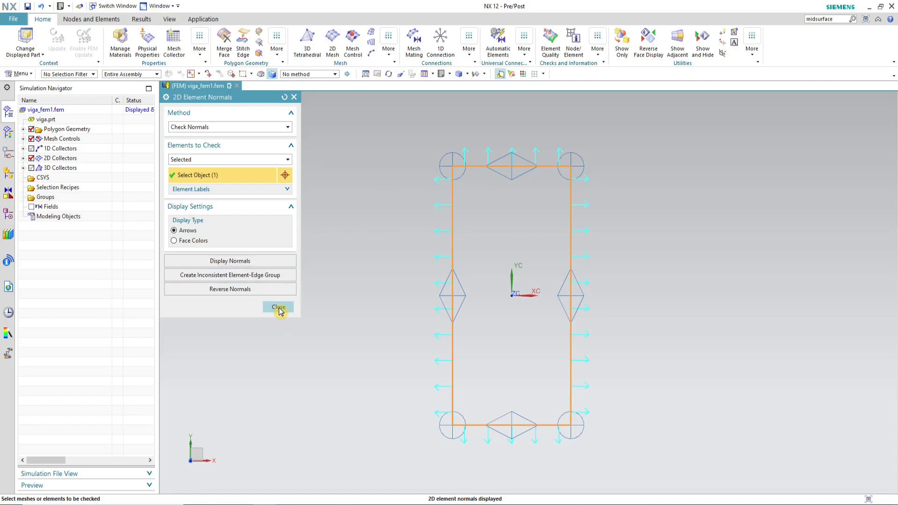
# Step: Merge duplicate nodes across the whole beam shell mesh using a 0.001 mm tolerance
pyautogui.click(278, 307)
pyautogui.moveTo(455, 215); pyautogui.dragTo(542, 236, button='middle')
pyautogui.click(595, 53)
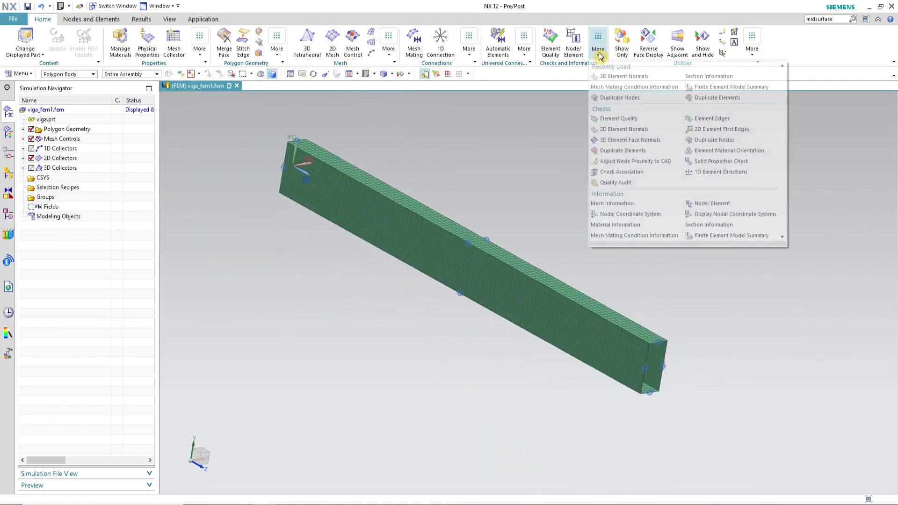
pyautogui.click(737, 141)
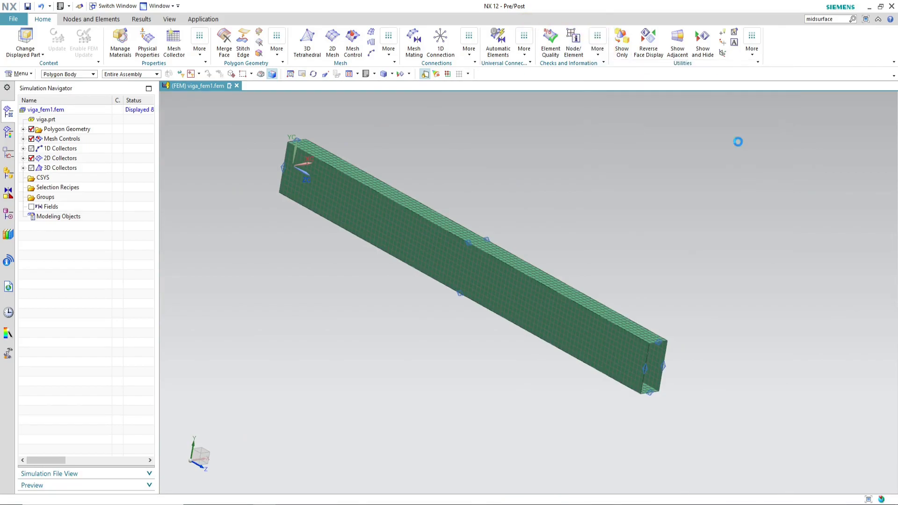
pyautogui.scroll(-2, 746, 280)
pyautogui.moveTo(432, 160); pyautogui.dragTo(745, 411)
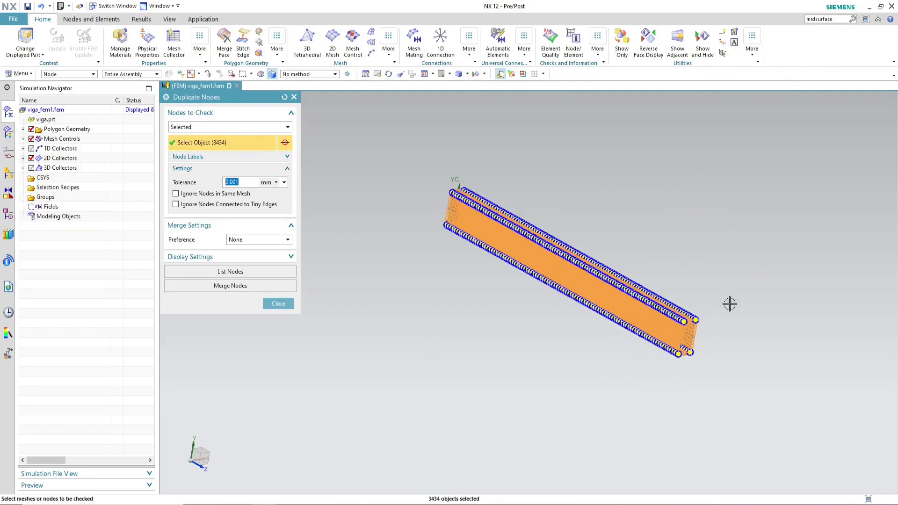
pyautogui.scroll(3, 677, 331)
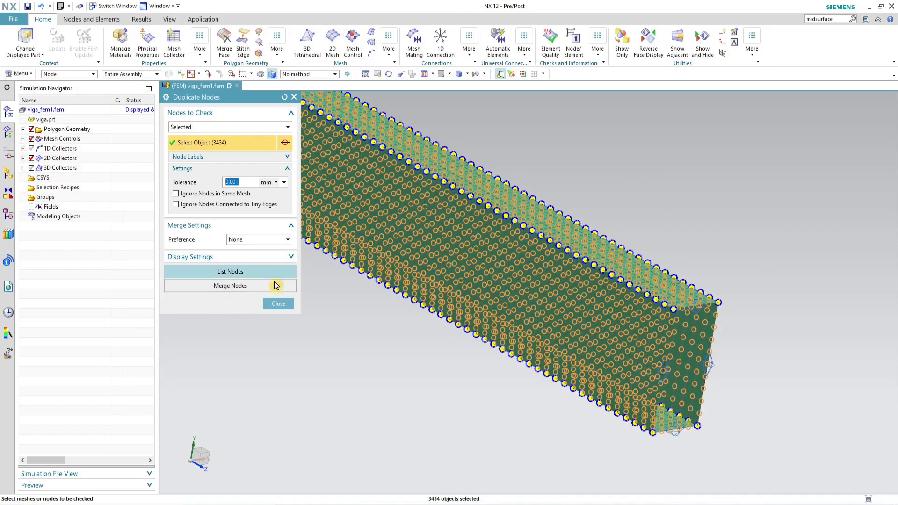
pyautogui.click(229, 286)
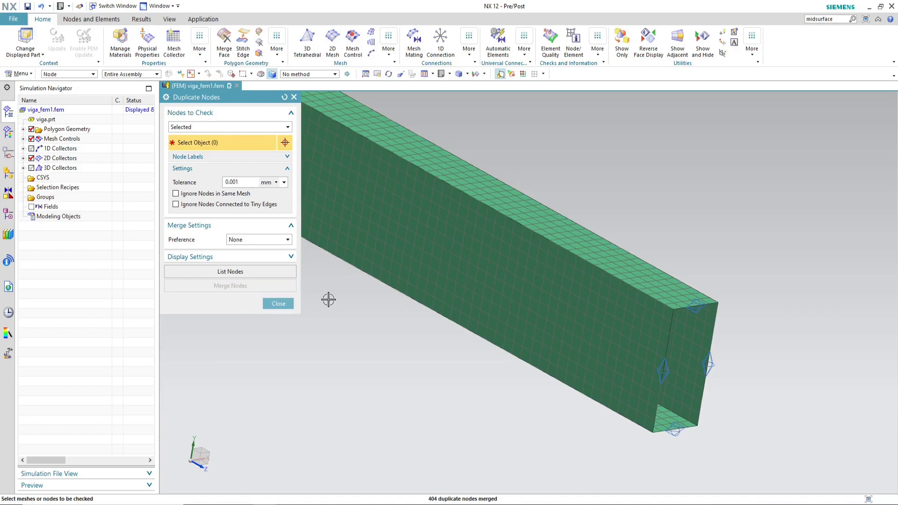
pyautogui.click(278, 304)
pyautogui.scroll(-2, 576, 279)
pyautogui.scroll(-2, 576, 280)
pyautogui.moveTo(571, 268); pyautogui.dragTo(569, 326, button='middle')
pyautogui.scroll(-2, 367, 167)
pyautogui.scroll(1, 440, 231)
pyautogui.moveTo(440, 231); pyautogui.dragTo(439, 228, button='middle')
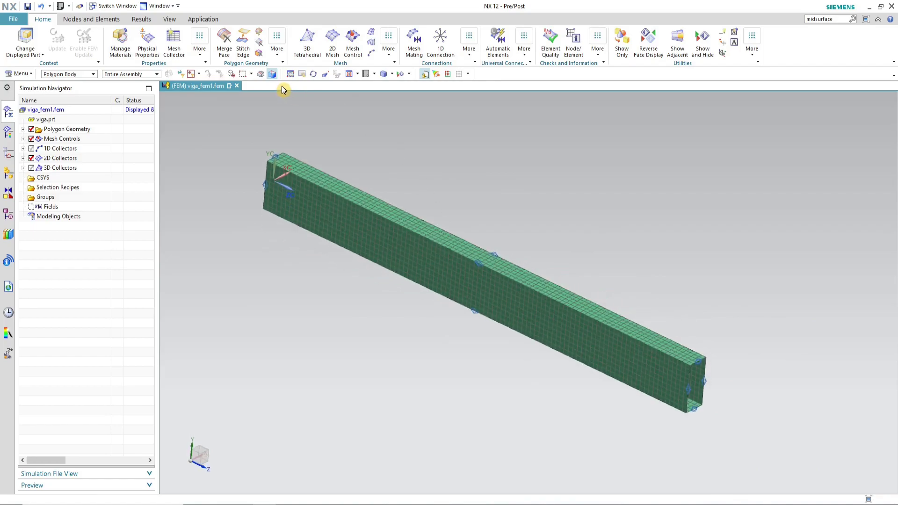
# Step: Edit the ThinShell(1) collector's PSHELL1 property, setting Material 1 to Isotropic and the default thickness to 5 mm
pyautogui.click(67, 160)
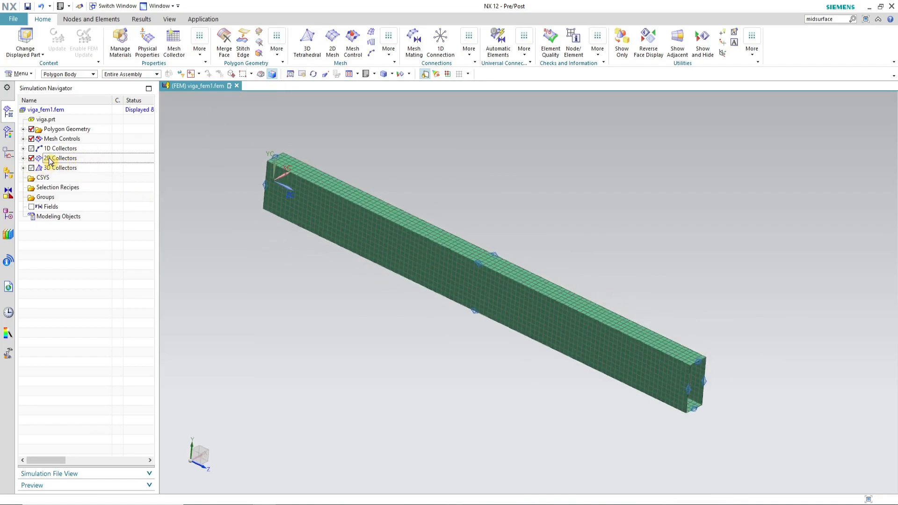
pyautogui.click(23, 158)
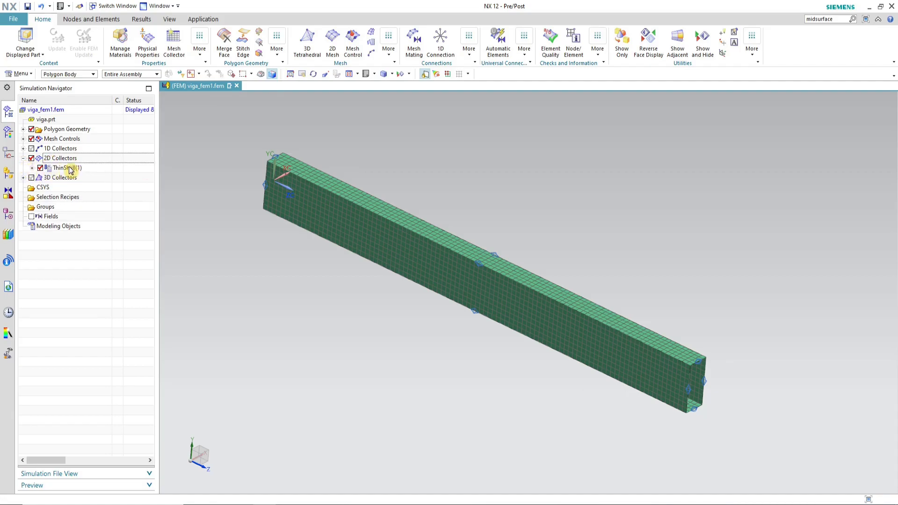
pyautogui.click(72, 169)
pyautogui.rightClick(72, 170)
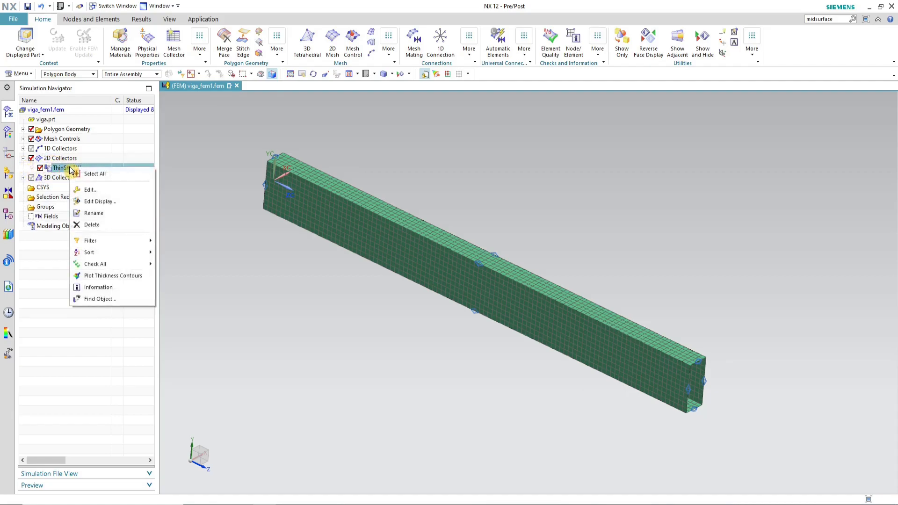
pyautogui.click(119, 190)
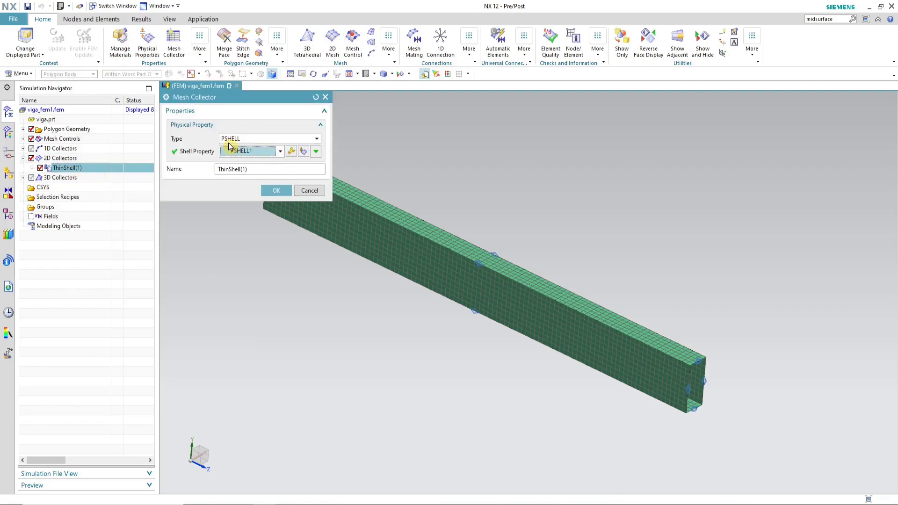
pyautogui.click(291, 154)
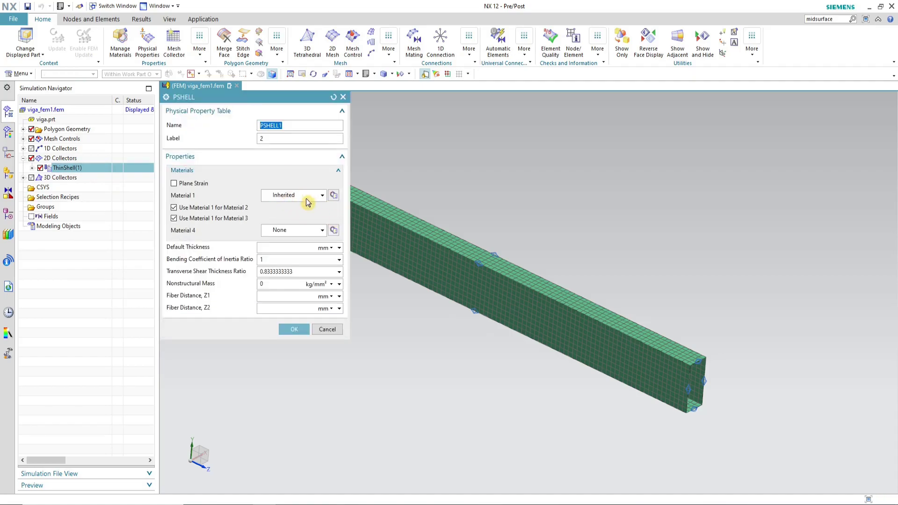
pyautogui.click(323, 196)
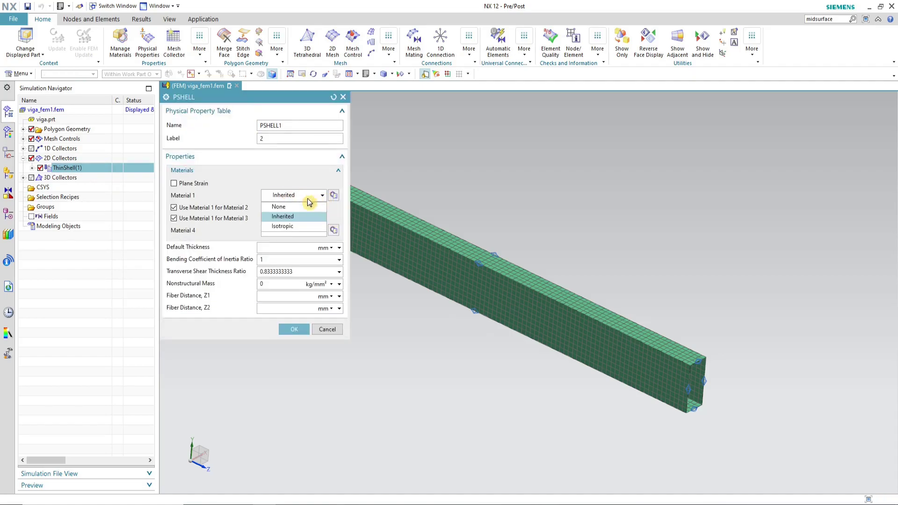
pyautogui.click(289, 228)
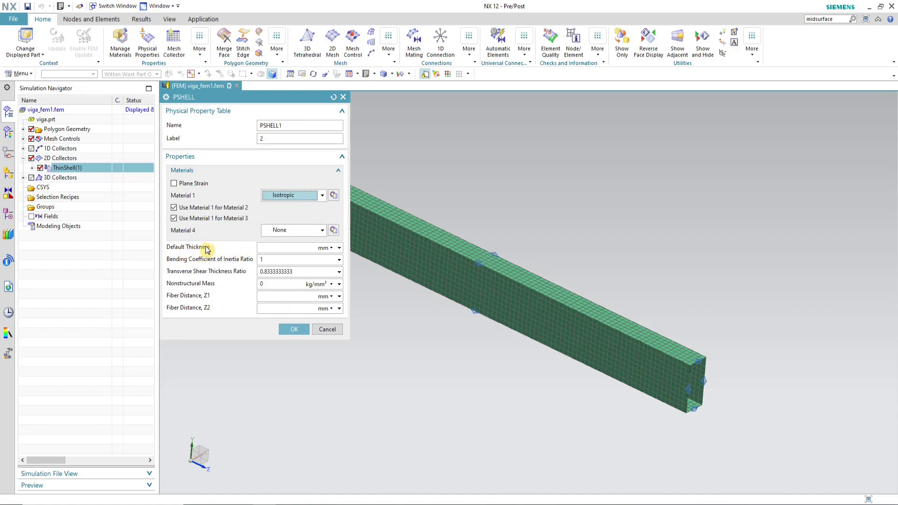
pyautogui.click(270, 248)
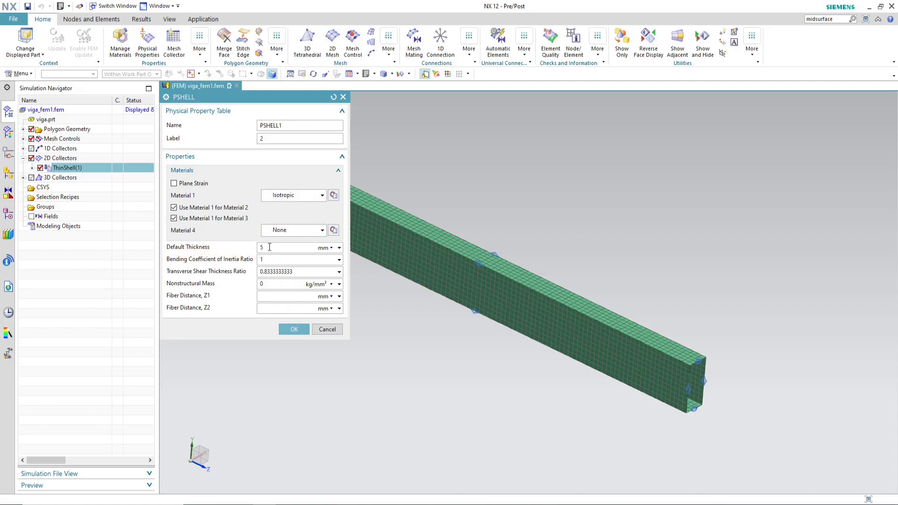
pyautogui.write('5')
pyautogui.click(295, 330)
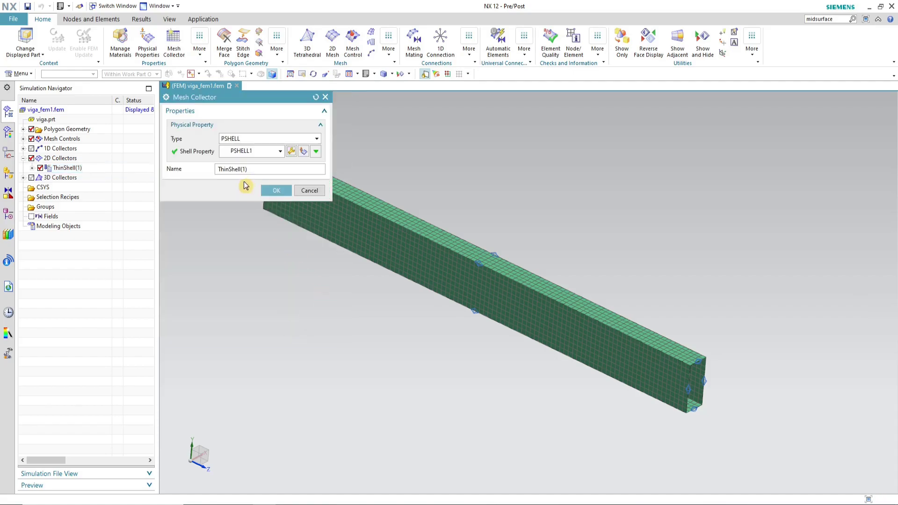
pyautogui.click(275, 190)
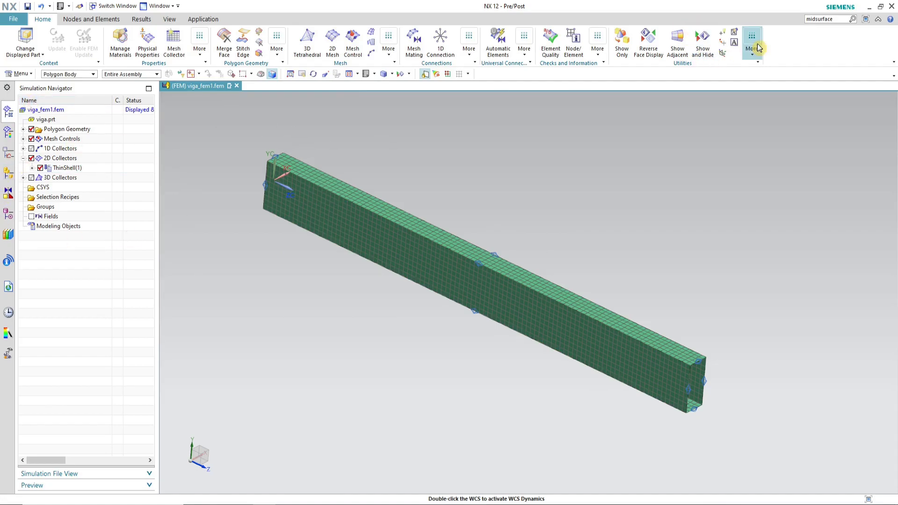
# Step: Temporarily display the 2D elements' thickness and offset in the mesh display preferences to inspect the beam's end
pyautogui.scroll(5, 711, 329)
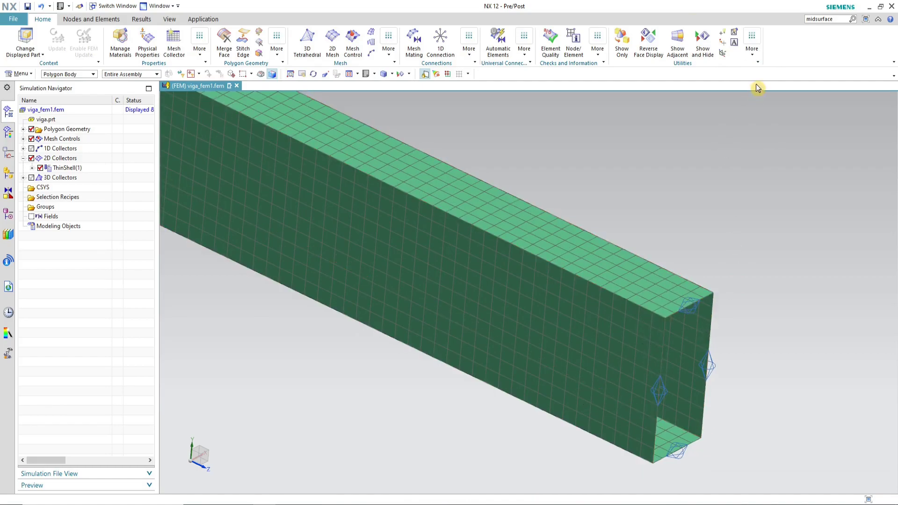
pyautogui.click(752, 52)
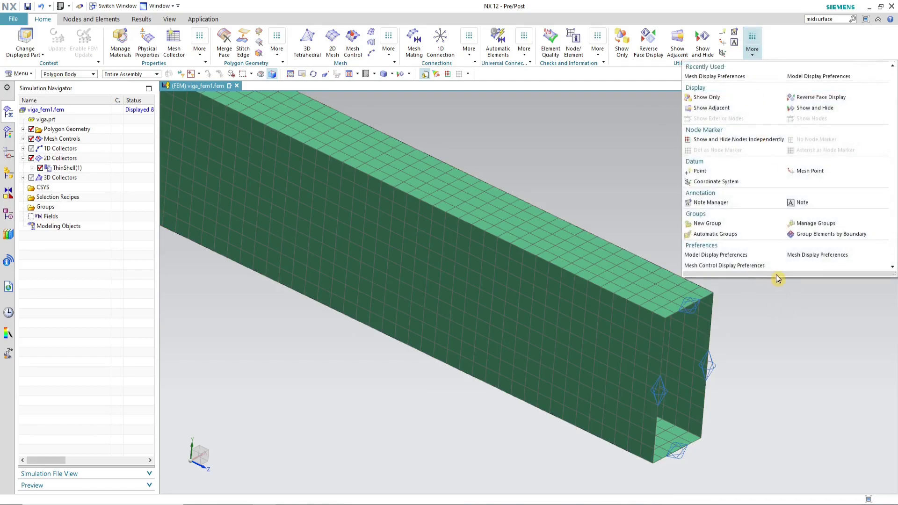
pyautogui.click(822, 256)
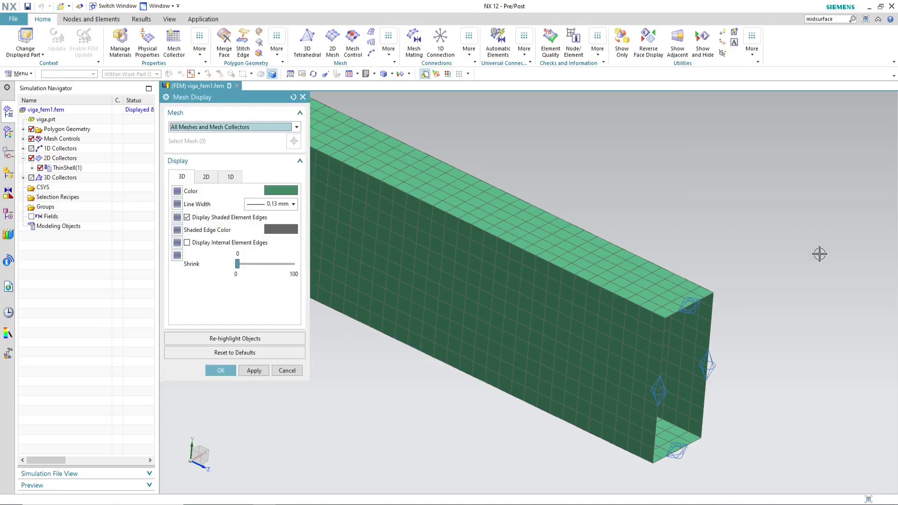
pyautogui.click(208, 179)
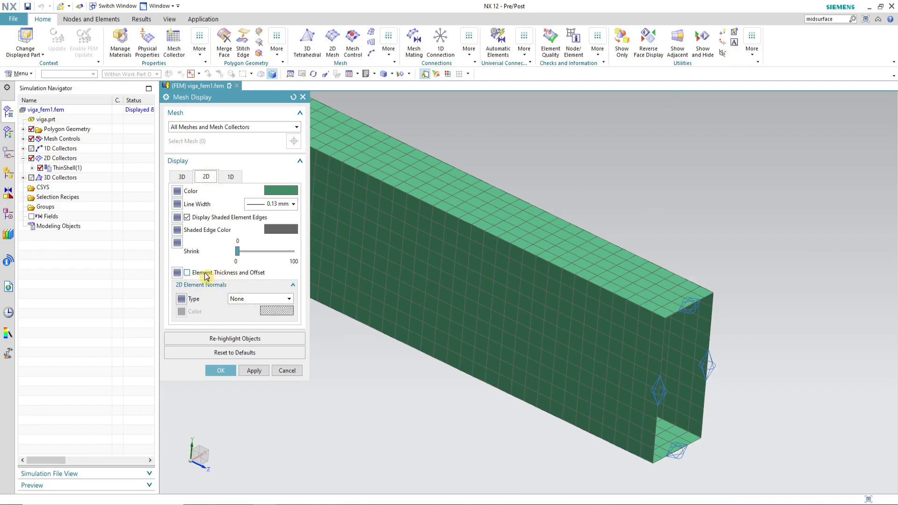
pyautogui.click(187, 272)
pyautogui.click(254, 371)
pyautogui.scroll(4, 661, 337)
pyautogui.scroll(-6, 634, 257)
pyautogui.scroll(5, 634, 261)
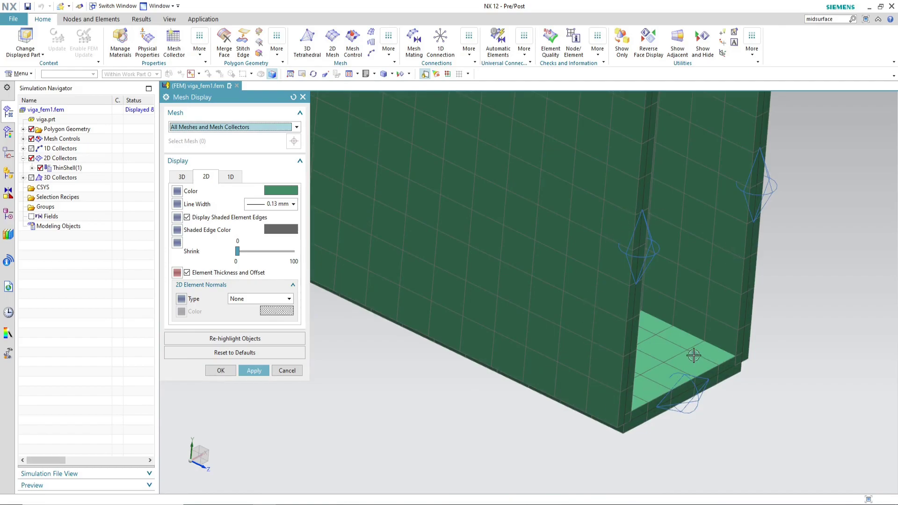
pyautogui.scroll(-4, 694, 355)
pyautogui.moveTo(687, 362); pyautogui.dragTo(668, 351, button='middle')
pyautogui.moveTo(675, 356); pyautogui.dragTo(693, 358, button='middle')
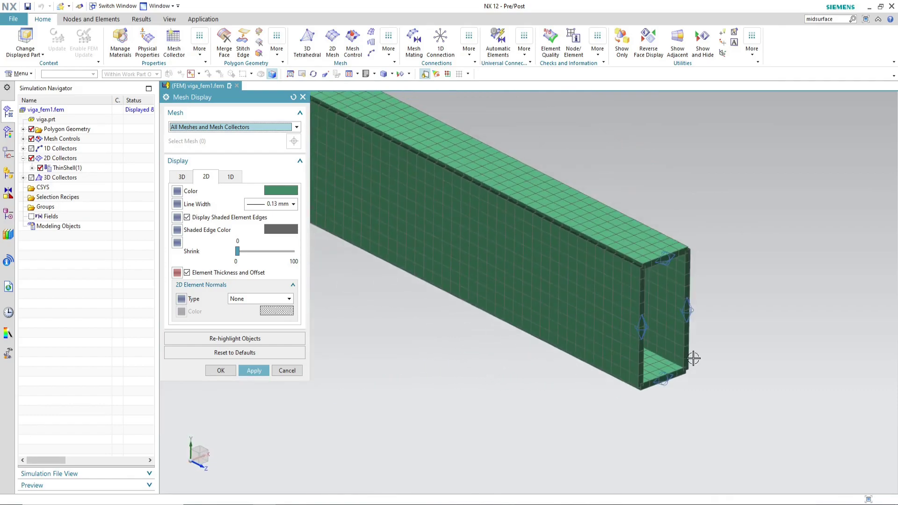
pyautogui.click(218, 272)
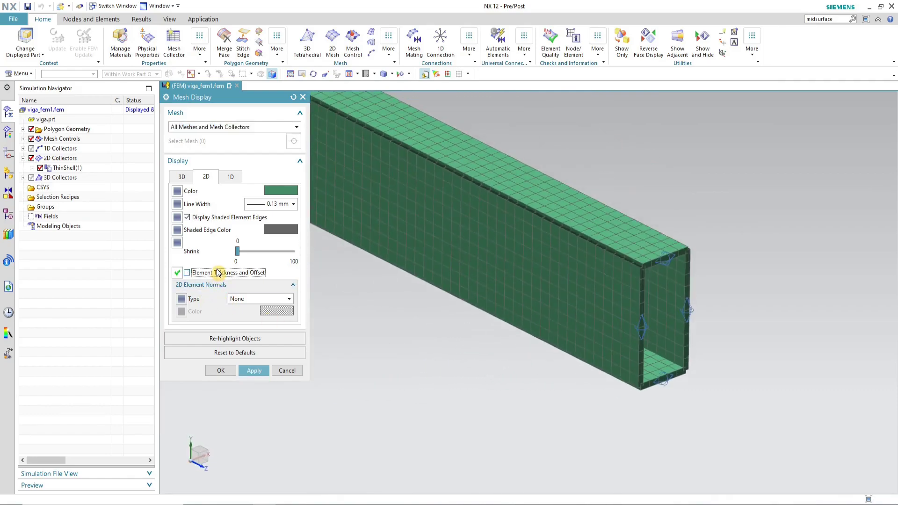
pyautogui.click(220, 371)
# Step: Open the Finite Element Model Summary and select the number of Quad4 elements
pyautogui.scroll(-3, 701, 397)
pyautogui.scroll(-3, 702, 397)
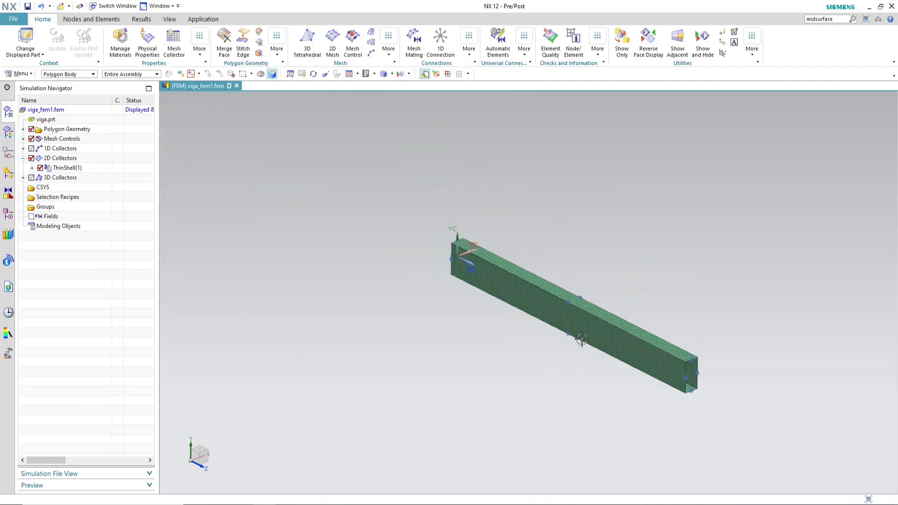
pyautogui.scroll(4, 569, 342)
pyautogui.scroll(-2, 479, 306)
pyautogui.scroll(1, 629, 267)
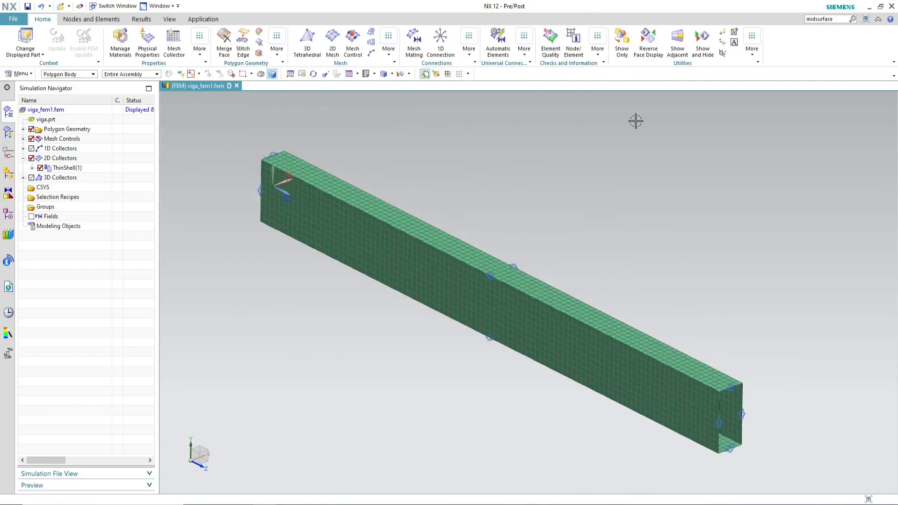
pyautogui.click(750, 58)
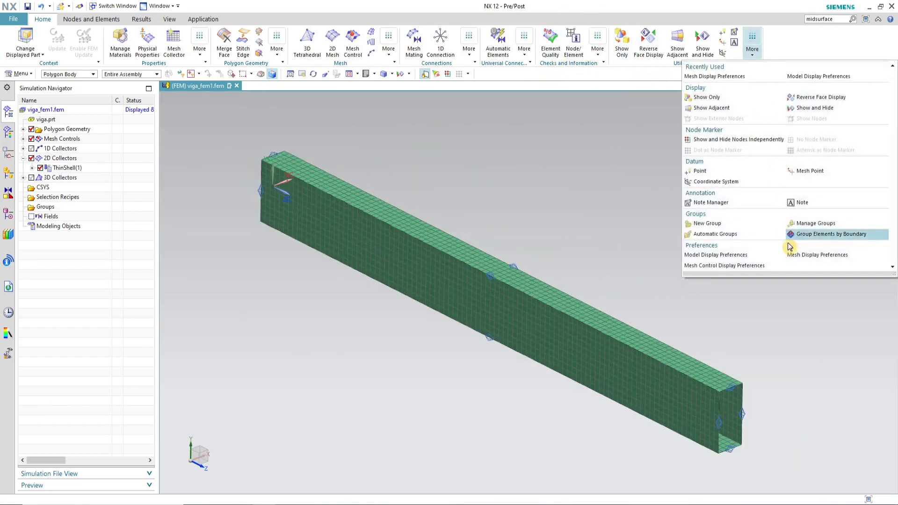
pyautogui.click(598, 47)
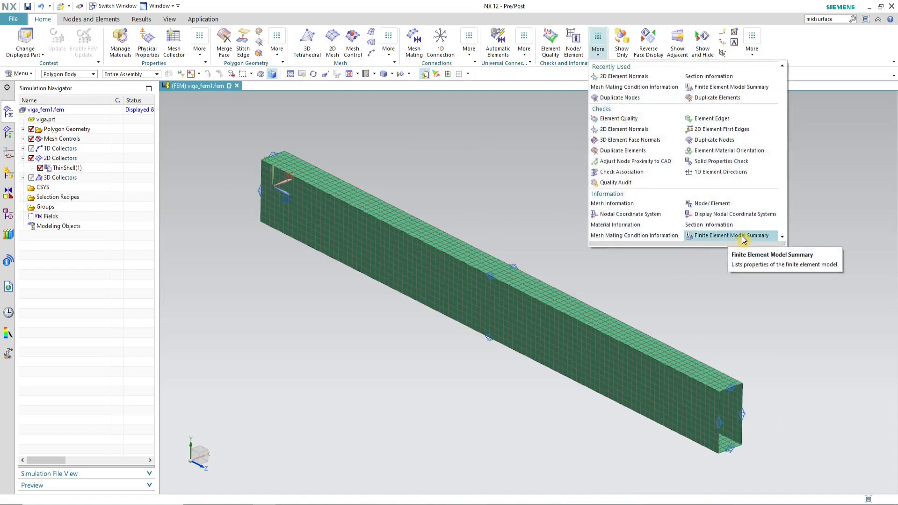
pyautogui.click(720, 236)
pyautogui.scroll(11, 337, 176)
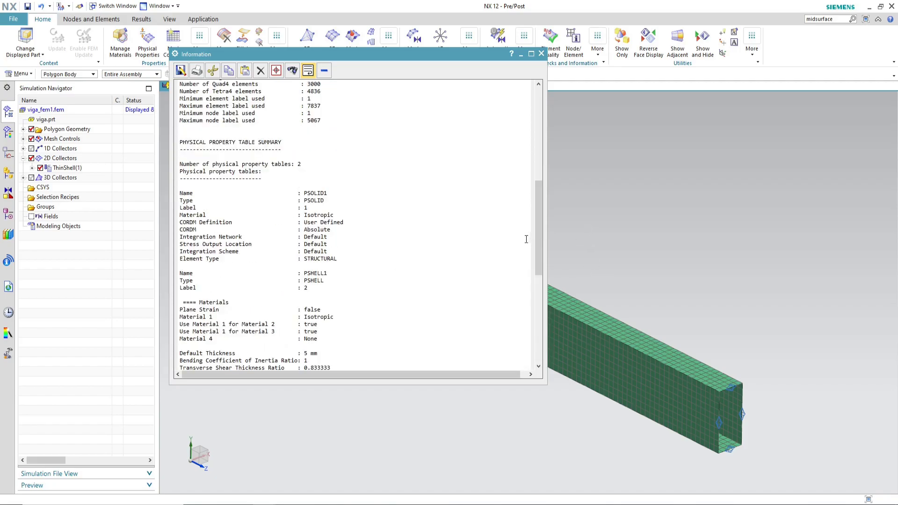
pyautogui.moveTo(538, 244); pyautogui.dragTo(537, 148)
pyautogui.scroll(-3, 340, 173)
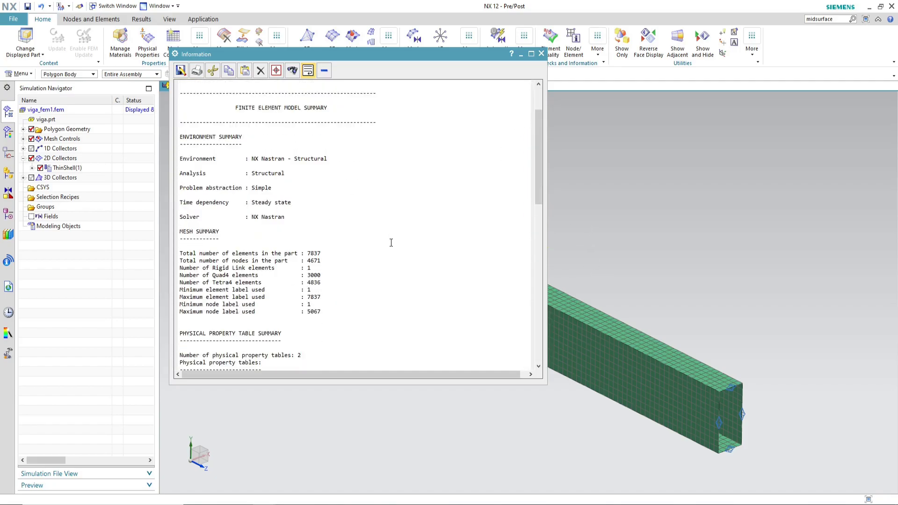
pyautogui.scroll(-2, 384, 244)
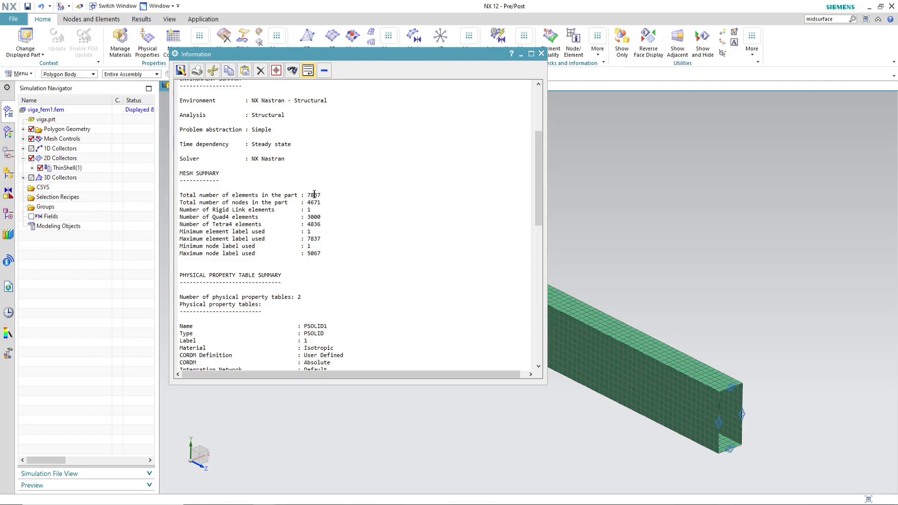
pyautogui.click(219, 225)
pyautogui.moveTo(179, 217); pyautogui.dragTo(304, 217)
# Step: Switch to Excel and enter 3000 as the MEF 2D element count in cell T7
pyautogui.hotkey('alt', 'Tab')
pyautogui.click(676, 196)
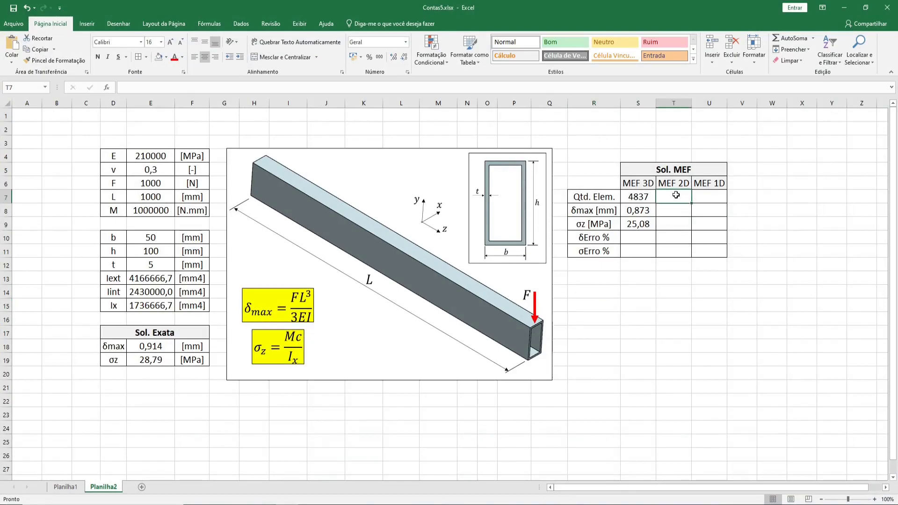
pyautogui.write('3000')
pyautogui.press('Return')
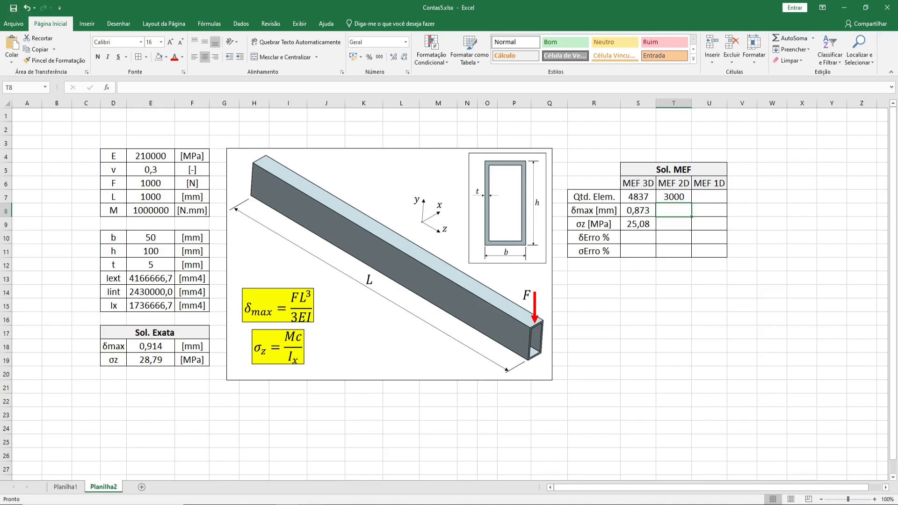
# Step: Switch back to NX and close the Information window
pyautogui.click(265, 504)
pyautogui.click(238, 479)
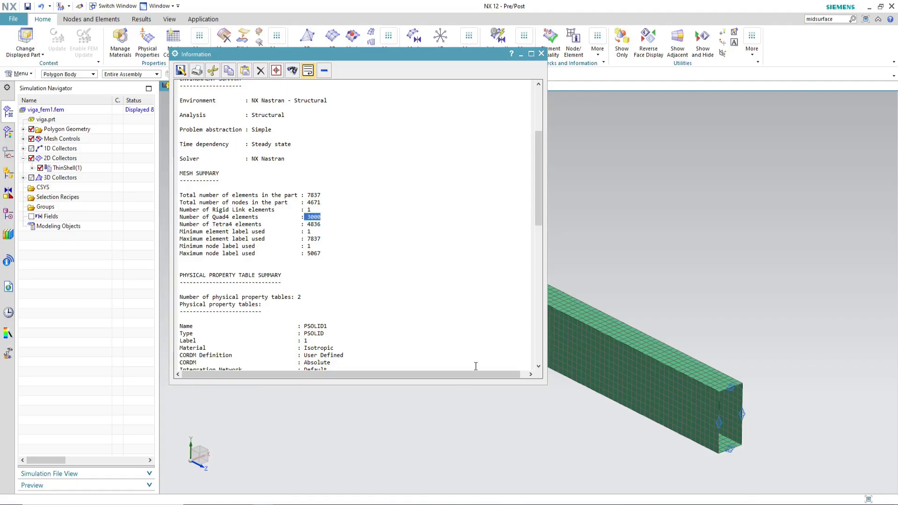
pyautogui.click(541, 54)
pyautogui.moveTo(622, 356); pyautogui.dragTo(555, 368, button='middle')
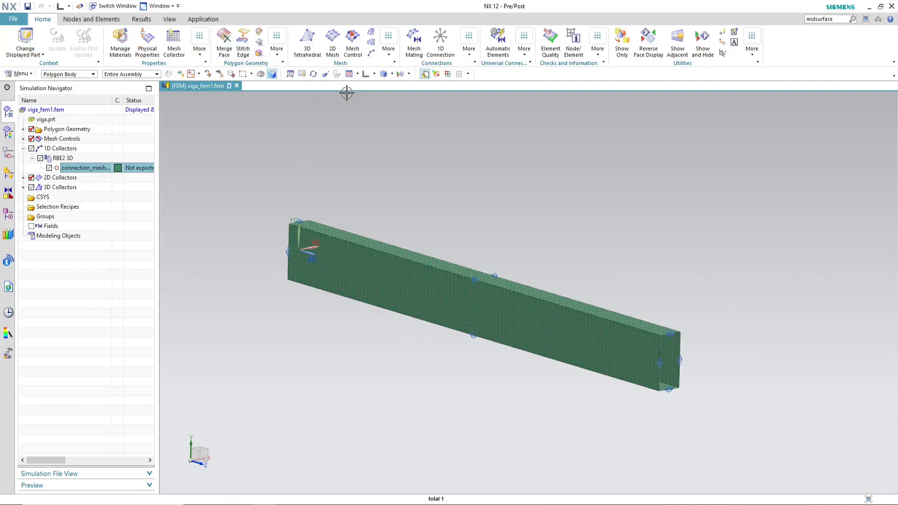
# Step: Create a Node to Node RBE2 1D connection from the beam end's centre node to the 30 shell nodes around the end edge
pyautogui.click(442, 45)
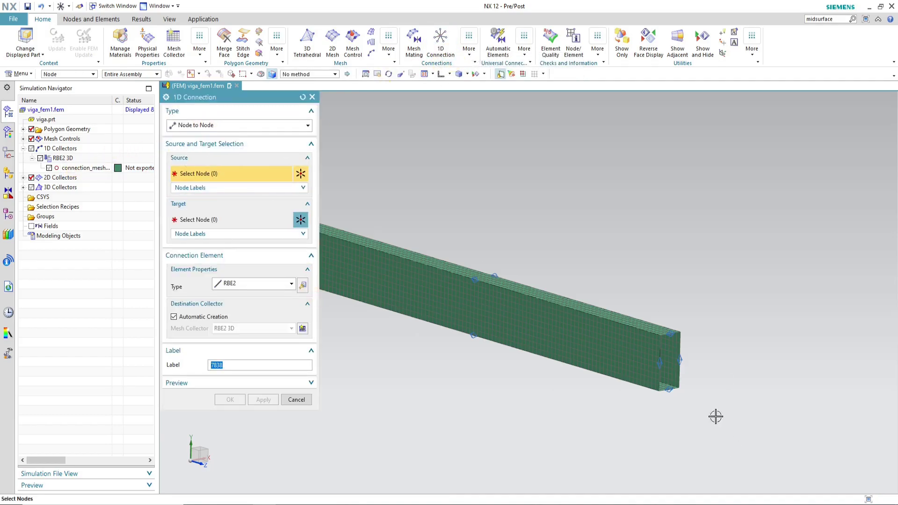
pyautogui.scroll(5, 681, 361)
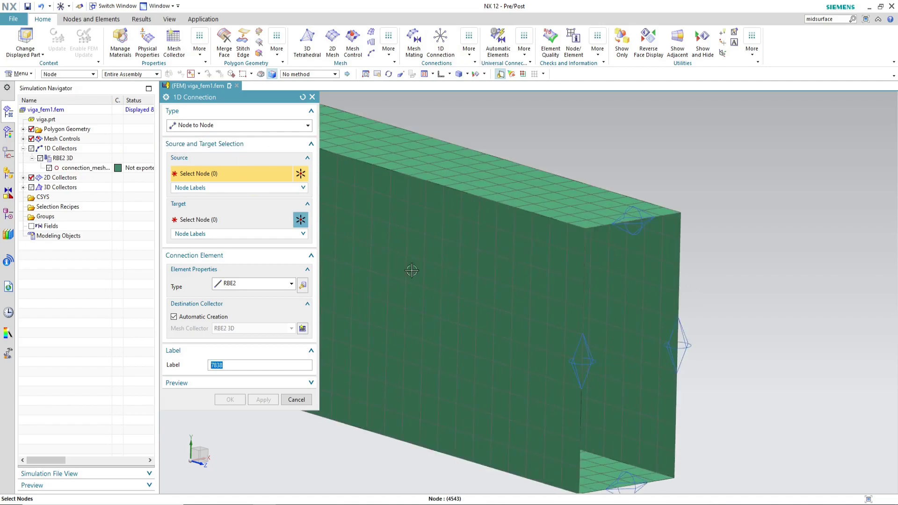
pyautogui.click(48, 167)
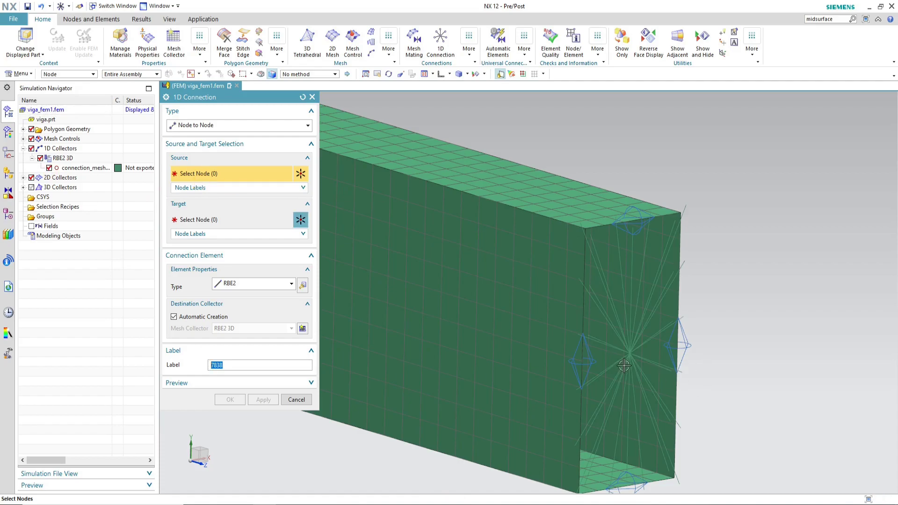
pyautogui.scroll(5, 625, 367)
pyautogui.click(643, 330)
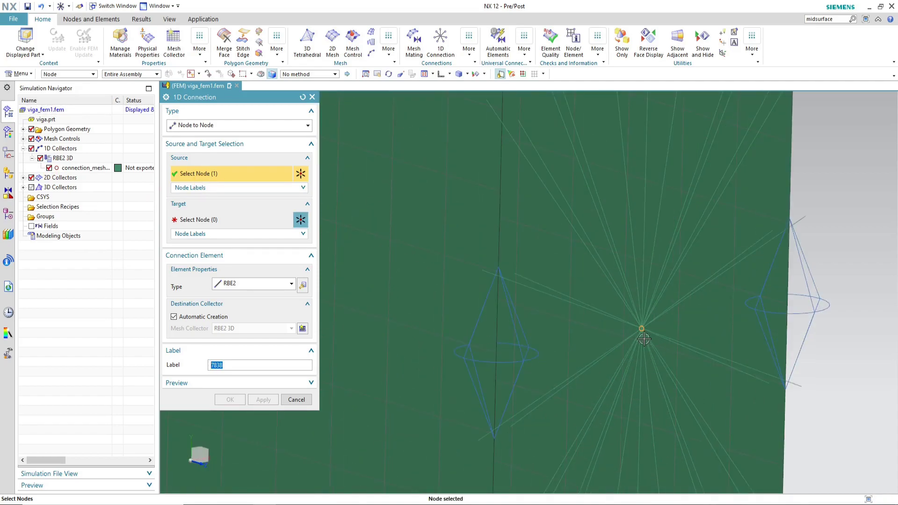
pyautogui.scroll(-5, 644, 338)
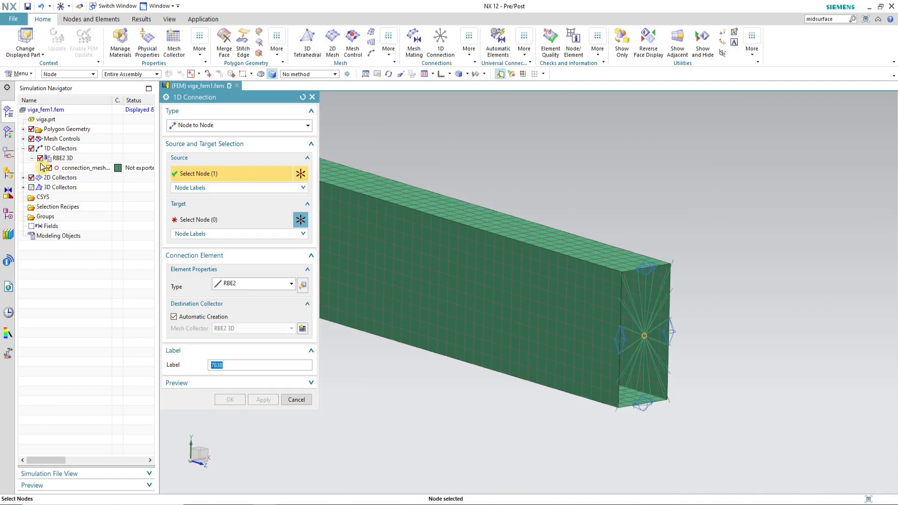
pyautogui.click(41, 159)
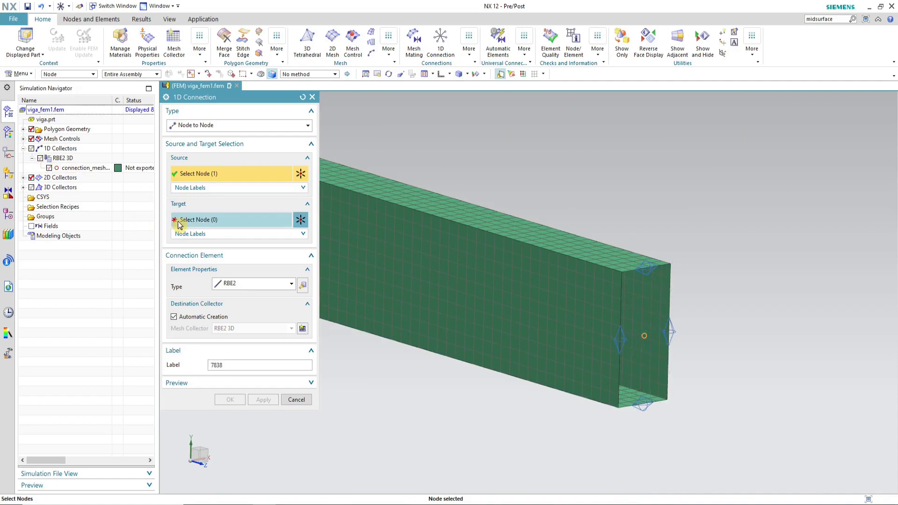
pyautogui.click(198, 220)
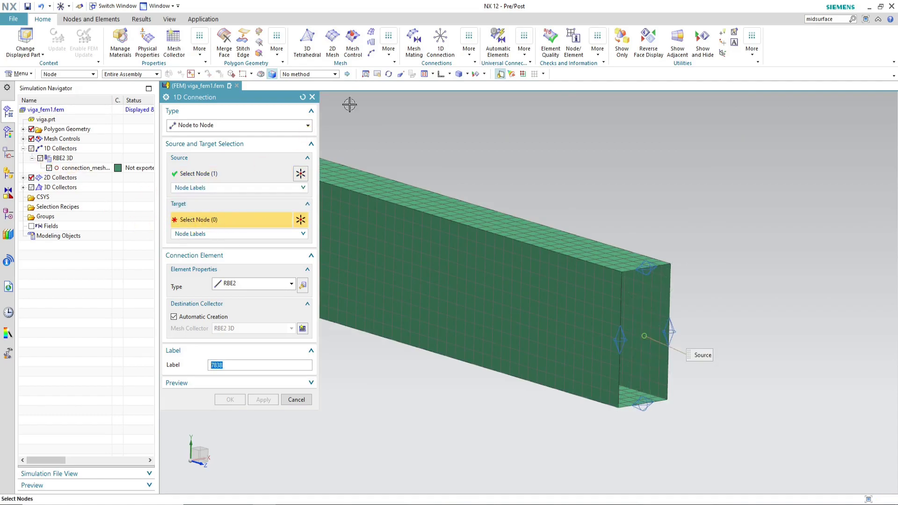
pyautogui.click(442, 74)
pyautogui.scroll(3, 568, 140)
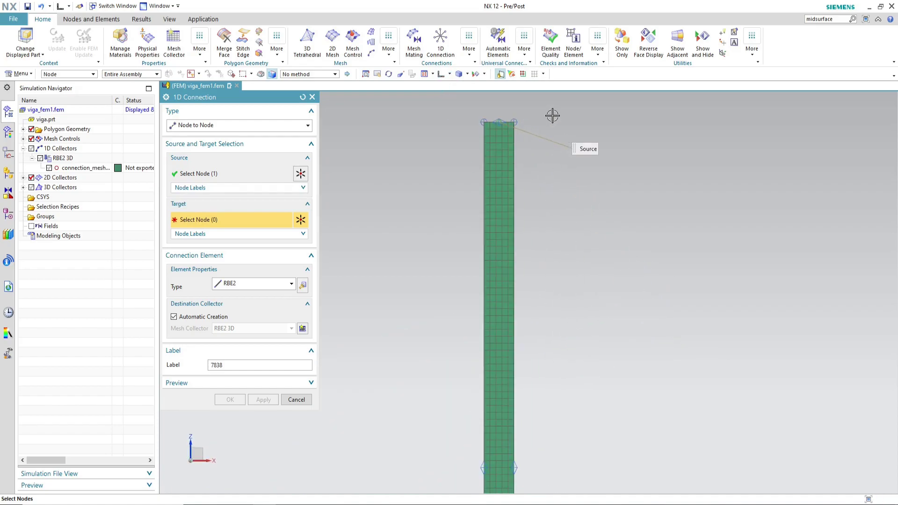
pyautogui.scroll(3, 509, 117)
pyautogui.scroll(3, 471, 122)
pyautogui.moveTo(437, 133); pyautogui.dragTo(581, 168)
pyautogui.moveTo(582, 167); pyautogui.dragTo(655, 322, button='middle')
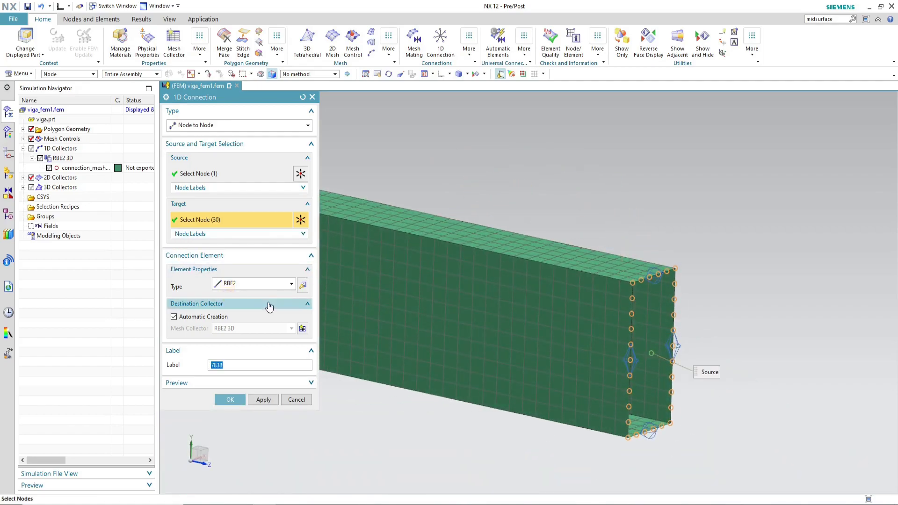
pyautogui.click(230, 399)
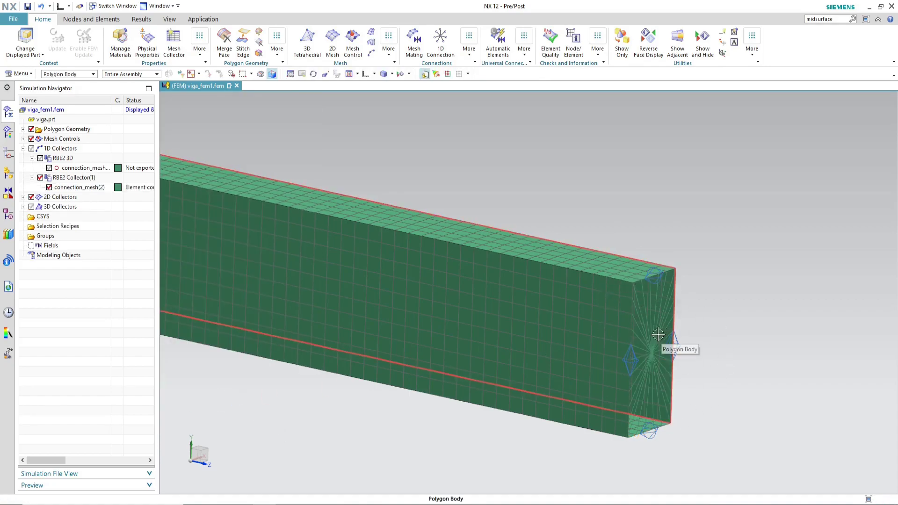
# Step: Rename the new RBE2 collector as RBE2 2D
pyautogui.rightClick(86, 181)
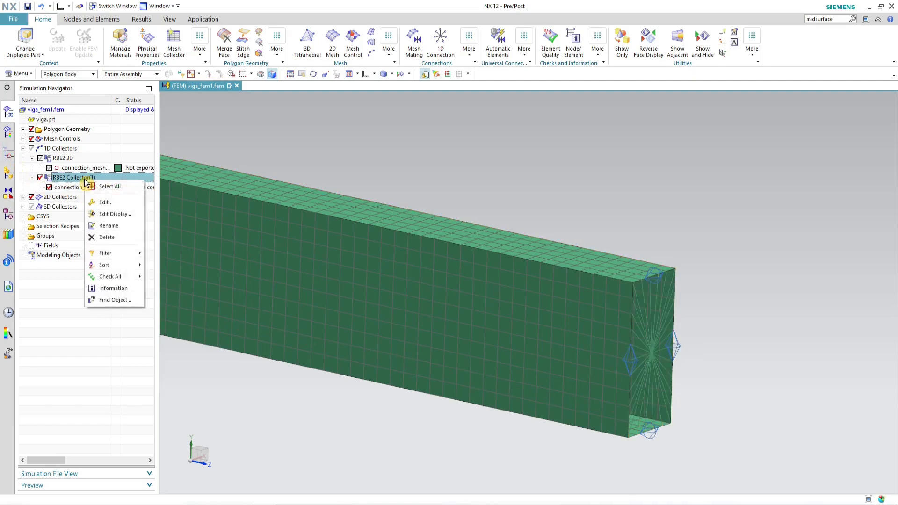
pyautogui.click(120, 226)
pyautogui.click(70, 181)
pyautogui.moveTo(70, 181); pyautogui.dragTo(106, 180)
pyautogui.write('2D')
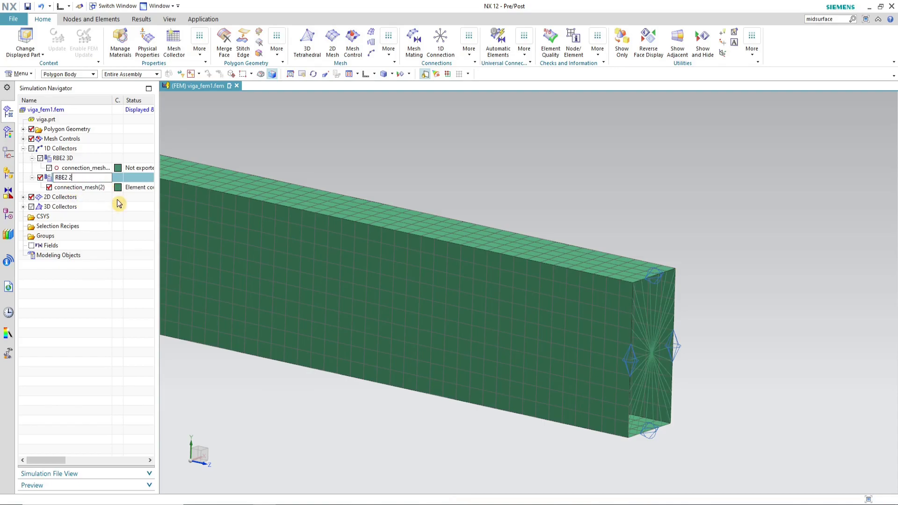
pyautogui.press('Return')
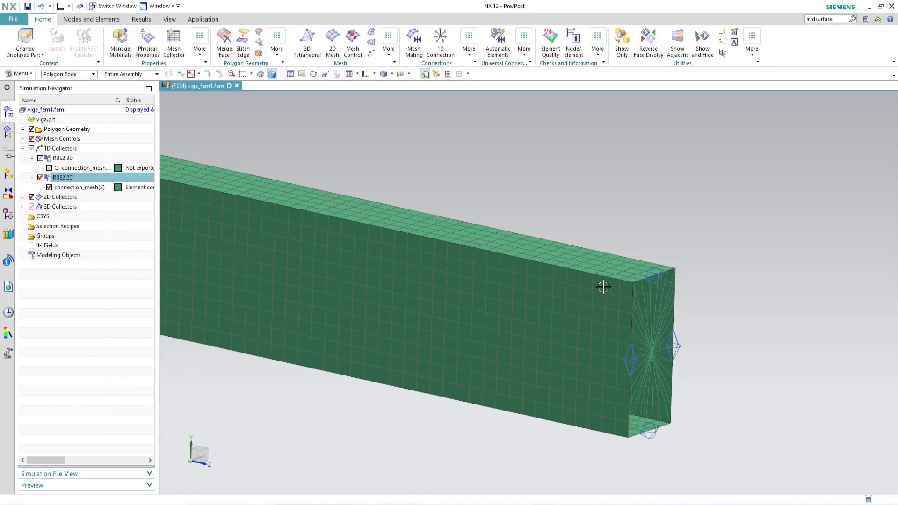
# Step: Save the FEM part
pyautogui.scroll(-5, 699, 341)
pyautogui.scroll(5, 684, 341)
pyautogui.scroll(3, 684, 340)
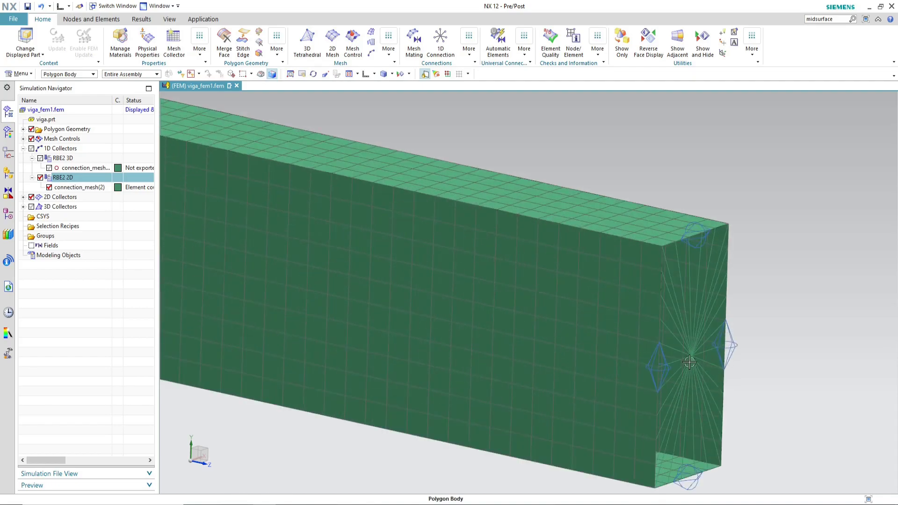
pyautogui.scroll(-6, 704, 342)
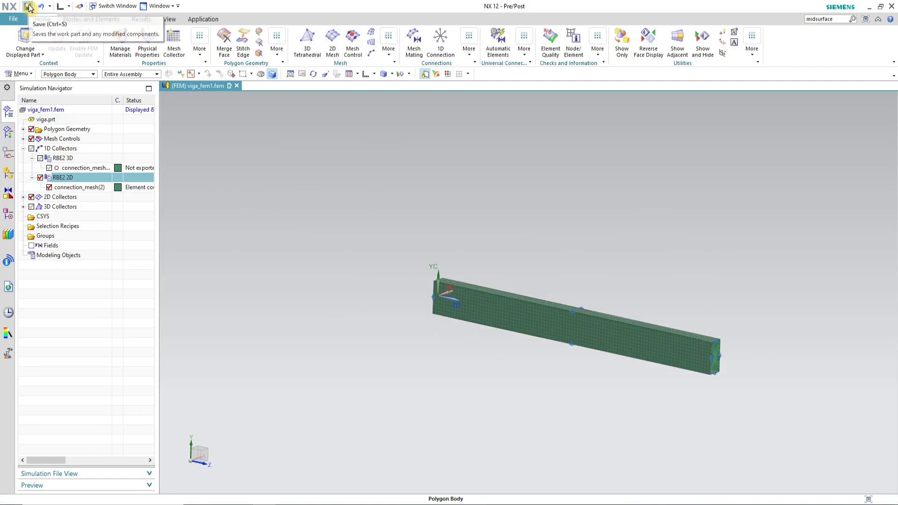
pyautogui.scroll(2, 622, 318)
pyautogui.scroll(2, 622, 317)
pyautogui.scroll(-1, 447, 141)
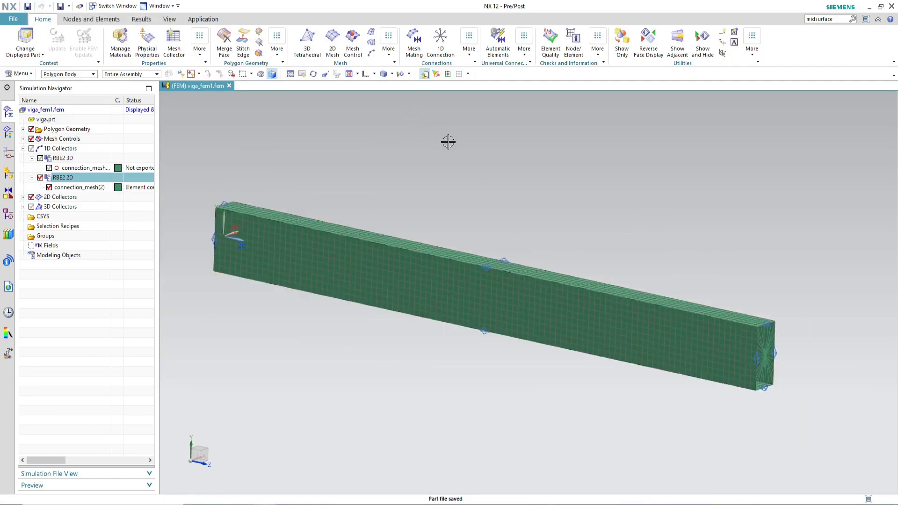
# Step: Switch the displayed window to the viga_sim1.sim simulation
pyautogui.click(167, 7)
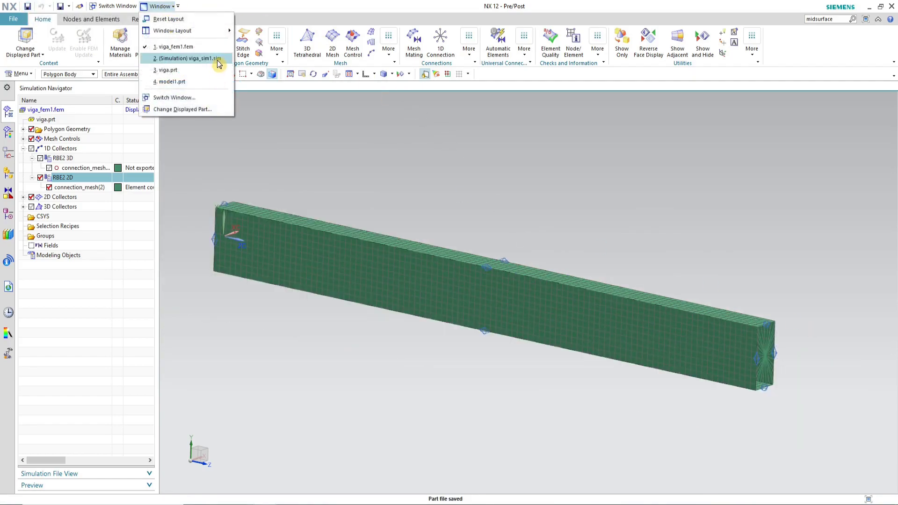
pyautogui.moveTo(212, 58)
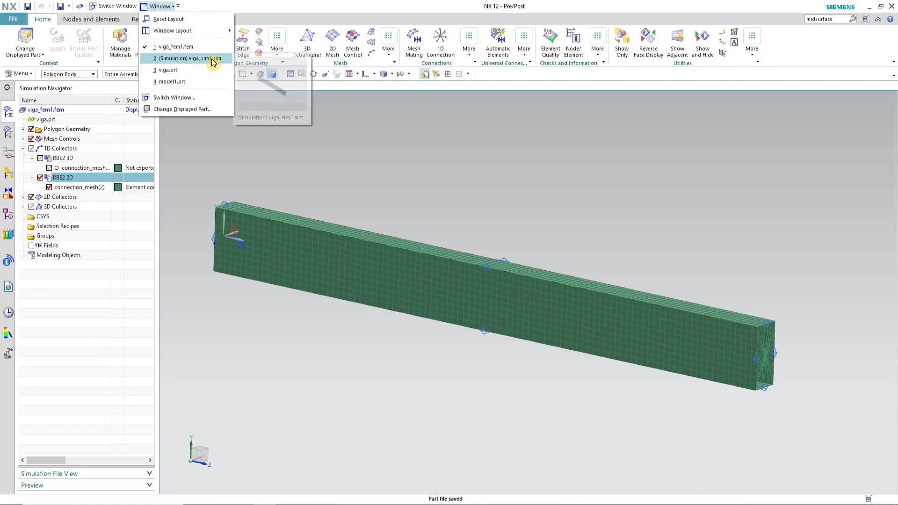
pyautogui.click(211, 58)
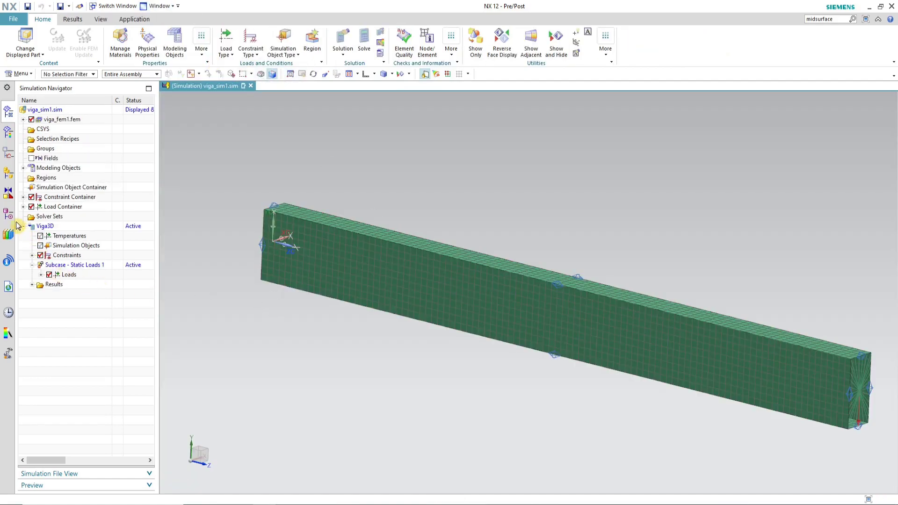
# Step: Clone the Viga3D solution
pyautogui.click(23, 227)
pyautogui.click(24, 226)
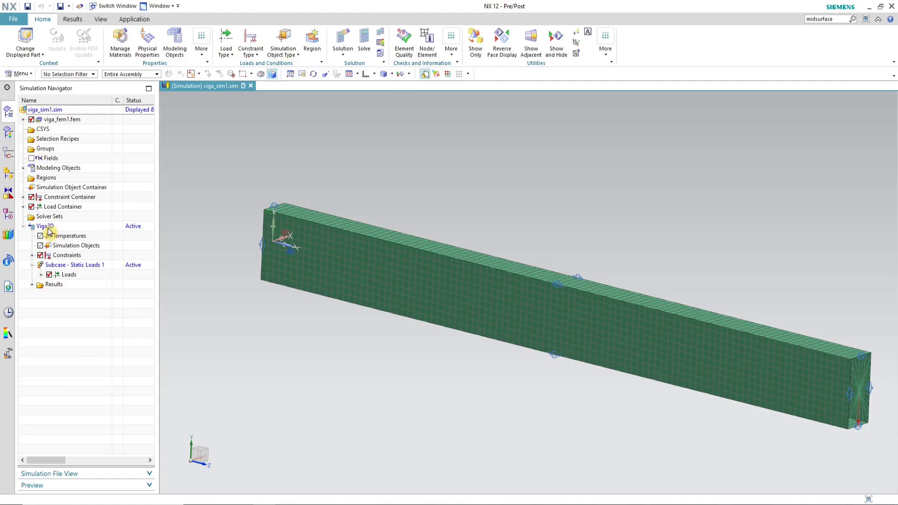
pyautogui.click(47, 227)
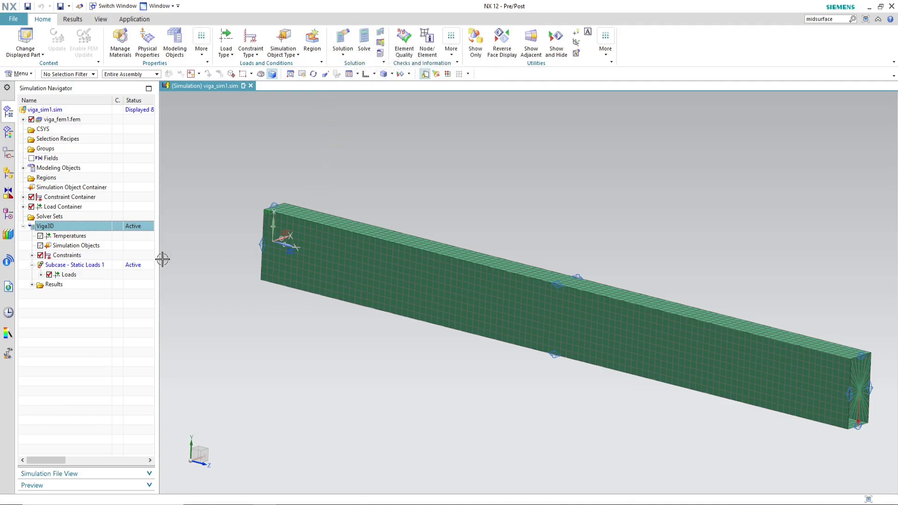
pyautogui.rightClick(96, 226)
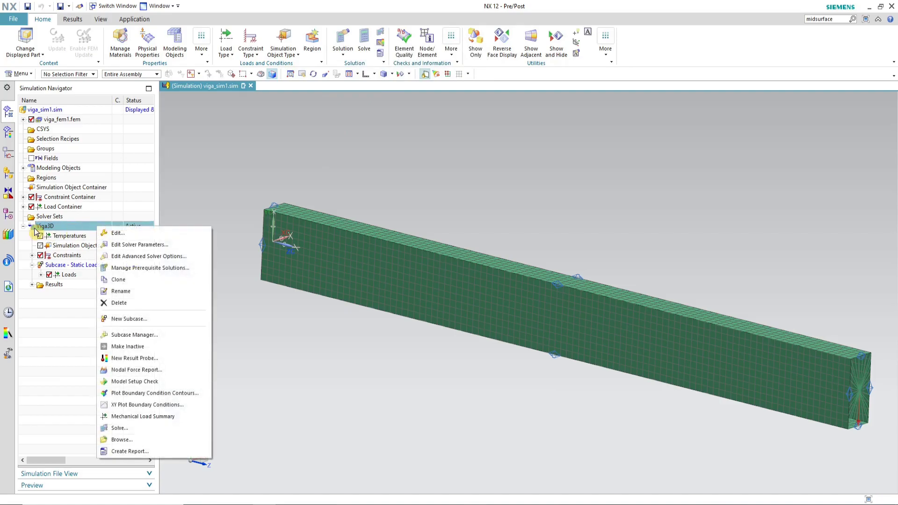
pyautogui.click(134, 282)
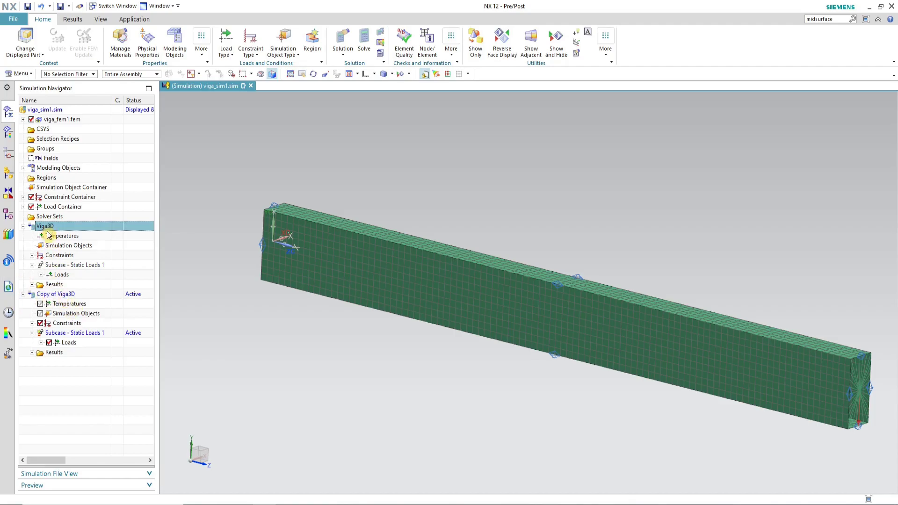
# Step: Rename the cloned solution as Viga2D
pyautogui.click(41, 342)
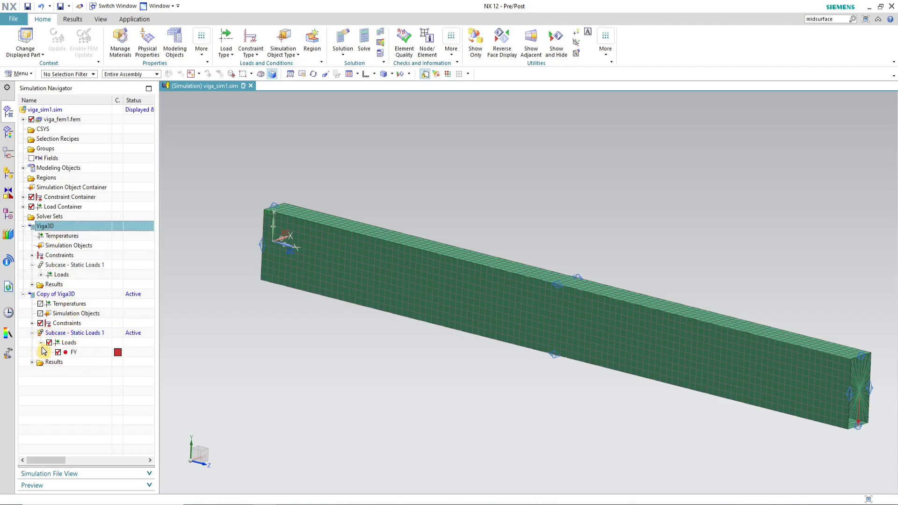
pyautogui.click(32, 324)
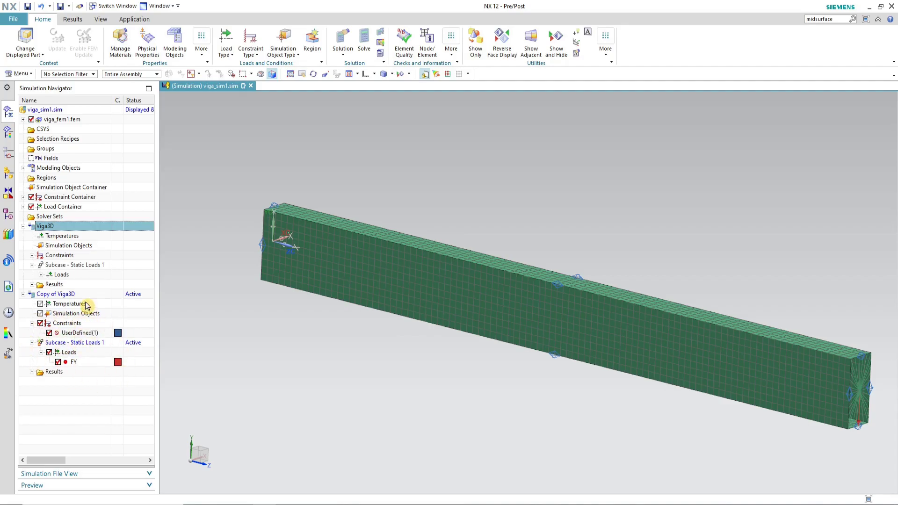
pyautogui.click(53, 297)
pyautogui.click(23, 226)
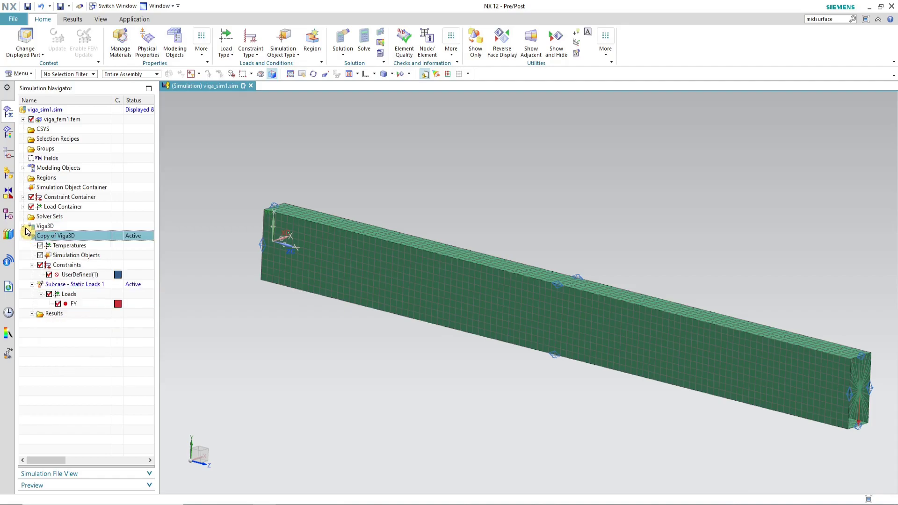
pyautogui.rightClick(77, 236)
pyautogui.click(139, 301)
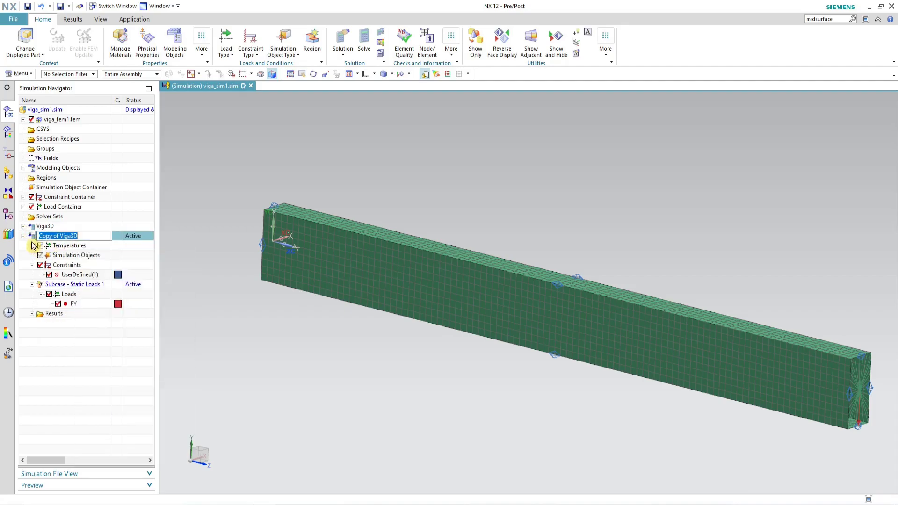
pyautogui.click(59, 236)
pyautogui.press('BackSpace')
pyautogui.press('End')
pyautogui.press('Return')
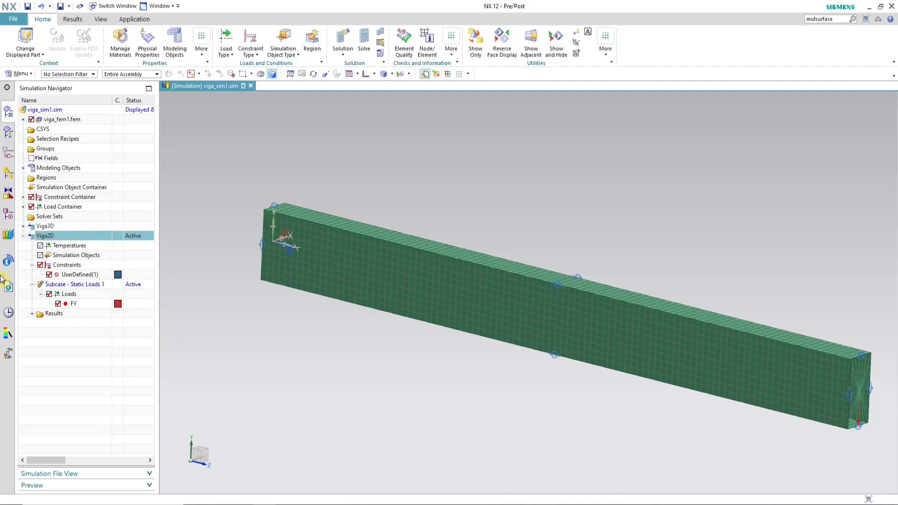
# Step: Inspect the Viga2D solution's FY load and UserDefined(1) constraint on the beam
pyautogui.click(70, 304)
pyautogui.scroll(-3, 278, 298)
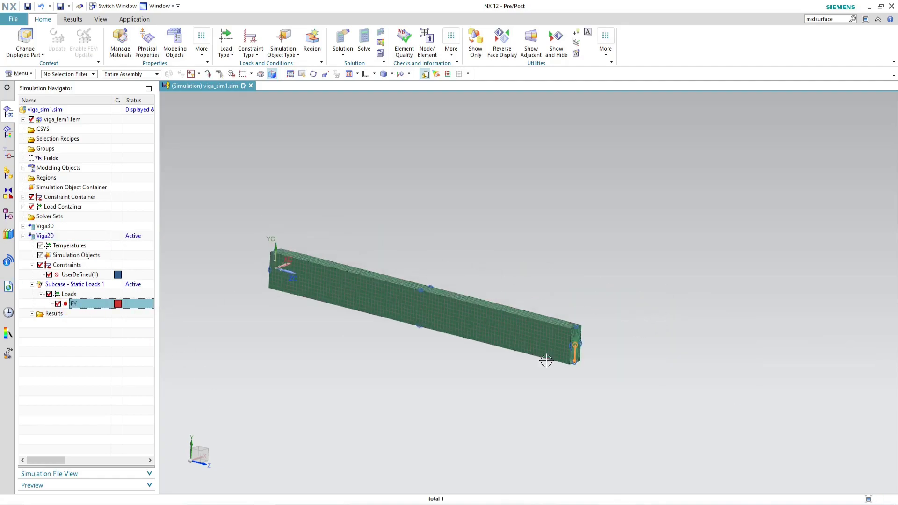
pyautogui.scroll(4, 546, 360)
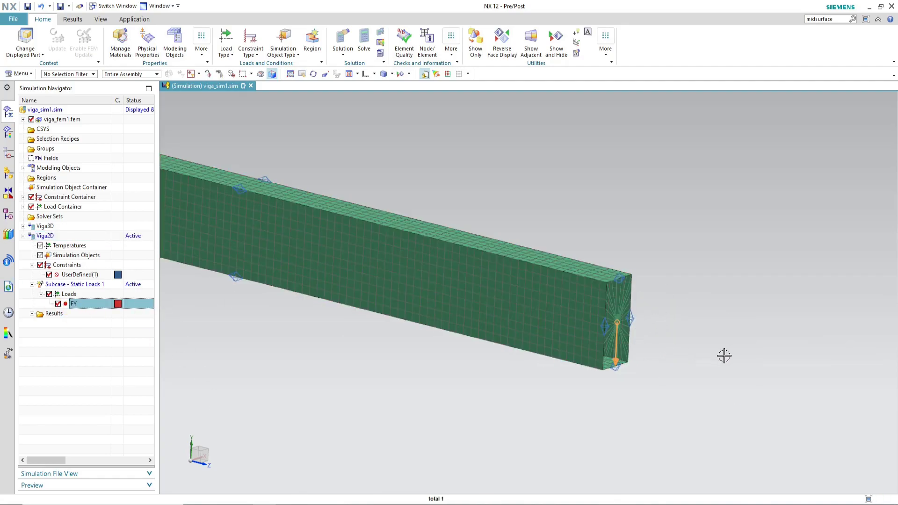
pyautogui.scroll(-2, 724, 356)
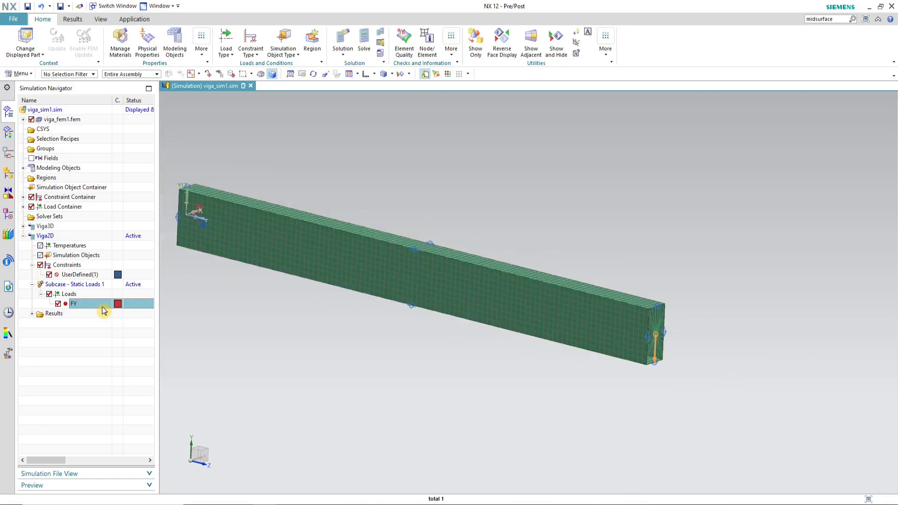
pyautogui.click(82, 276)
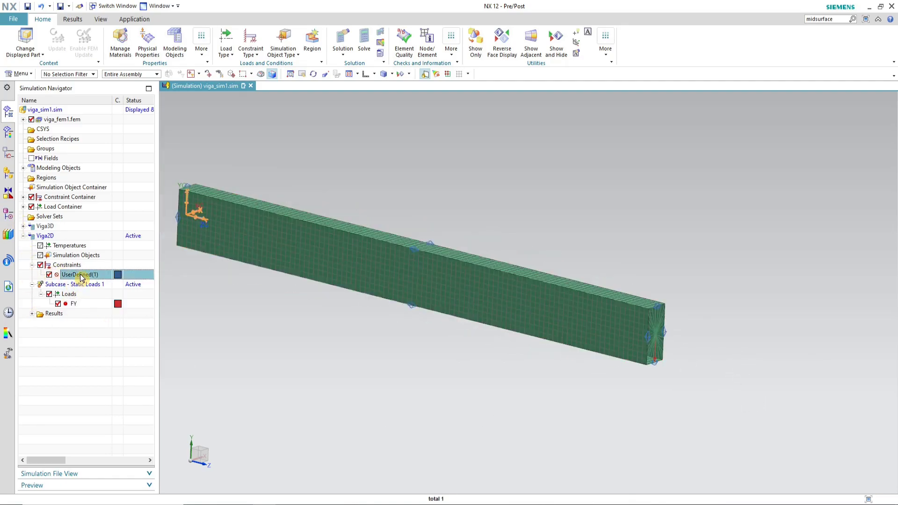
pyautogui.moveTo(256, 261); pyautogui.dragTo(458, 265, button='middle')
pyautogui.scroll(-2, 445, 345)
pyautogui.scroll(2, 225, 253)
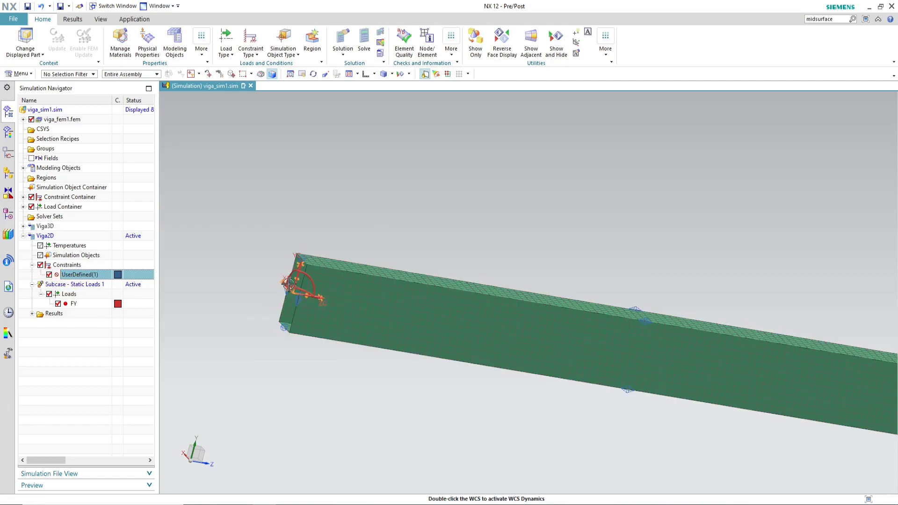
# Step: Edit the UserDefined(1) constraint so it fixes the 30 nodes across the beam's end edge
pyautogui.doubleClick(82, 276)
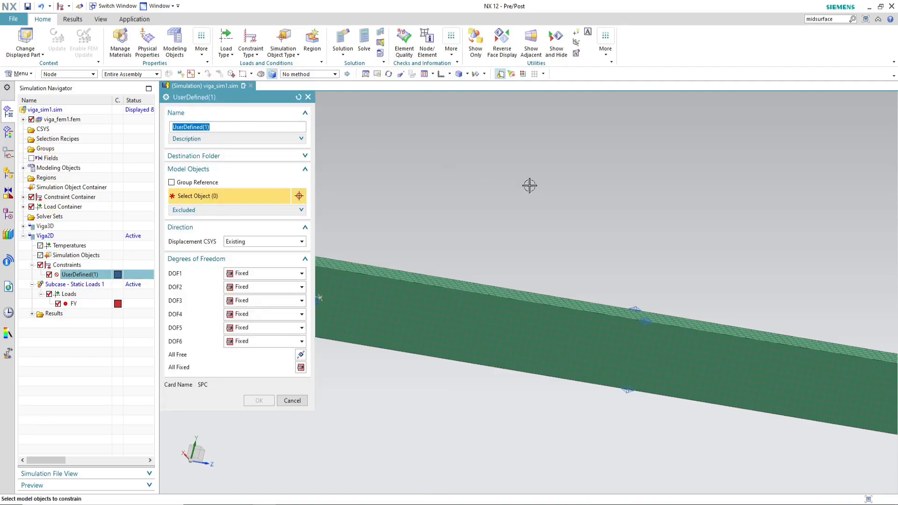
pyautogui.scroll(-3, 632, 299)
pyautogui.click(440, 74)
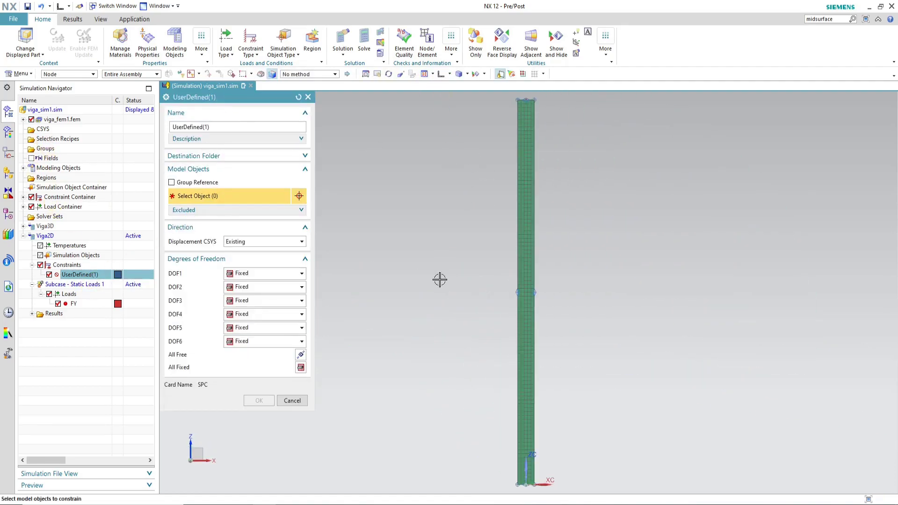
pyautogui.scroll(-4, 497, 219)
pyautogui.scroll(5, 521, 314)
pyautogui.moveTo(562, 331); pyautogui.dragTo(383, 291)
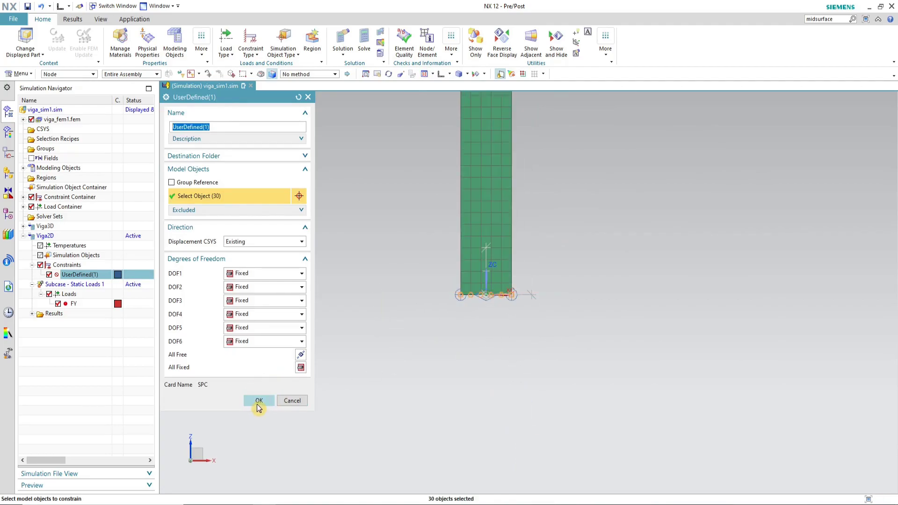
pyautogui.click(259, 401)
# Step: Solve the Viga2D solution and close the solver monitor and information windows
pyautogui.moveTo(299, 381); pyautogui.dragTo(414, 255, button='middle')
pyautogui.scroll(2, 274, 206)
pyautogui.moveTo(355, 259); pyautogui.dragTo(510, 364, button='middle')
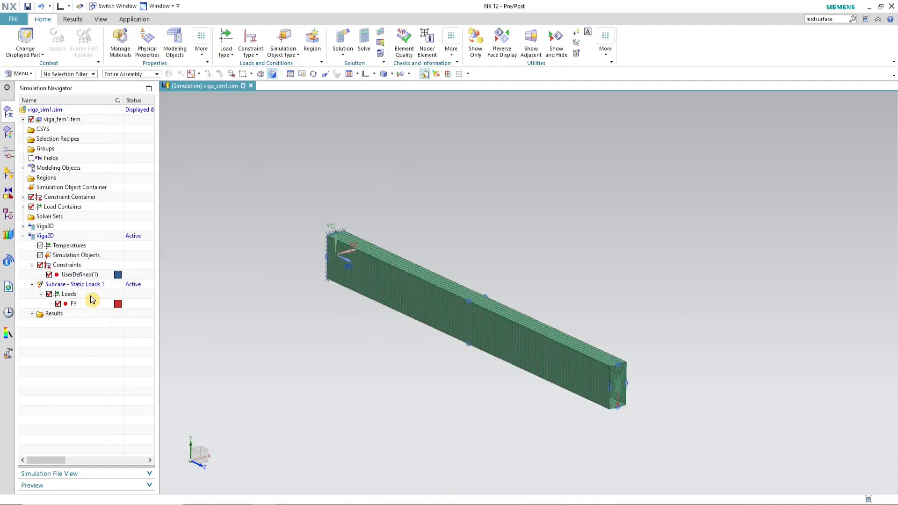
pyautogui.click(54, 240)
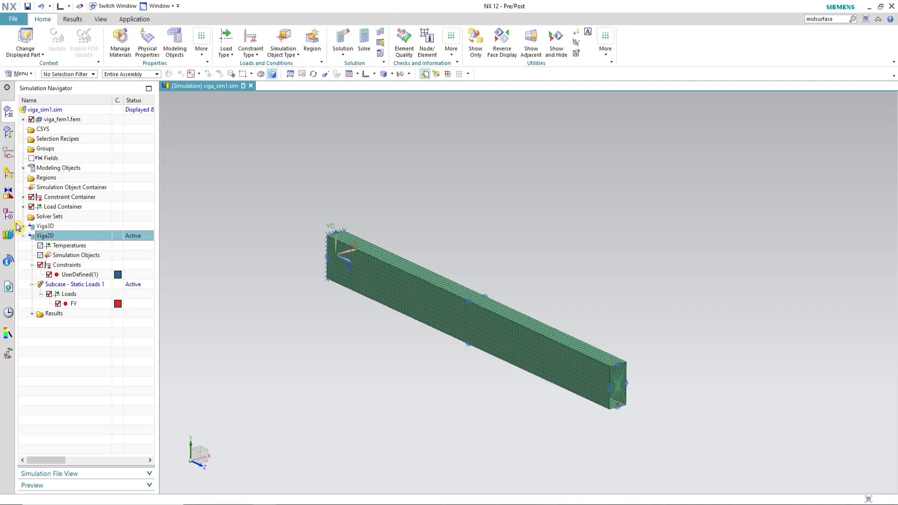
pyautogui.rightClick(51, 238)
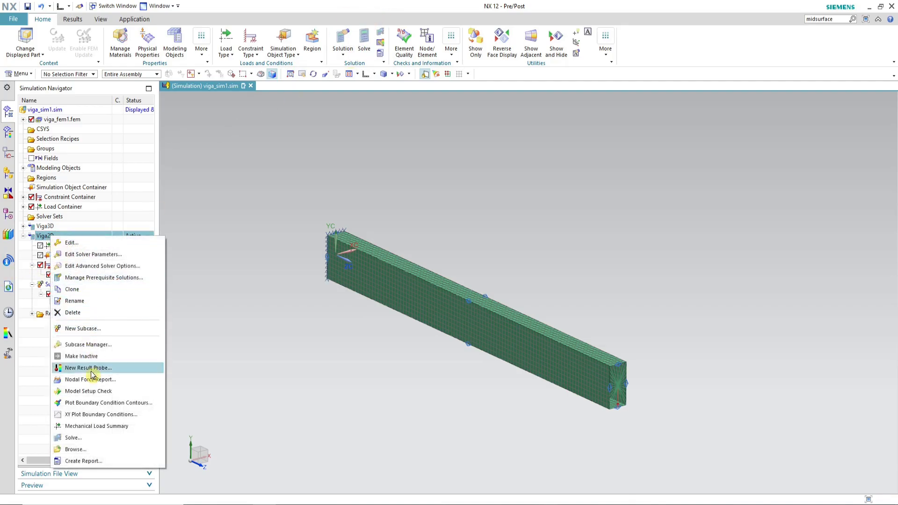
pyautogui.click(104, 423)
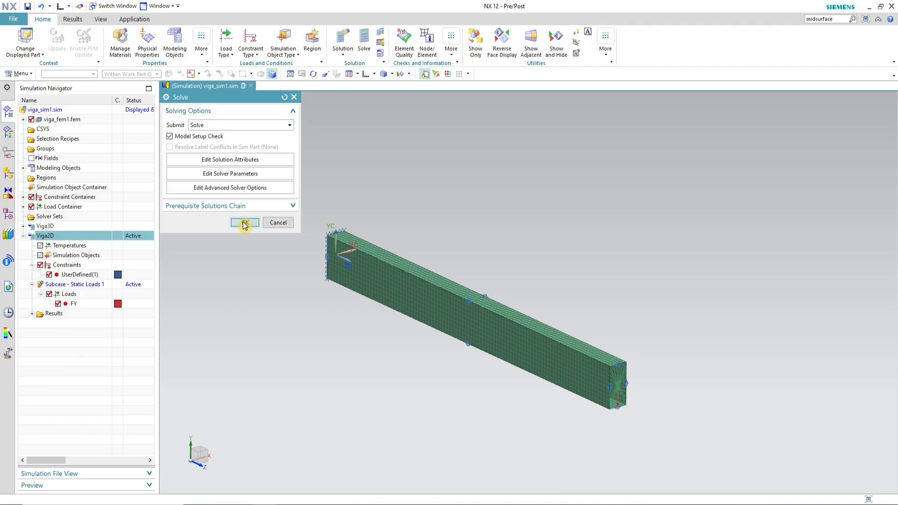
pyautogui.click(244, 223)
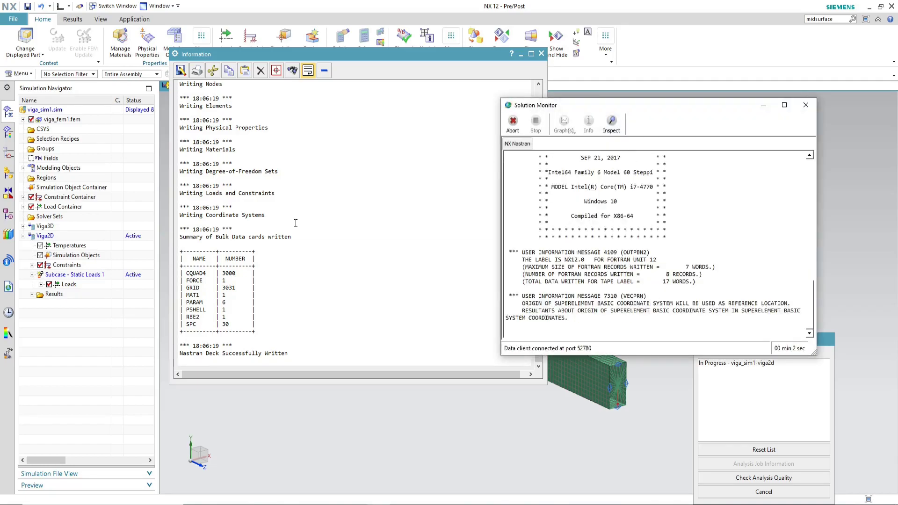
pyautogui.click(472, 265)
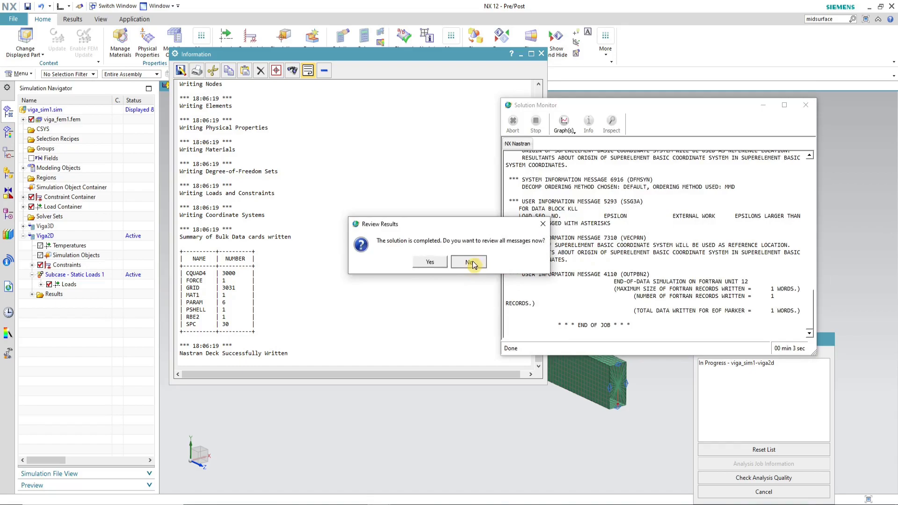
pyautogui.click(805, 106)
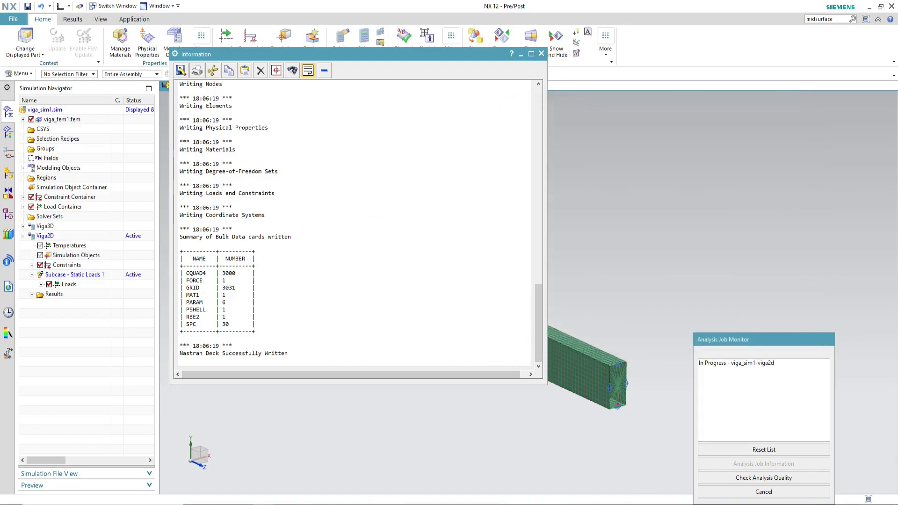
pyautogui.click(755, 494)
pyautogui.click(542, 54)
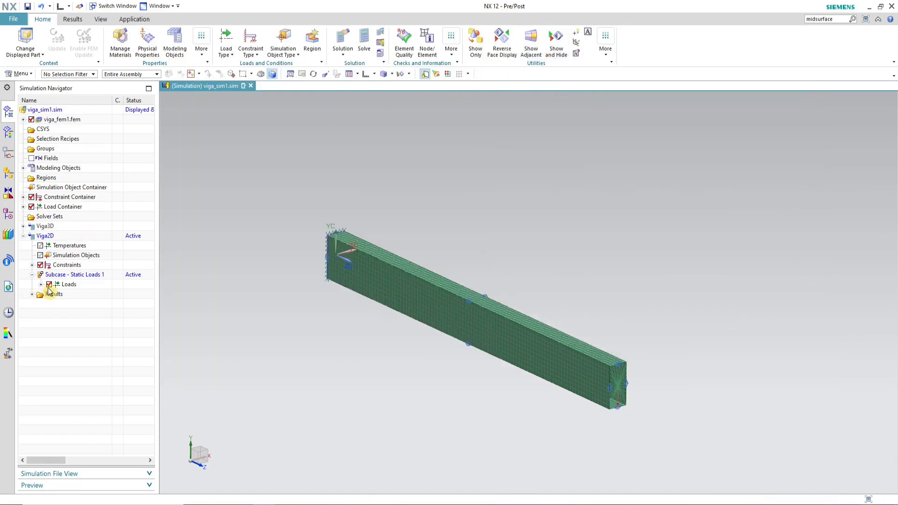
# Step: Display the Viga2D result's nodal displacement in Y as a contour plot
pyautogui.click(32, 295)
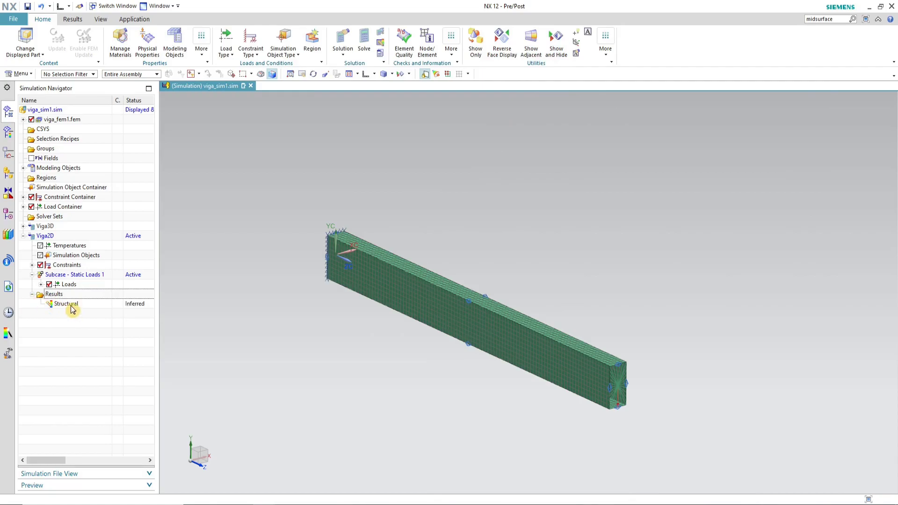
pyautogui.doubleClick(71, 305)
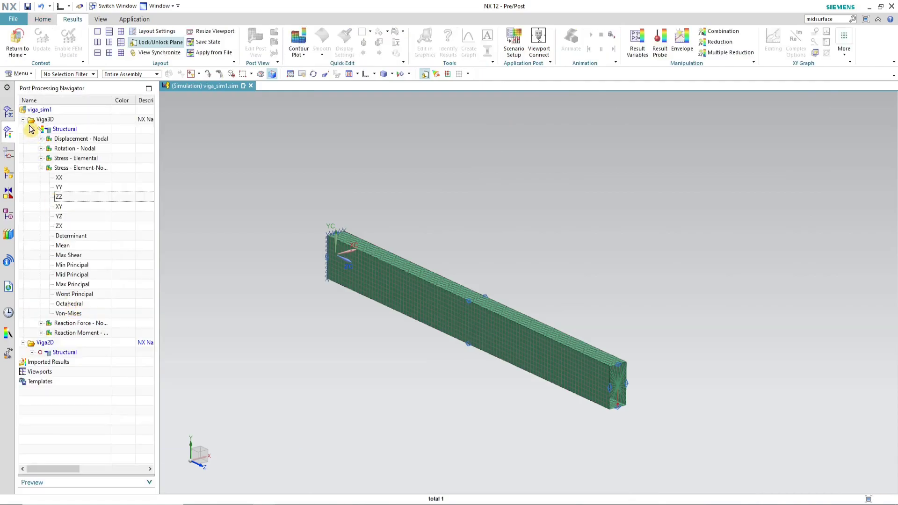
pyautogui.click(23, 120)
pyautogui.click(23, 129)
pyautogui.click(45, 121)
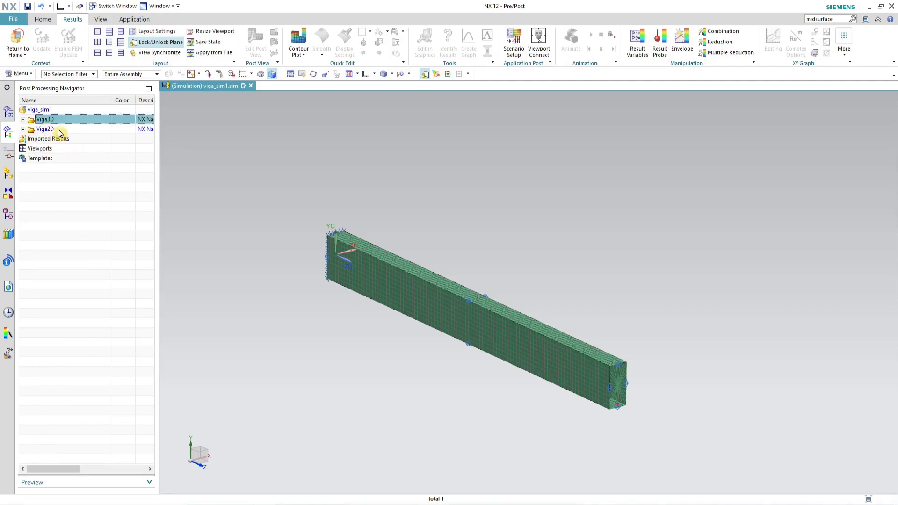
pyautogui.click(47, 129)
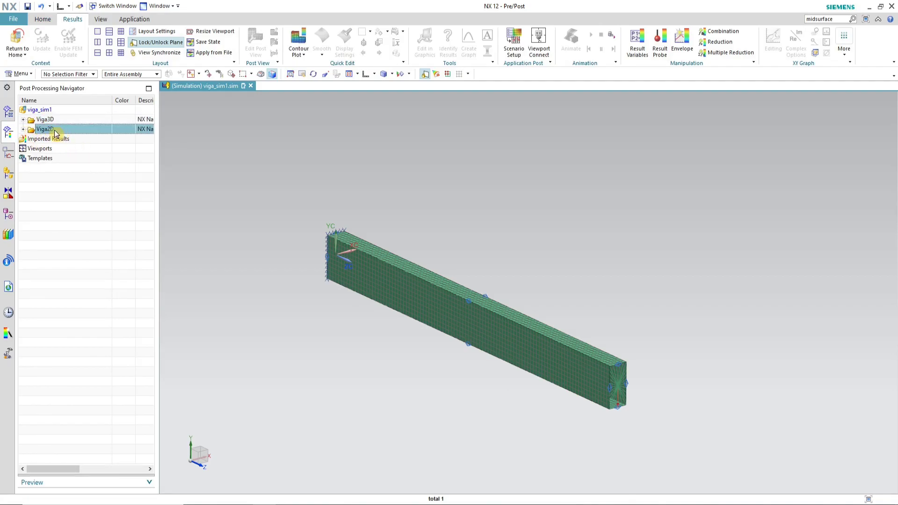
pyautogui.click(23, 129)
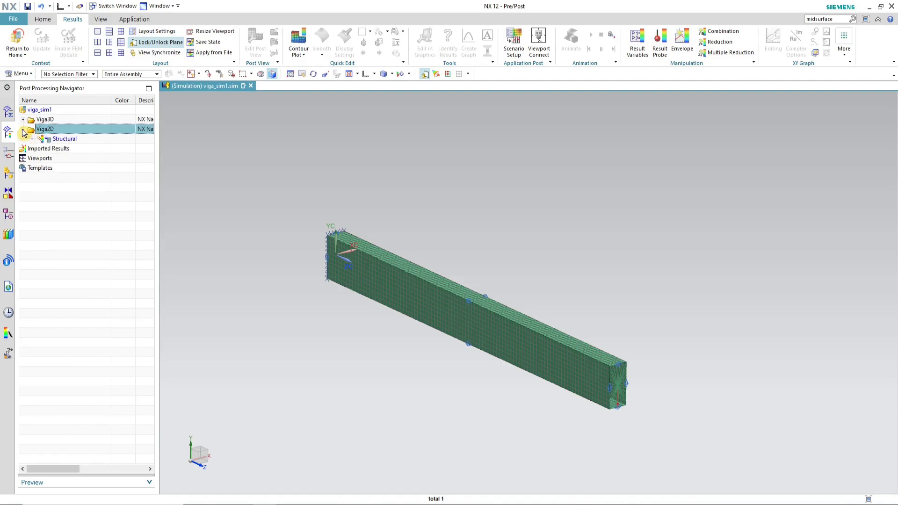
pyautogui.click(32, 139)
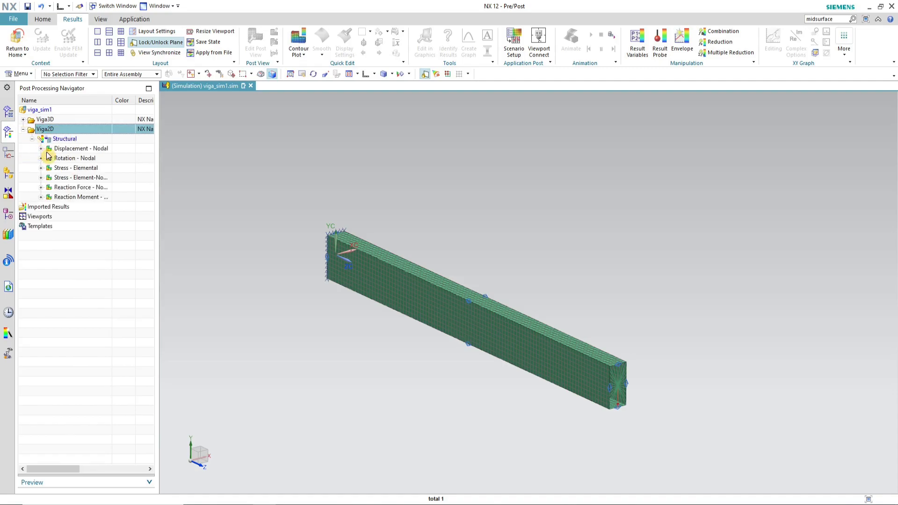
pyautogui.click(40, 149)
pyautogui.doubleClick(60, 168)
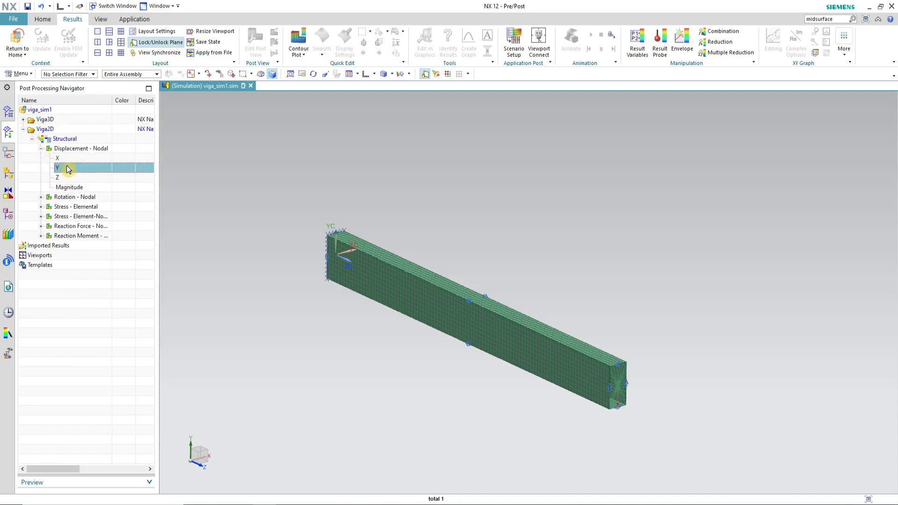
pyautogui.scroll(-3, 554, 220)
pyautogui.scroll(3, 521, 244)
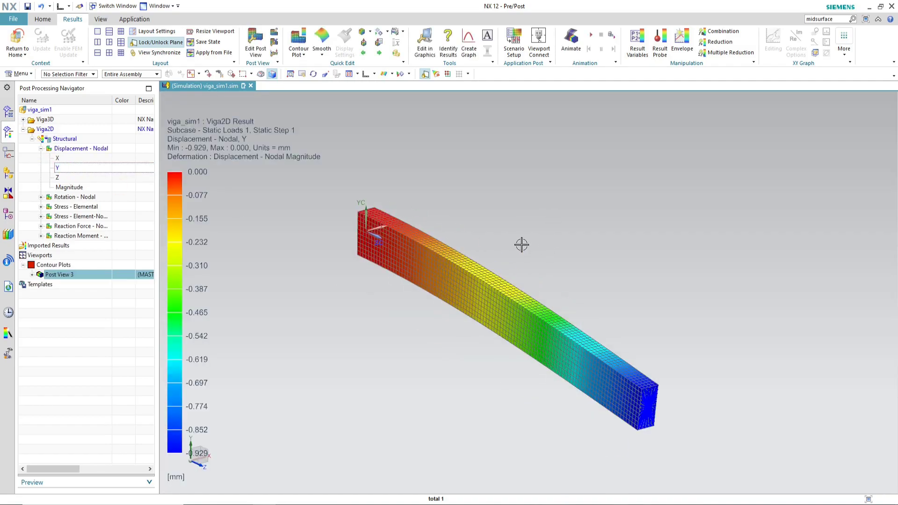
pyautogui.moveTo(543, 338); pyautogui.dragTo(554, 337, button='middle')
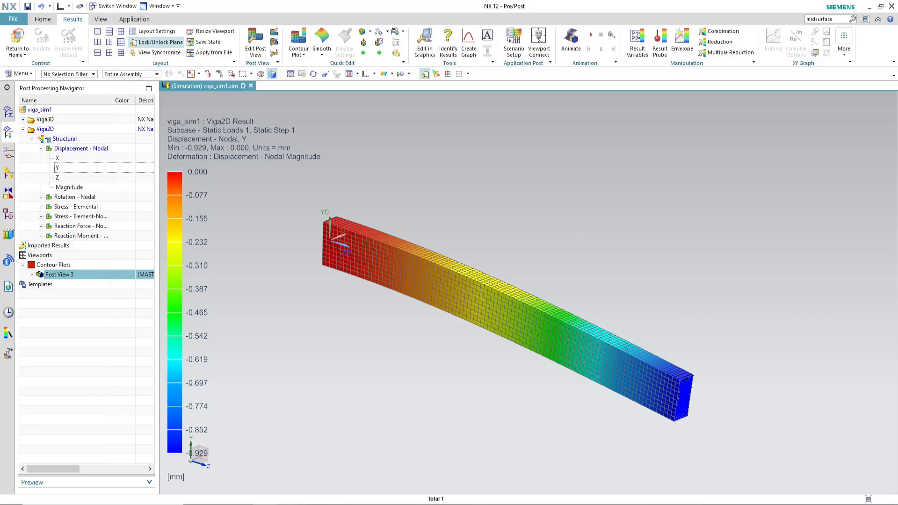
# Step: Switch to Excel and enter 0,929 as the MEF 2D δmax value
pyautogui.moveTo(287, 504)
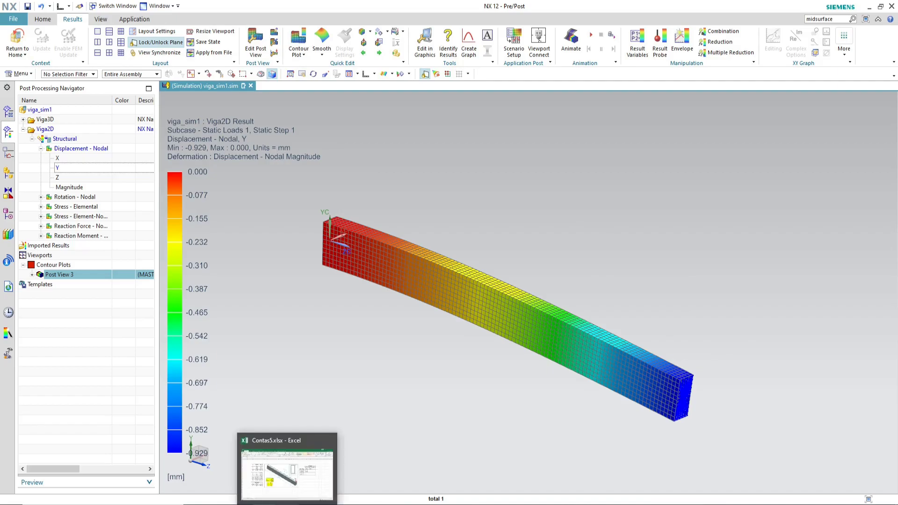
pyautogui.click(287, 504)
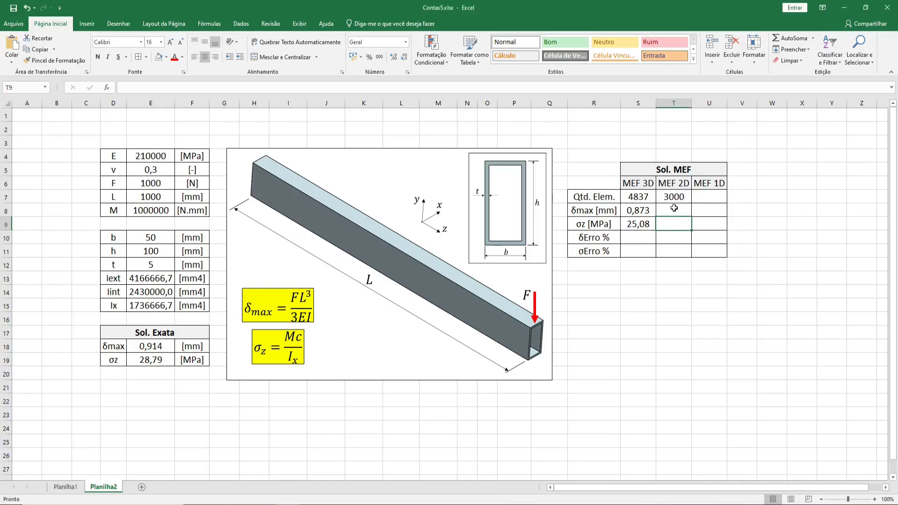
pyautogui.write('0,929')
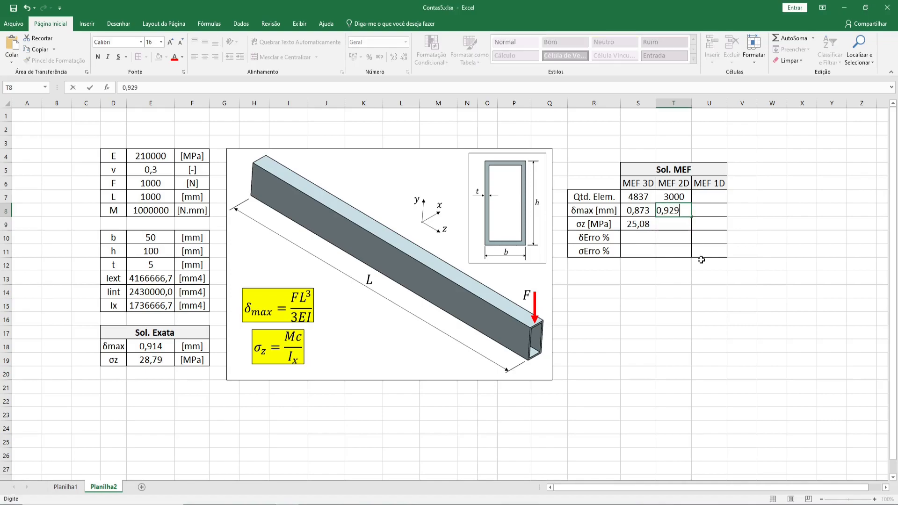
pyautogui.press('Return')
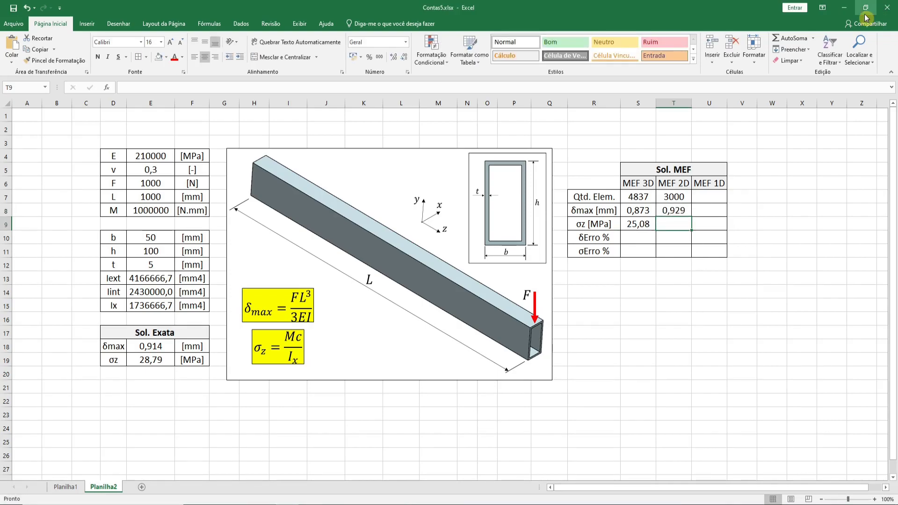
# Step: Return to NX and display the Viga2D element-nodal ZZ stress contour plot
pyautogui.click(845, 8)
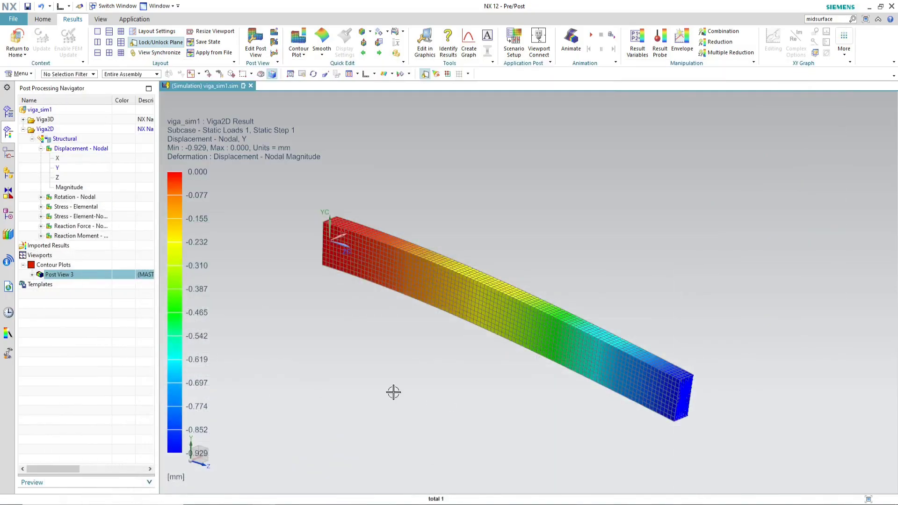
pyautogui.click(40, 149)
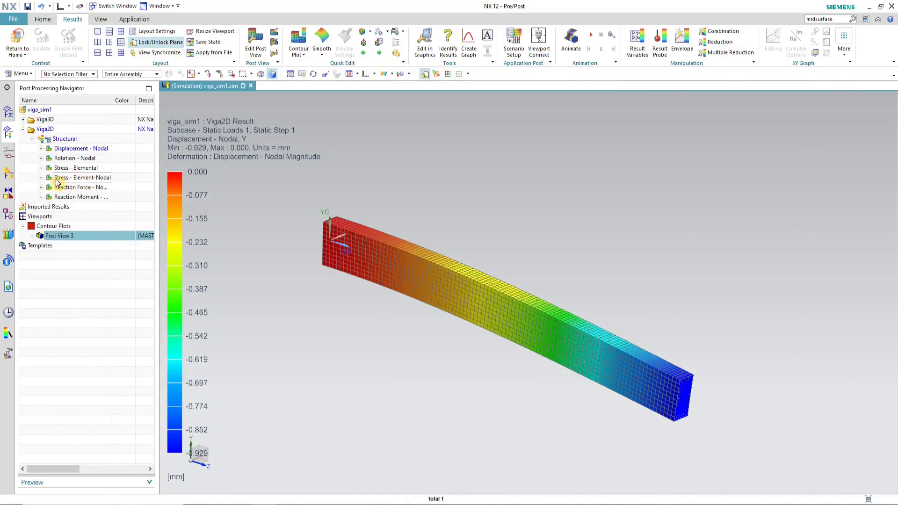
pyautogui.click(41, 177)
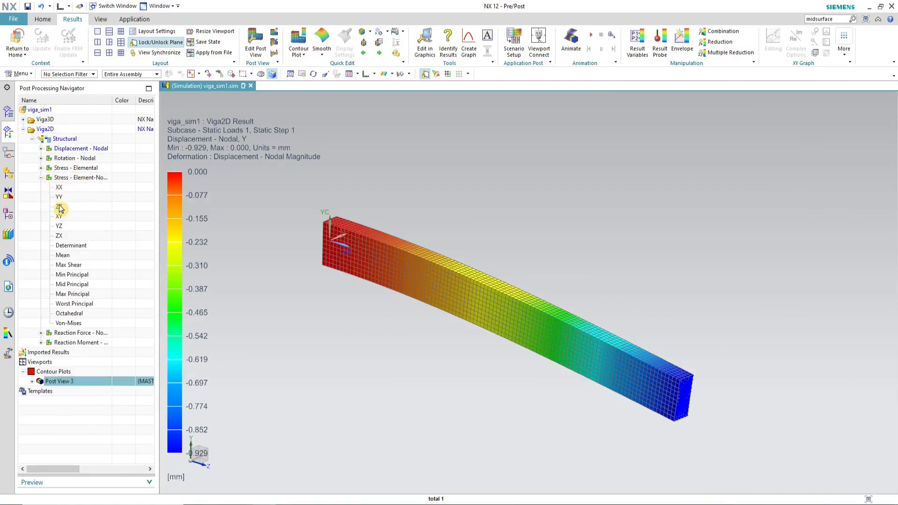
pyautogui.doubleClick(68, 208)
pyautogui.moveTo(335, 201); pyautogui.dragTo(403, 333, button='middle')
pyautogui.scroll(4, 303, 417)
pyautogui.moveTo(413, 386); pyautogui.dragTo(409, 388, button='middle')
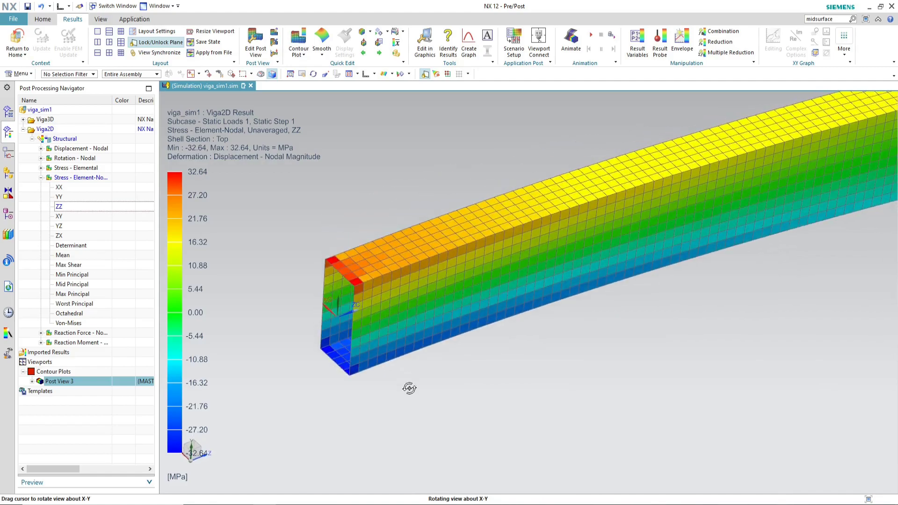
# Step: Turn on result averaging for the ZZ stress plot
pyautogui.scroll(-2, 463, 393)
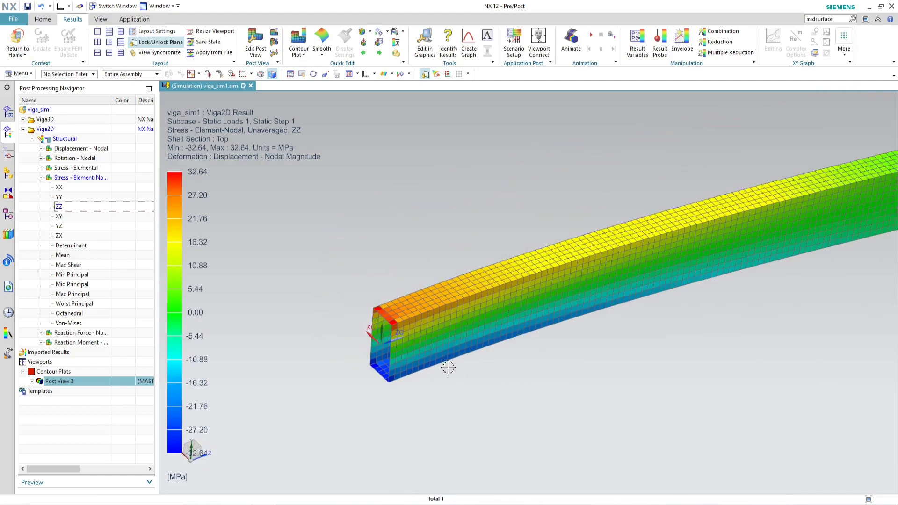
pyautogui.click(398, 47)
pyautogui.scroll(5, 394, 294)
pyautogui.moveTo(408, 261)
pyautogui.mouseDown(button='middle')
pyautogui.moveTo(402, 254)
pyautogui.moveTo(410, 259)
pyautogui.mouseUp(button='middle')
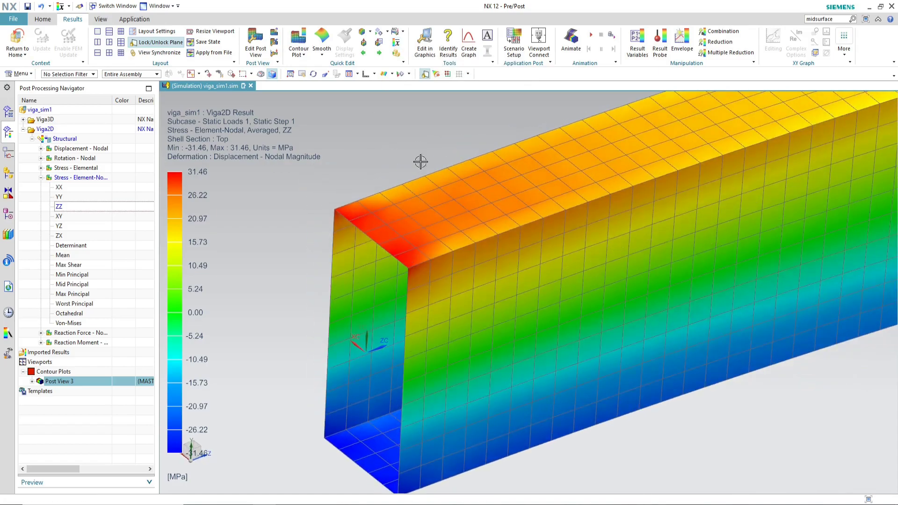
# Step: Identify the ZZ stress at a top and a bottom corner node of the fixed end, then return to Excel
pyautogui.click(448, 51)
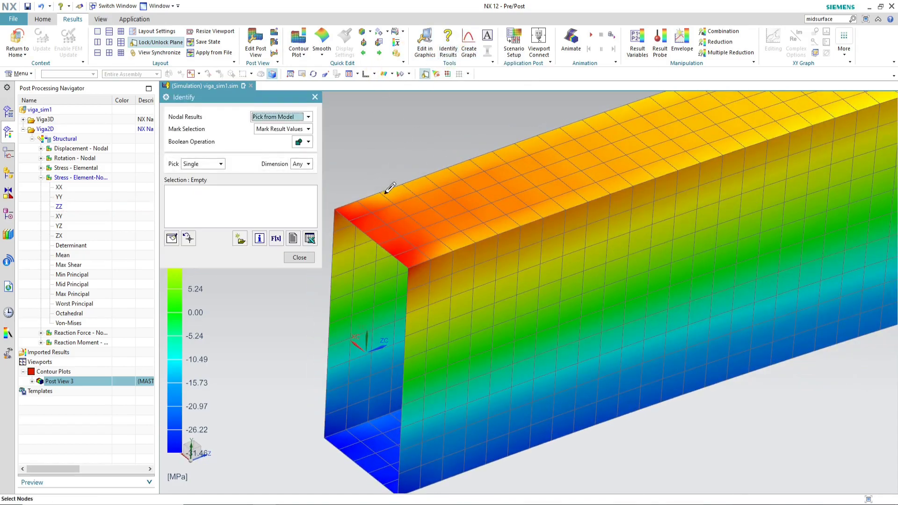
pyautogui.click(384, 238)
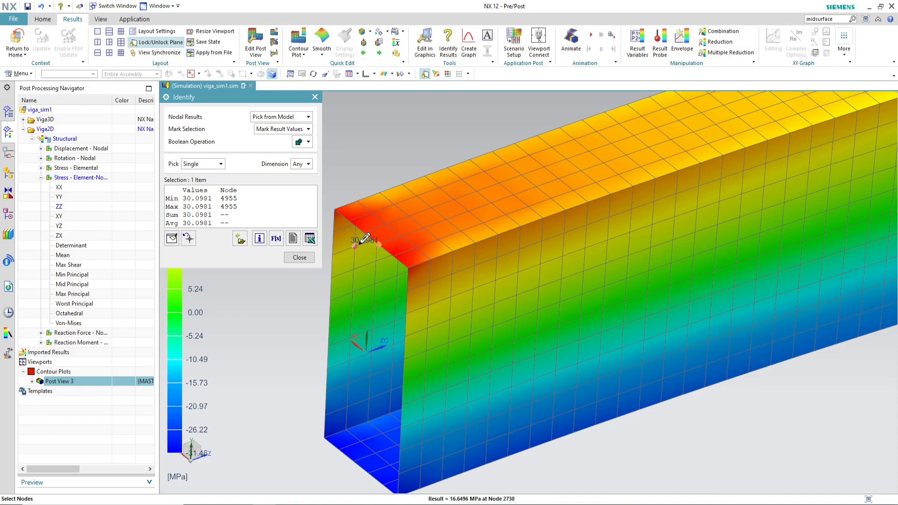
pyautogui.click(355, 463)
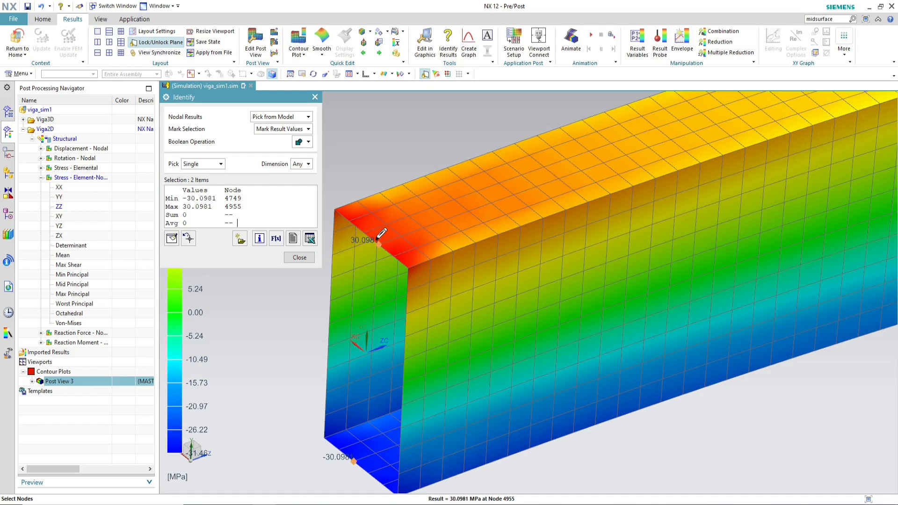
pyautogui.click(299, 257)
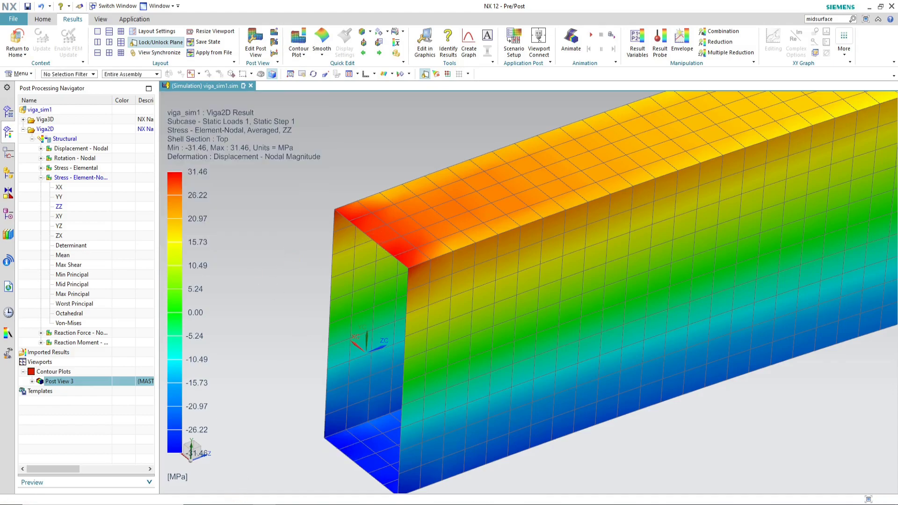
pyautogui.hotkey('alt', 'Tab')
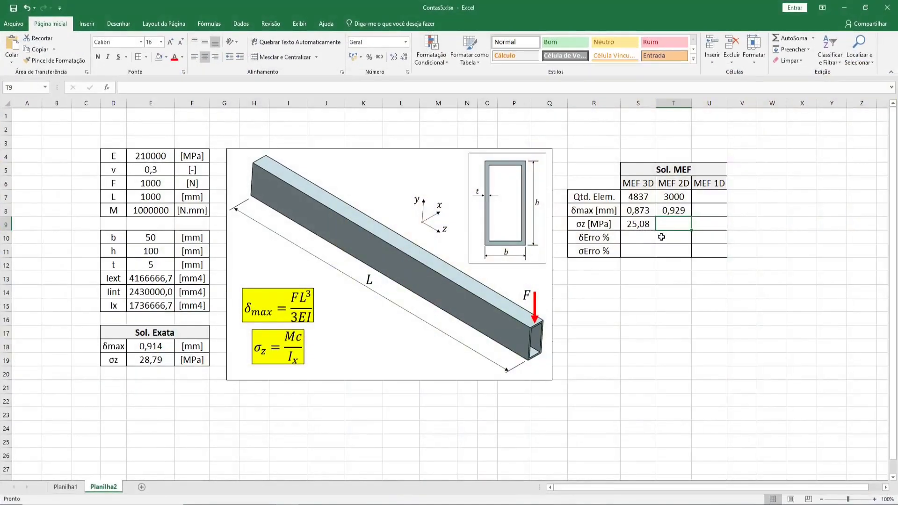
# Step: Enter 30,1 as the MEF 2D σz value in the spreadsheet
pyautogui.click(676, 225)
pyautogui.write('30,1')
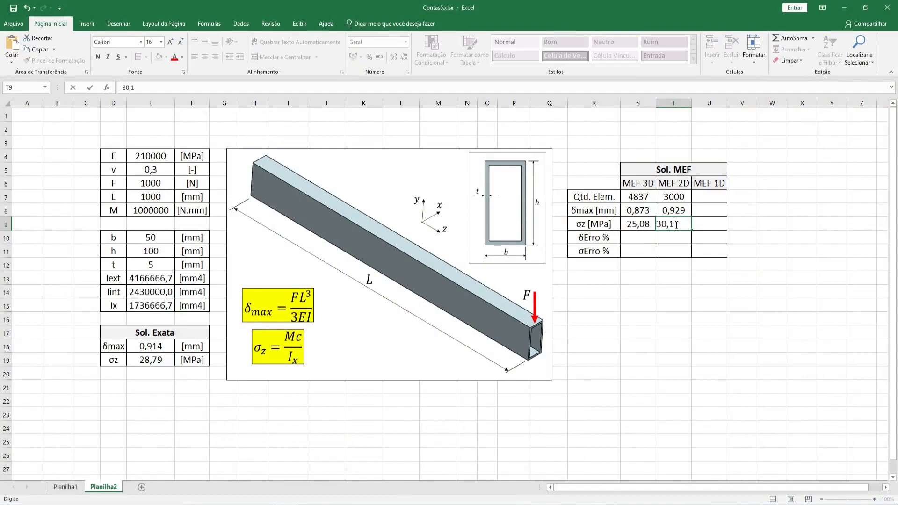
pyautogui.press('Return')
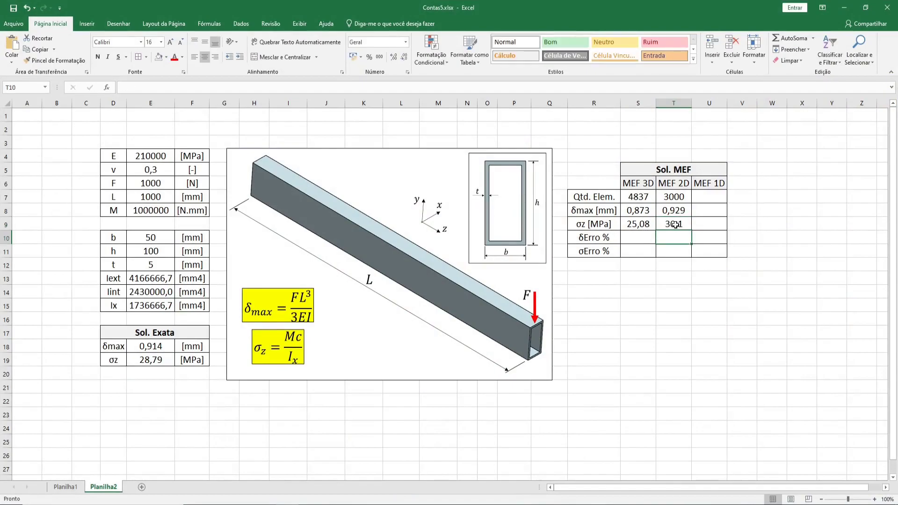
# Step: Save the workbook and return to NX
pyautogui.click(13, 12)
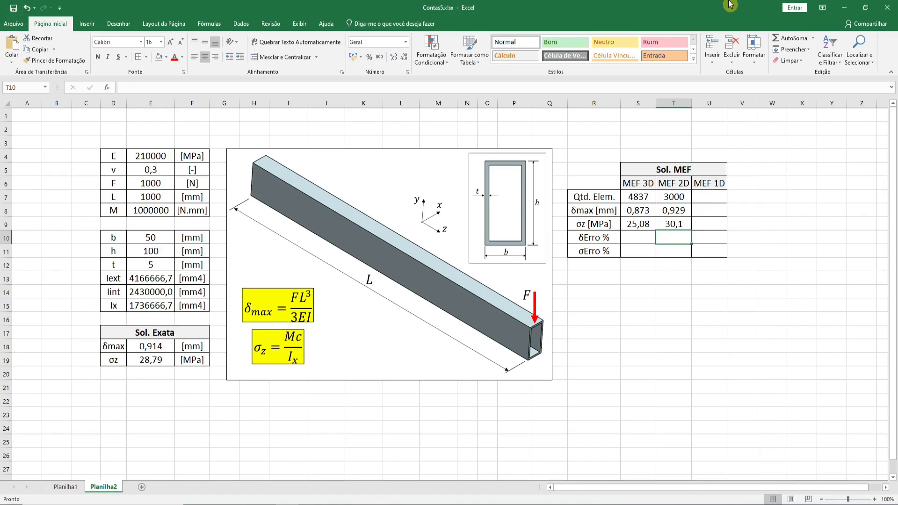
pyautogui.click(846, 7)
# Step: Edit the post view to show the ZZ stress on the bottom shell section and apply it
pyautogui.scroll(-3, 476, 281)
pyautogui.moveTo(472, 309); pyautogui.dragTo(464, 291, button='middle')
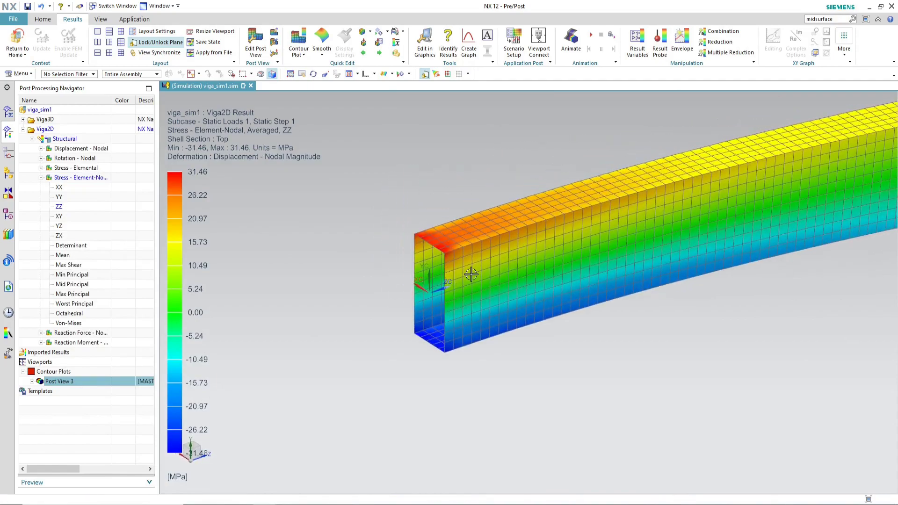
pyautogui.scroll(2, 471, 275)
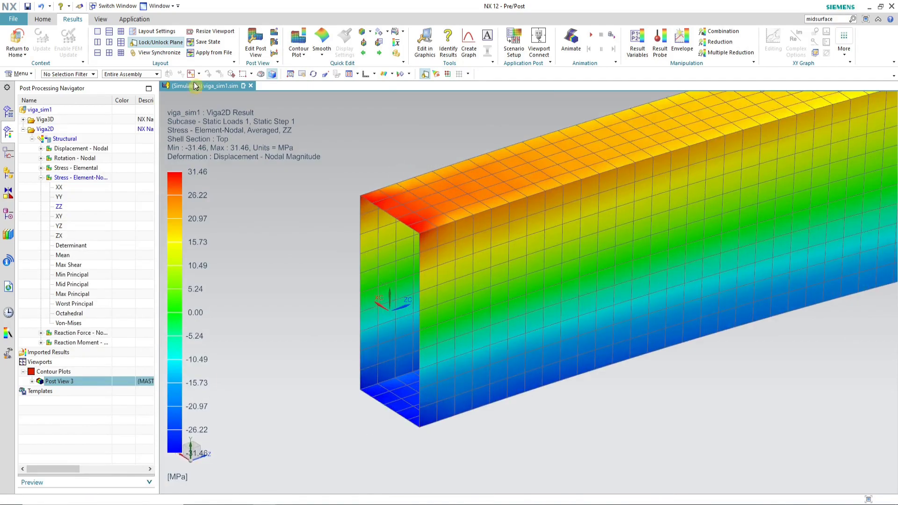
pyautogui.click(255, 51)
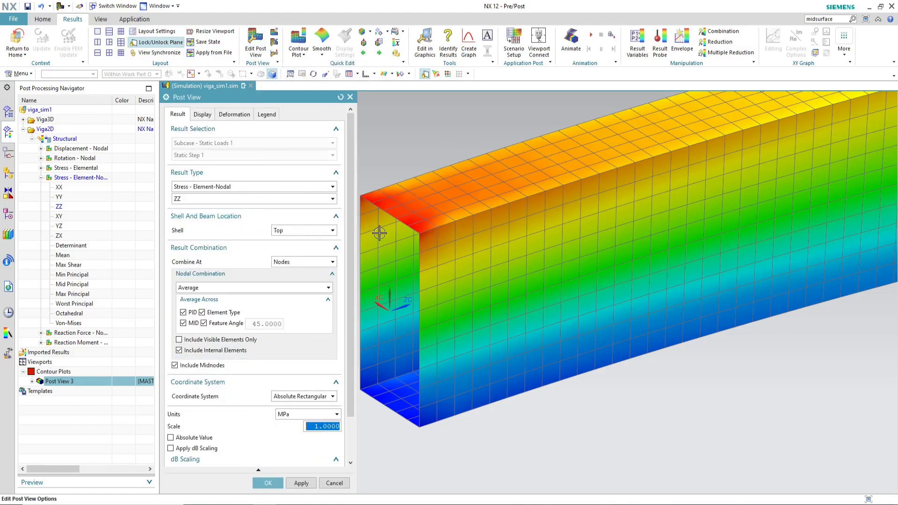
pyautogui.scroll(-2, 463, 225)
pyautogui.scroll(2, 396, 209)
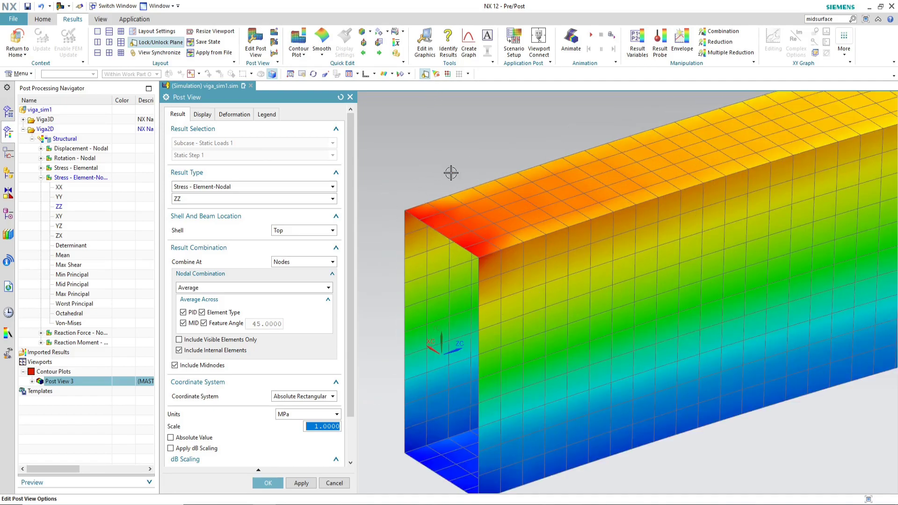
pyautogui.click(321, 232)
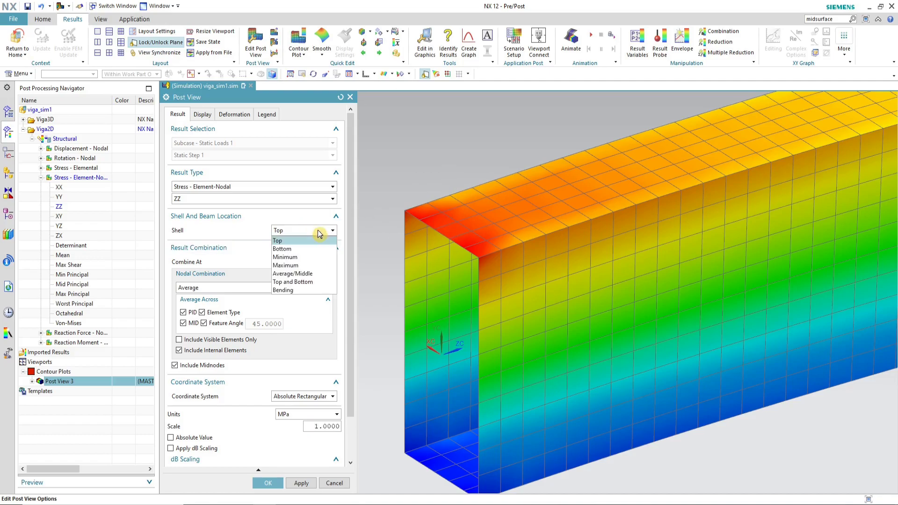
pyautogui.click(296, 249)
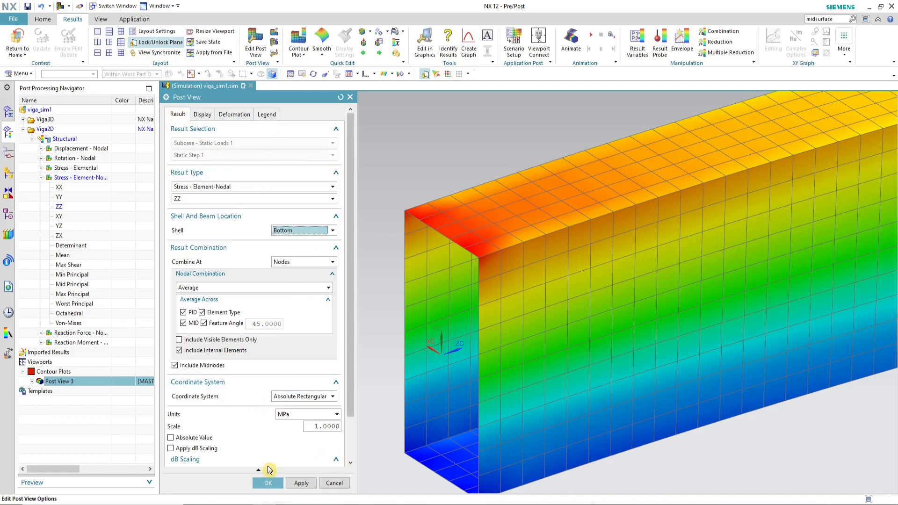
pyautogui.click(301, 483)
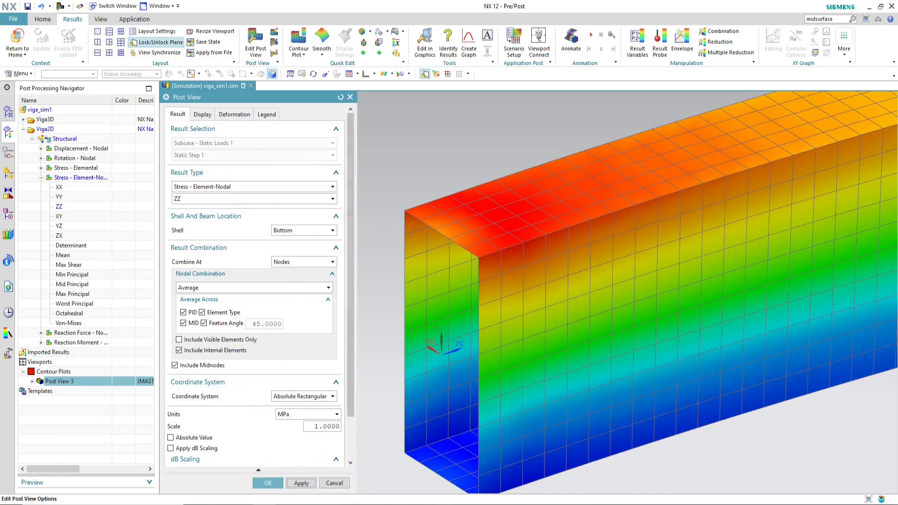
pyautogui.click(268, 483)
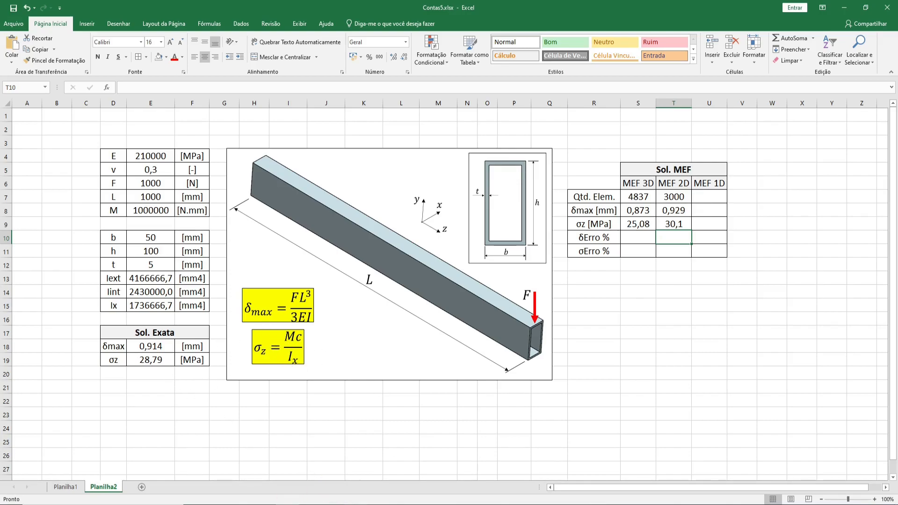
# Step: Switch the post view's shell section back to Top and confirm
pyautogui.hotkey('alt', 'Tab')
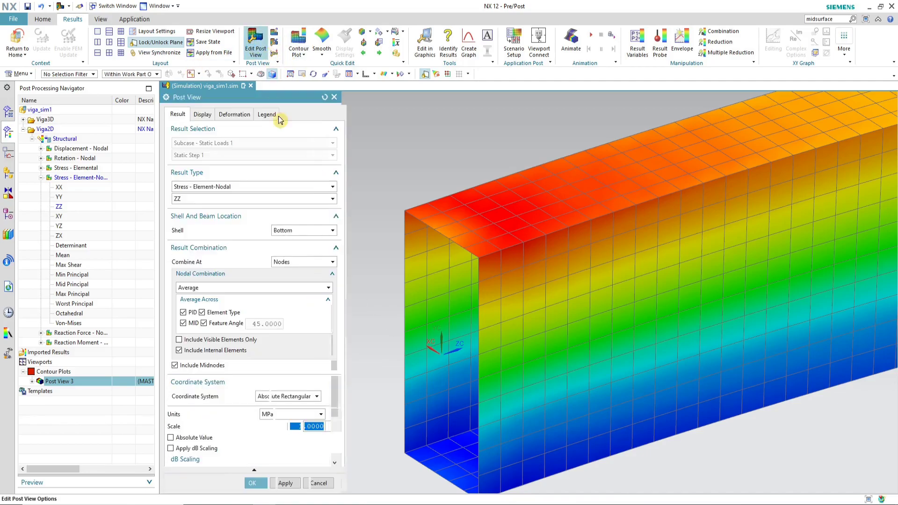
pyautogui.click(300, 230)
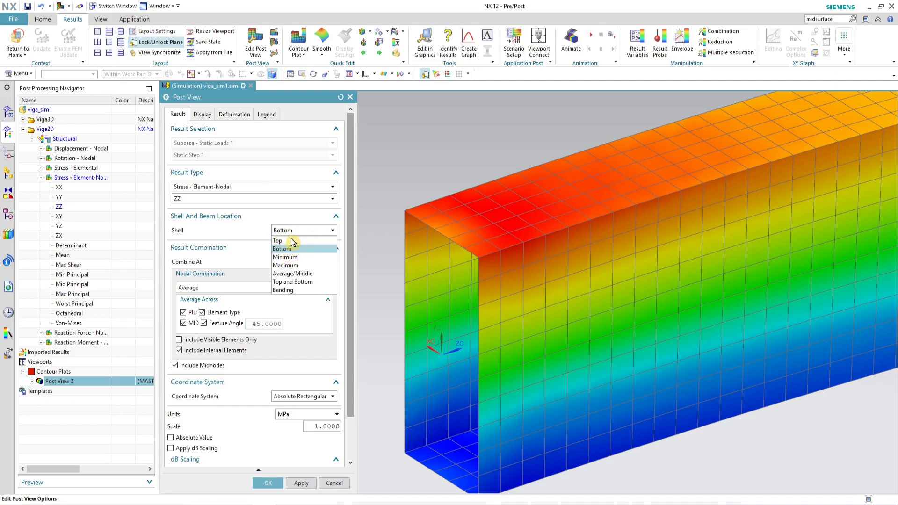
pyautogui.scroll(1, 309, 235)
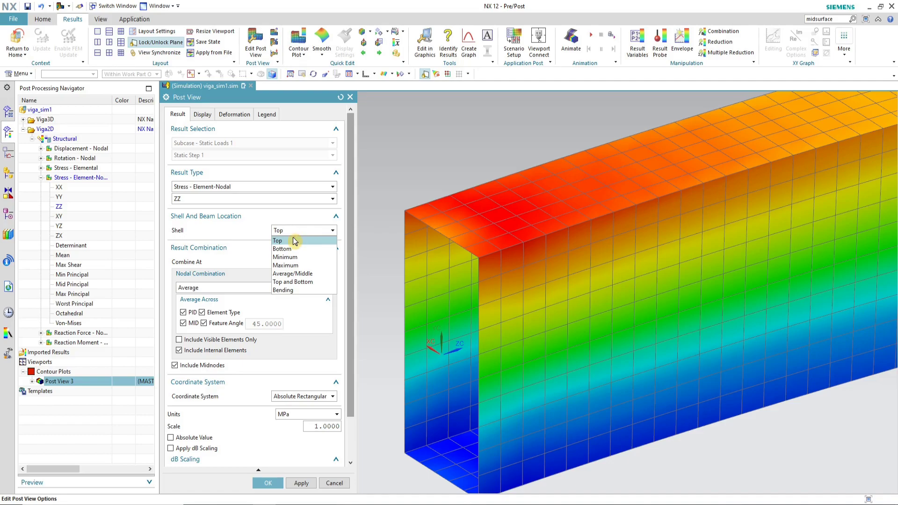
pyautogui.click(290, 242)
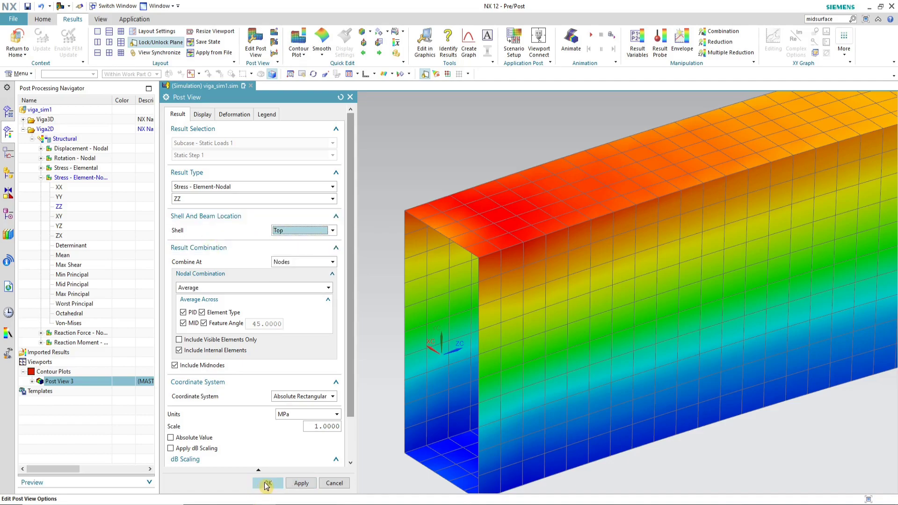
pyautogui.click(268, 484)
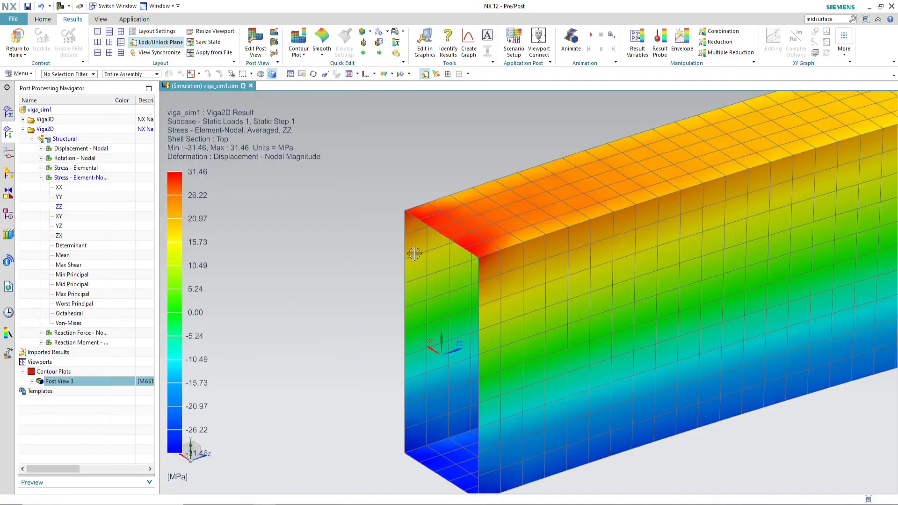
# Step: Save the simulation file
pyautogui.scroll(-2, 355, 246)
pyautogui.scroll(1, 373, 253)
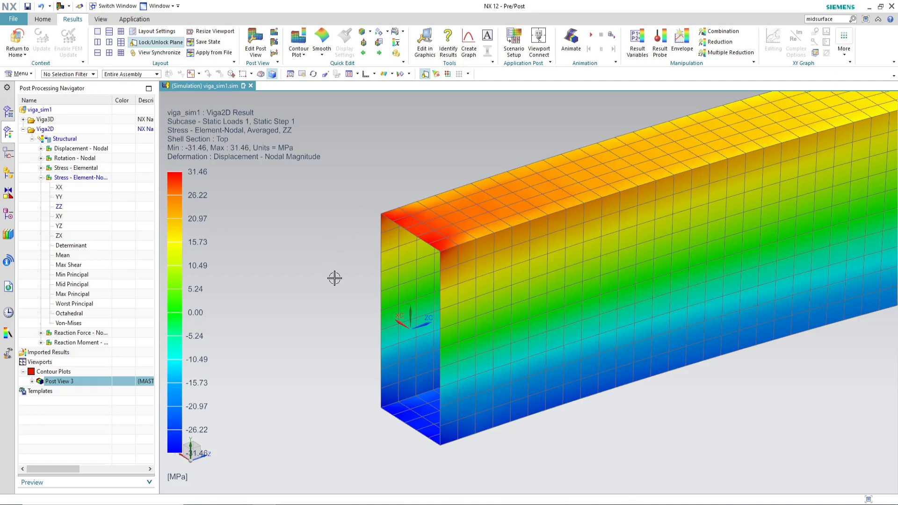
pyautogui.scroll(-3, 333, 282)
pyautogui.moveTo(523, 308); pyautogui.dragTo(539, 247, button='middle')
pyautogui.scroll(5, 539, 247)
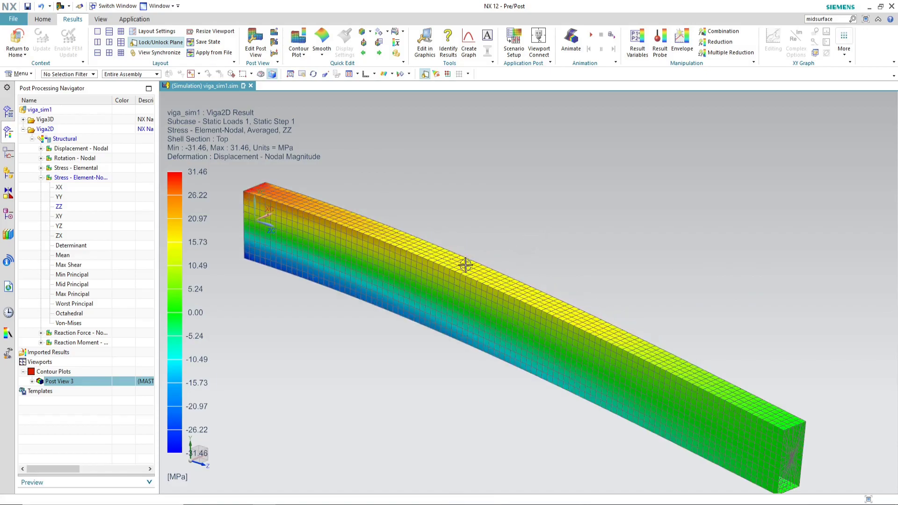
pyautogui.click(27, 6)
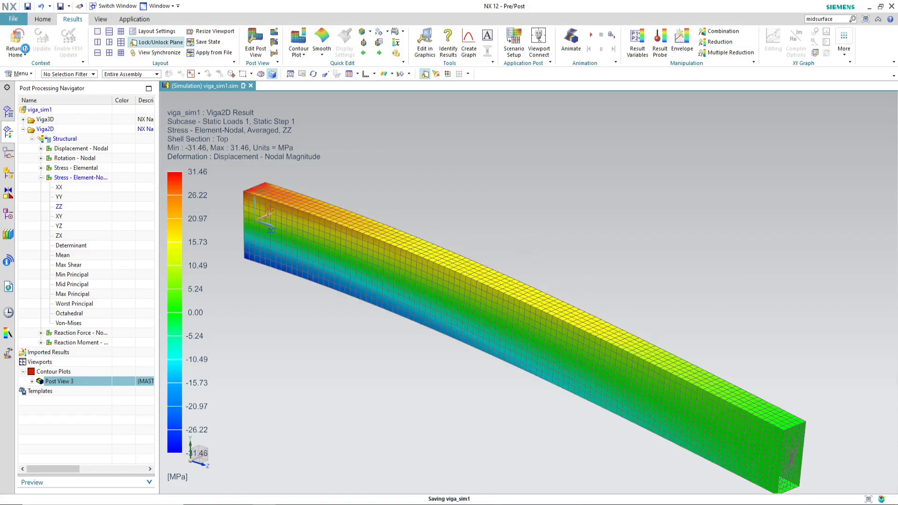
# Step: Leave the results and switch the displayed part to the viga_fem1.fem FEM file
pyautogui.click(18, 41)
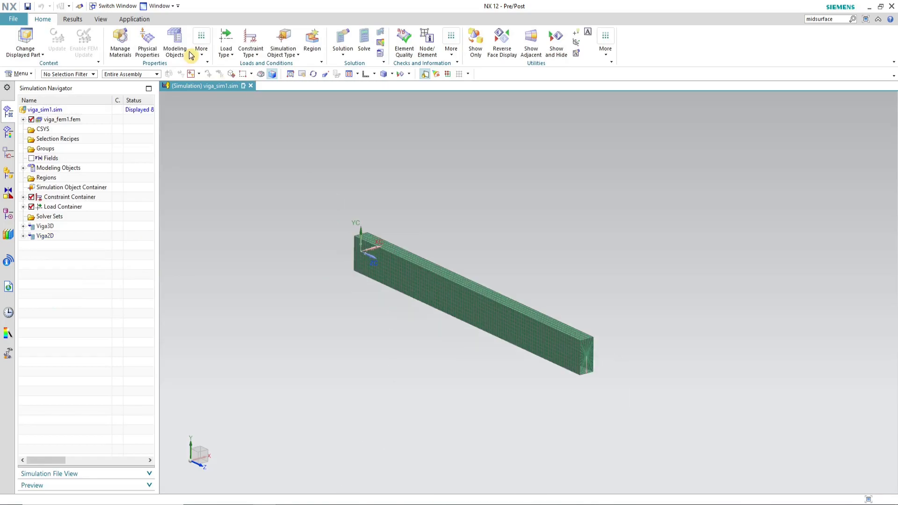
pyautogui.click(160, 6)
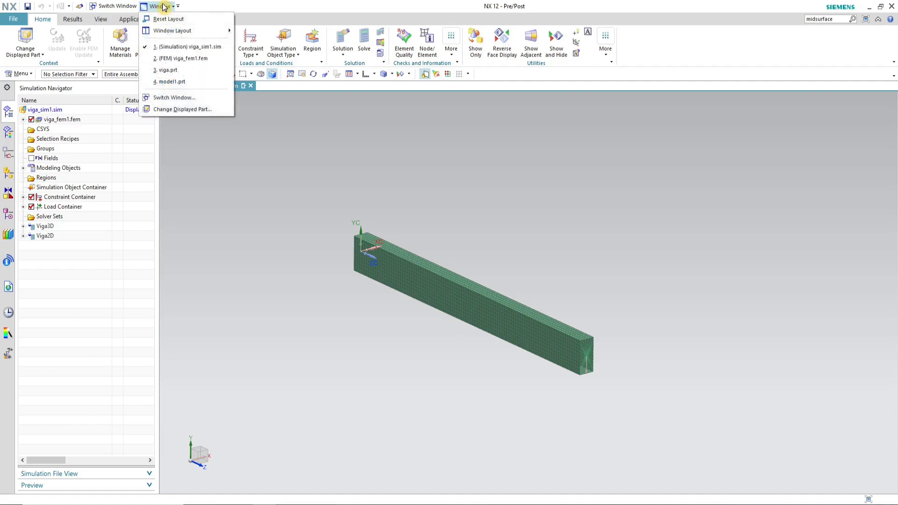
pyautogui.click(196, 60)
# Step: Turn off Export Mesh to Solver for the connection mesh under the RBE2 2D collector
pyautogui.scroll(2, 486, 280)
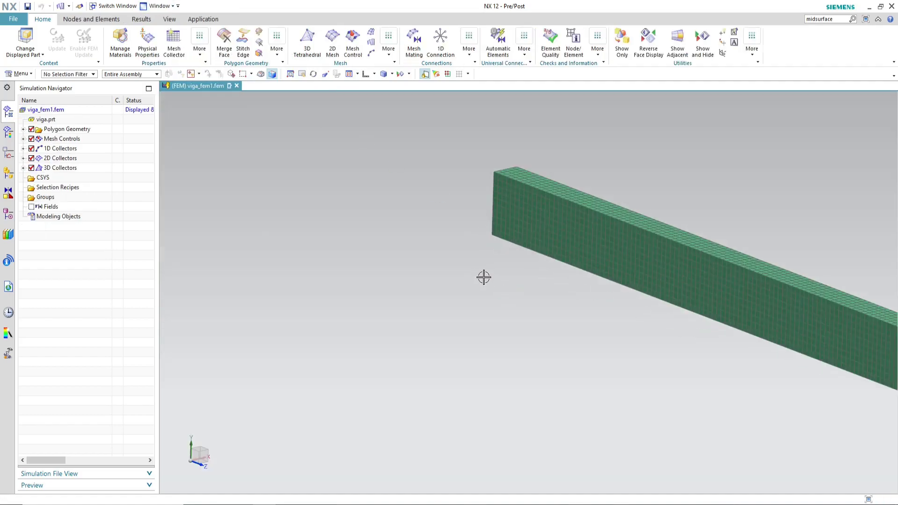
pyautogui.scroll(-3, 374, 267)
pyautogui.scroll(2, 467, 271)
pyautogui.scroll(1, 315, 303)
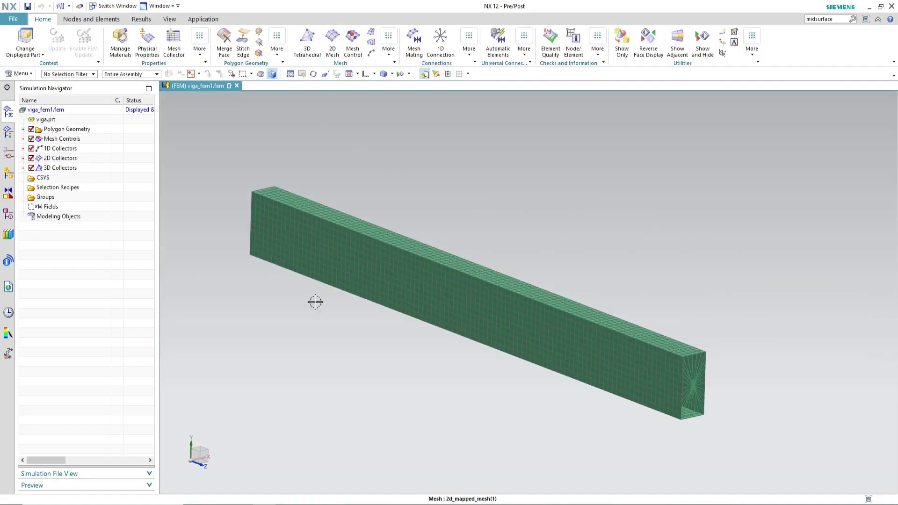
pyautogui.click(22, 148)
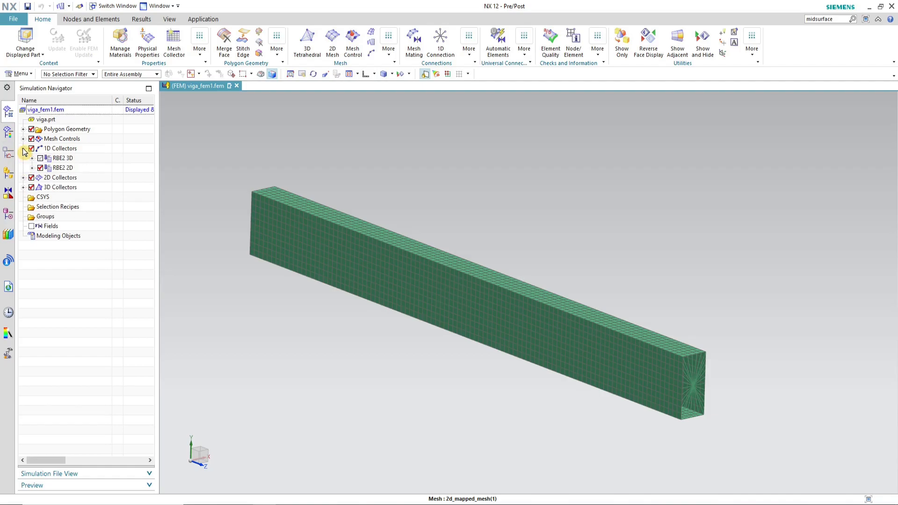
pyautogui.click(32, 167)
pyautogui.click(85, 178)
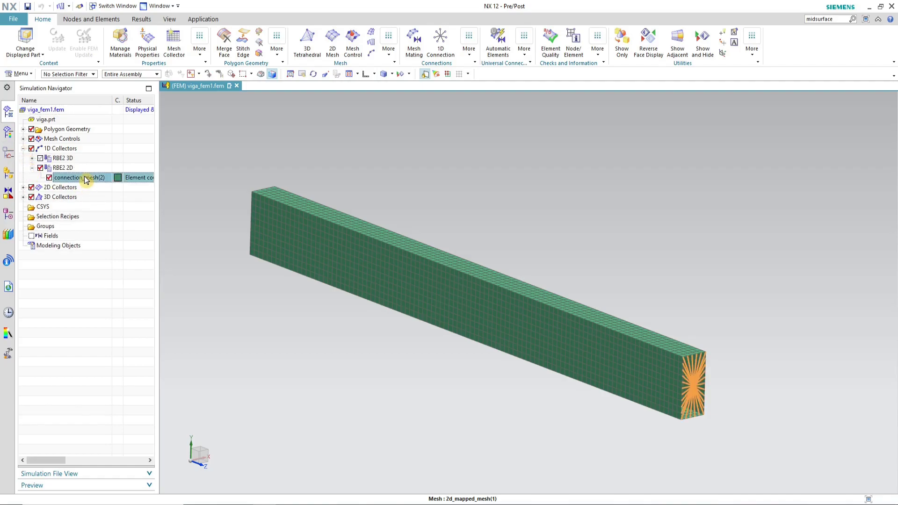
pyautogui.rightClick(76, 179)
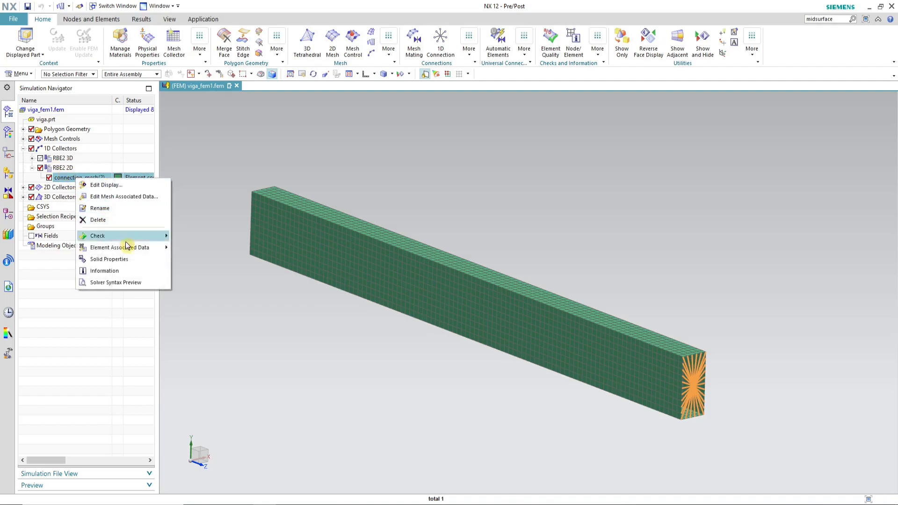
pyautogui.click(128, 198)
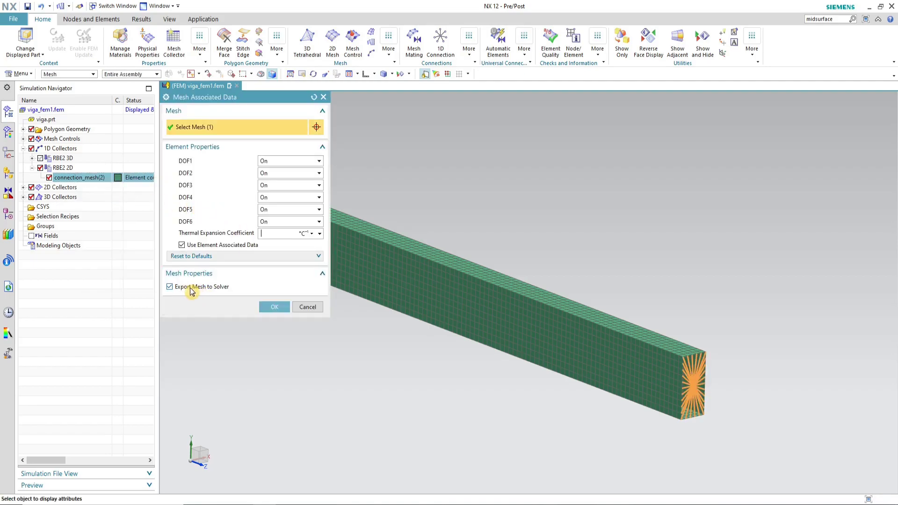
pyautogui.click(276, 308)
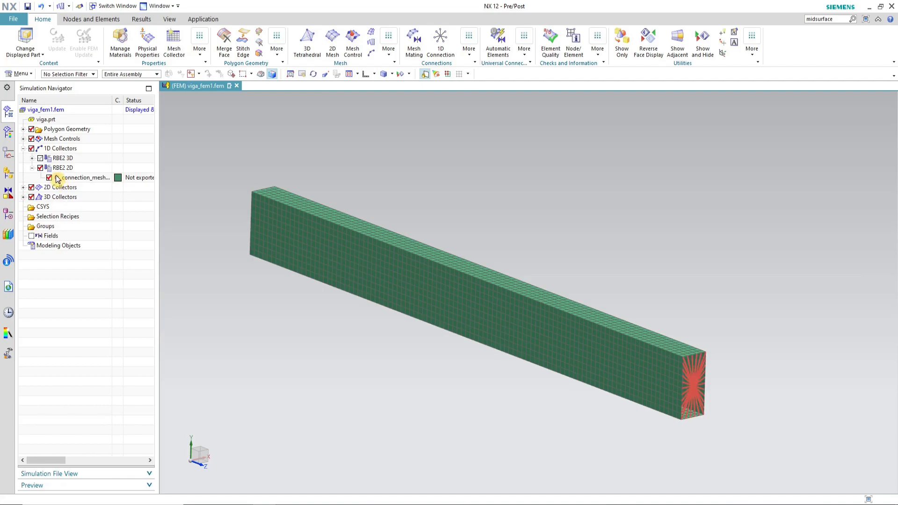
# Step: Unlock the 2D mapped mesh under the ThinShell(1) collector
pyautogui.click(40, 167)
pyautogui.click(32, 167)
pyautogui.click(22, 148)
pyautogui.click(23, 158)
pyautogui.click(61, 168)
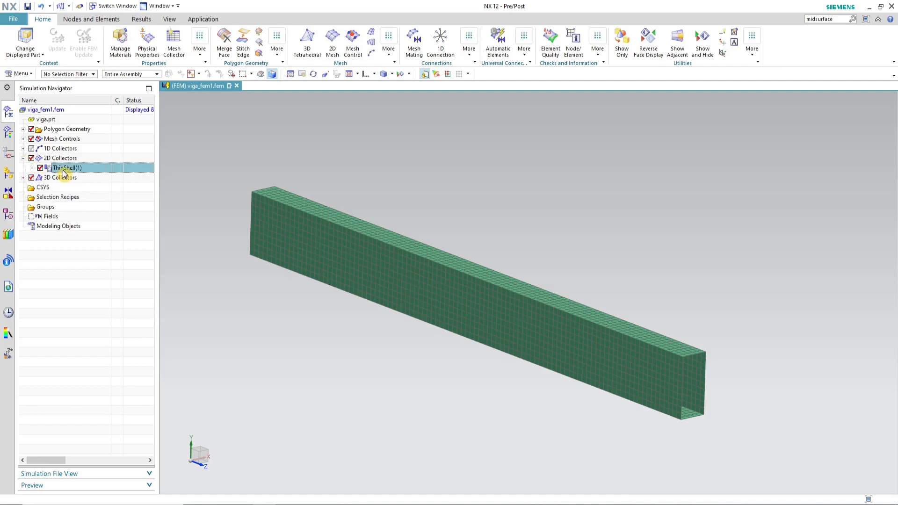
pyautogui.click(31, 167)
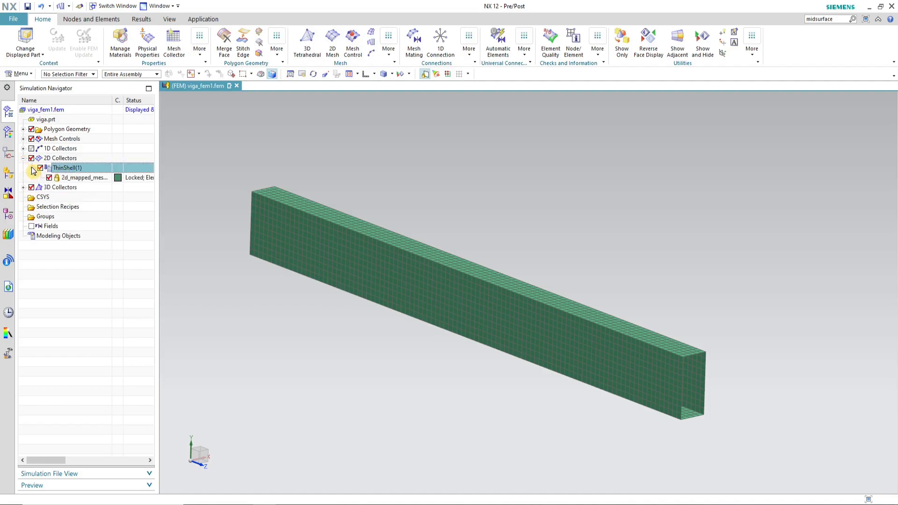
pyautogui.click(73, 178)
pyautogui.rightClick(74, 179)
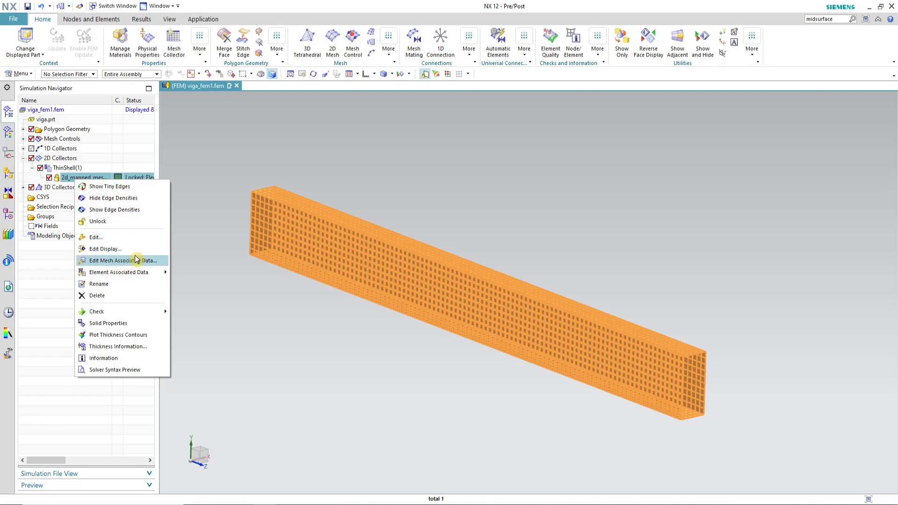
pyautogui.click(106, 223)
# Step: Turn off Export Mesh to Solver for the 2D mapped mesh
pyautogui.rightClick(87, 182)
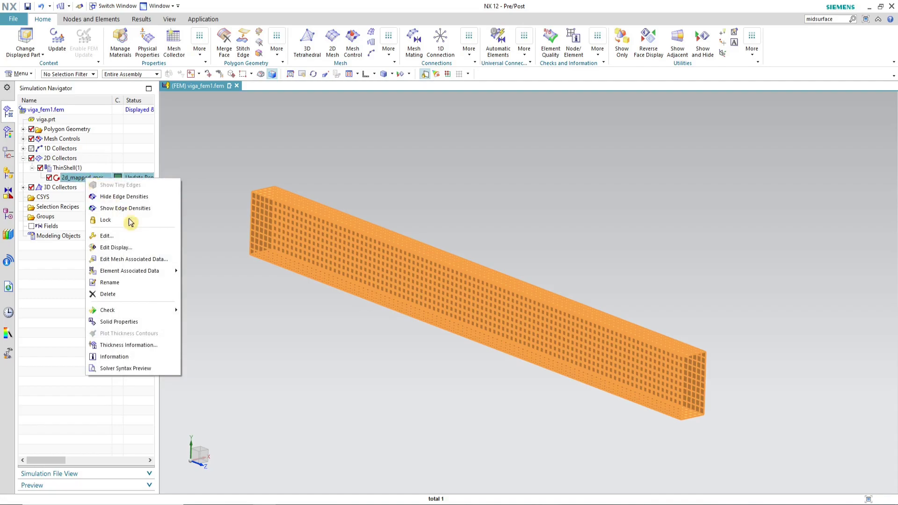
pyautogui.click(143, 261)
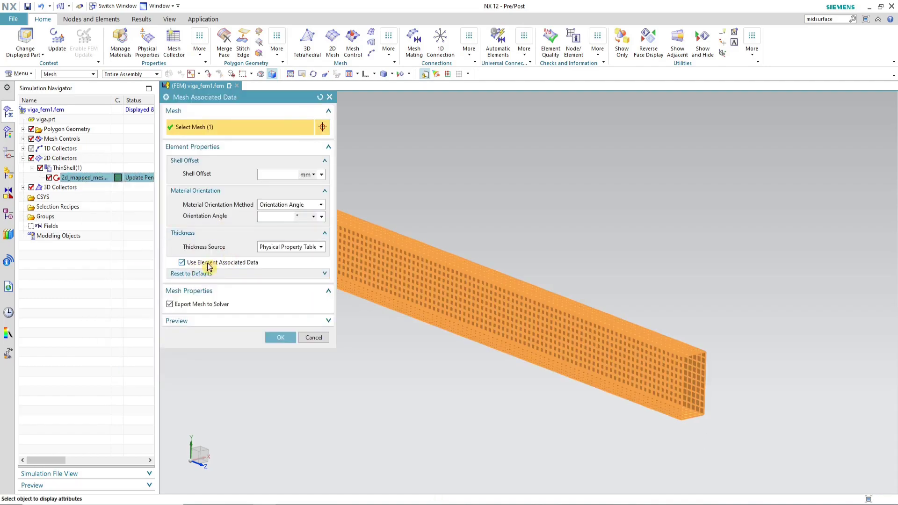
pyautogui.click(189, 306)
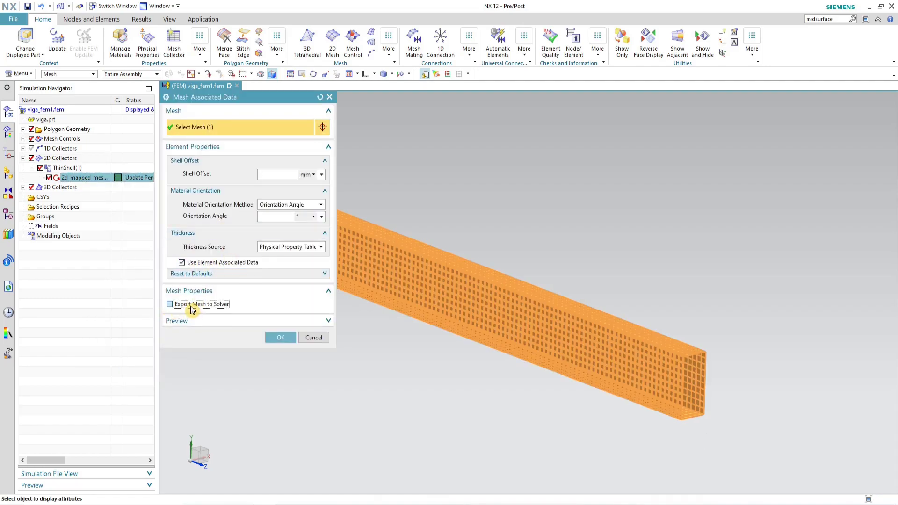
pyautogui.click(280, 337)
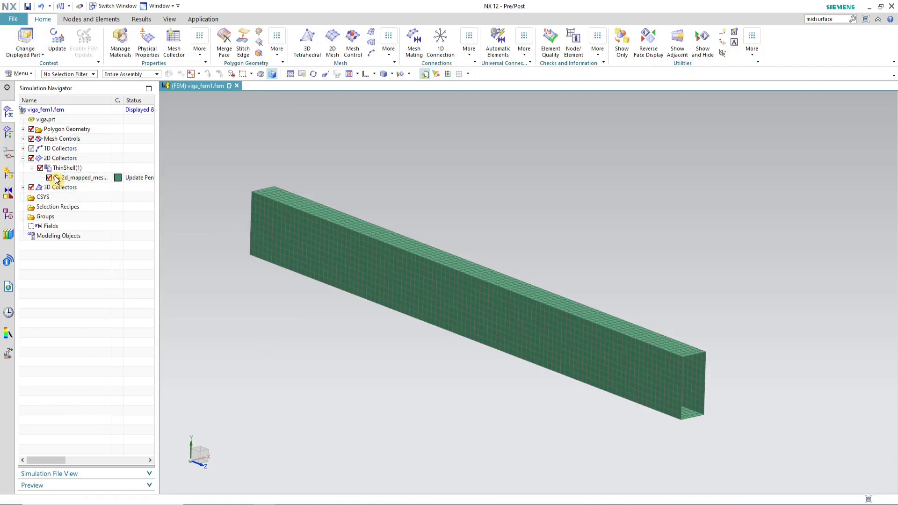
# Step: Update the FEM and hide the 2D collectors from the display
pyautogui.click(59, 43)
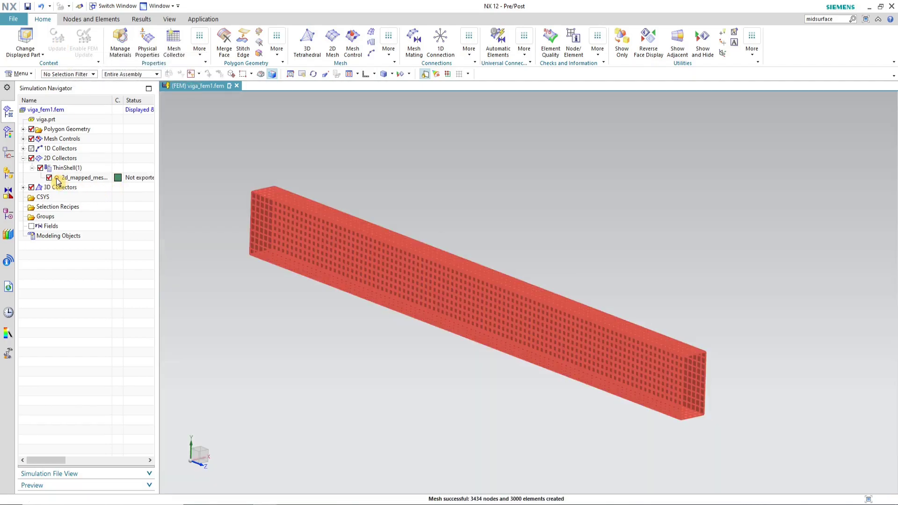
pyautogui.click(31, 168)
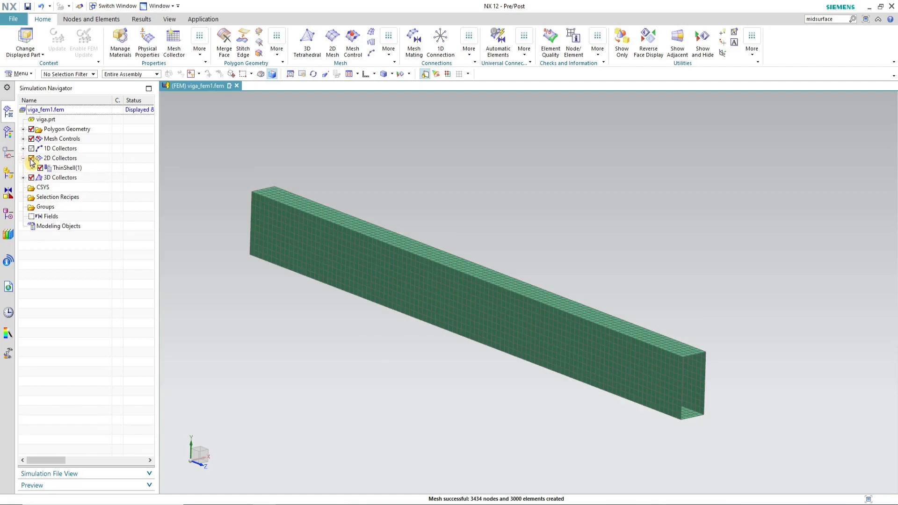
pyautogui.click(31, 159)
pyautogui.click(23, 158)
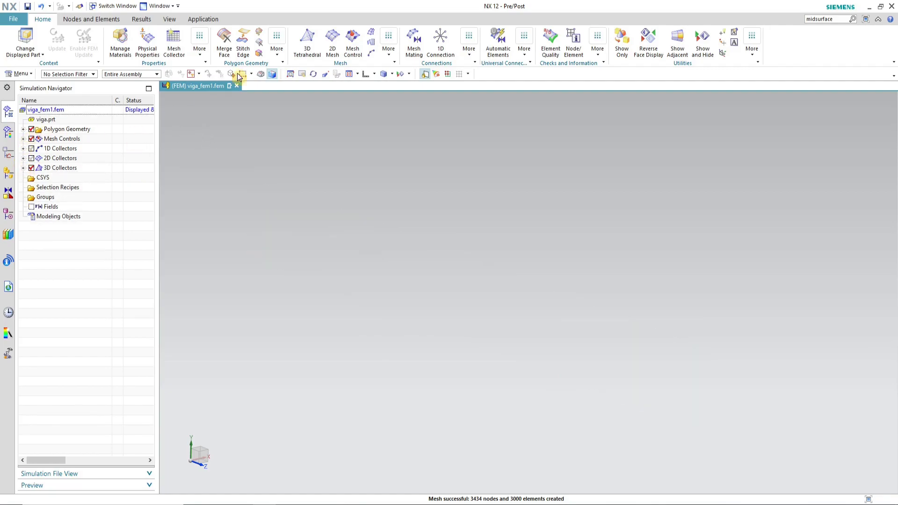
# Step: Show all geometry in the FEM view
pyautogui.click(399, 73)
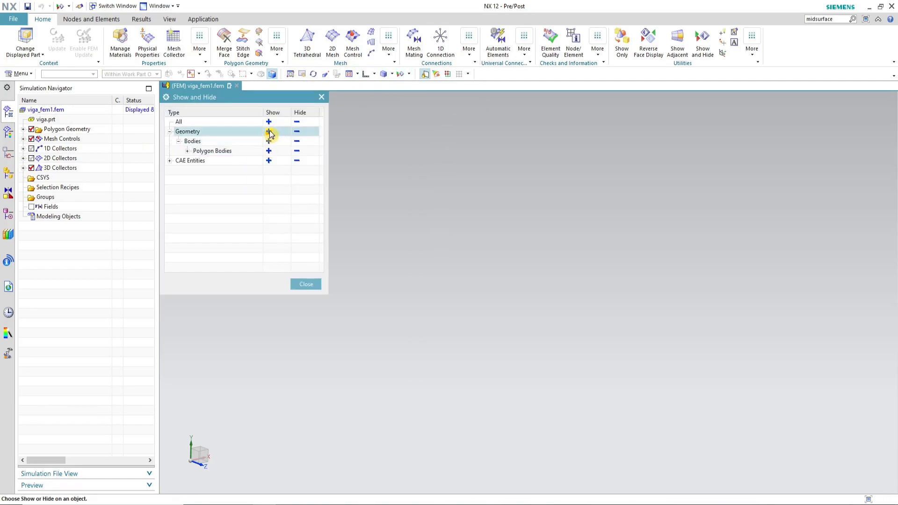
pyautogui.click(268, 132)
pyautogui.click(307, 284)
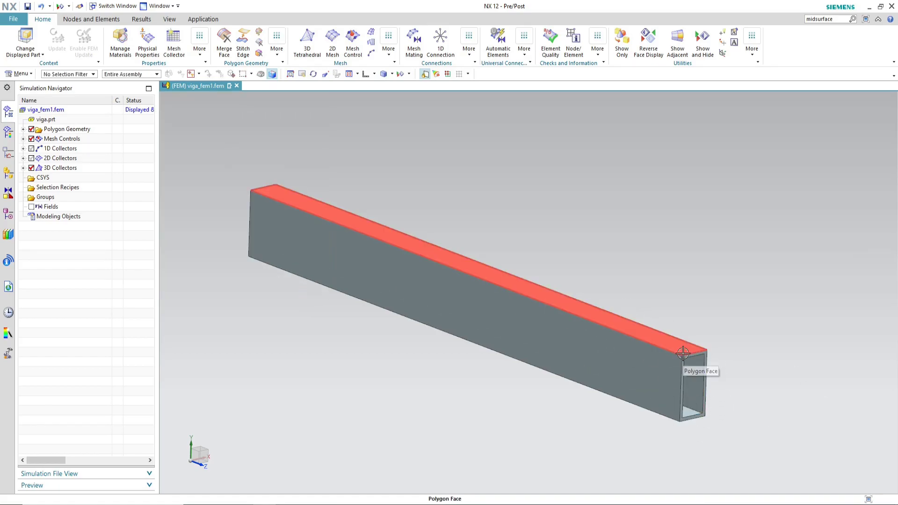
# Step: Edit the viga_fem1.fem FEM so its geometry options include Lines from the CAD part
pyautogui.click(58, 110)
pyautogui.rightClick(76, 110)
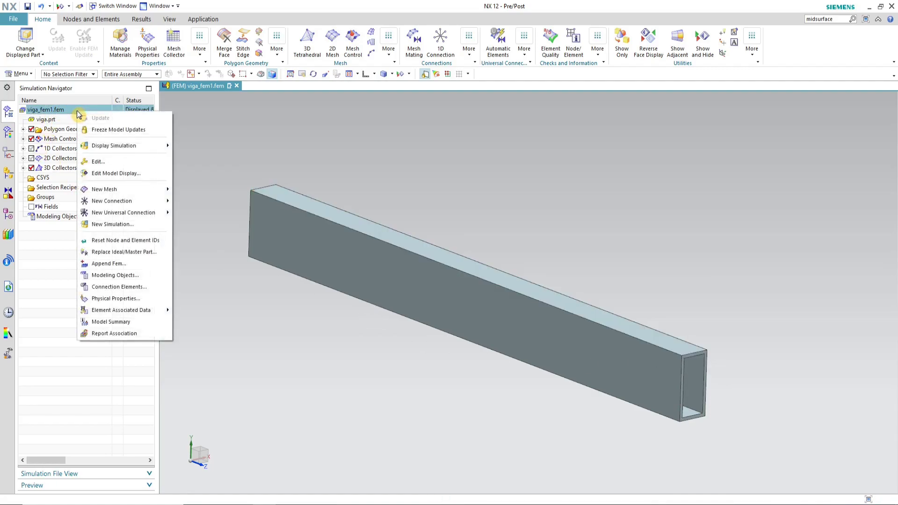
pyautogui.click(134, 163)
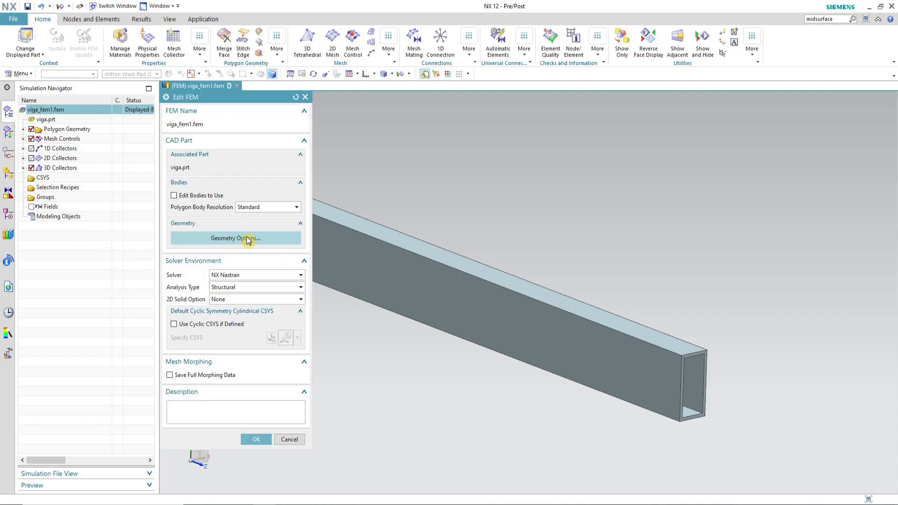
pyautogui.click(273, 240)
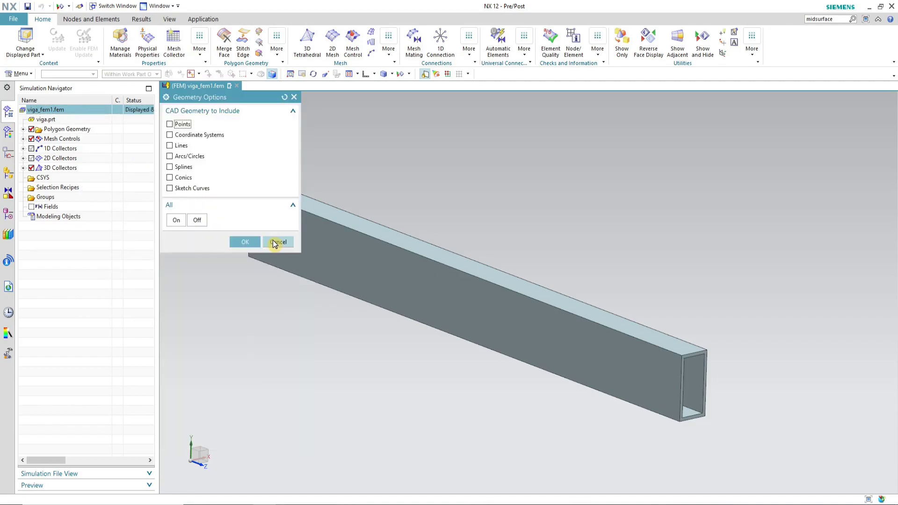
pyautogui.click(184, 148)
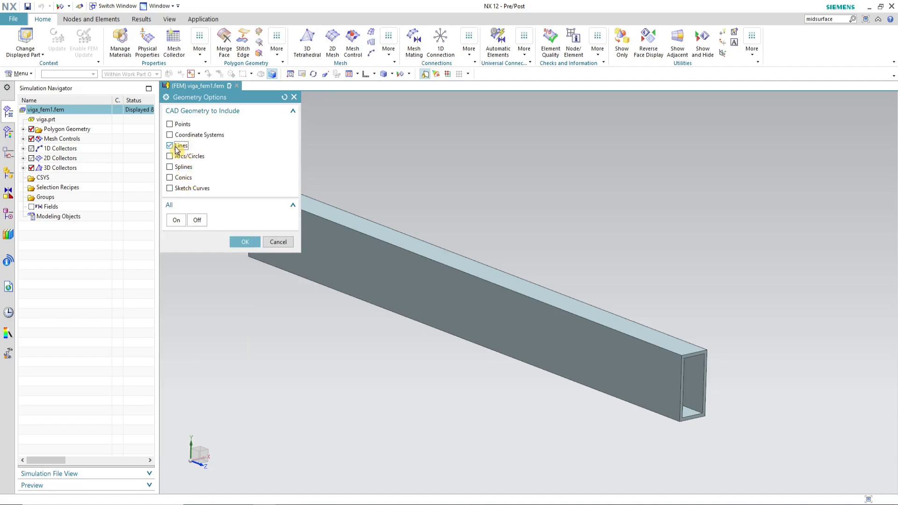
pyautogui.click(244, 242)
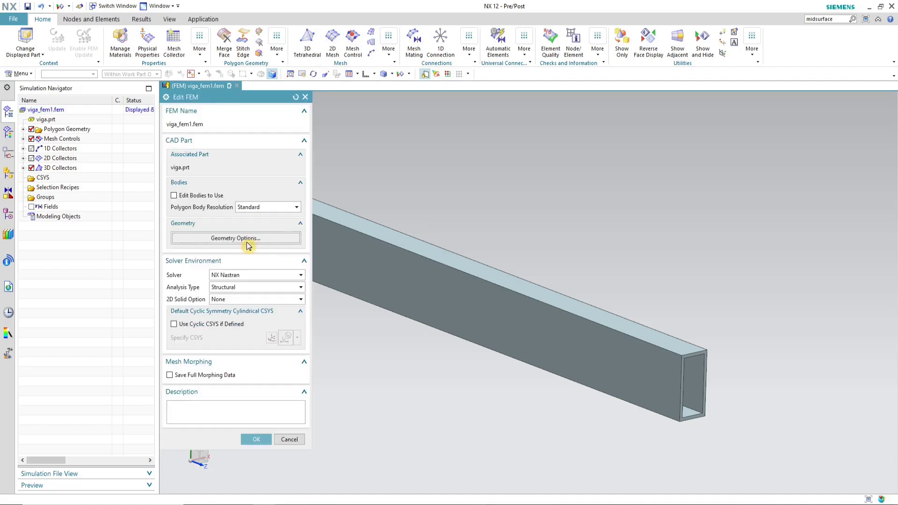
pyautogui.click(252, 439)
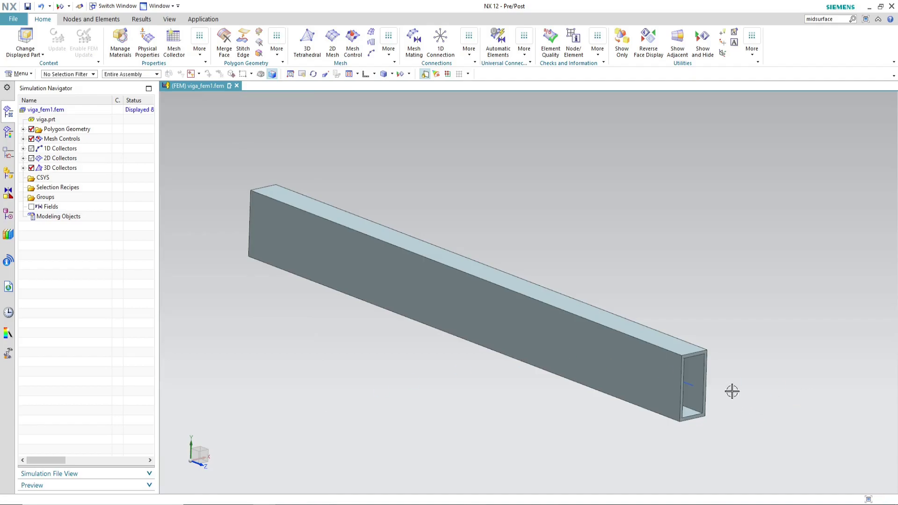
# Step: Select the beam's polygon body with the Polygon Body filter and hide it, leaving only its centre line
pyautogui.scroll(3, 688, 387)
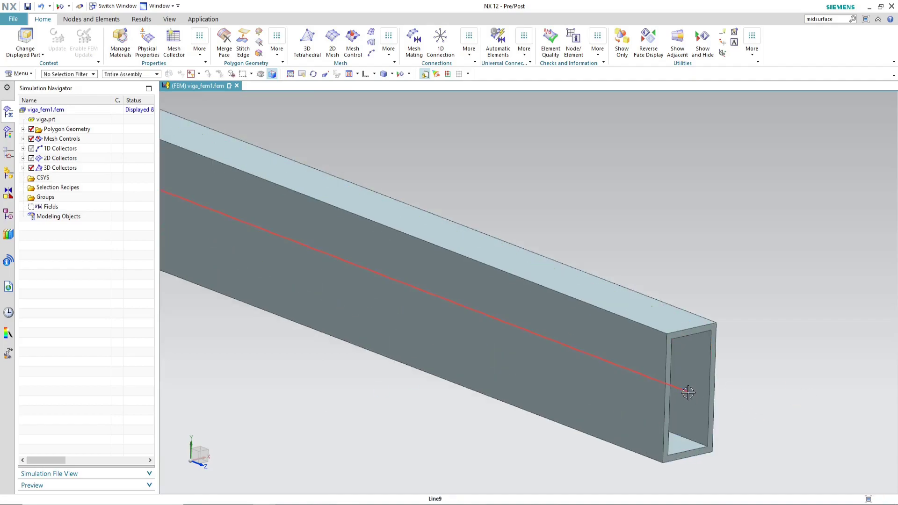
pyautogui.scroll(-4, 597, 208)
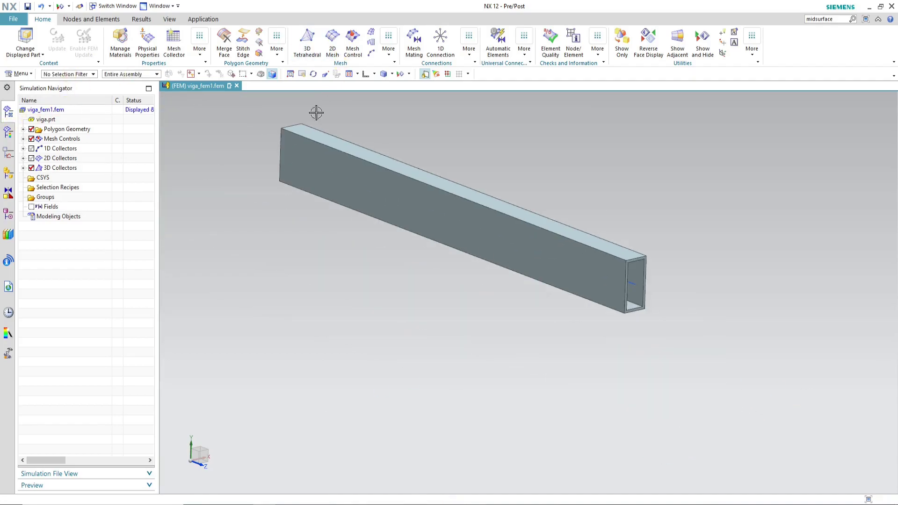
pyautogui.click(72, 75)
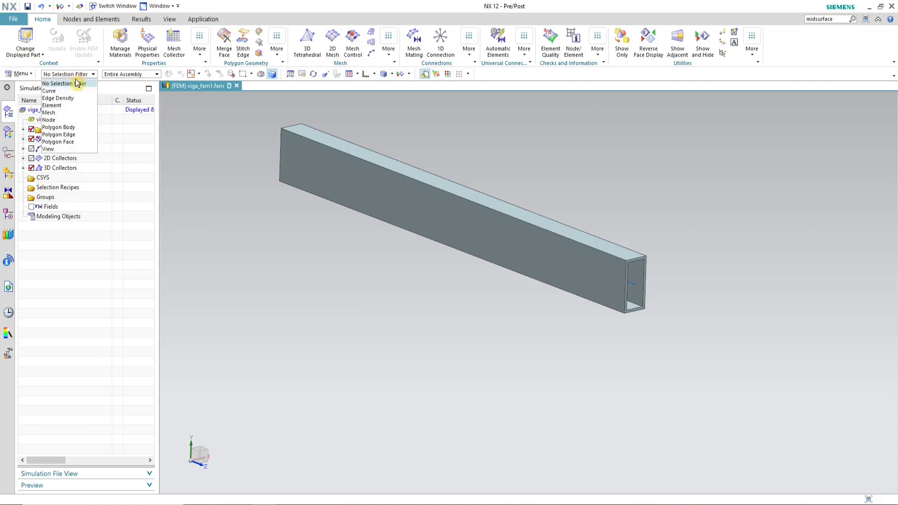
pyautogui.click(65, 127)
pyautogui.click(519, 208)
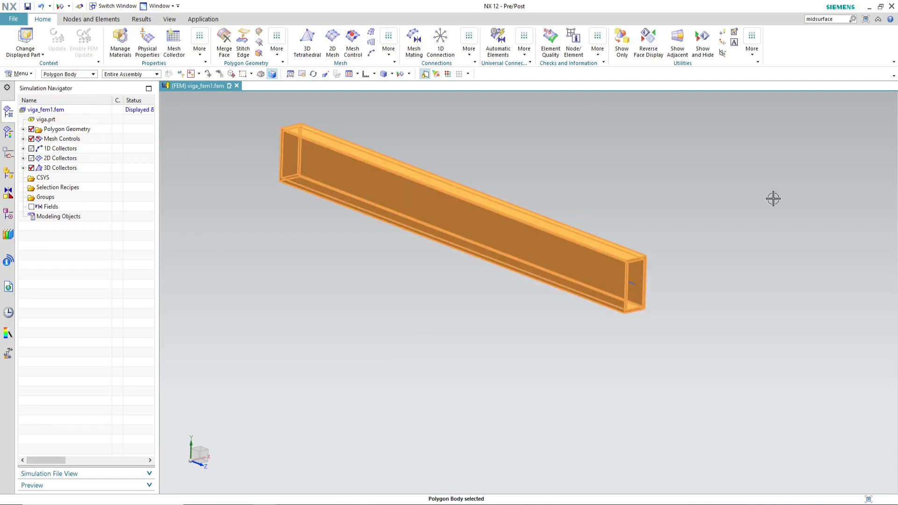
pyautogui.hotkey('ctrl', 'b')
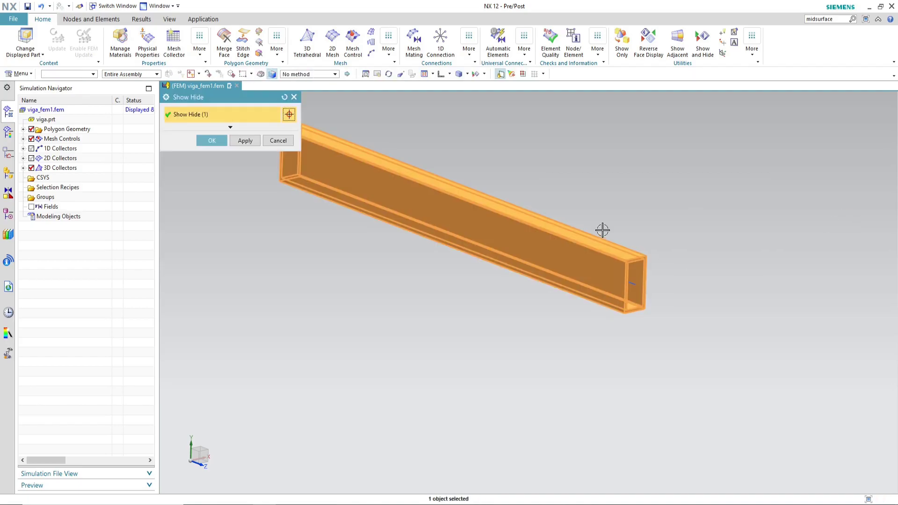
pyautogui.click(217, 141)
pyautogui.scroll(-2, 472, 243)
pyautogui.scroll(4, 459, 206)
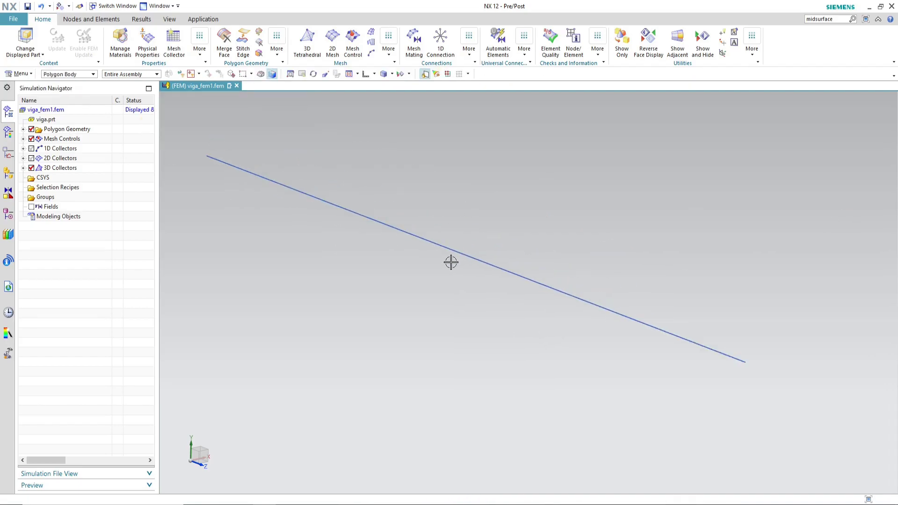
# Step: Create a 1D mesh on the centre line using CBAR elements with 1 element
pyautogui.click(22, 169)
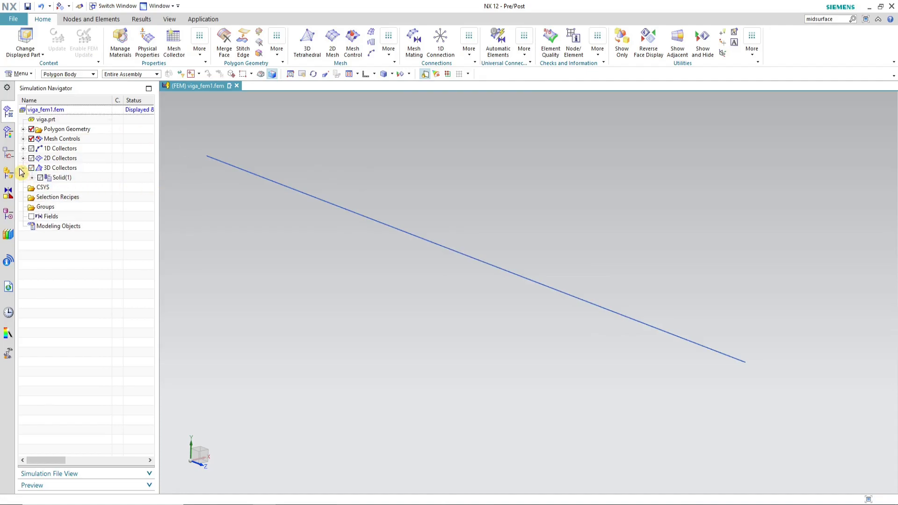
pyautogui.click(22, 168)
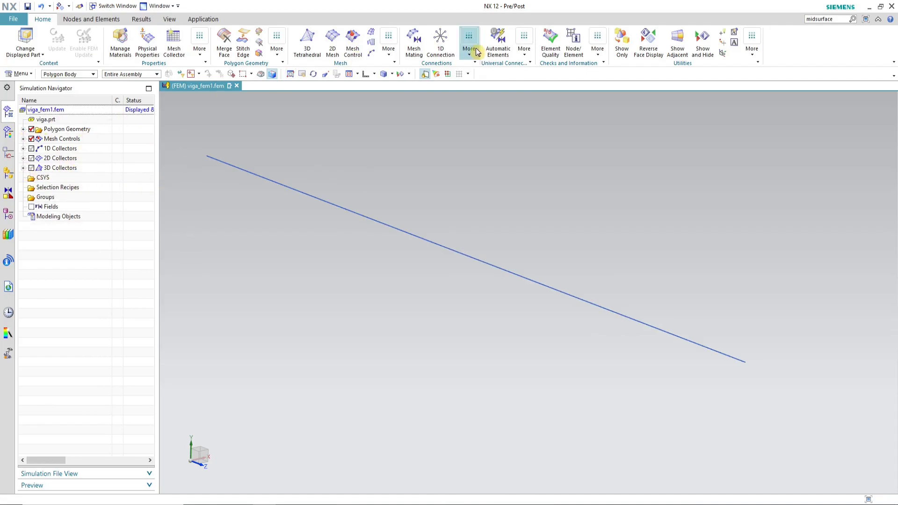
pyautogui.click(371, 54)
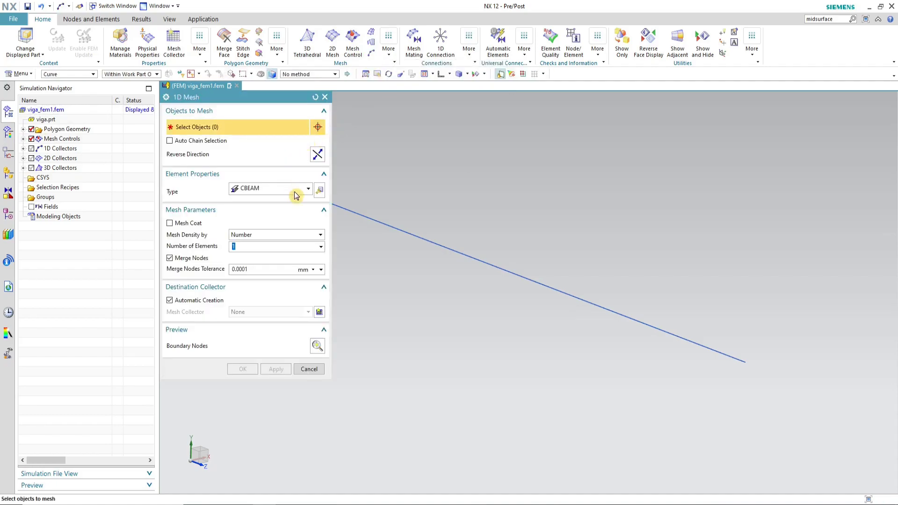
pyautogui.scroll(-2, 517, 251)
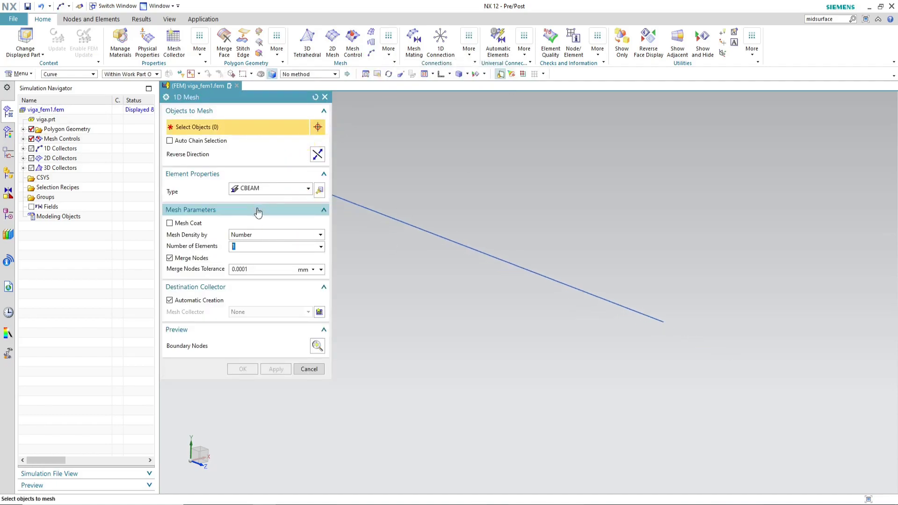
pyautogui.click(306, 193)
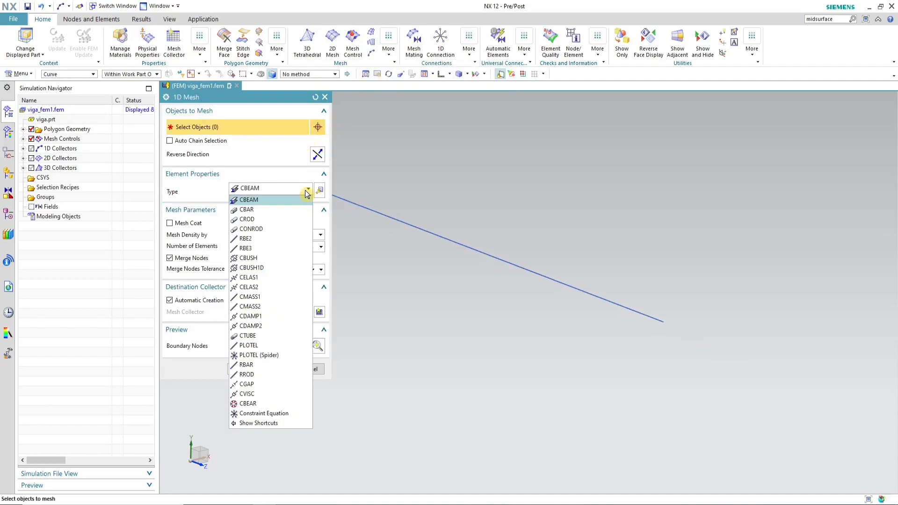
pyautogui.click(259, 210)
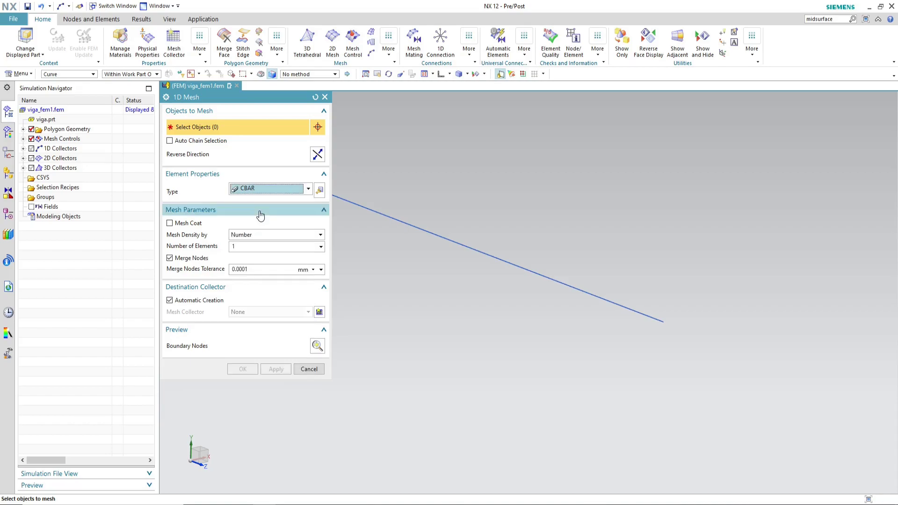
pyautogui.click(276, 192)
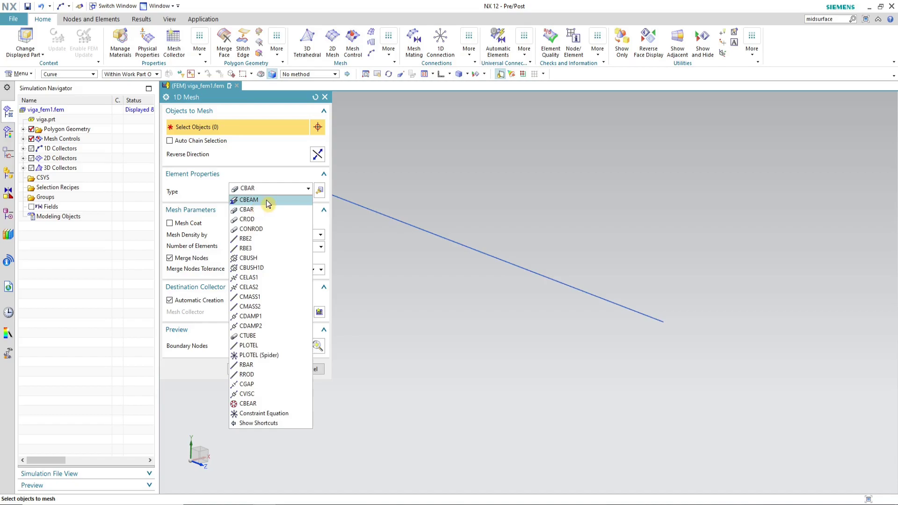
pyautogui.click(260, 211)
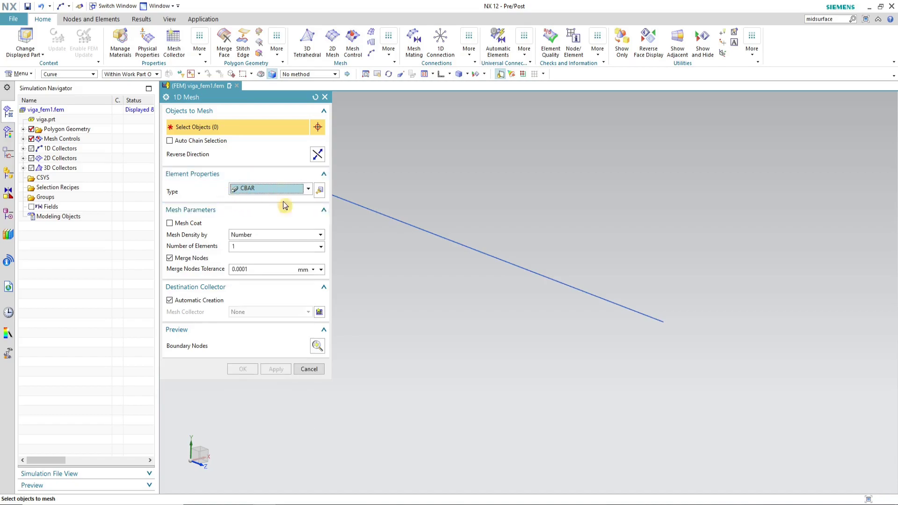
pyautogui.click(232, 247)
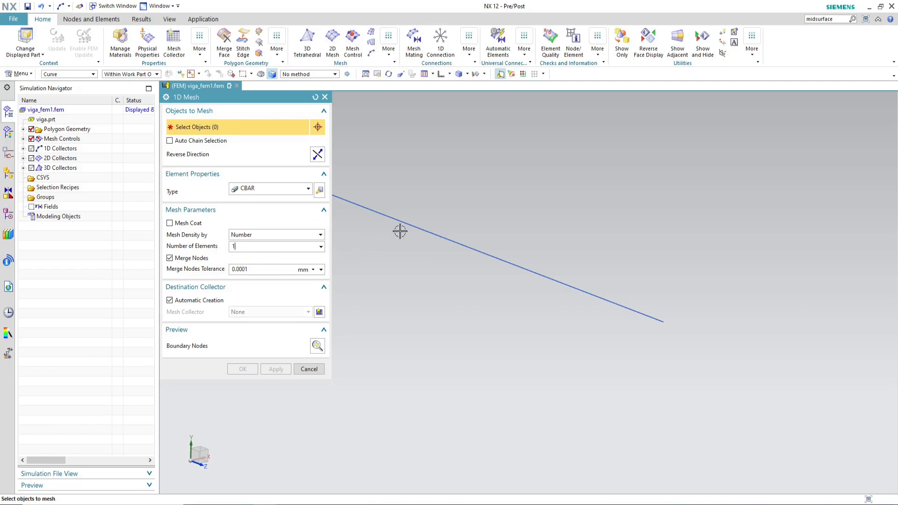
pyautogui.click(471, 250)
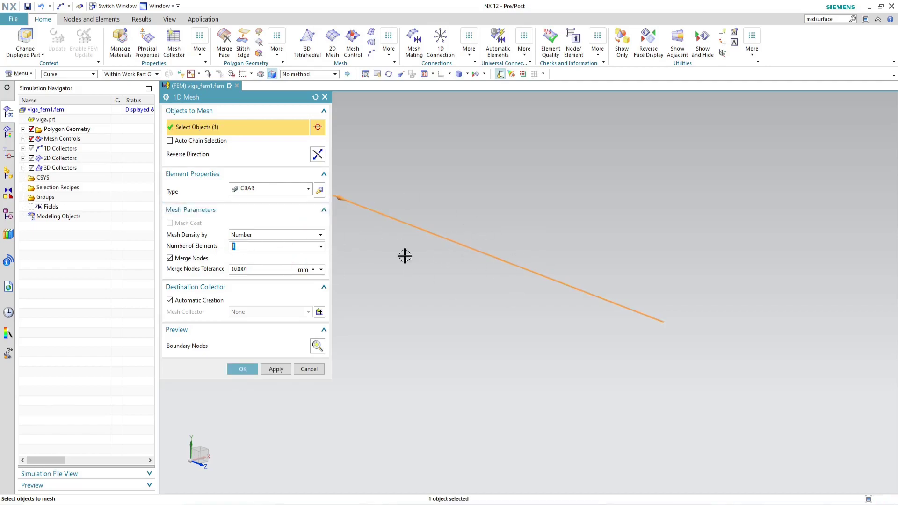
pyautogui.scroll(-2, 632, 288)
pyautogui.scroll(2, 502, 227)
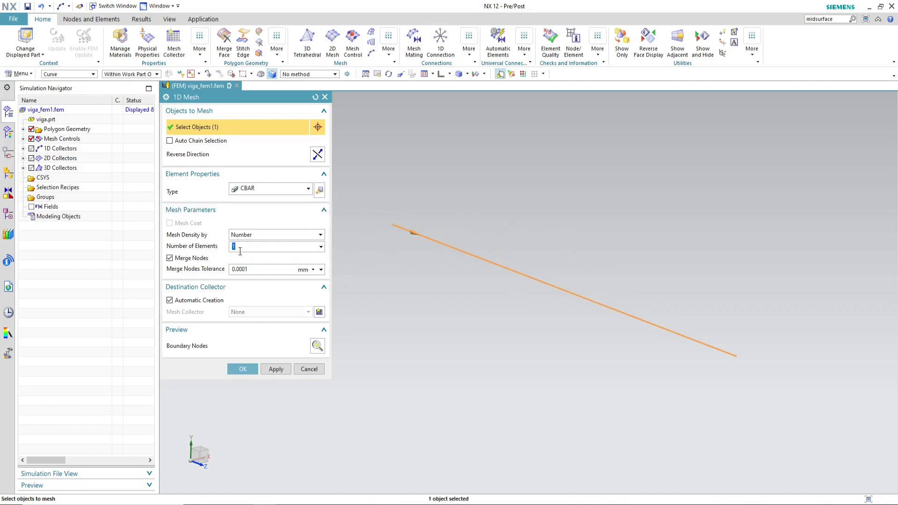
pyautogui.click(245, 372)
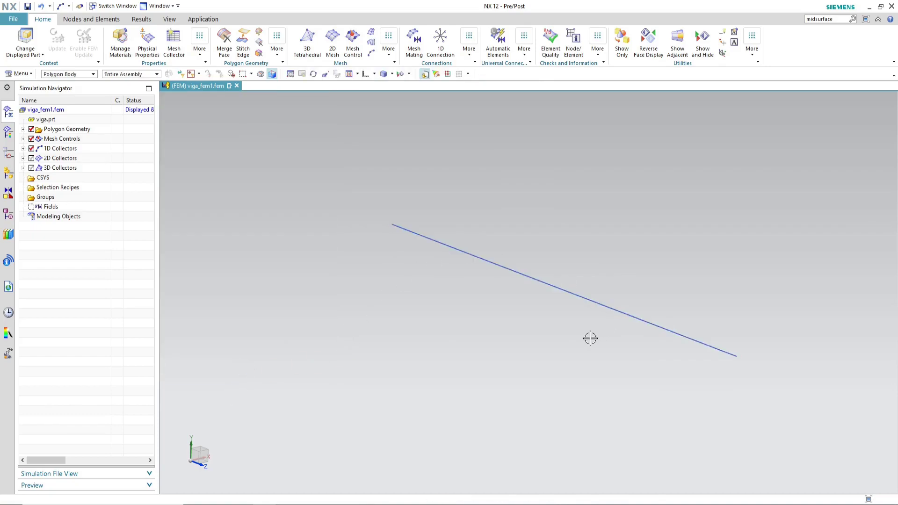
# Step: Edit the bar collector's PBARL1 bar property and set its material to Isotropic
pyautogui.click(23, 148)
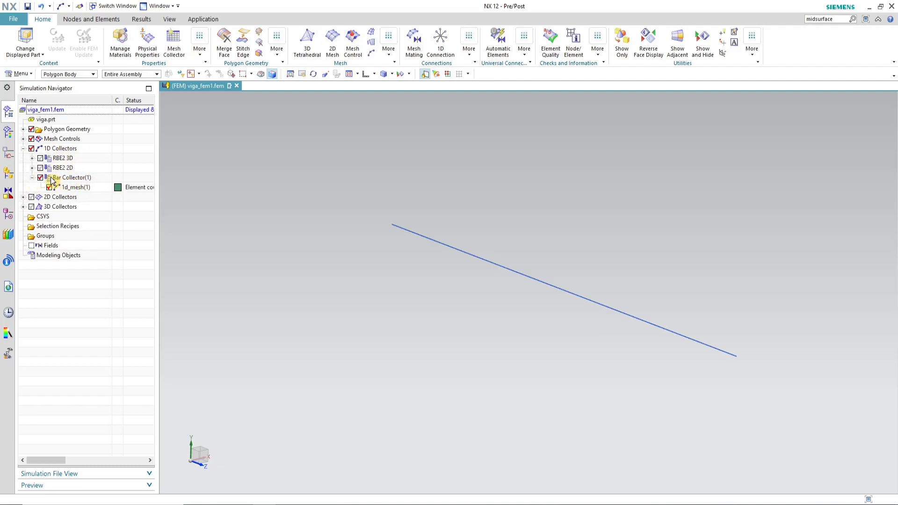
pyautogui.click(73, 180)
pyautogui.rightClick(72, 180)
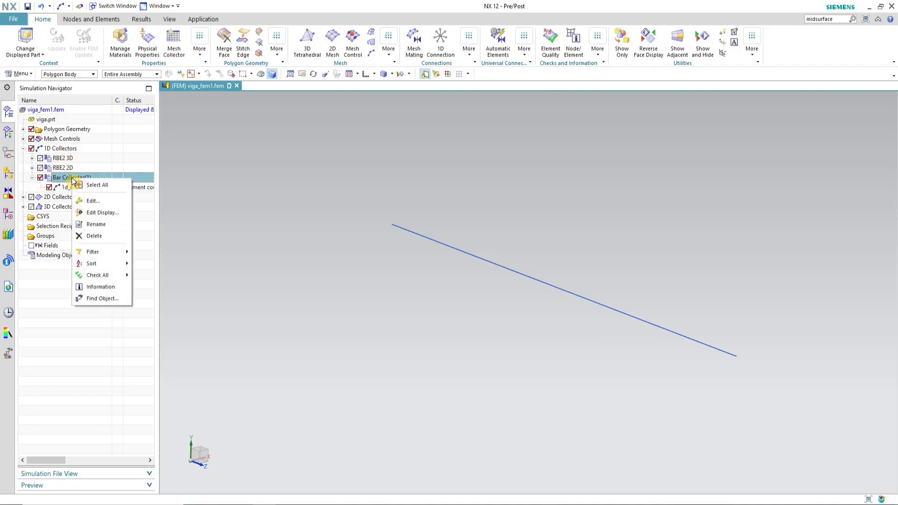
pyautogui.click(110, 202)
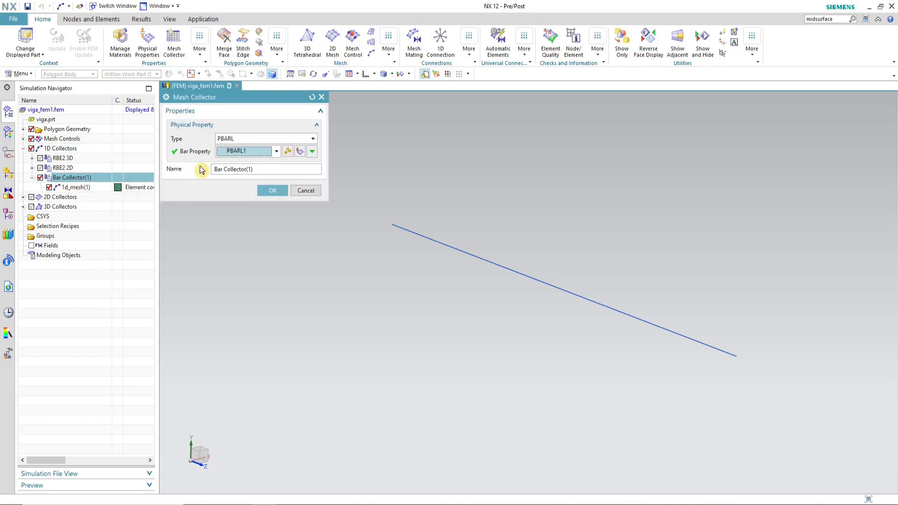
pyautogui.click(287, 151)
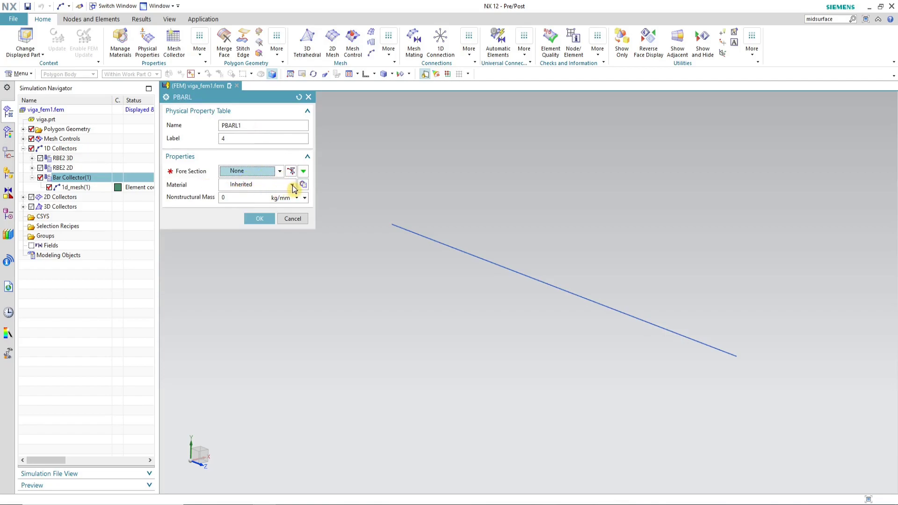
pyautogui.click(293, 187)
pyautogui.click(255, 218)
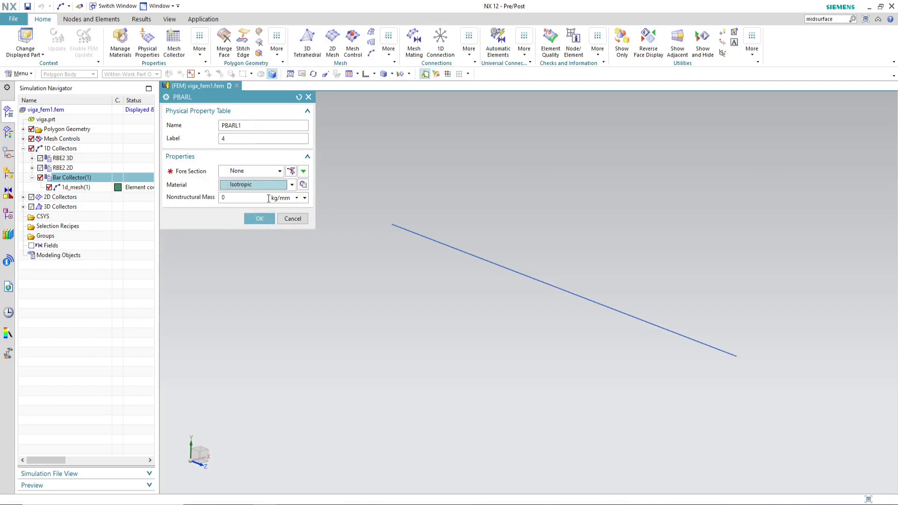
# Step: Review the Isotropic material's properties in the material list and choose it for the bar property
pyautogui.click(303, 185)
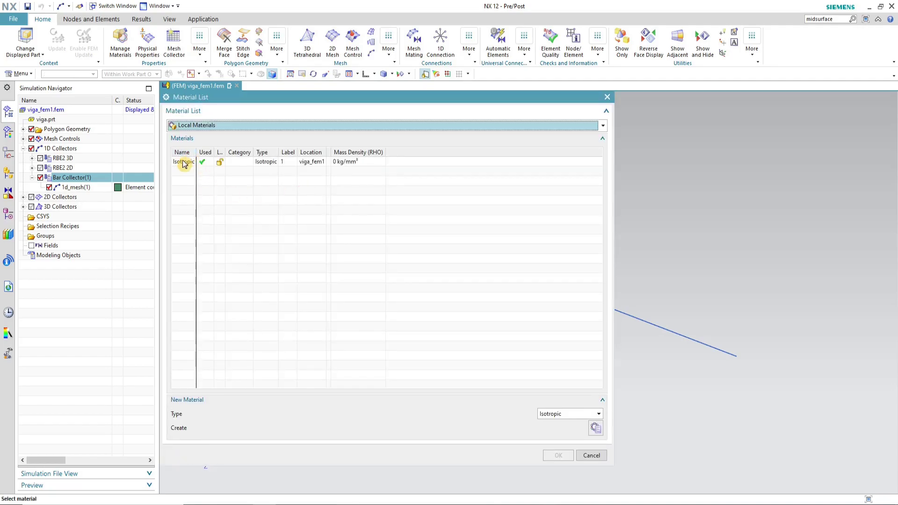
pyautogui.doubleClick(183, 163)
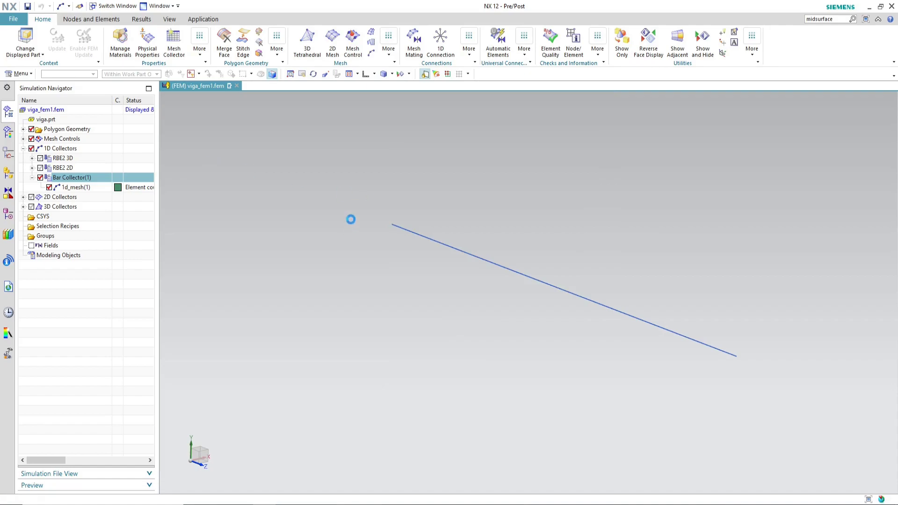
pyautogui.click(393, 285)
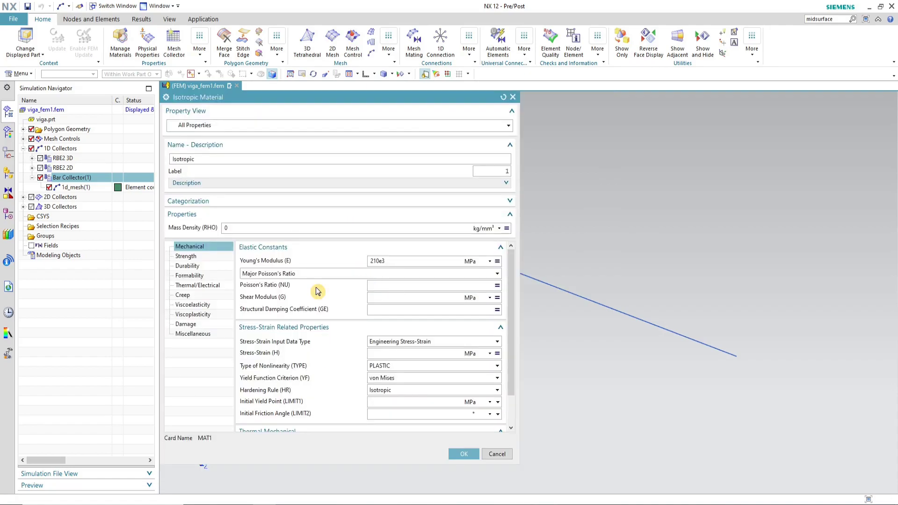
pyautogui.click(464, 452)
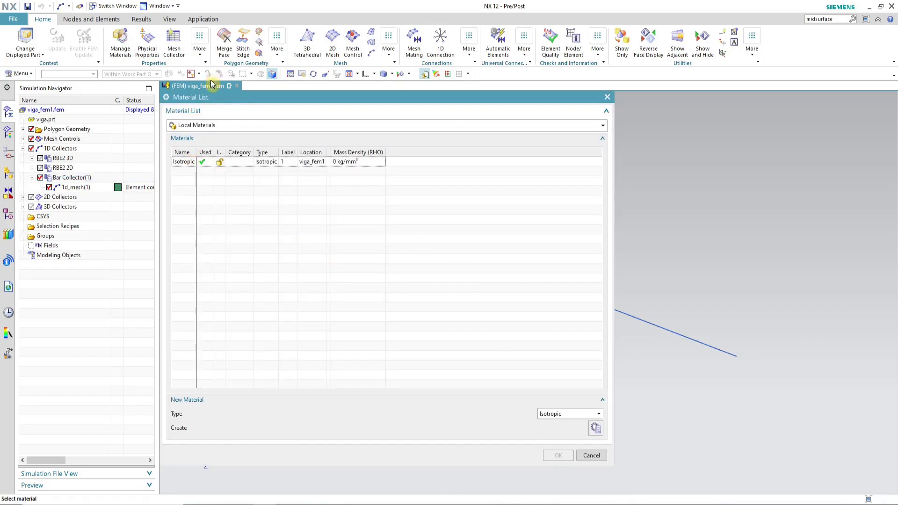
pyautogui.click(187, 162)
pyautogui.click(558, 455)
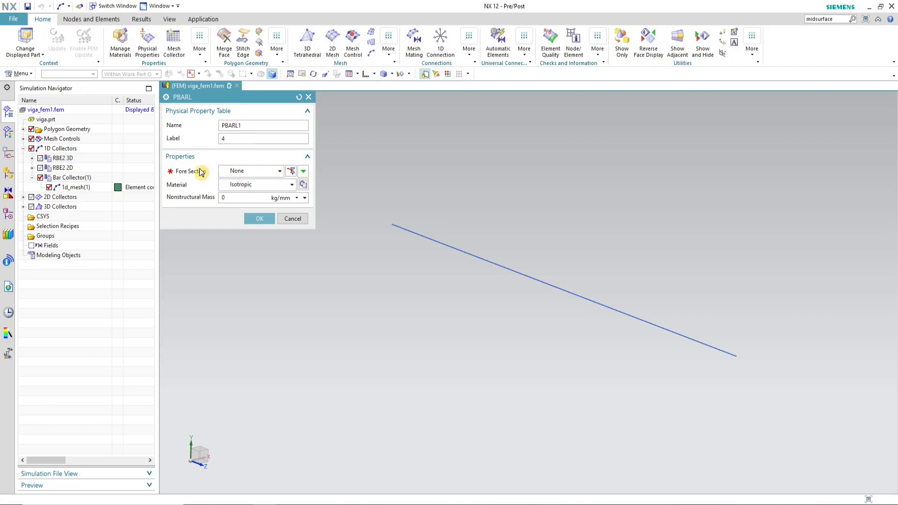
# Step: Create a new BOX beam section with DIM1 50, DIM2 100, DIM3 5 and DIM4 5 mm
pyautogui.click(291, 172)
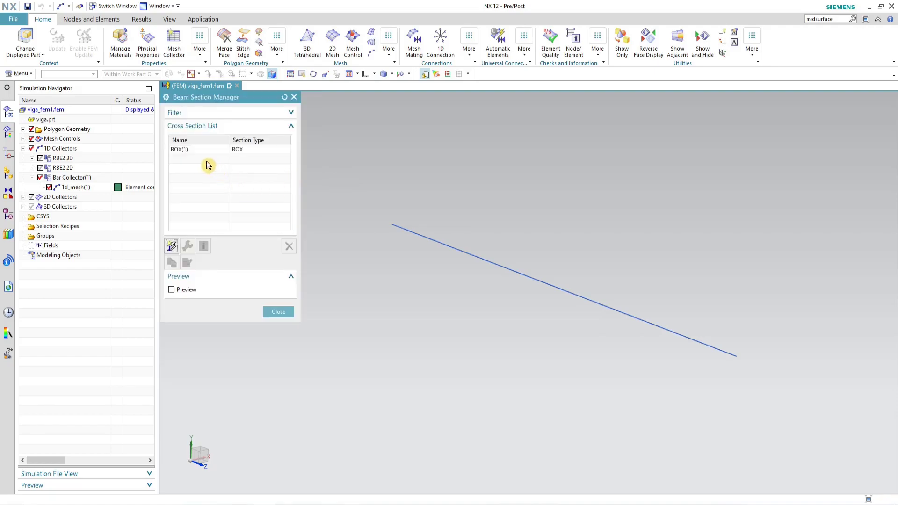
pyautogui.click(171, 248)
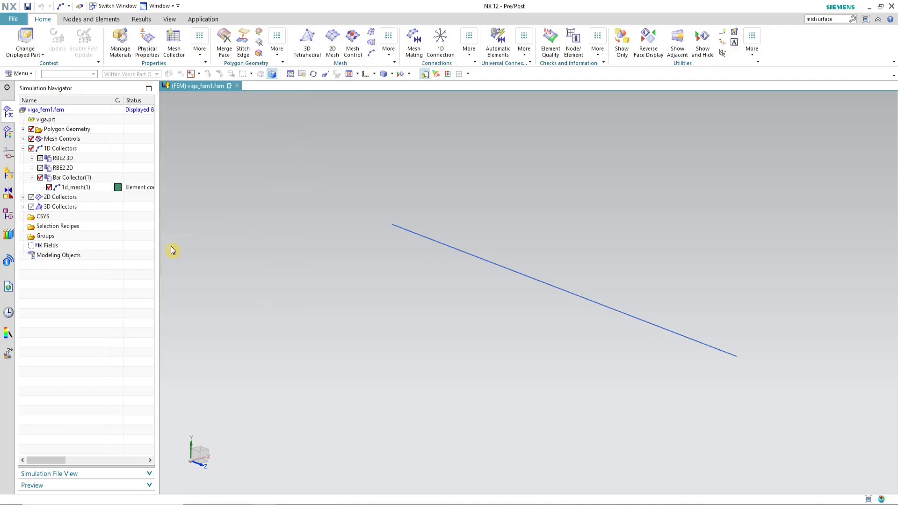
pyautogui.click(230, 125)
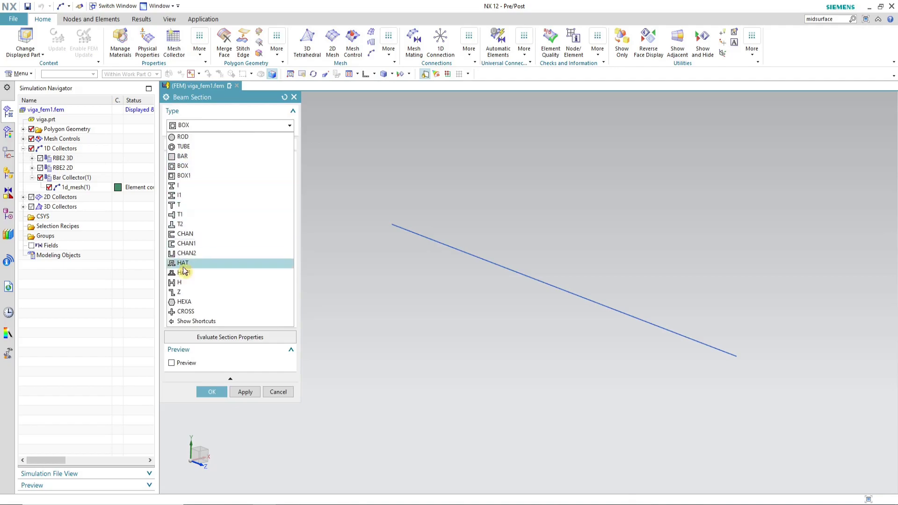
pyautogui.click(214, 166)
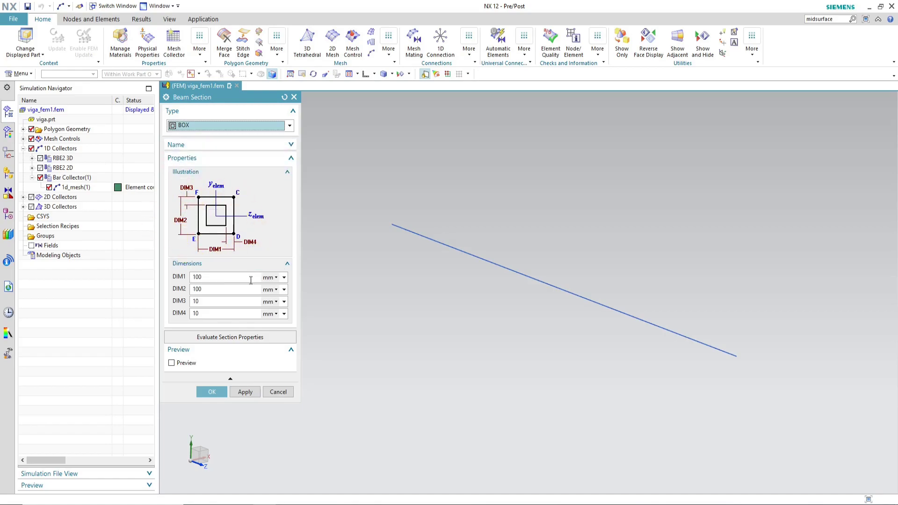
pyautogui.click(219, 279)
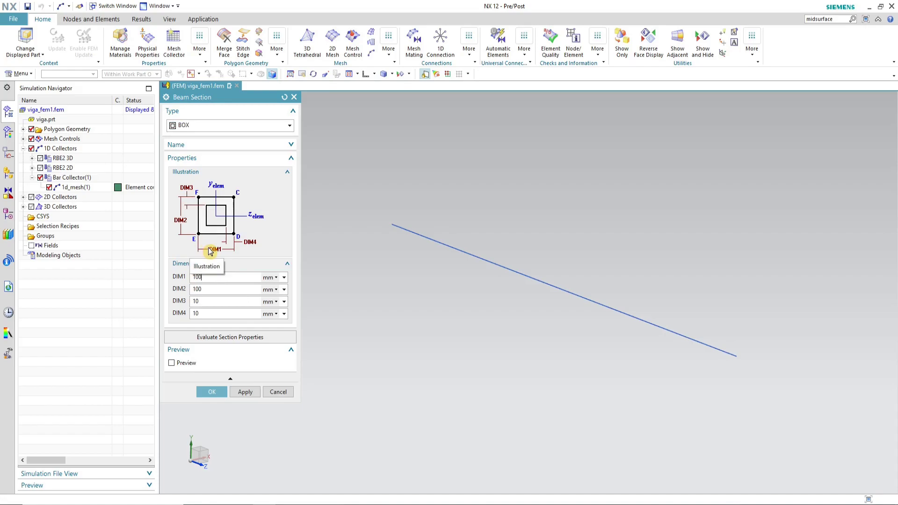
pyautogui.doubleClick(200, 277)
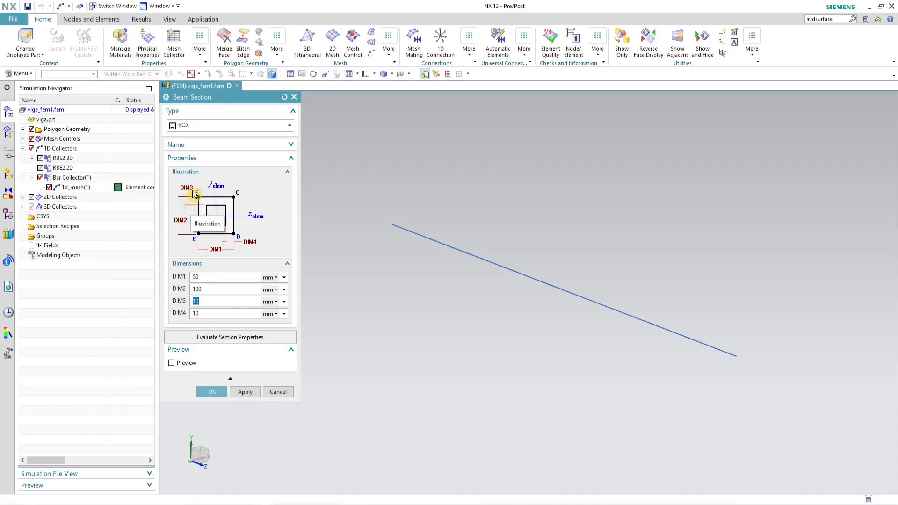
pyautogui.press('Tab')
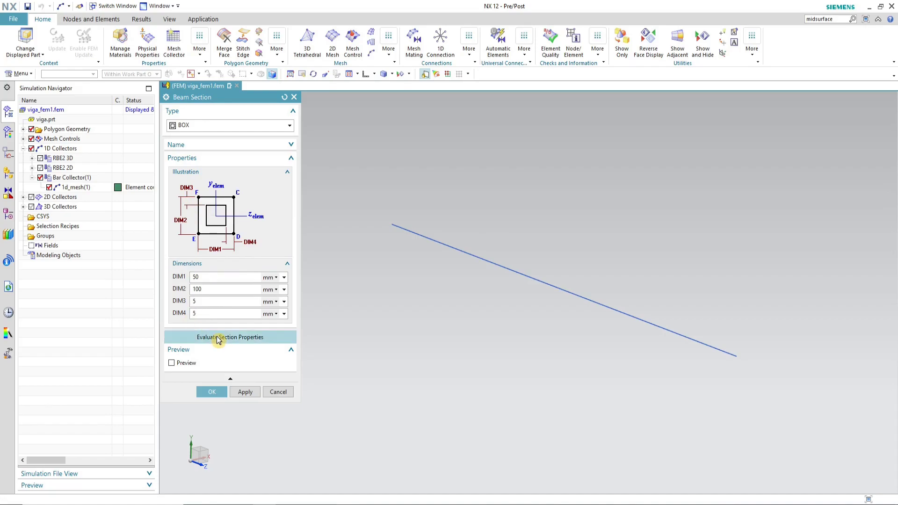
# Step: Evaluate the box section properties and compare its moment of inertia Iz with the spreadsheet's Ix
pyautogui.click(248, 337)
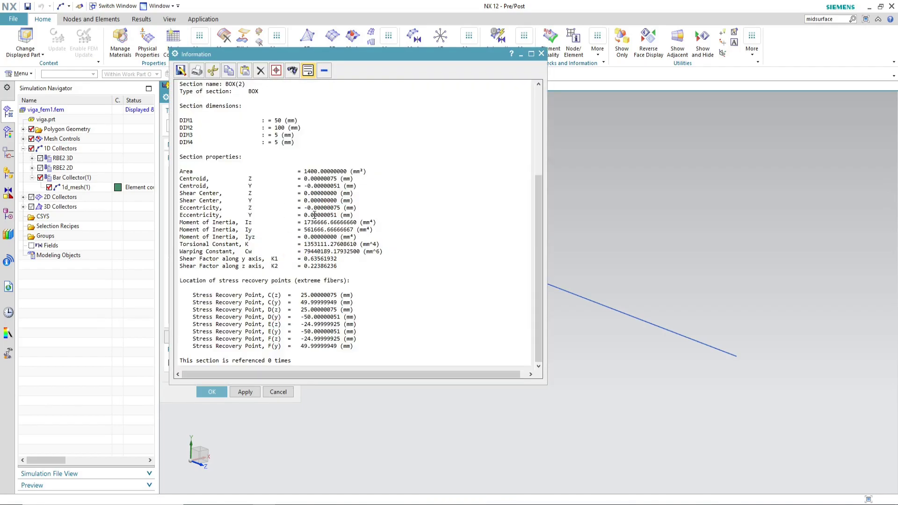
pyautogui.tripleClick(223, 219)
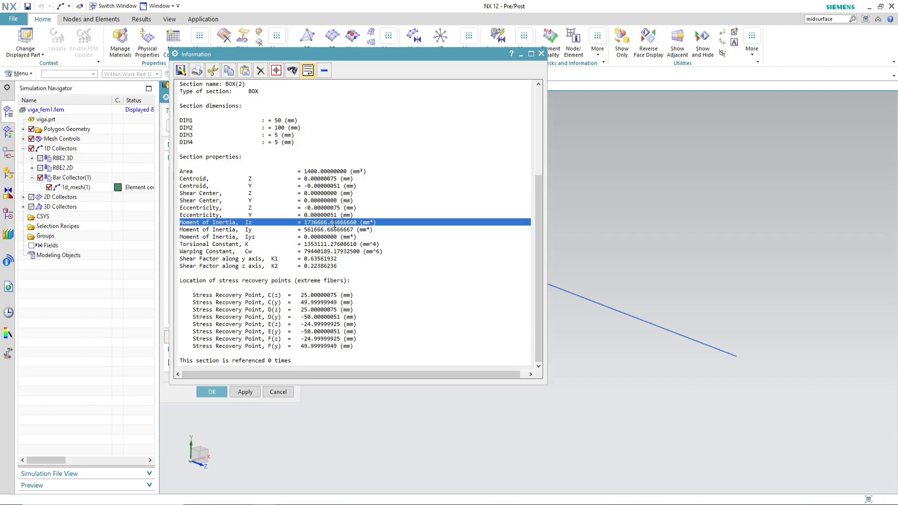
pyautogui.moveTo(362, 51); pyautogui.dragTo(546, 75)
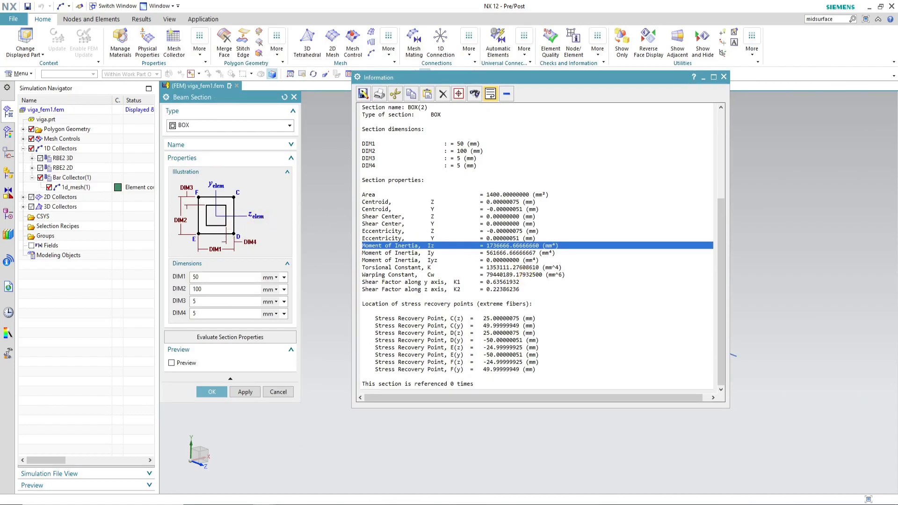
pyautogui.click(284, 498)
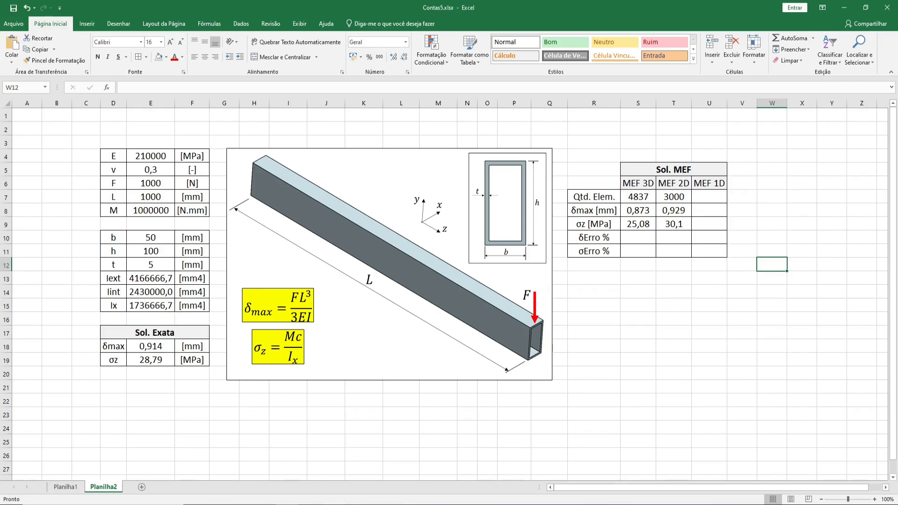
pyautogui.moveTo(266, 503)
pyautogui.click(316, 482)
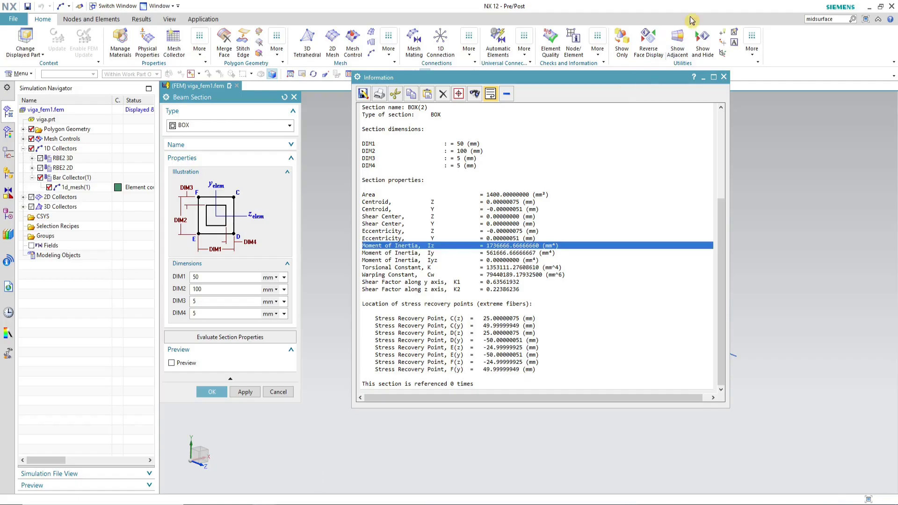
pyautogui.click(726, 78)
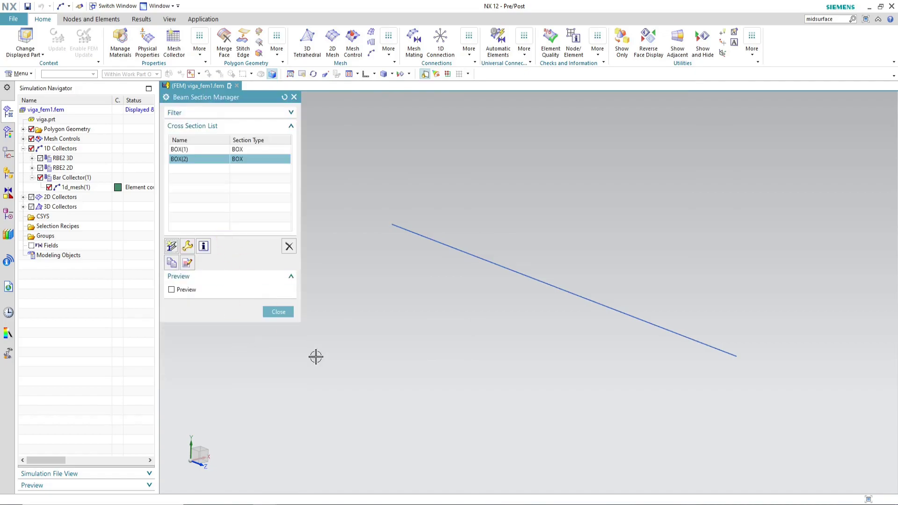
# Step: Assign the new box section as the fore section and confirm the bar property and mesh collector
pyautogui.click(286, 316)
pyautogui.click(259, 217)
pyautogui.click(271, 191)
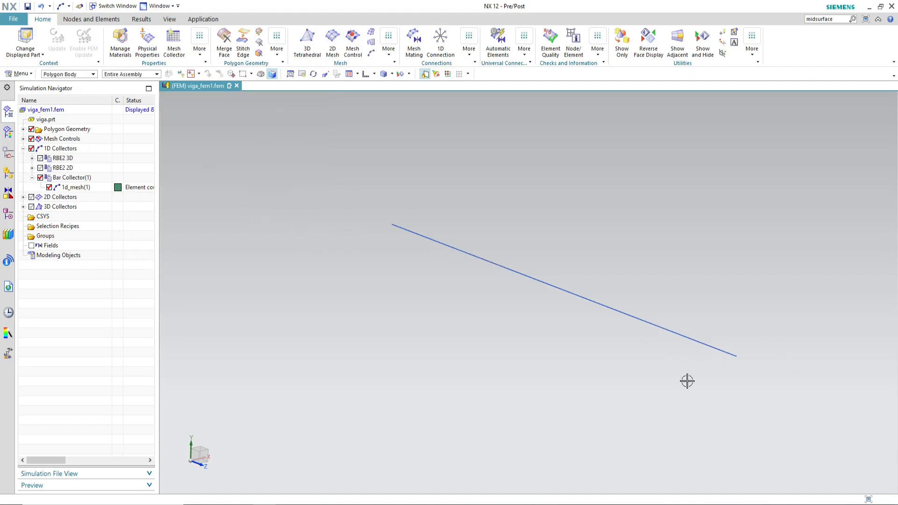
# Step: Preview the 1D beam section as a solid through the mesh display preferences and restore the display to None
pyautogui.click(752, 44)
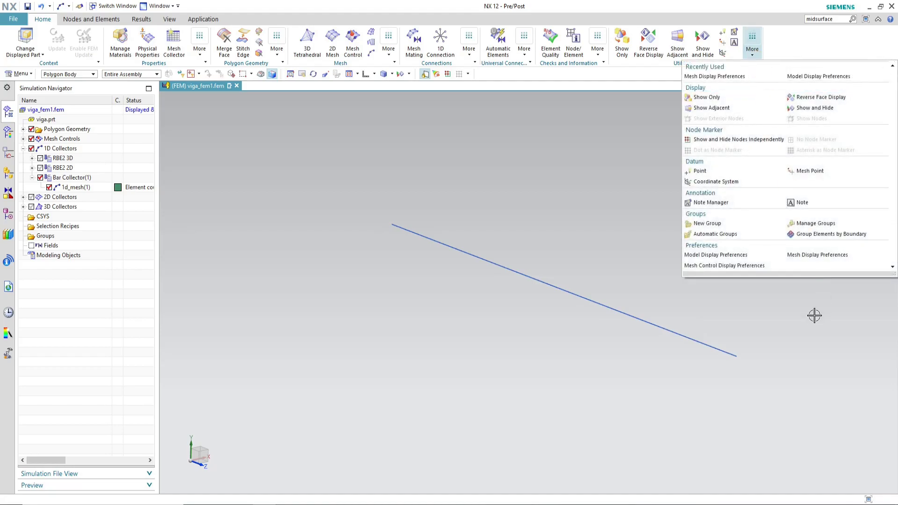
pyautogui.click(829, 258)
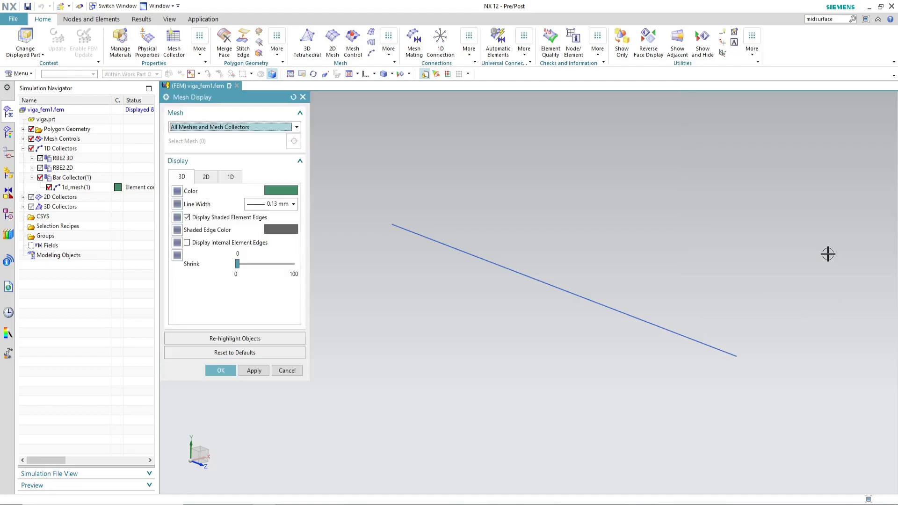
pyautogui.click(232, 178)
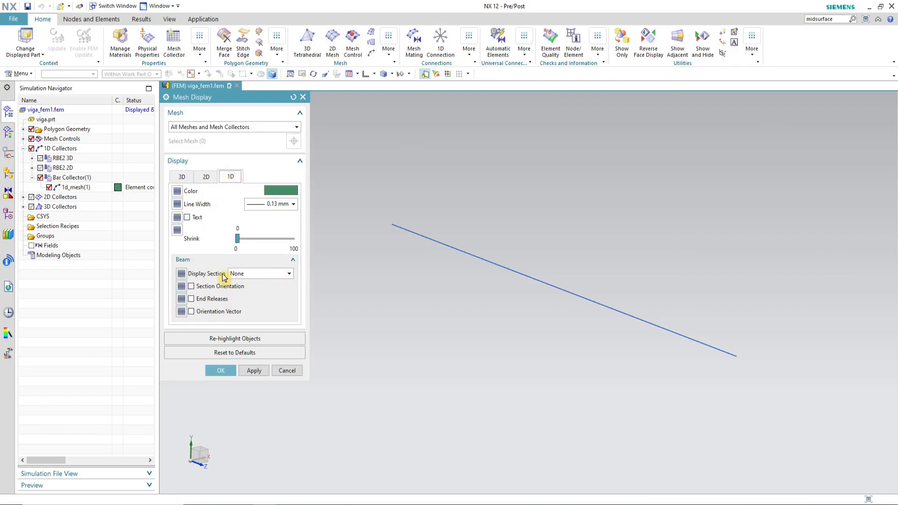
pyautogui.click(261, 275)
pyautogui.click(244, 303)
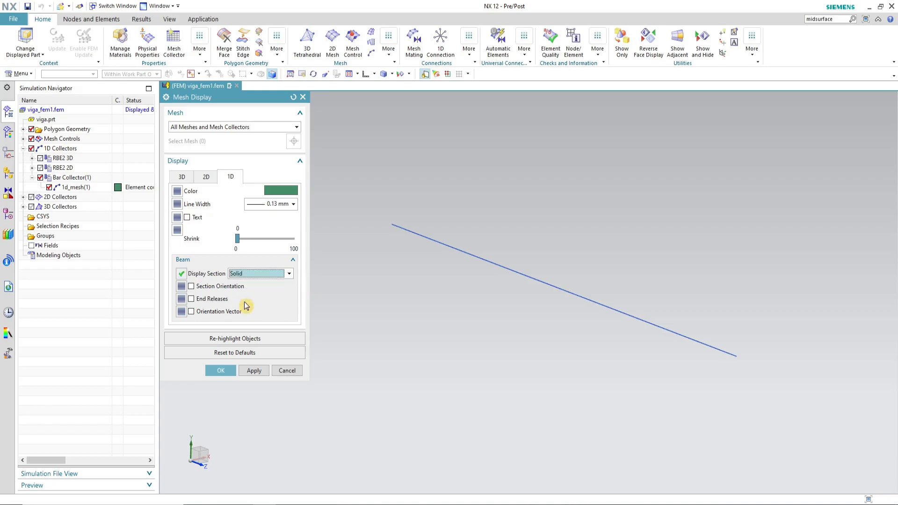
pyautogui.click(253, 370)
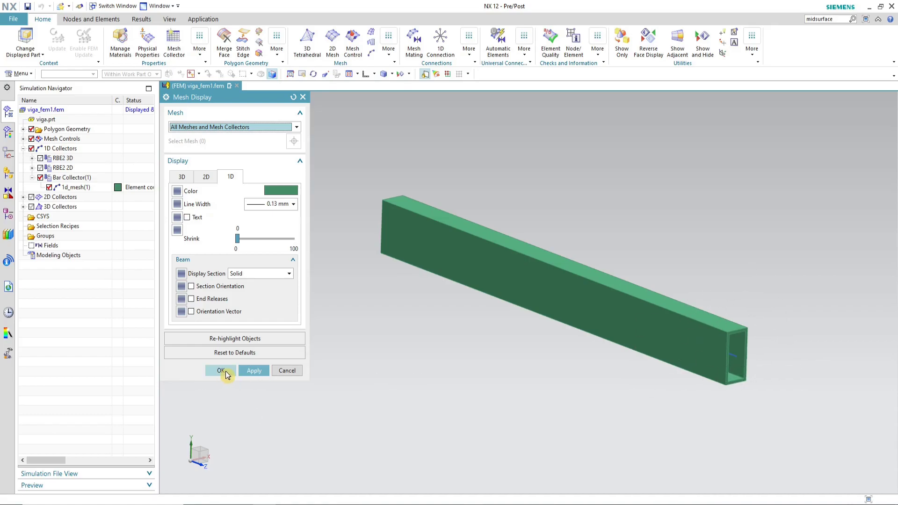
pyautogui.click(279, 274)
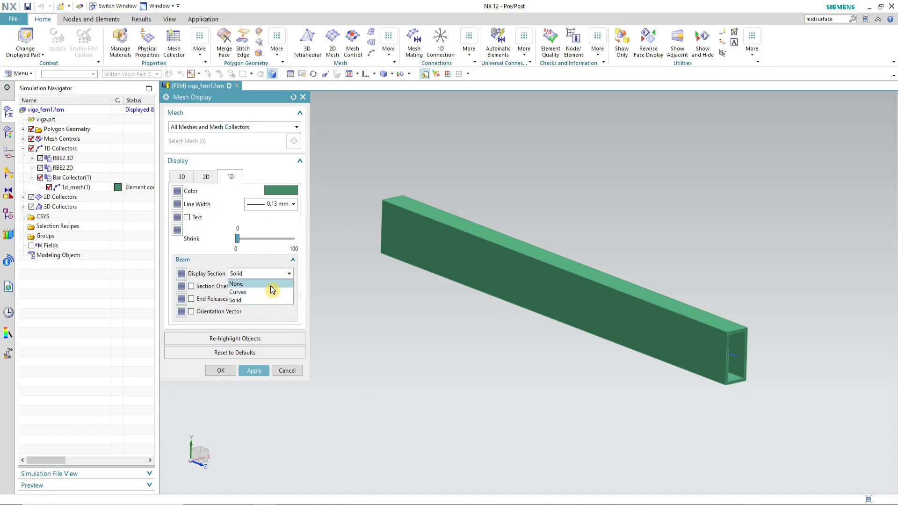
pyautogui.click(272, 284)
pyautogui.click(221, 371)
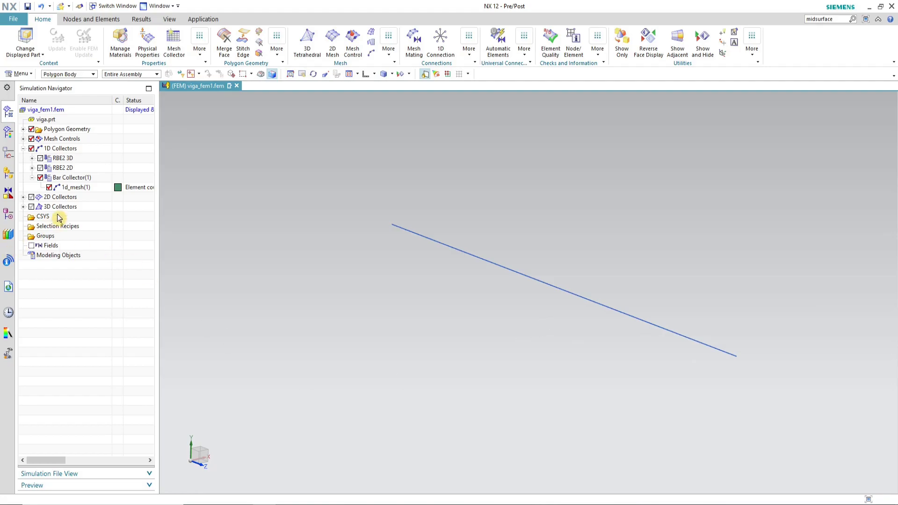
# Step: Save the FEM and switch to the viga_sim1.sim simulation, selecting its Viga2D solution
pyautogui.click(28, 6)
pyautogui.click(157, 5)
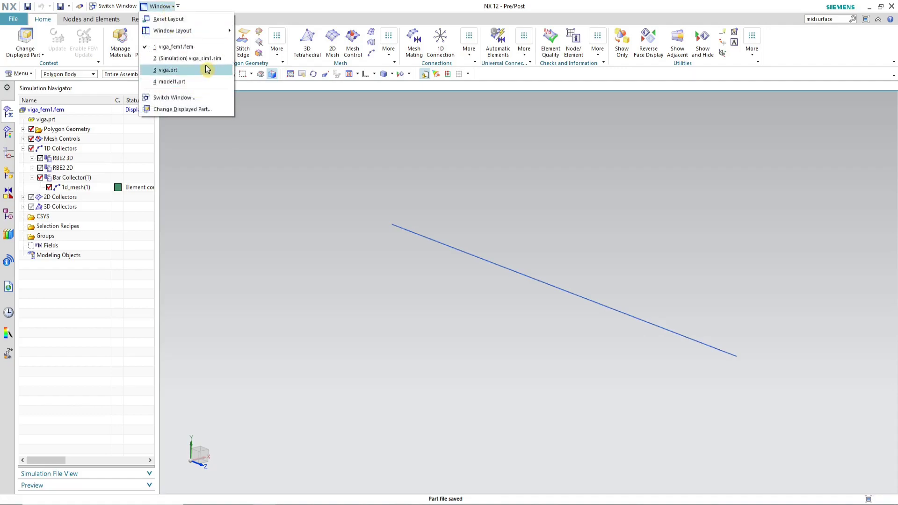
pyautogui.click(171, 57)
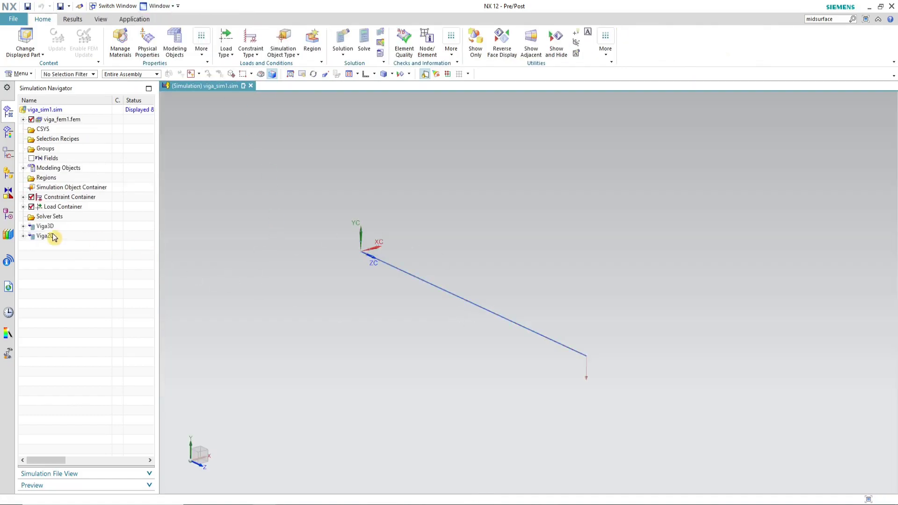
pyautogui.click(69, 238)
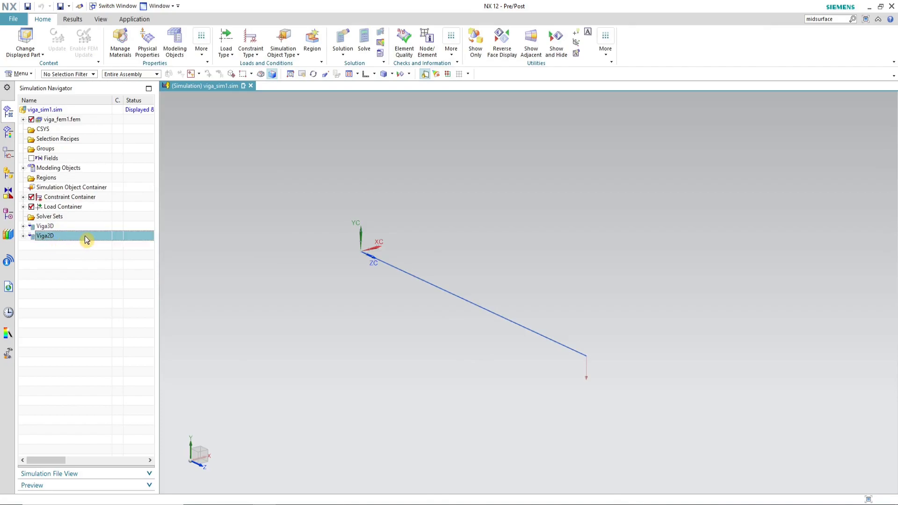
# Step: Make the Viga2D solution active and clone it
pyautogui.rightClick(85, 236)
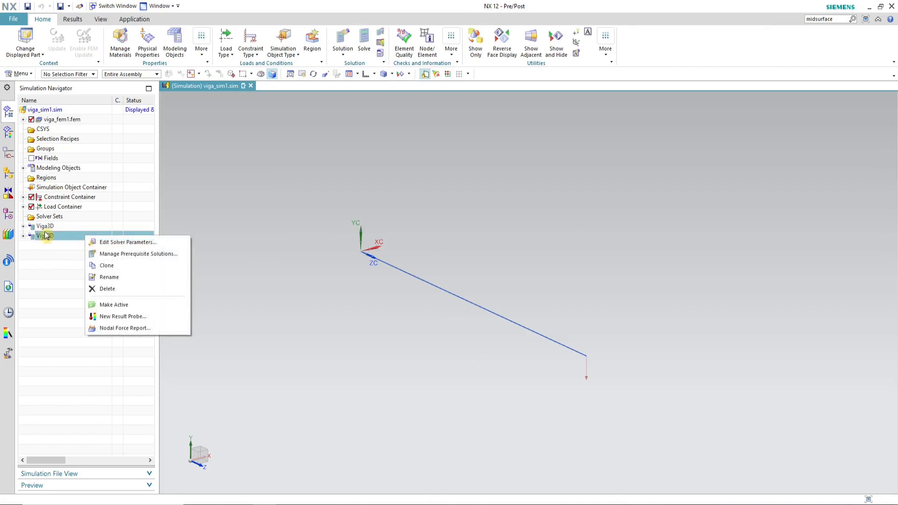
pyautogui.click(123, 304)
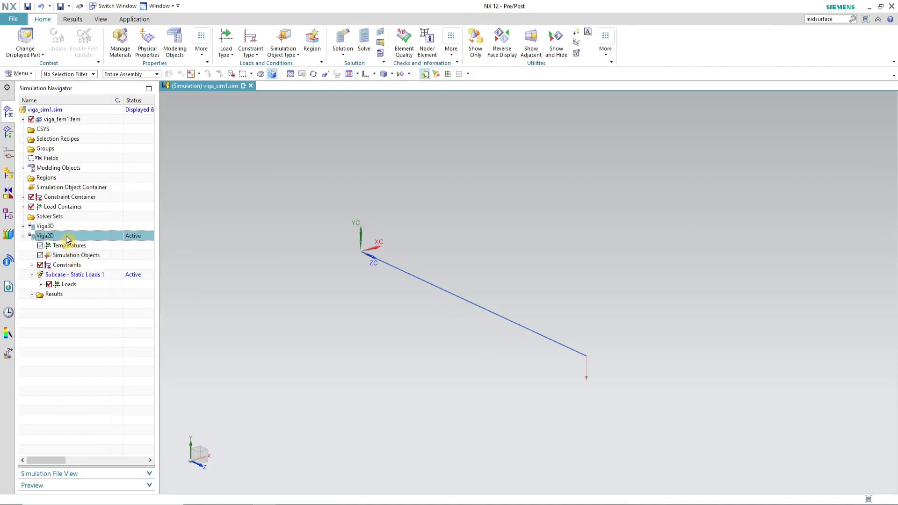
pyautogui.rightClick(68, 238)
pyautogui.click(110, 288)
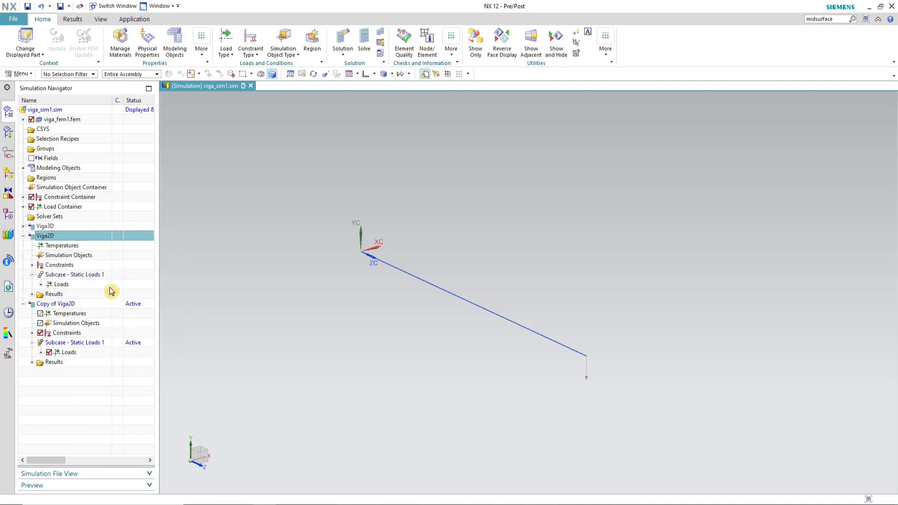
# Step: Rename the cloned solution as Viga1D
pyautogui.click(59, 304)
pyautogui.rightClick(60, 304)
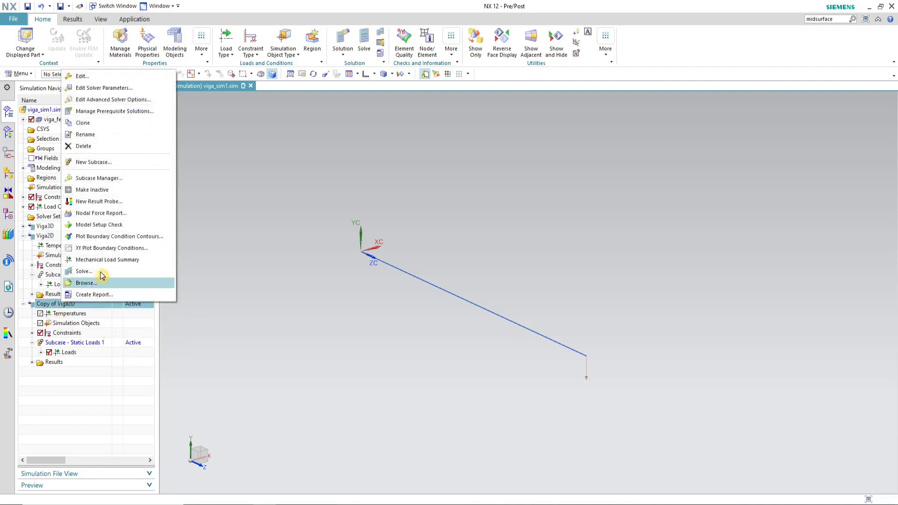
pyautogui.click(102, 134)
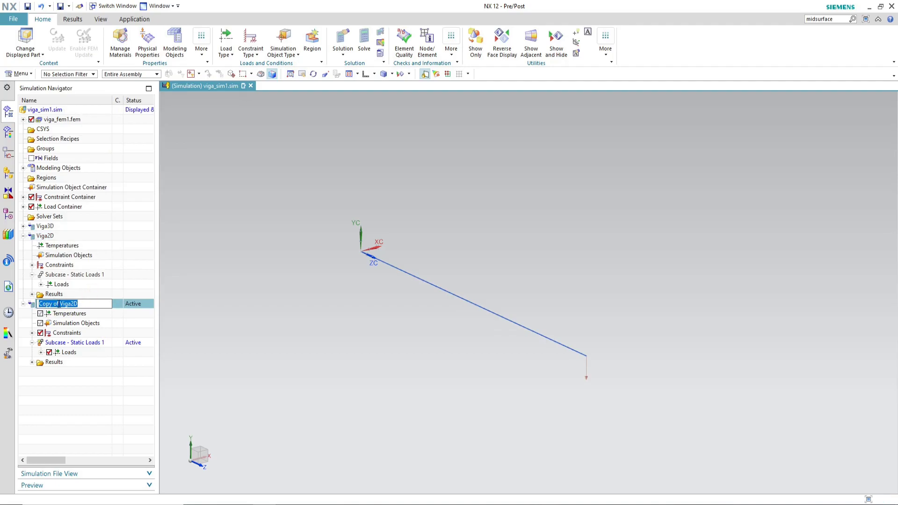
pyautogui.press('BackSpace')
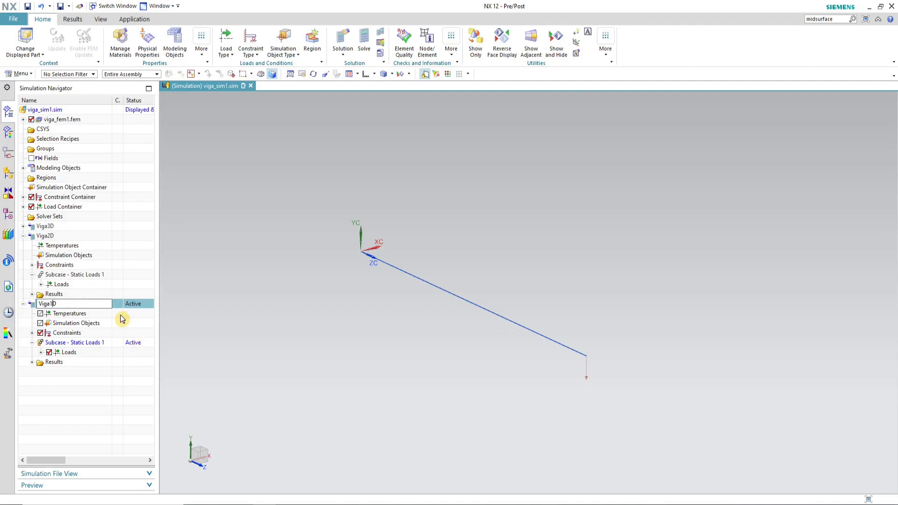
pyautogui.press('Return')
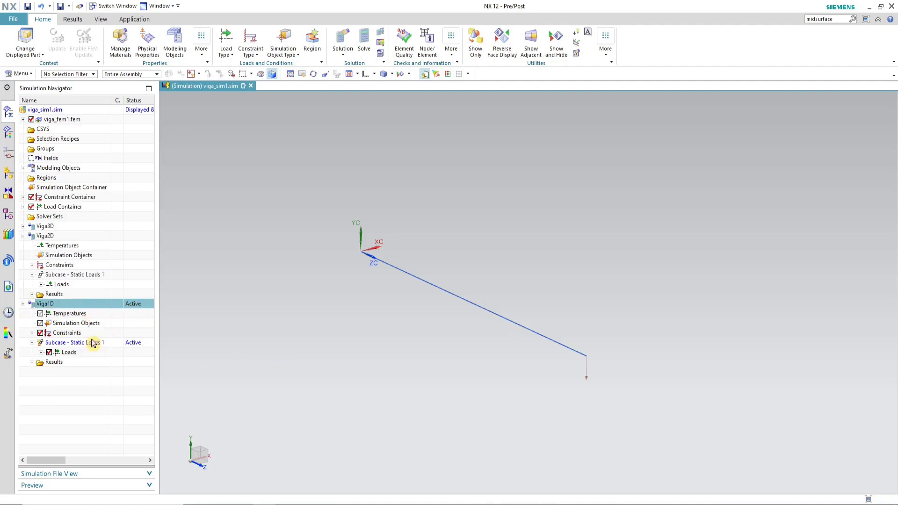
# Step: Edit the FY load in Viga1D and reassign it to the node at the beam's free end
pyautogui.click(41, 352)
pyautogui.click(72, 362)
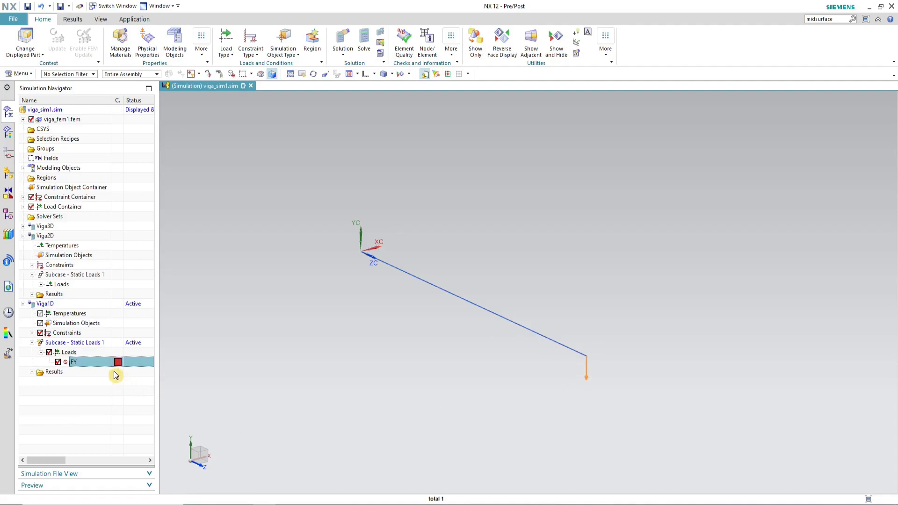
pyautogui.doubleClick(75, 362)
pyautogui.click(587, 353)
pyautogui.click(254, 356)
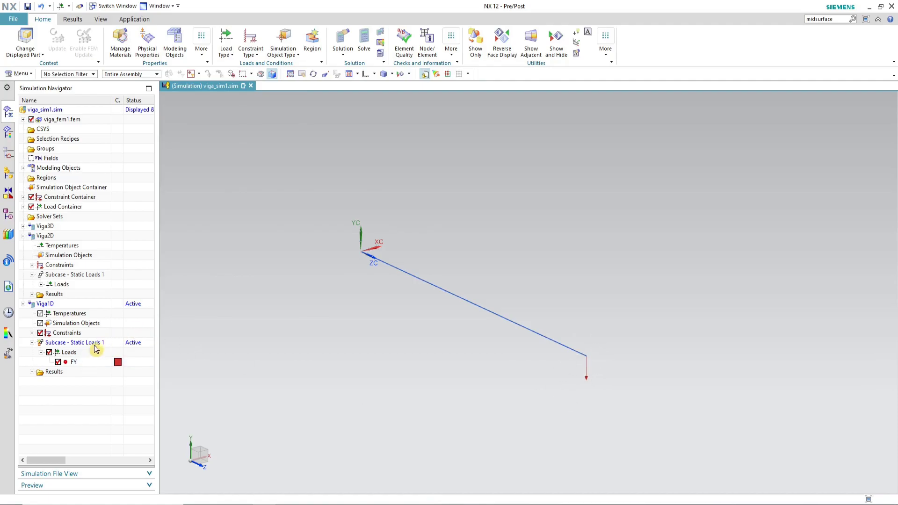
# Step: Edit the UserDefined(1) constraint and reassign it, all DOFs fixed, to the node at the beam's fixed end
pyautogui.click(32, 333)
pyautogui.click(75, 342)
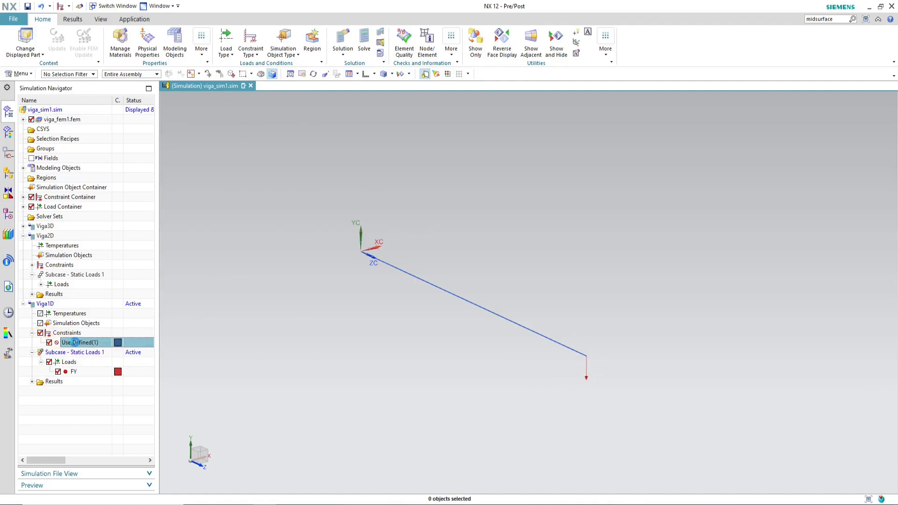
pyautogui.doubleClick(75, 343)
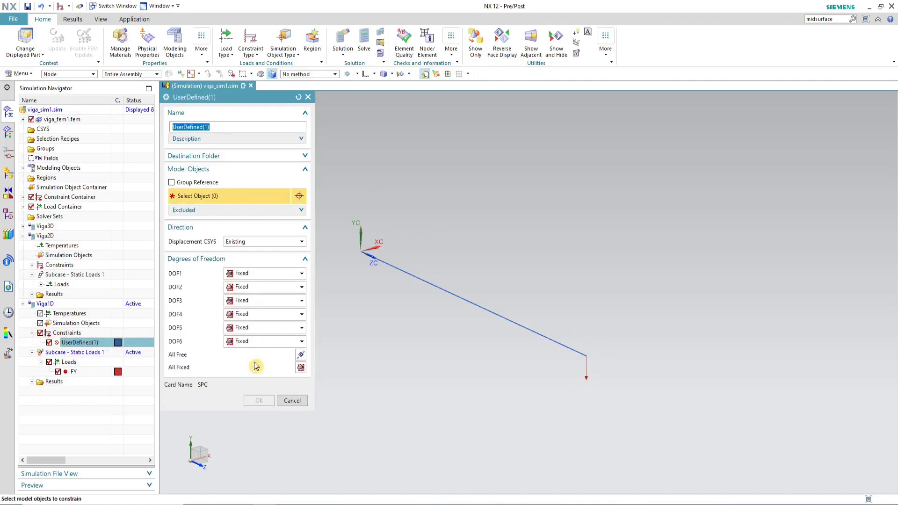
pyautogui.click(367, 264)
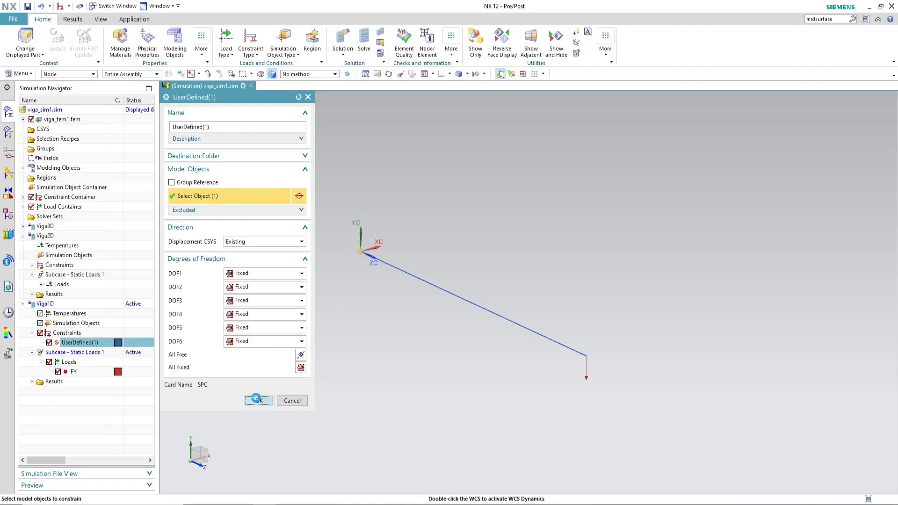
pyautogui.click(257, 402)
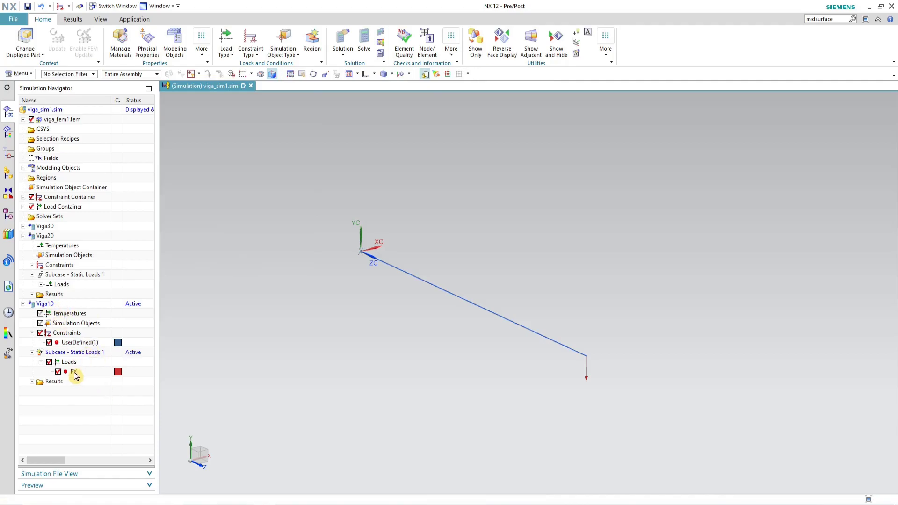
# Step: Edit the Viga1D solution, open its structural output requests and confirm both dialogs
pyautogui.click(72, 304)
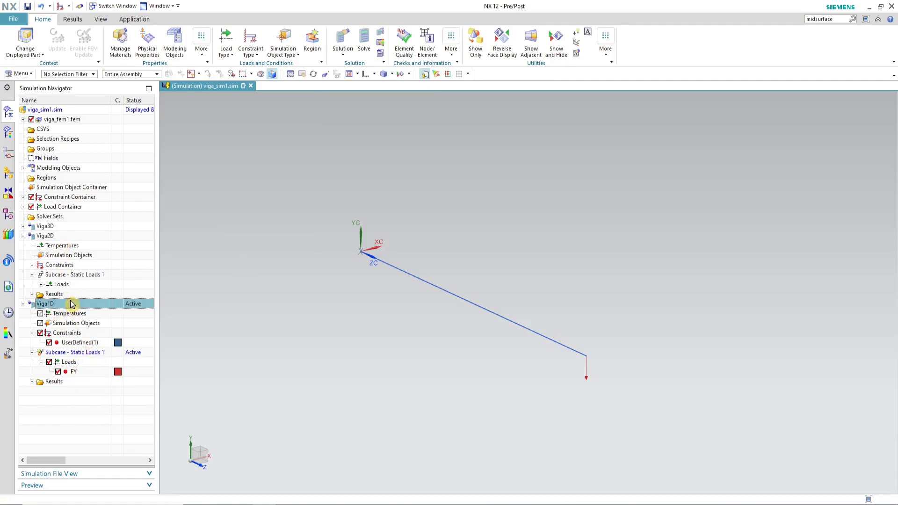
pyautogui.rightClick(73, 304)
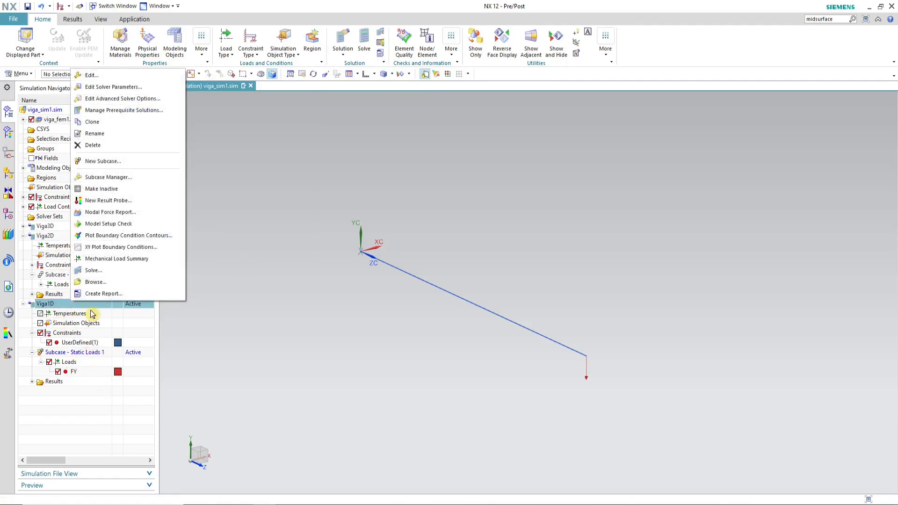
pyautogui.click(127, 75)
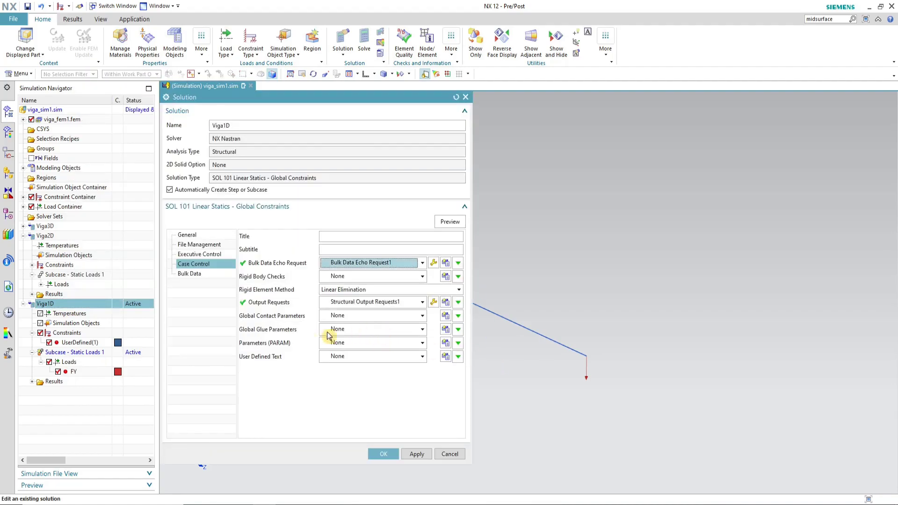
pyautogui.click(433, 305)
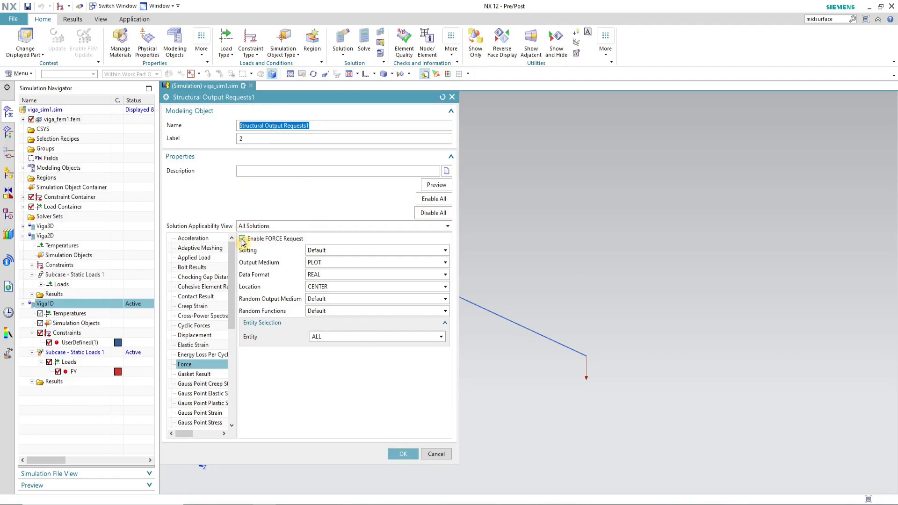
pyautogui.click(406, 454)
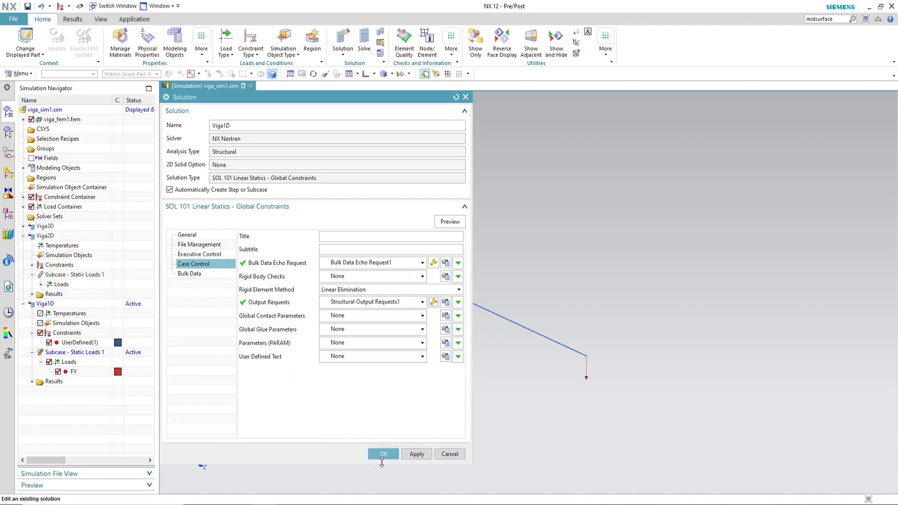
pyautogui.click(382, 454)
# Step: Solve the Viga1D solution, decline reviewing messages, and close the monitor and information windows
pyautogui.rightClick(95, 305)
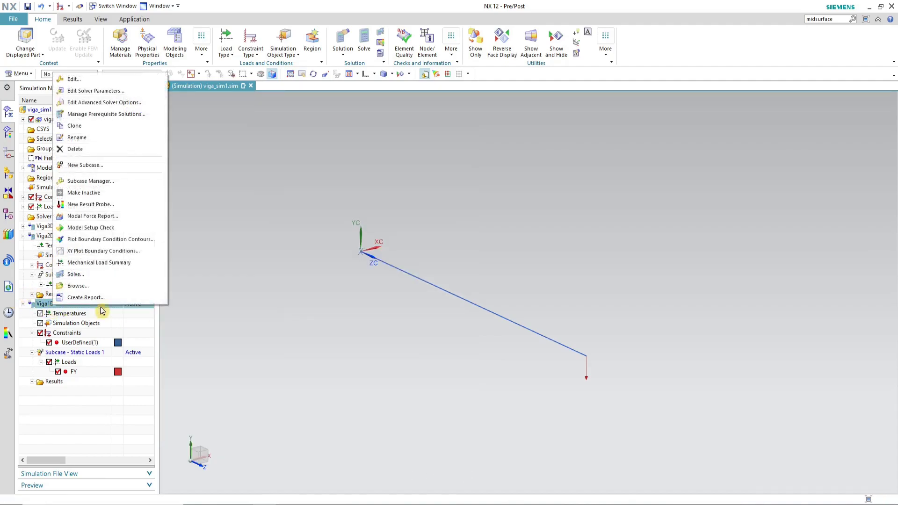
pyautogui.click(89, 275)
pyautogui.click(244, 223)
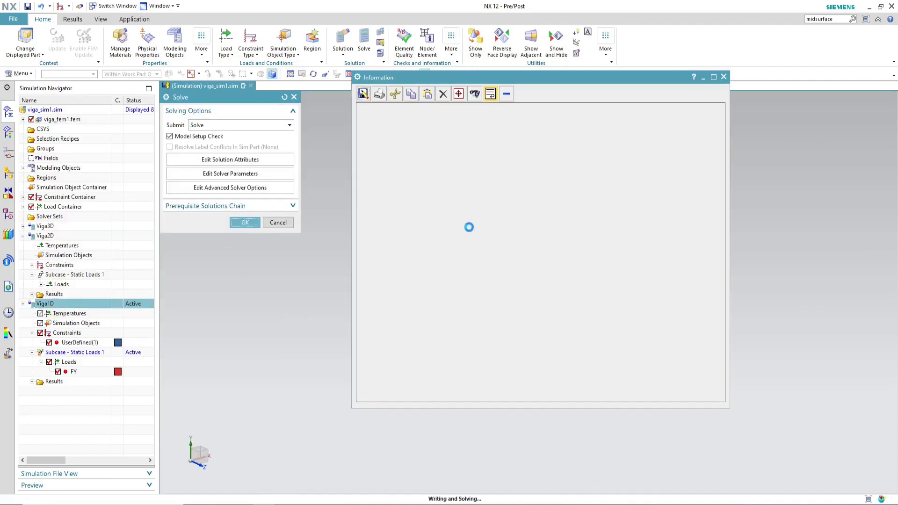
pyautogui.click(470, 228)
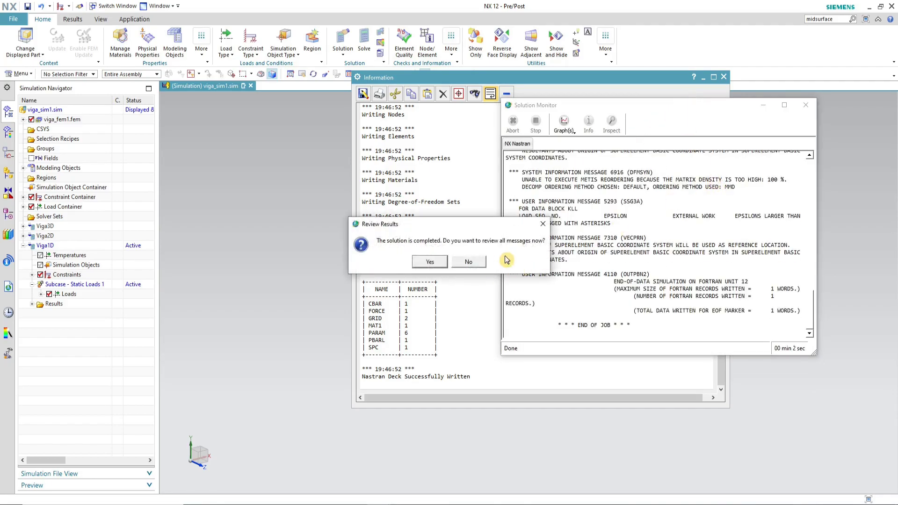
pyautogui.click(469, 263)
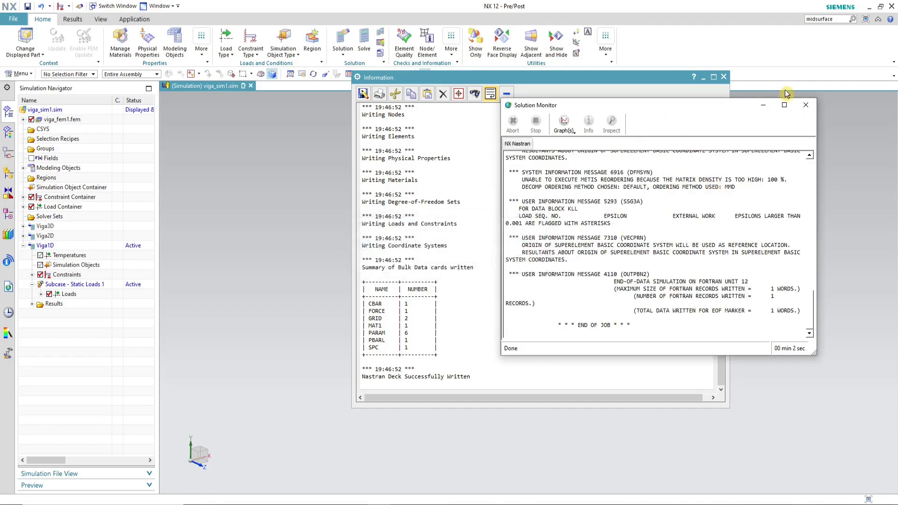
pyautogui.click(805, 104)
pyautogui.click(724, 77)
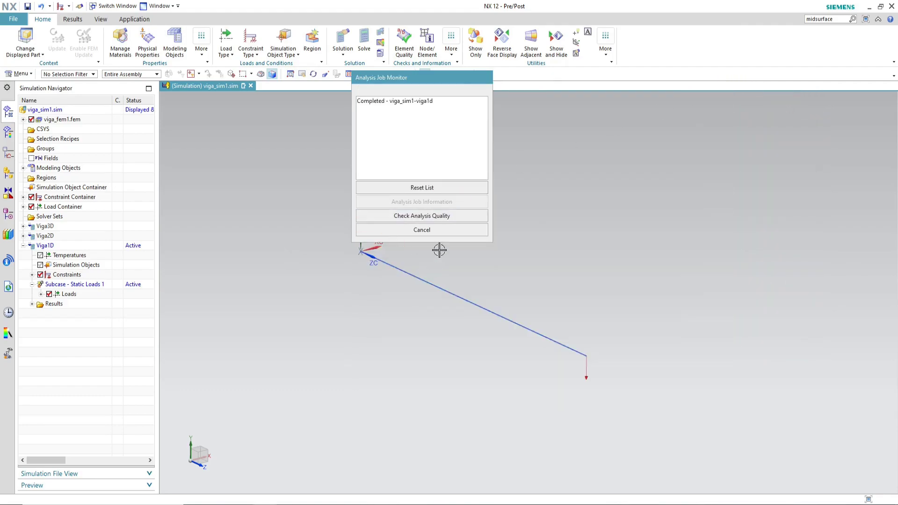
pyautogui.click(438, 232)
# Step: Open the Viga1D structural results and plot the nodal Y displacement
pyautogui.click(31, 304)
pyautogui.click(67, 315)
pyautogui.doubleClick(66, 316)
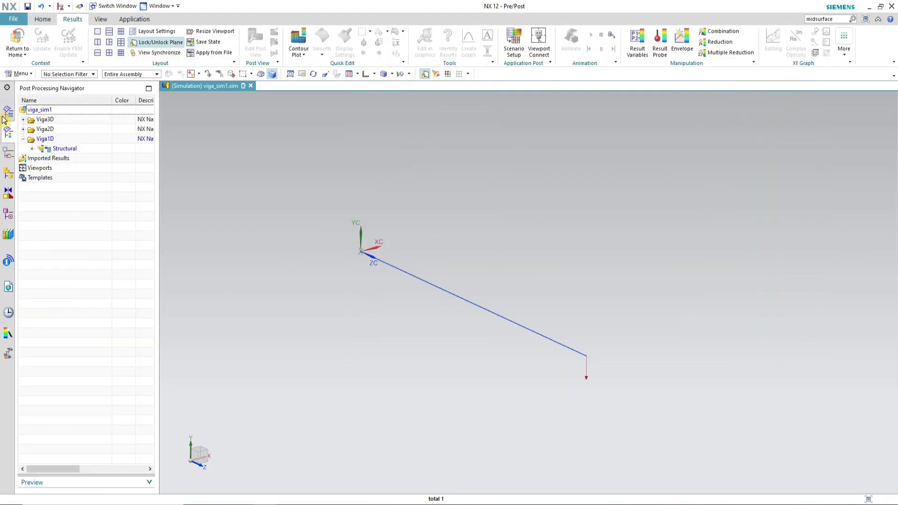
pyautogui.click(32, 149)
pyautogui.click(40, 158)
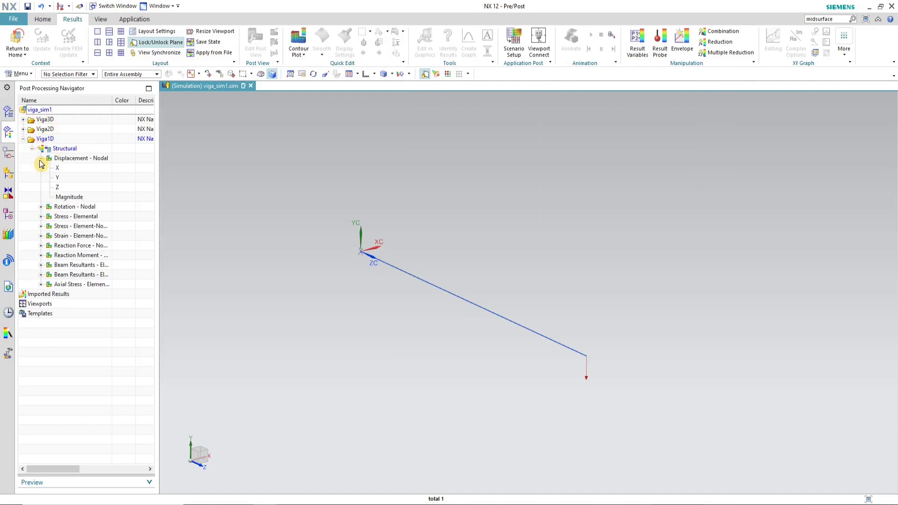
pyautogui.click(81, 181)
pyautogui.doubleClick(81, 179)
pyautogui.scroll(-3, 462, 214)
pyautogui.scroll(3, 416, 276)
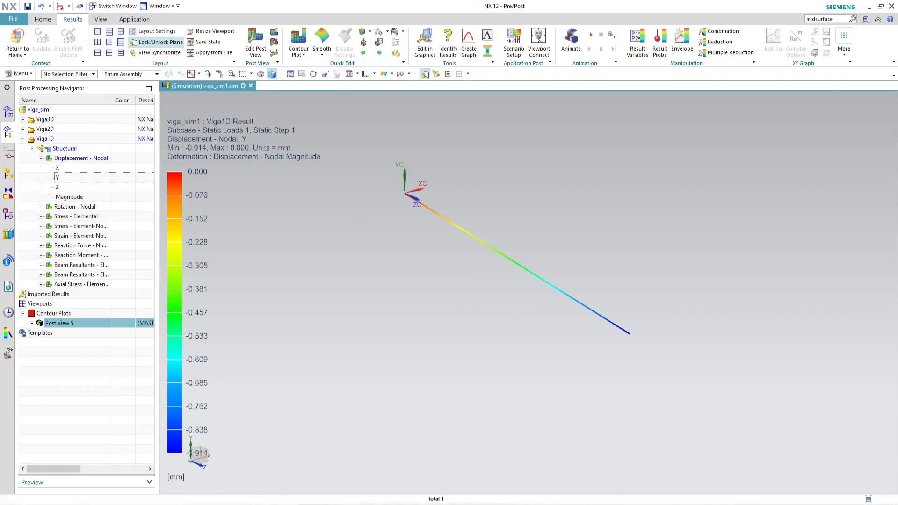
# Step: Switch to Excel, enter 1 element and 0,914 mm displacement in the MEF 1D column, and save the workbook
pyautogui.click(203, 504)
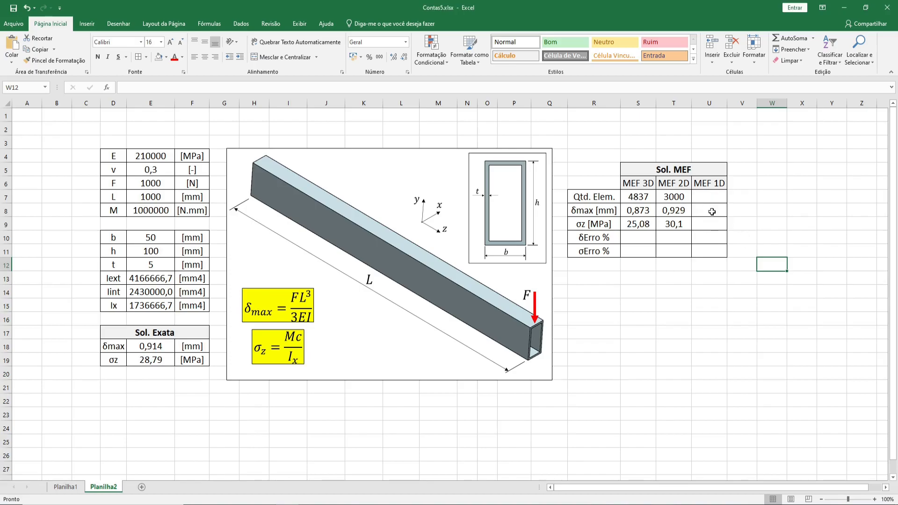
pyautogui.click(713, 209)
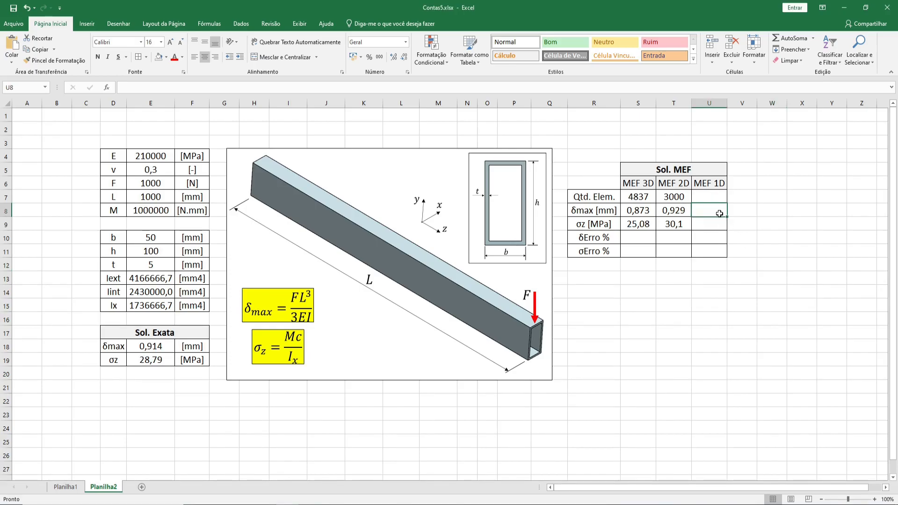
pyautogui.click(714, 201)
pyautogui.write('1')
pyautogui.press('Return')
pyautogui.write('0,914')
pyautogui.press('Return')
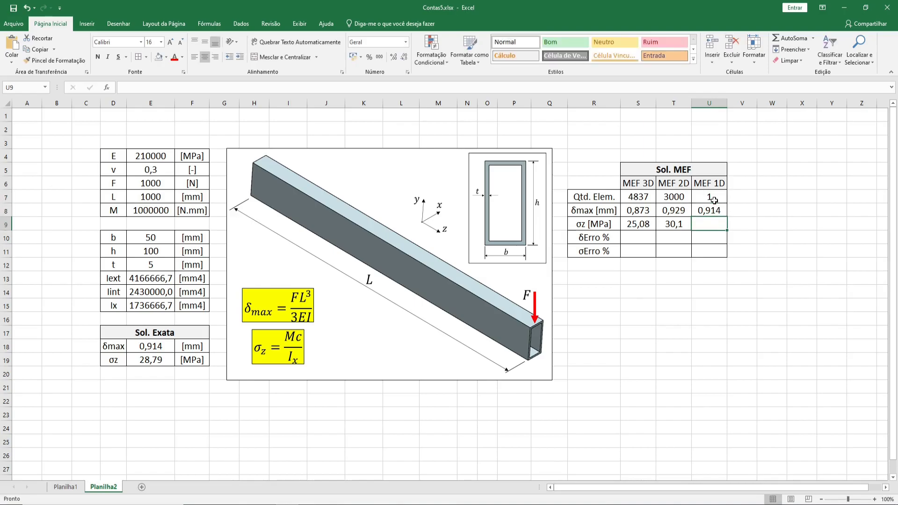
pyautogui.click(14, 8)
# Step: Switch back to NX and plot the Viga1D element-nodal XX stress
pyautogui.hotkey('alt', 'Tab')
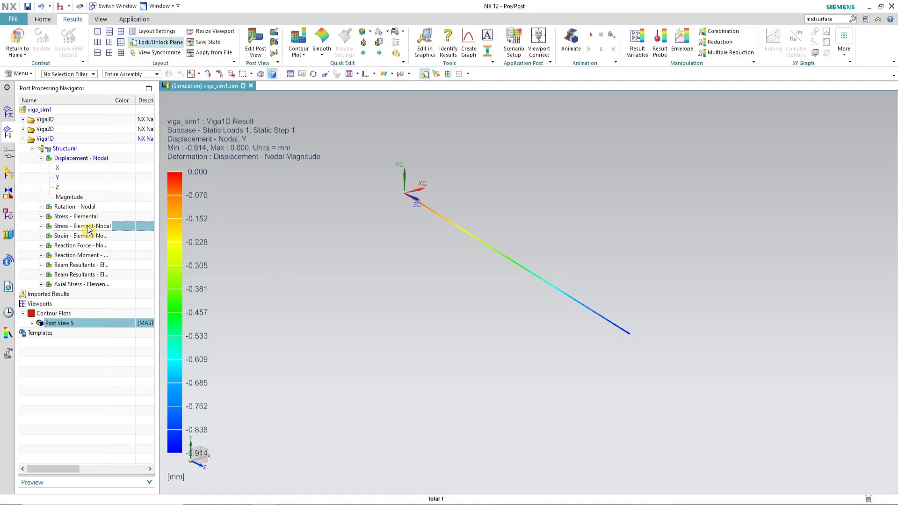
pyautogui.click(40, 226)
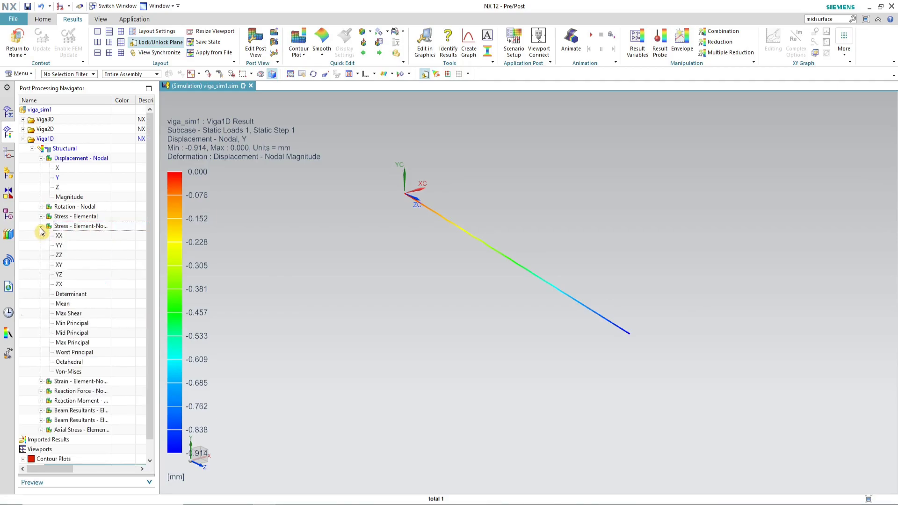
pyautogui.click(80, 235)
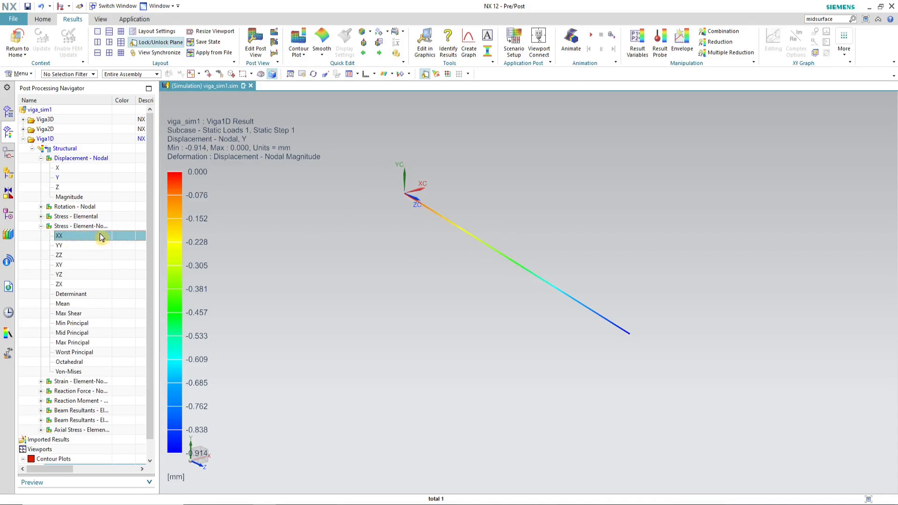
pyautogui.doubleClick(59, 241)
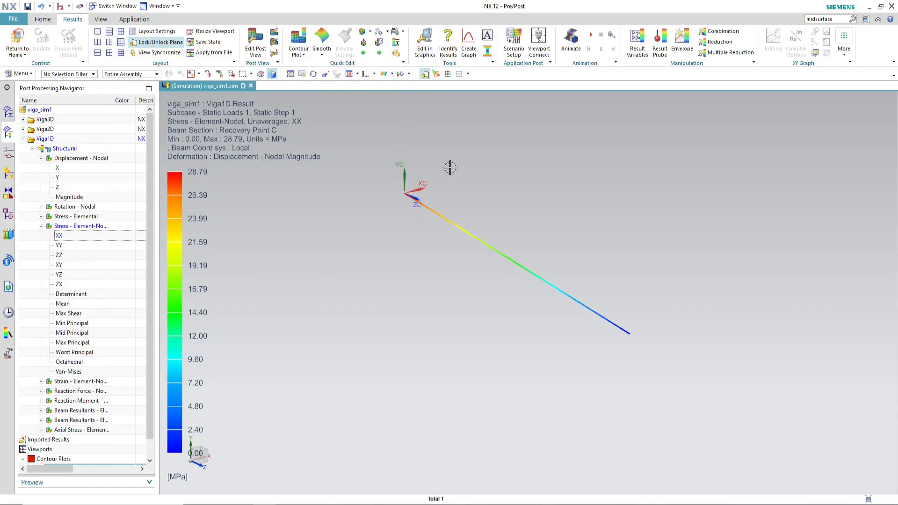
# Step: Create a beam cross-section view of the Viga1D stress at the beam's end element
pyautogui.click(489, 55)
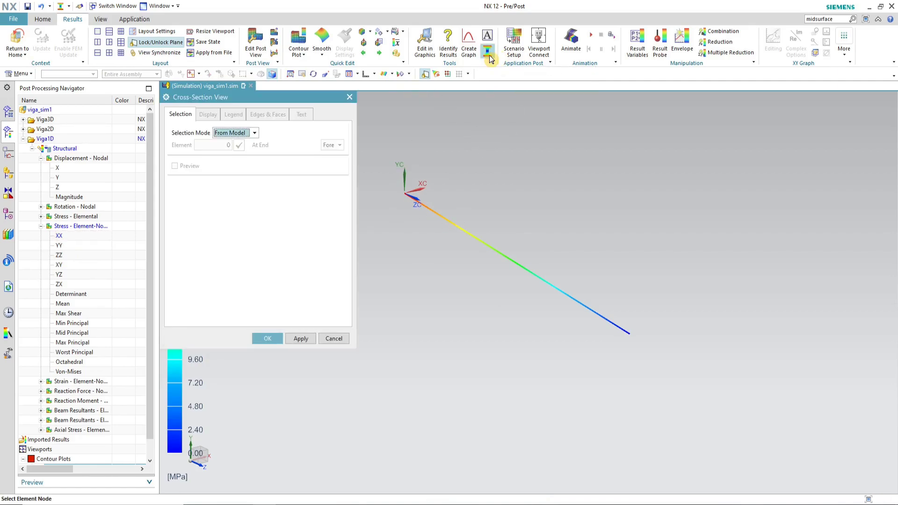
pyautogui.click(411, 187)
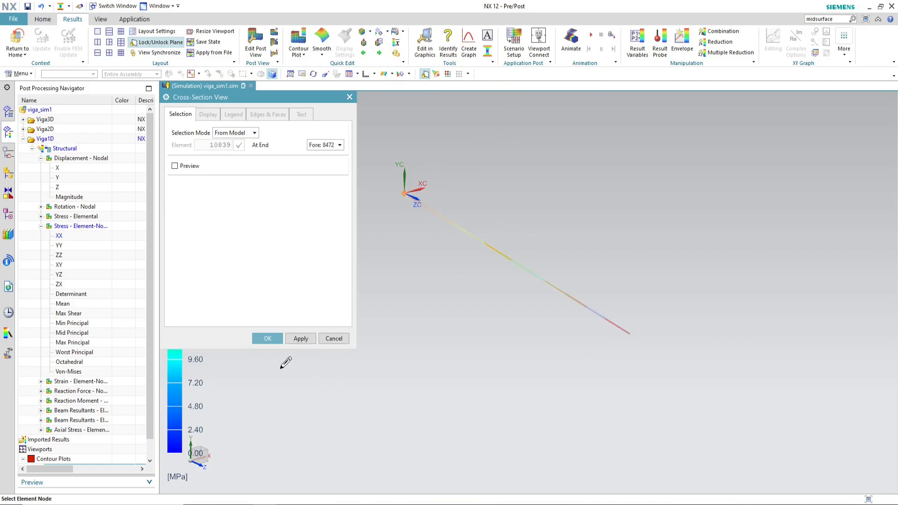
pyautogui.click(269, 339)
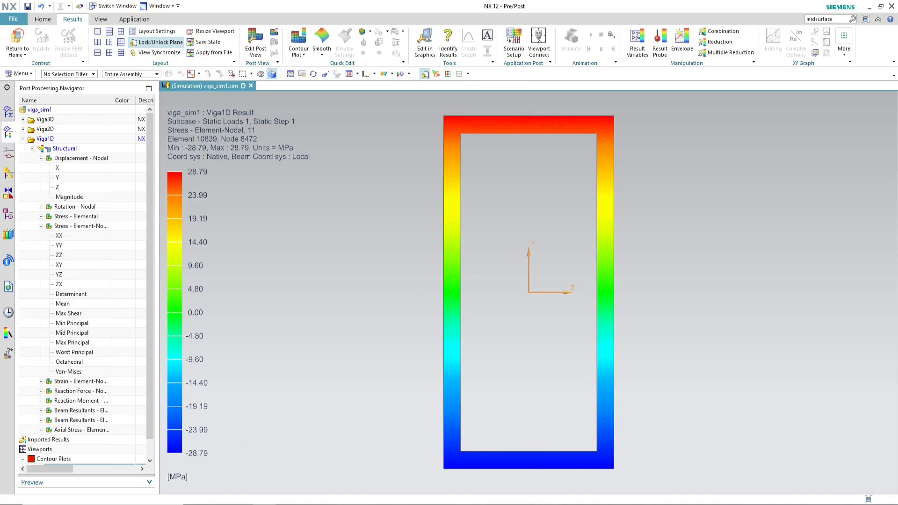
# Step: Switch to Excel and enter 28,79 MPa as the MEF 1D stress
pyautogui.hotkey('alt', 'Tab')
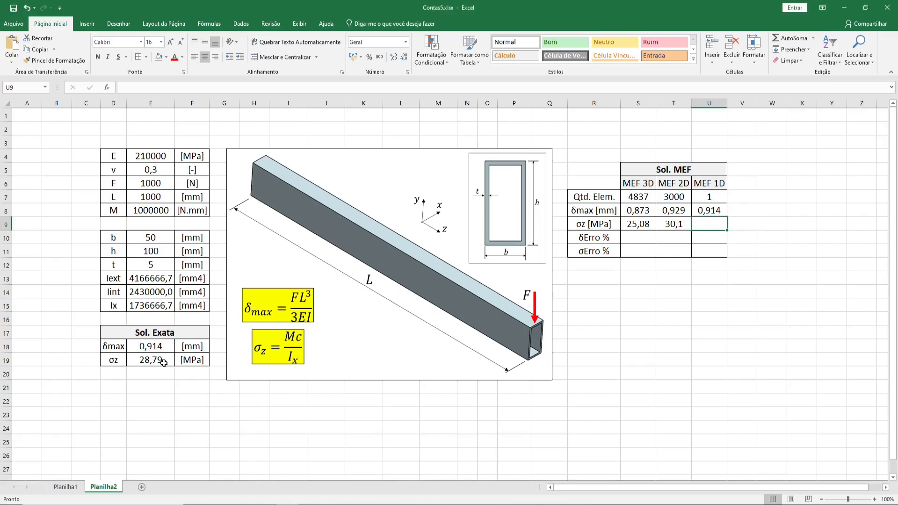
pyautogui.click(163, 363)
pyautogui.click(695, 228)
pyautogui.write('2')
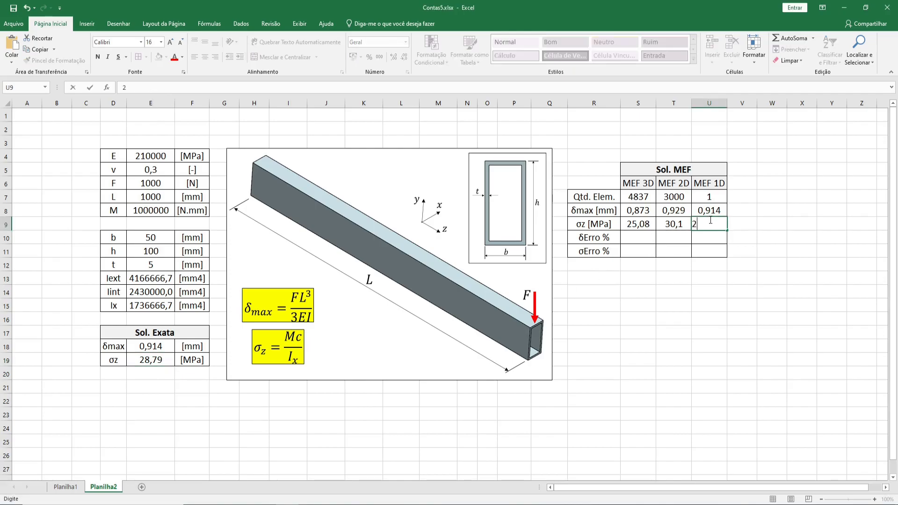
pyautogui.write('8,79')
pyautogui.press('Return')
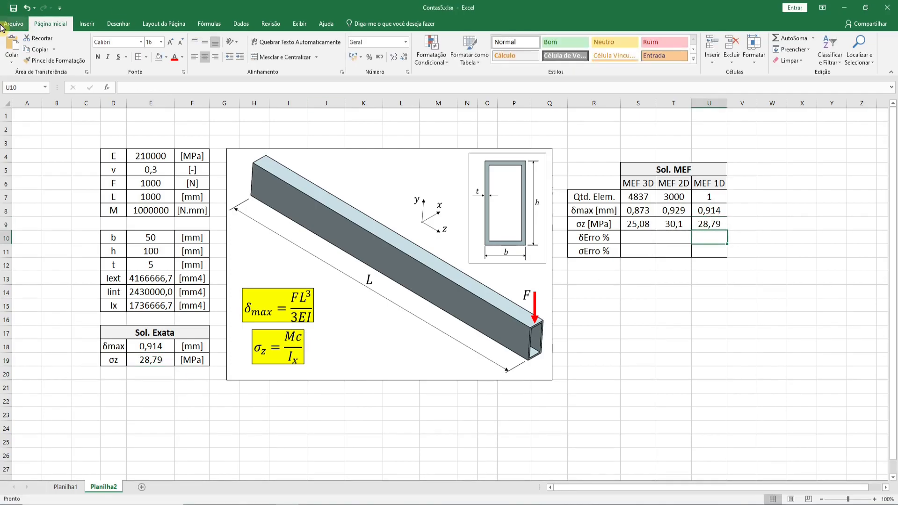
# Step: Switch back to NX and plot the Viga3D element-nodal ZZ stress
pyautogui.hotkey('alt', 'Tab')
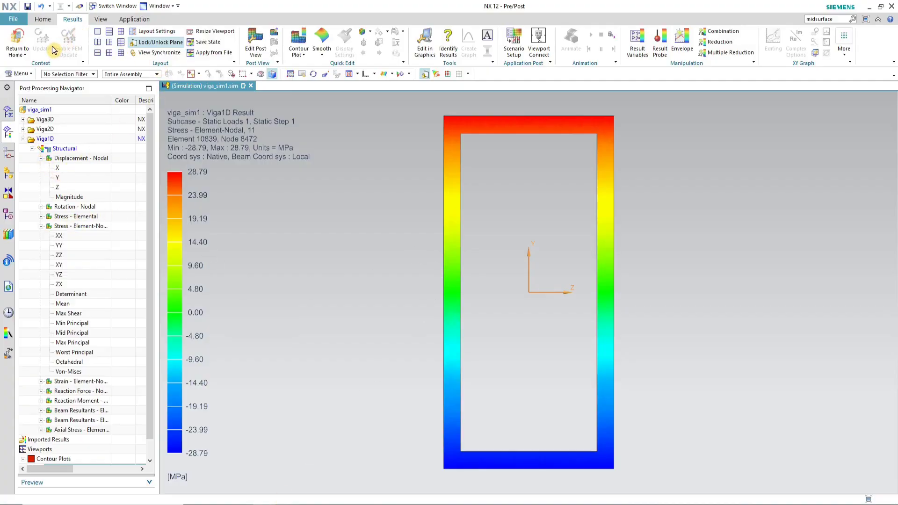
pyautogui.click(16, 34)
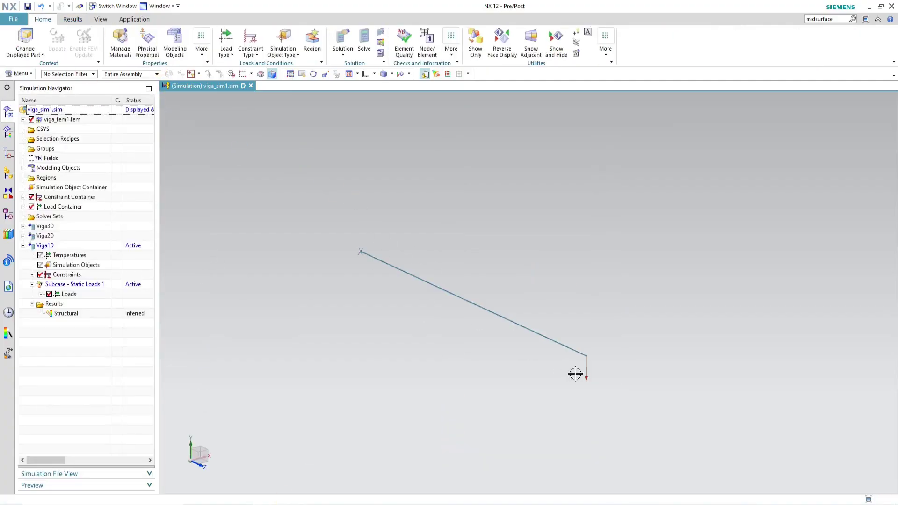
pyautogui.click(8, 133)
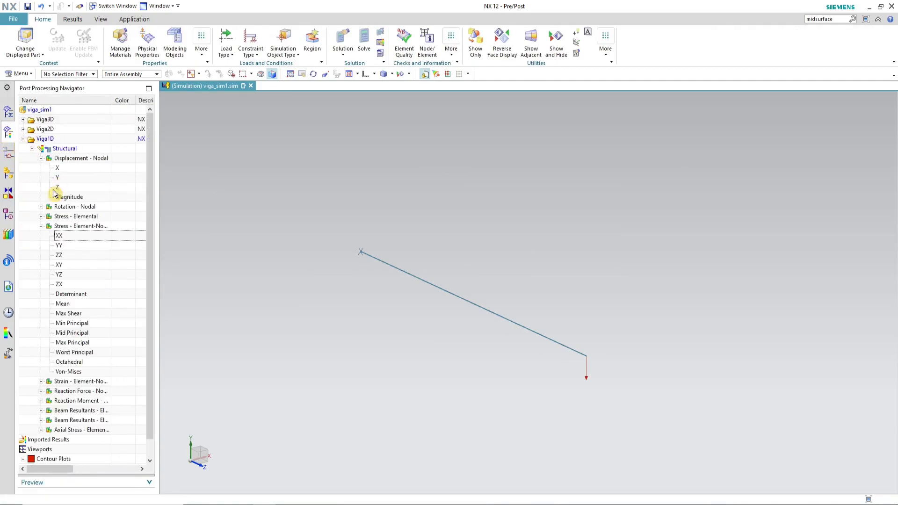
pyautogui.click(23, 139)
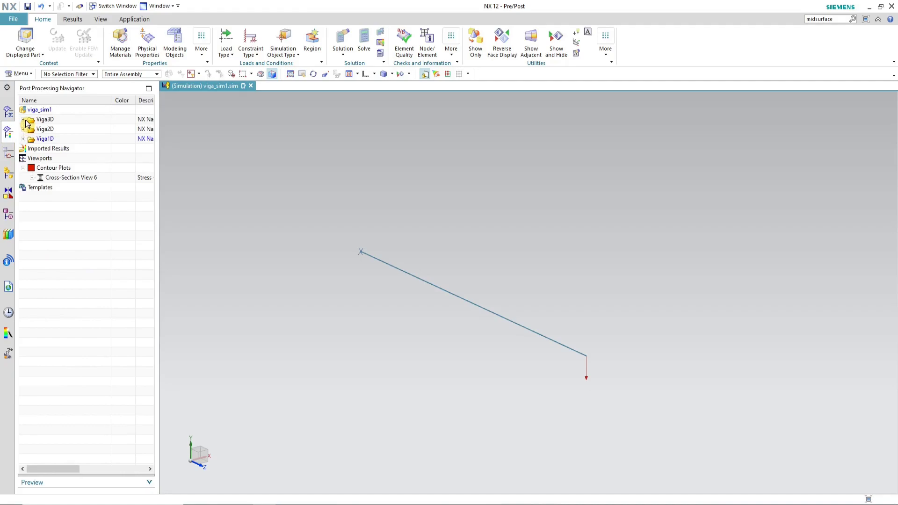
pyautogui.click(22, 120)
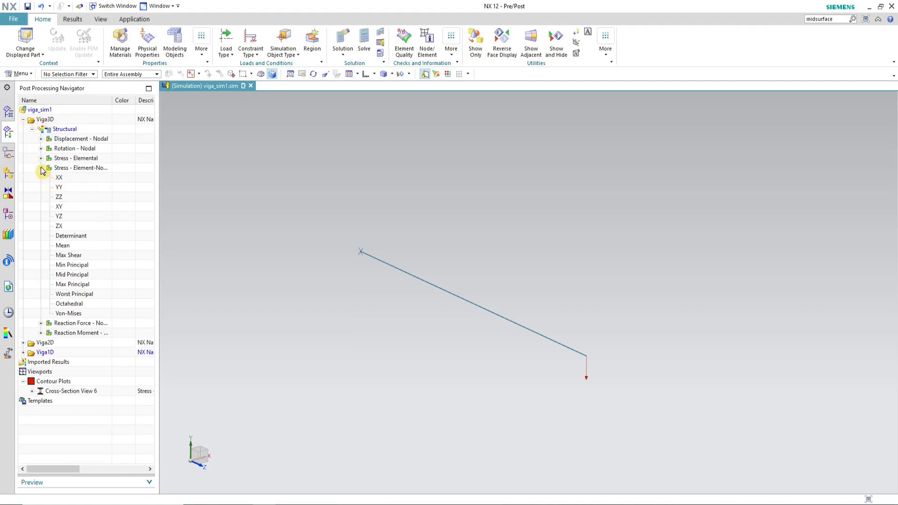
pyautogui.doubleClick(58, 197)
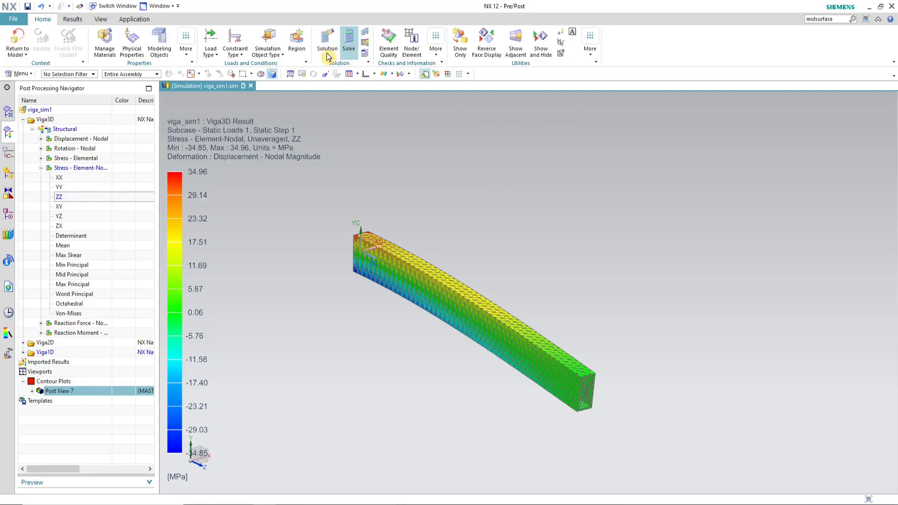
# Step: Average the Viga3D ZZ stress plot and split the display into three equal viewports
pyautogui.click(73, 19)
pyautogui.click(393, 44)
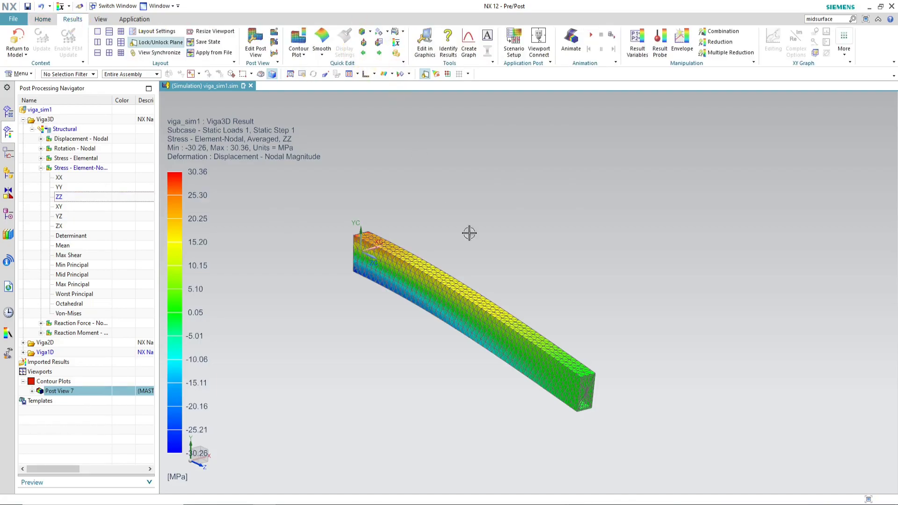
pyautogui.click(110, 33)
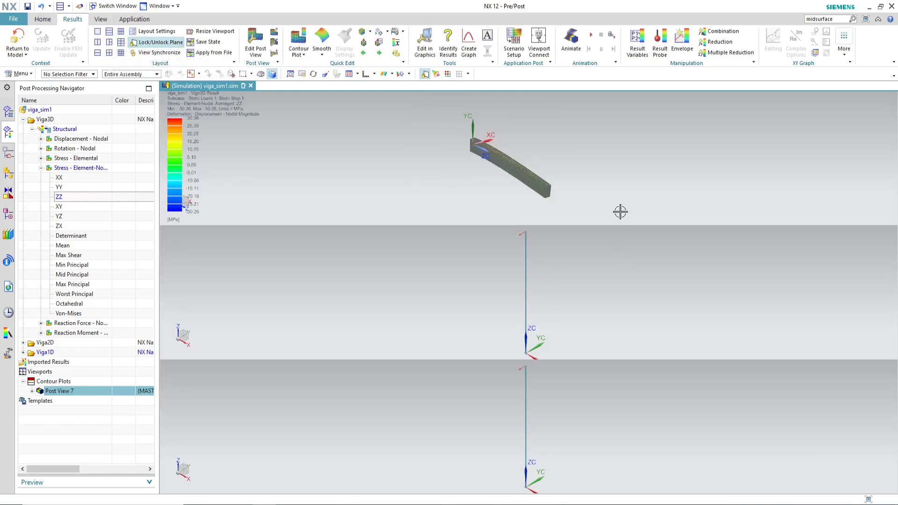
# Step: Plot the averaged Viga2D element-nodal ZZ stress in the second viewport
pyautogui.click(23, 119)
pyautogui.click(23, 129)
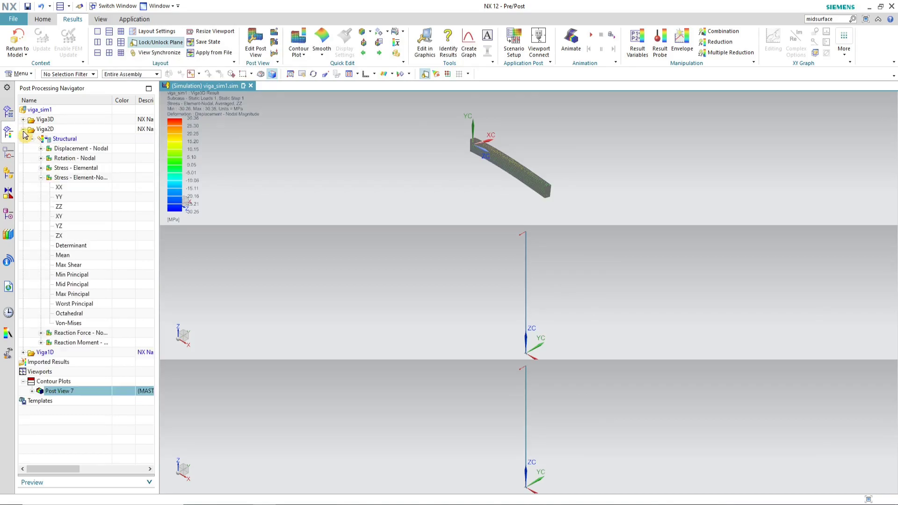
pyautogui.doubleClick(59, 206)
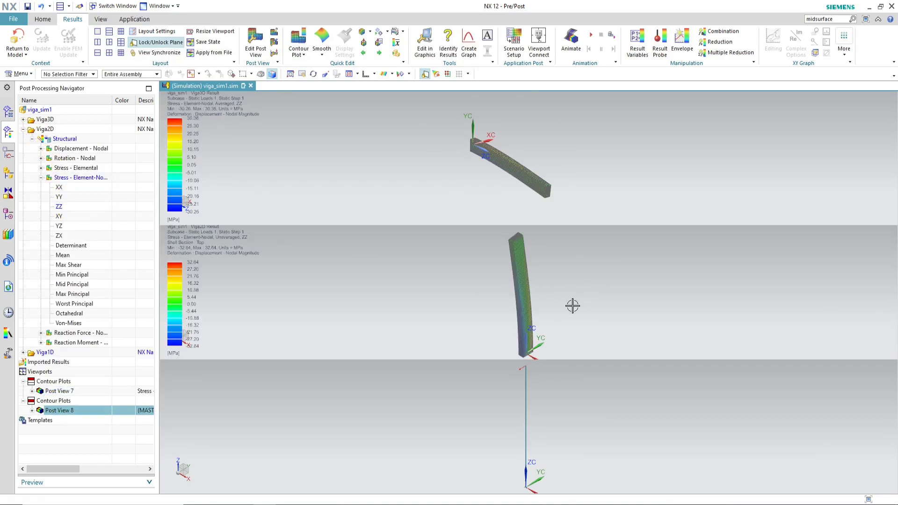
pyautogui.moveTo(506, 264); pyautogui.dragTo(580, 327, button='middle')
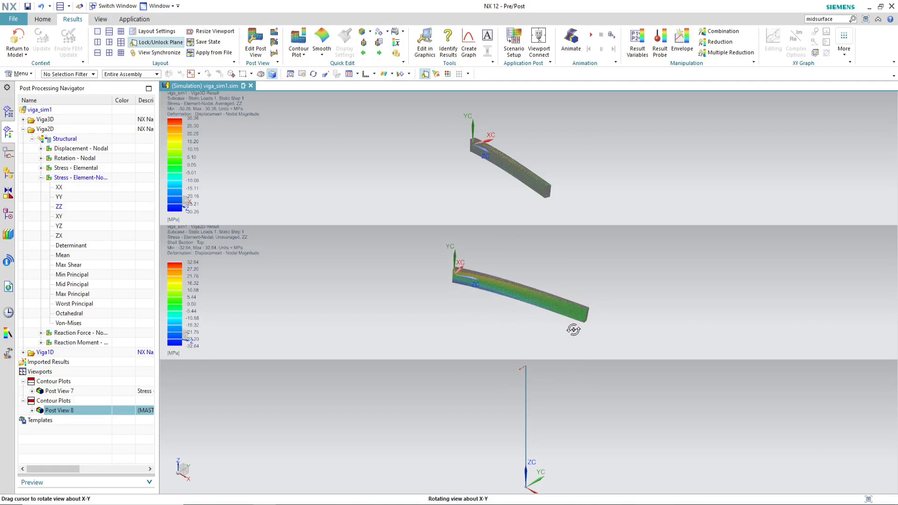
pyautogui.click(396, 43)
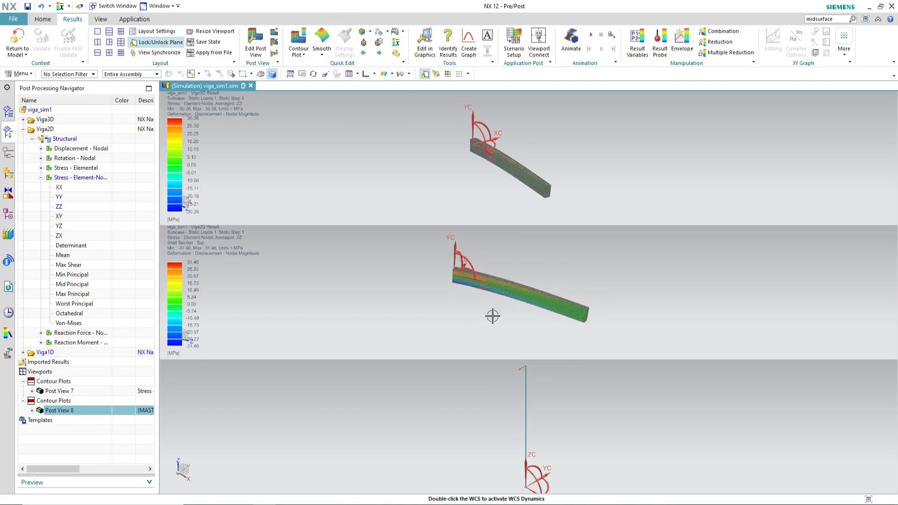
# Step: Plot the Viga1D element-nodal XX stress in the third viewport
pyautogui.click(41, 178)
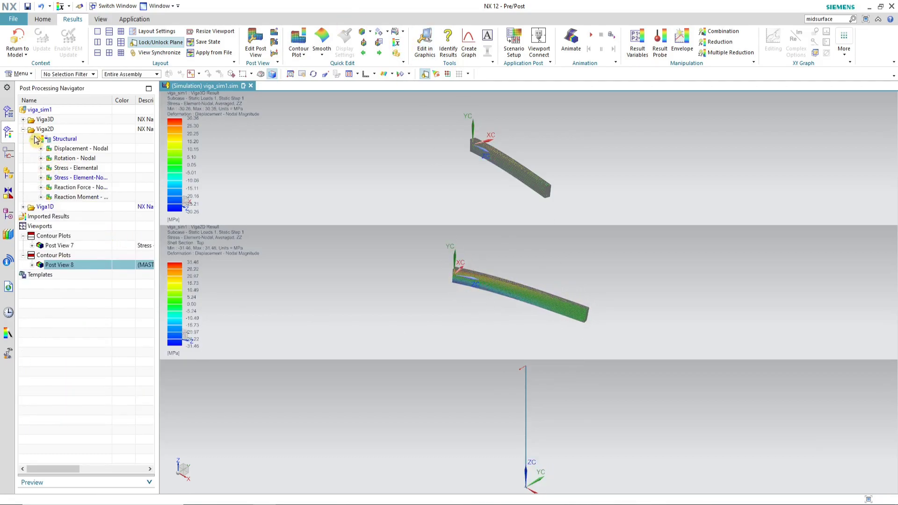
pyautogui.click(23, 129)
pyautogui.click(23, 138)
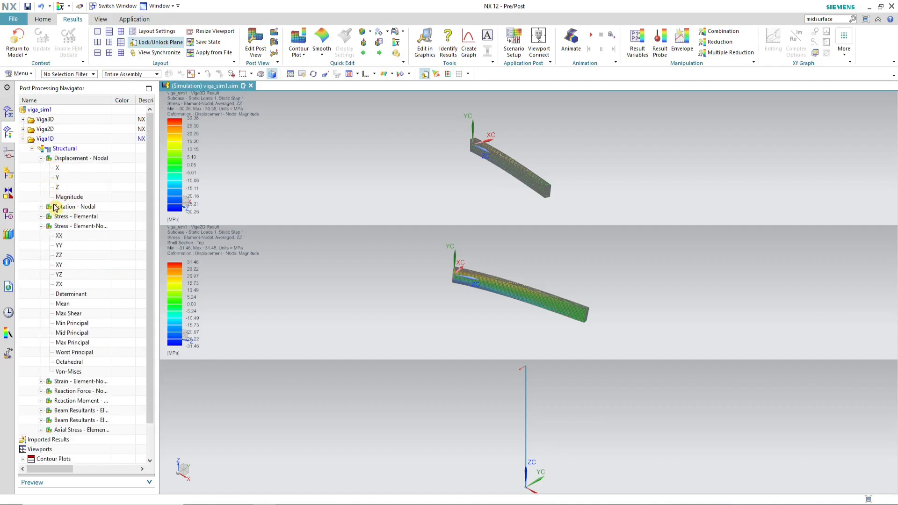
pyautogui.doubleClick(59, 236)
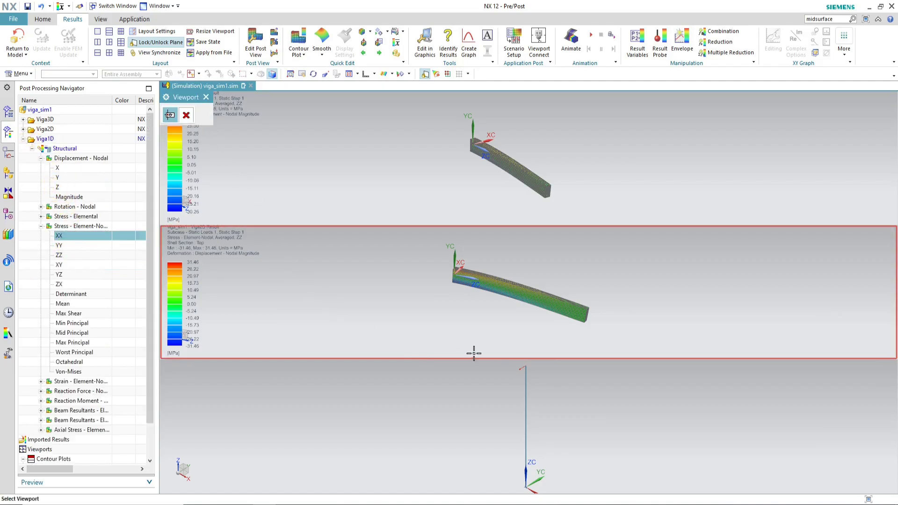
pyautogui.click(602, 413)
pyautogui.moveTo(491, 375); pyautogui.dragTo(543, 425, button='middle')
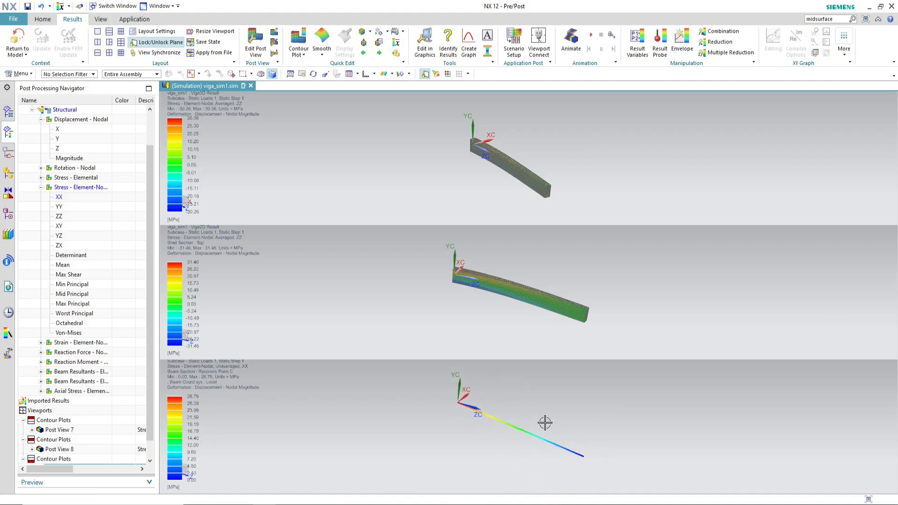
# Step: Synchronize the views of all three viewports
pyautogui.click(164, 56)
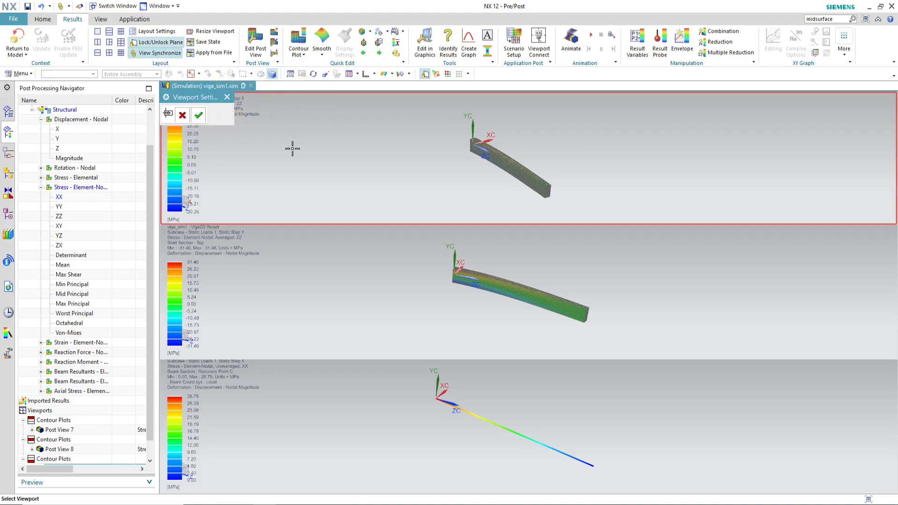
pyautogui.click(403, 327)
pyautogui.click(392, 421)
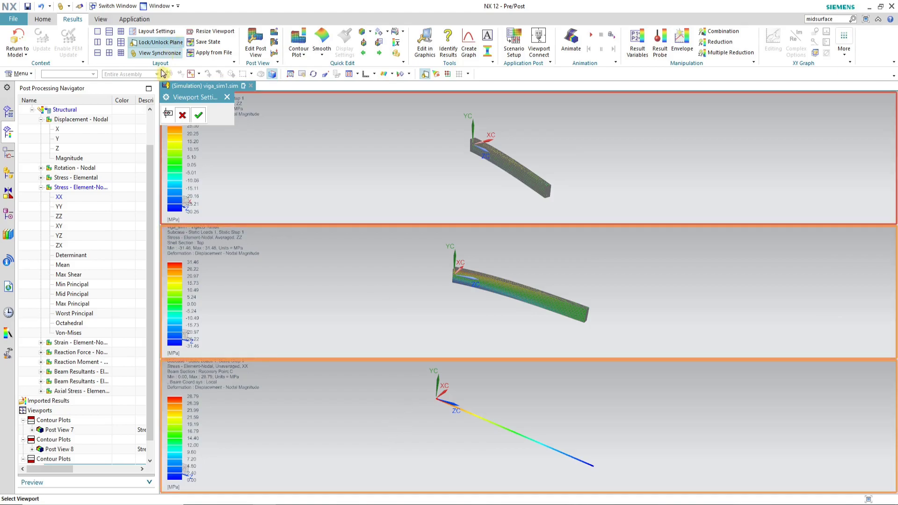
pyautogui.click(200, 120)
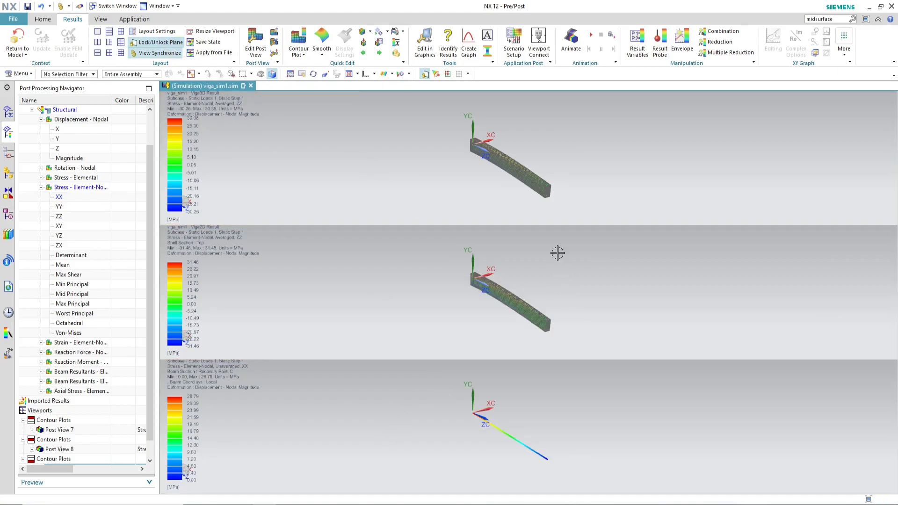
pyautogui.scroll(2, 551, 262)
pyautogui.moveTo(543, 279); pyautogui.dragTo(501, 225, button='middle')
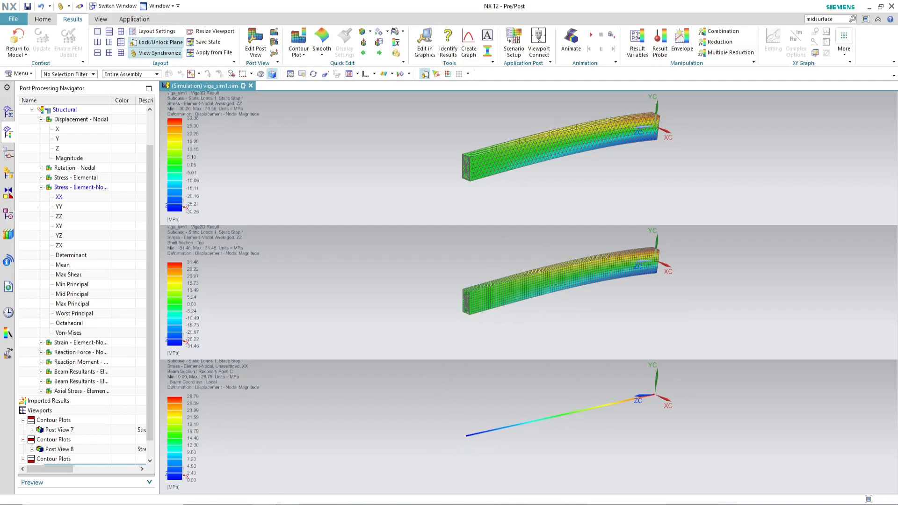
# Step: Switch to Excel and enter the MEF 3D displacement error formula =ABS(S8-$E$18)/$E$18 in S10
pyautogui.moveTo(287, 503)
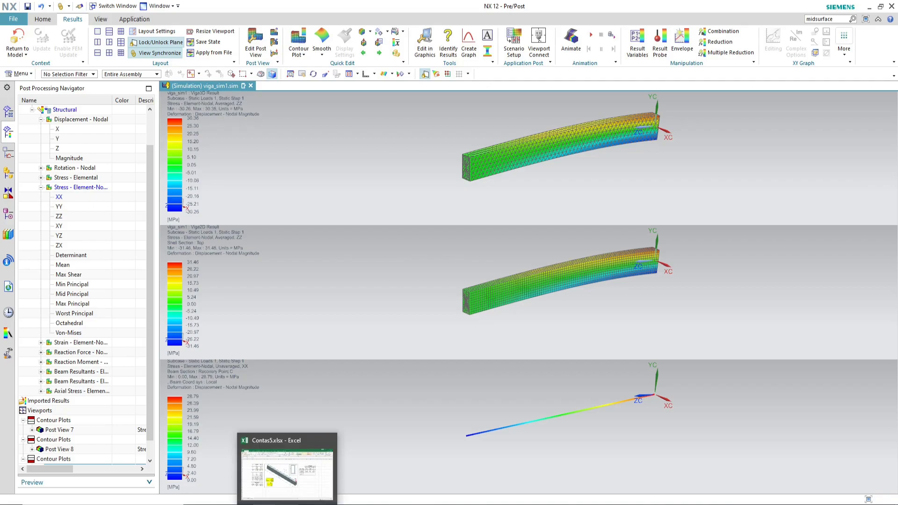
pyautogui.click(287, 473)
pyautogui.click(633, 239)
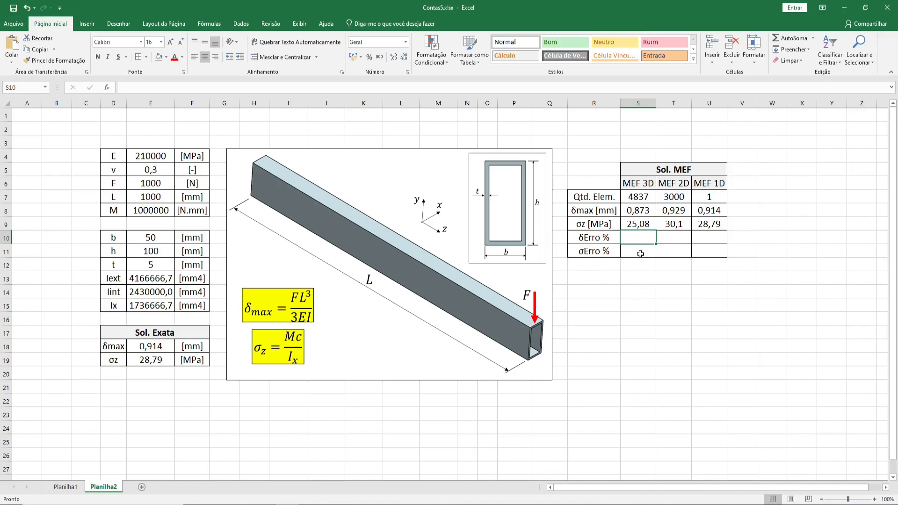
pyautogui.write('=ABS(')
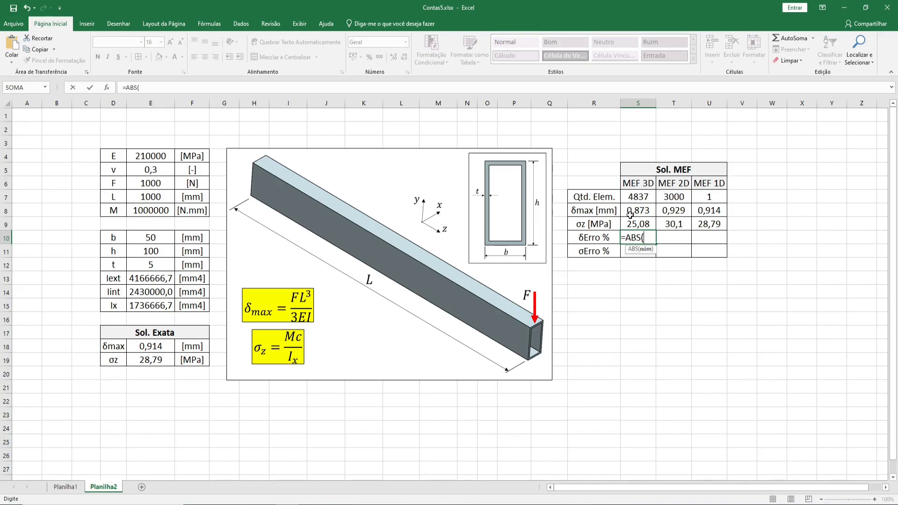
pyautogui.click(643, 212)
pyautogui.write('-')
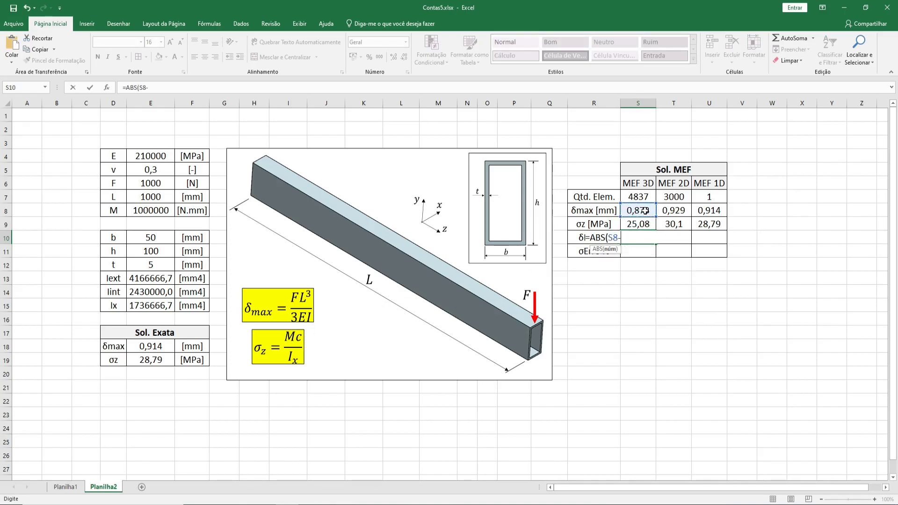
pyautogui.click(138, 344)
pyautogui.click(167, 92)
pyautogui.write(')')
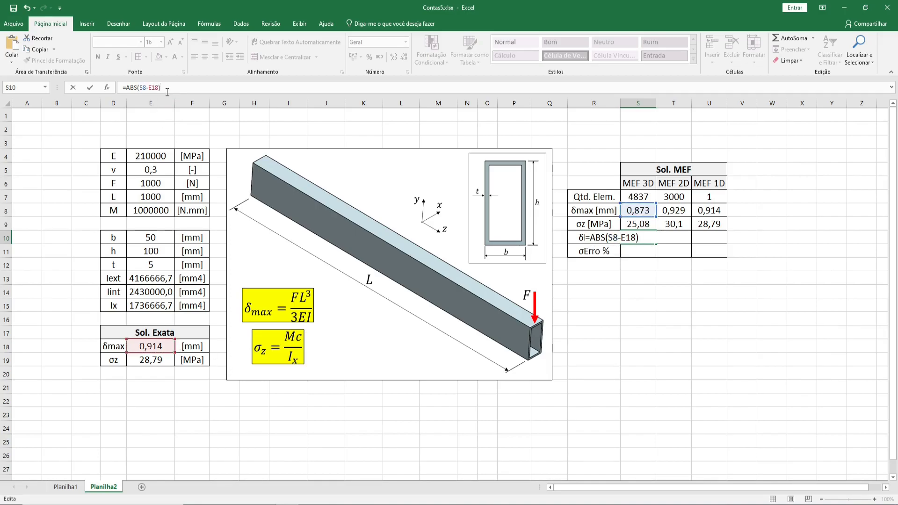
pyautogui.write('/')
pyautogui.click(162, 347)
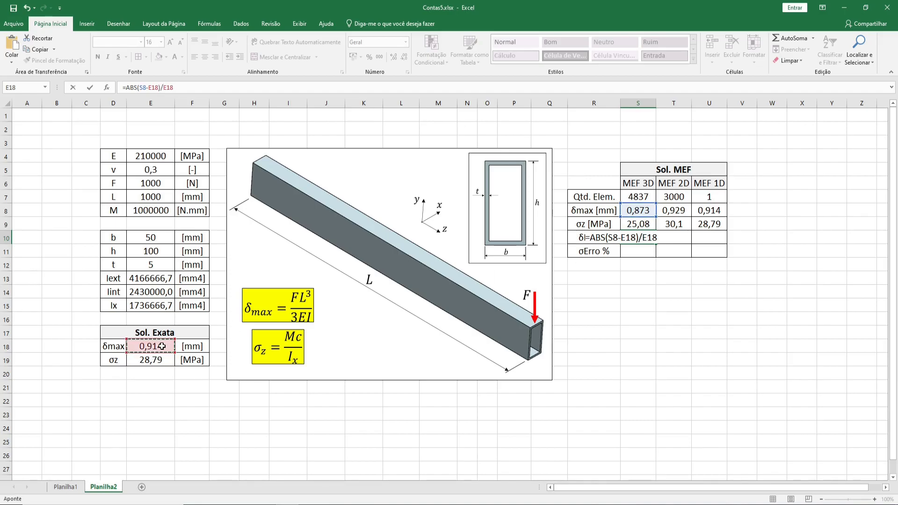
pyautogui.click(150, 89)
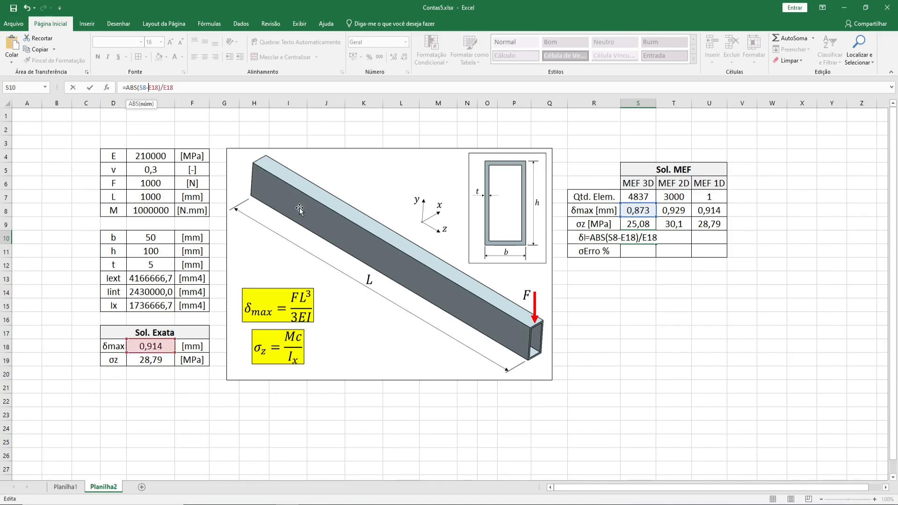
pyautogui.write('$')
pyautogui.press('Right')
pyautogui.write('$')
pyautogui.press('Right')
pyautogui.press('Right')
pyautogui.press('Right')
pyautogui.press('Right')
pyautogui.press('Right')
pyautogui.write('$')
pyautogui.press('Return')
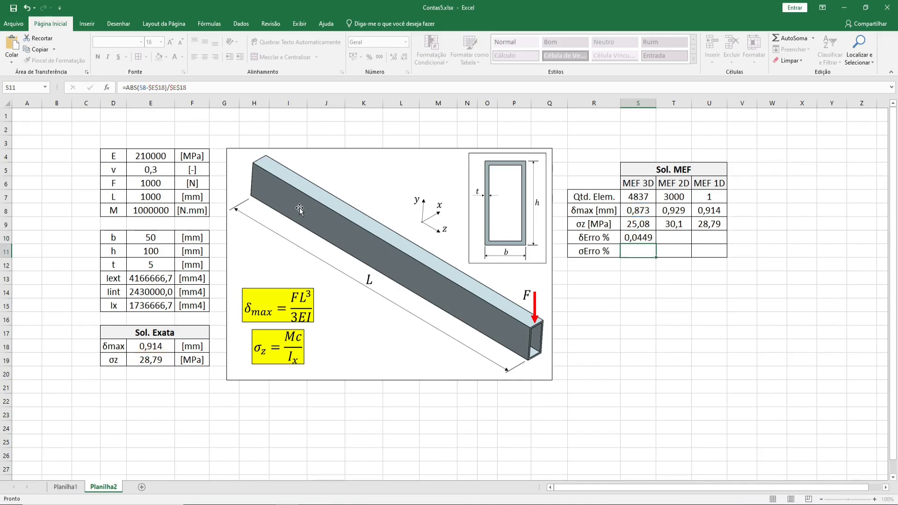
# Step: Format the MEF 3D displacement error cell S10 as a percentage
pyautogui.click(648, 238)
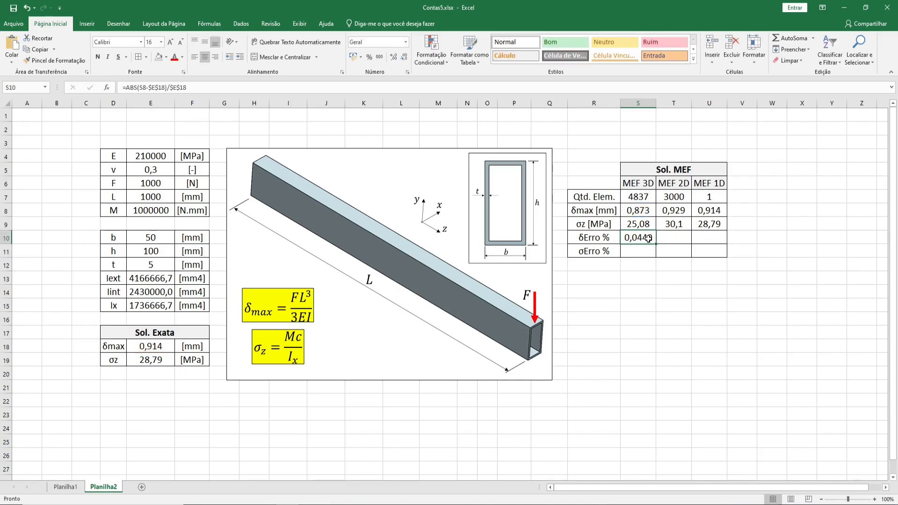
pyautogui.click(406, 42)
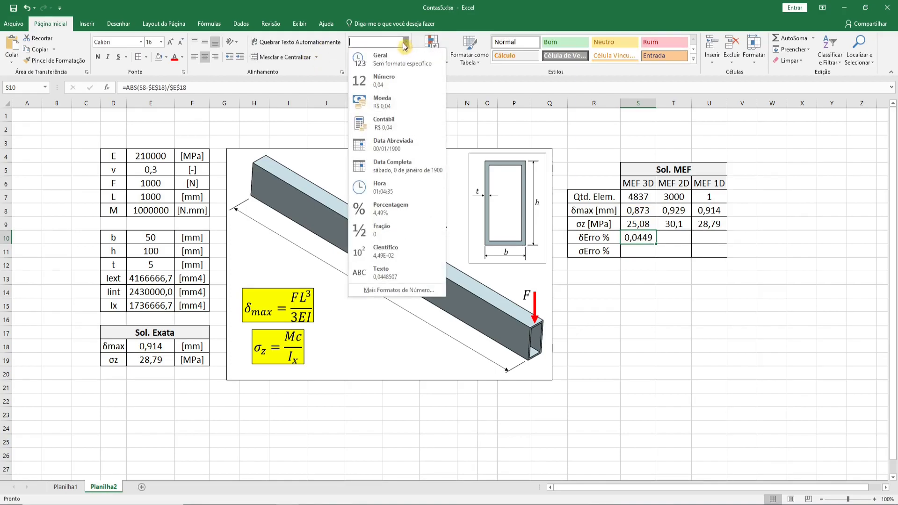
pyautogui.click(405, 206)
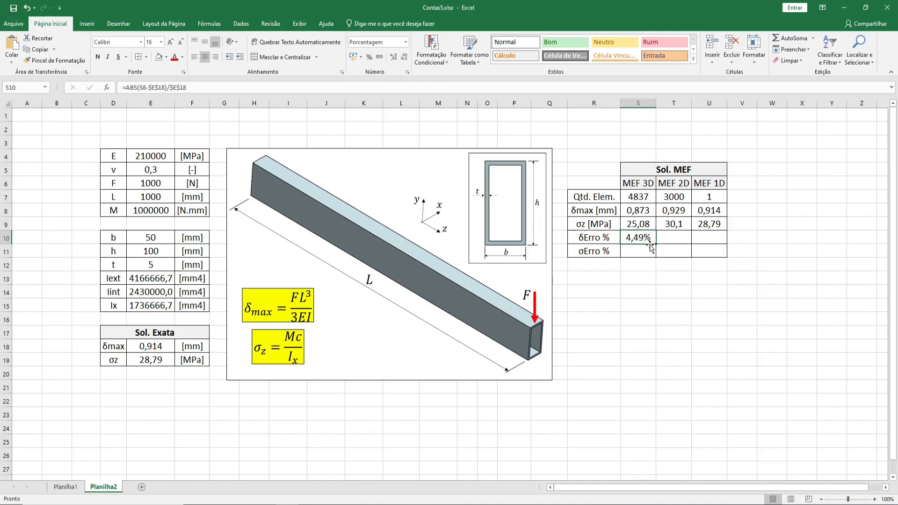
# Step: Fill the displacement error formula from S10 across to the MEF 2D and MEF 1D columns
pyautogui.moveTo(655, 244); pyautogui.dragTo(715, 242)
pyautogui.click(737, 262)
pyautogui.click(676, 236)
pyautogui.doubleClick(676, 236)
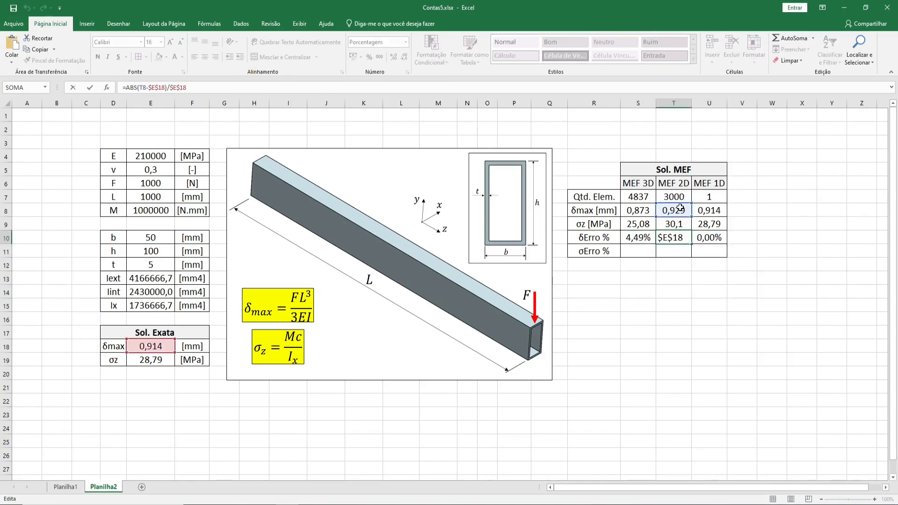
pyautogui.click(693, 302)
# Step: Inspect the displacement error formulas and cells in row 10 for the three FE models
pyautogui.click(653, 238)
pyautogui.click(674, 240)
pyautogui.click(697, 240)
pyautogui.click(654, 240)
pyautogui.click(683, 235)
pyautogui.click(699, 238)
pyautogui.click(649, 242)
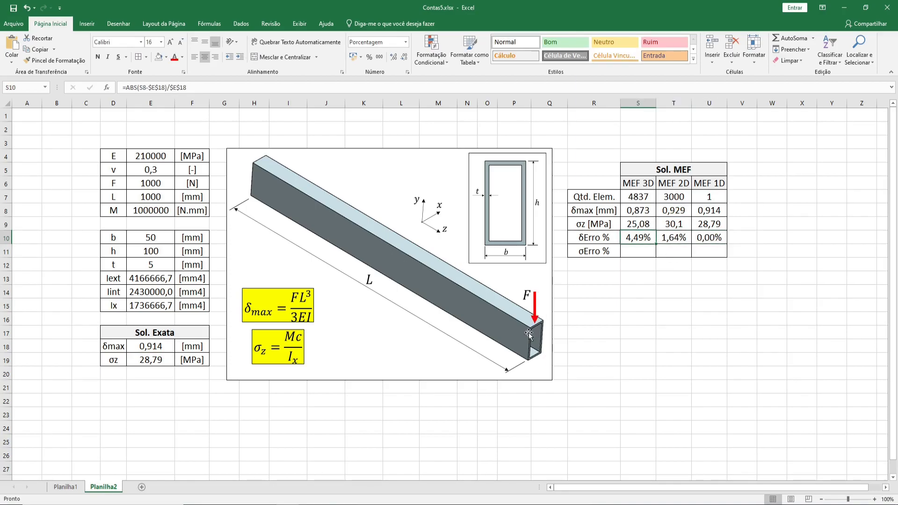
pyautogui.click(645, 255)
pyautogui.click(643, 241)
pyautogui.click(711, 239)
pyautogui.click(706, 204)
pyautogui.click(711, 184)
pyautogui.click(709, 197)
pyautogui.press('Delete')
pyautogui.click(710, 237)
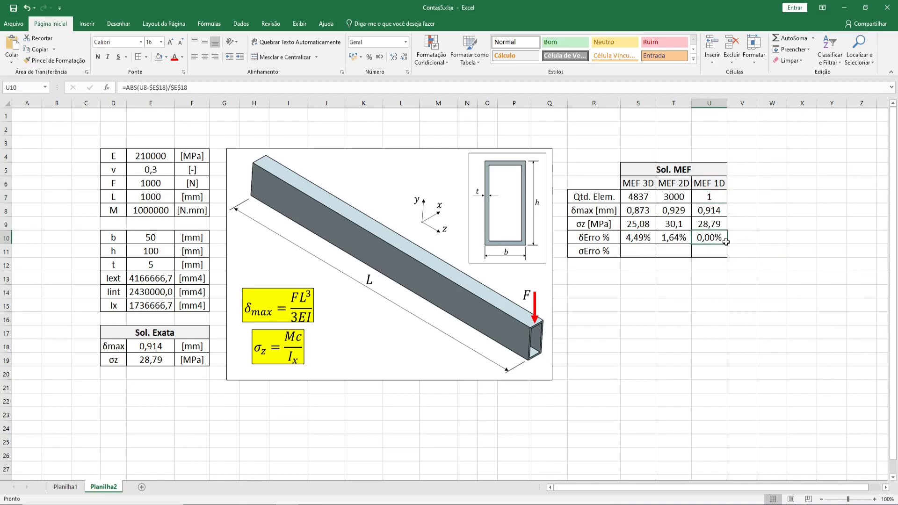
# Step: Copy the error formula down to S11 and change it to =ABS(S9-$E$19)/$E$19 for the stress error
pyautogui.click(629, 251)
pyautogui.click(645, 239)
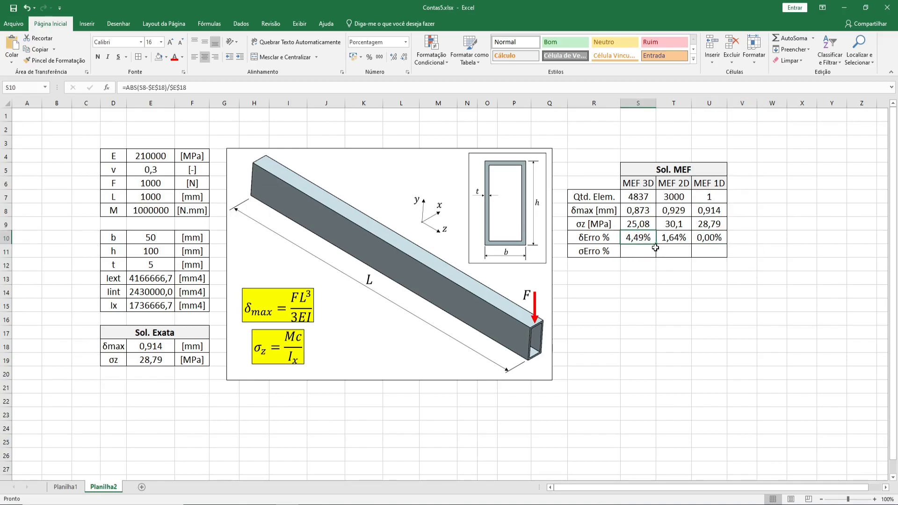
pyautogui.moveTo(656, 245); pyautogui.dragTo(654, 256)
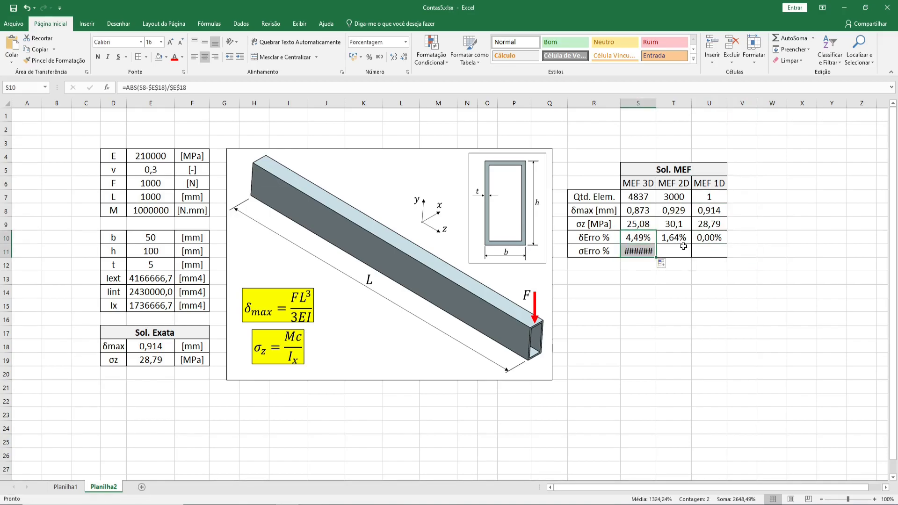
pyautogui.click(683, 239)
pyautogui.click(625, 252)
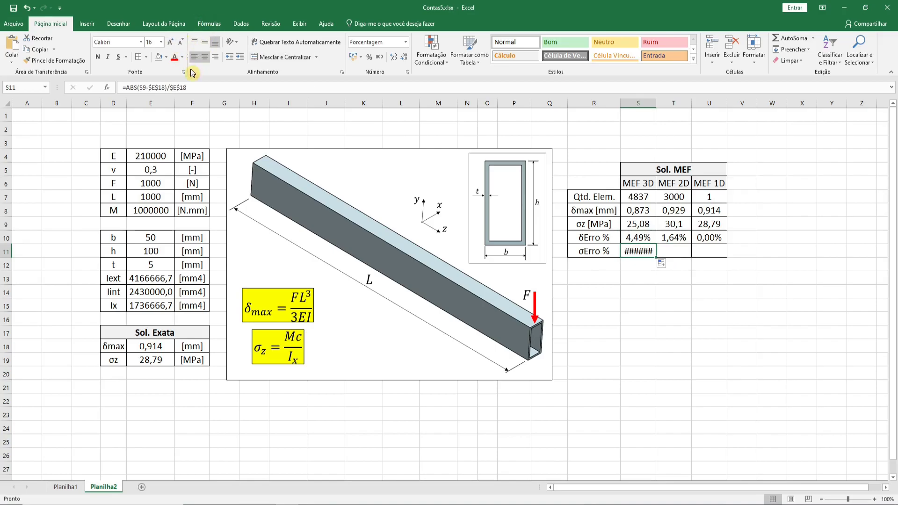
pyautogui.click(198, 87)
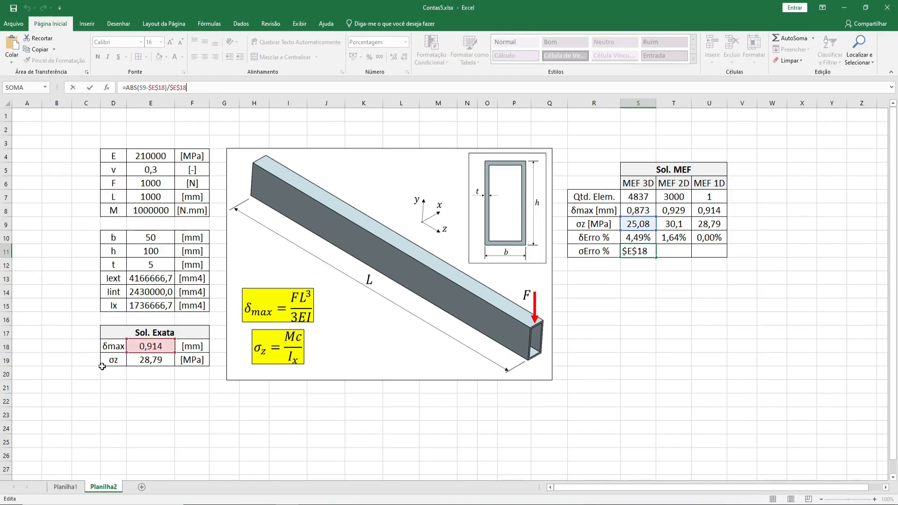
pyautogui.click(146, 359)
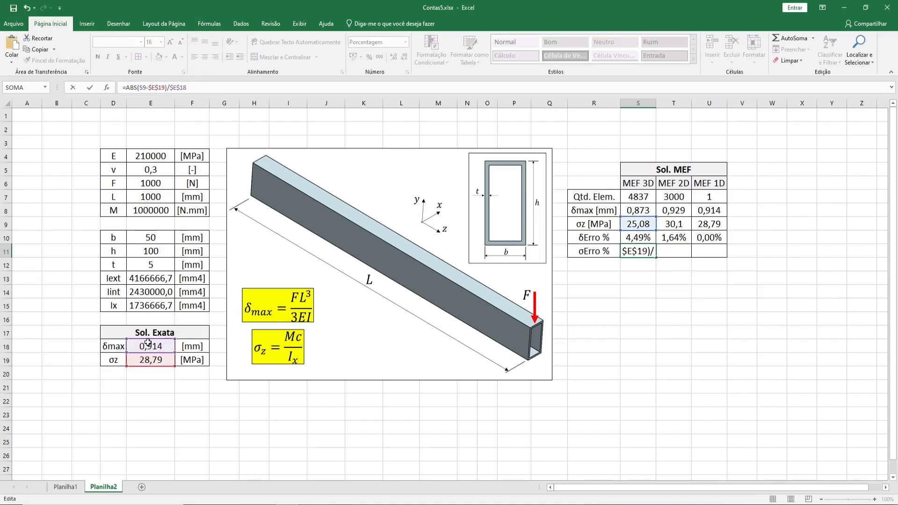
pyautogui.click(150, 361)
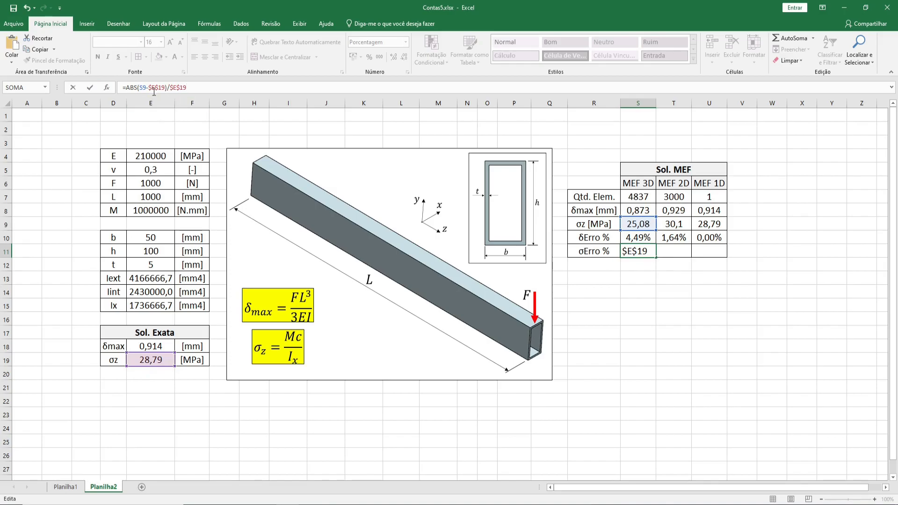
pyautogui.press('Return')
# Step: Fill the stress error formula from S11 across to the MEF 2D and MEF 1D columns
pyautogui.click(640, 251)
pyautogui.moveTo(656, 257); pyautogui.dragTo(723, 257)
pyautogui.click(738, 318)
pyautogui.click(645, 255)
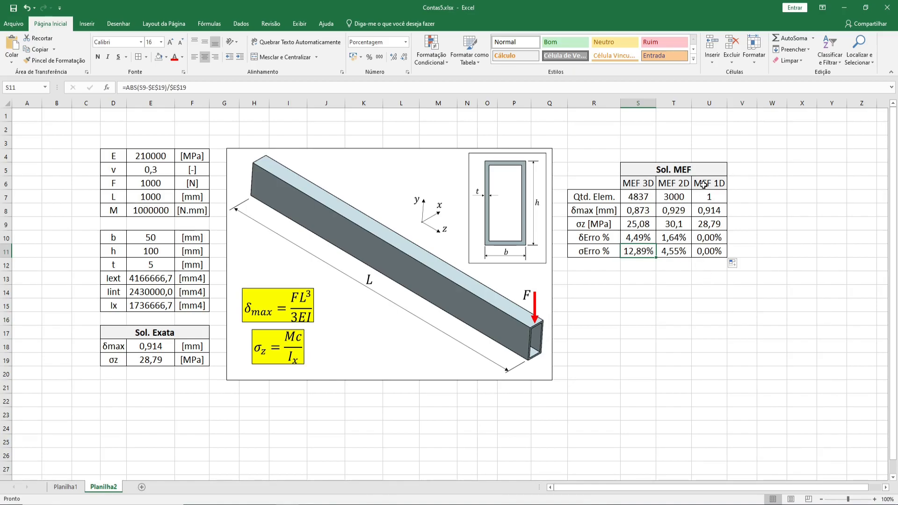
pyautogui.click(721, 253)
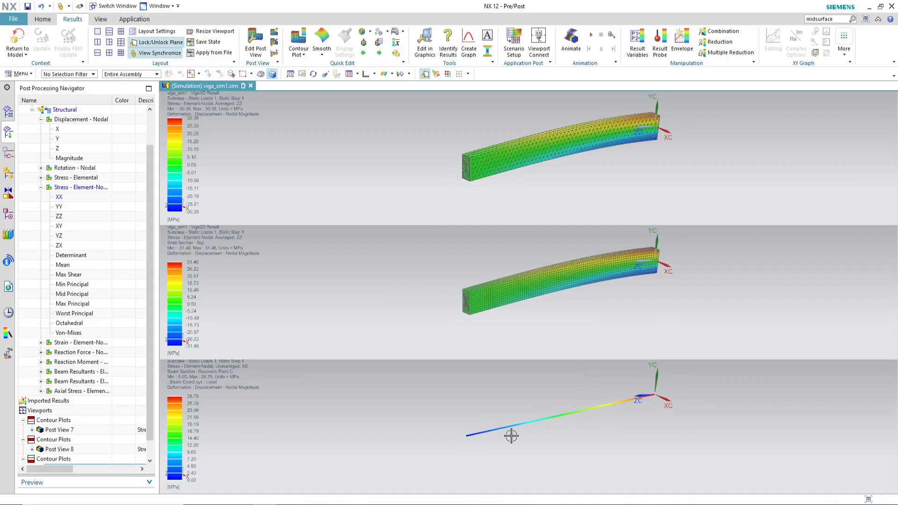
pyautogui.click(652, 258)
pyautogui.press('Escape')
pyautogui.scroll(-2, 529, 429)
pyautogui.scroll(2, 532, 423)
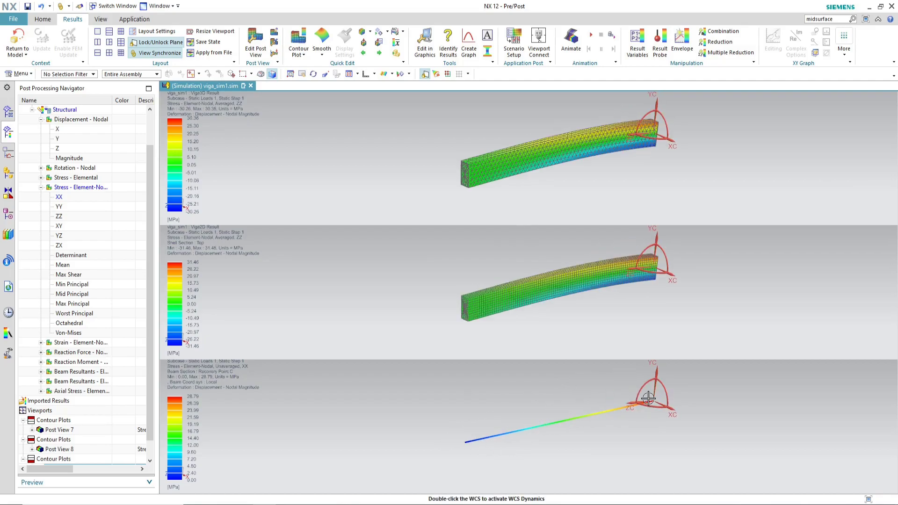